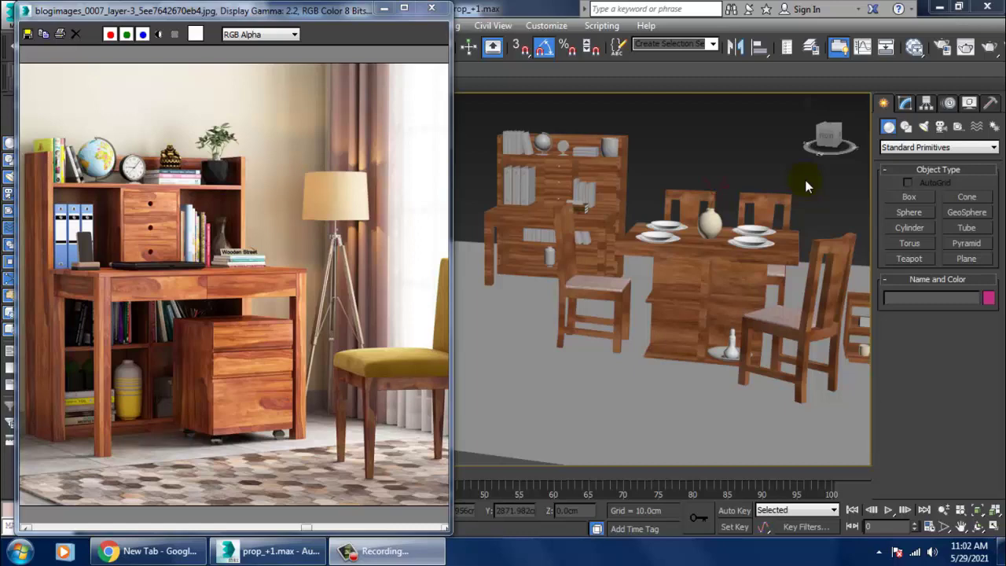
# Step: Orbit and zoom around the bookshelf desk to inspect its white binders
pyautogui.click(560, 173)
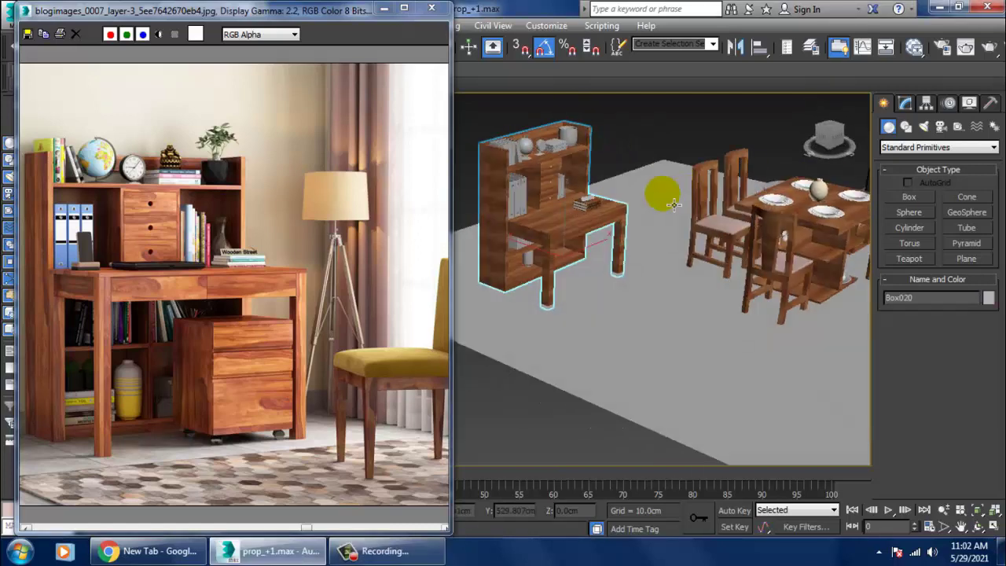
pyautogui.keyDown('alt'); pyautogui.moveTo(559, 172); pyautogui.dragTo(734, 271, button='middle'); pyautogui.keyUp('alt')
pyautogui.scroll(2, 755, 267)
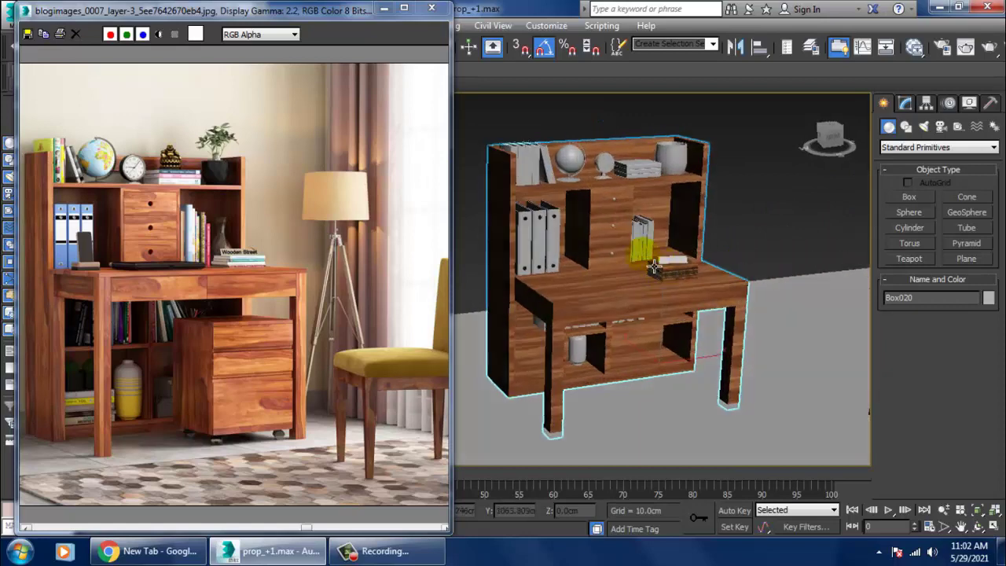
pyautogui.scroll(2, 766, 267)
pyautogui.scroll(2, 772, 268)
pyautogui.scroll(-2, 714, 280)
pyautogui.scroll(-1, 655, 314)
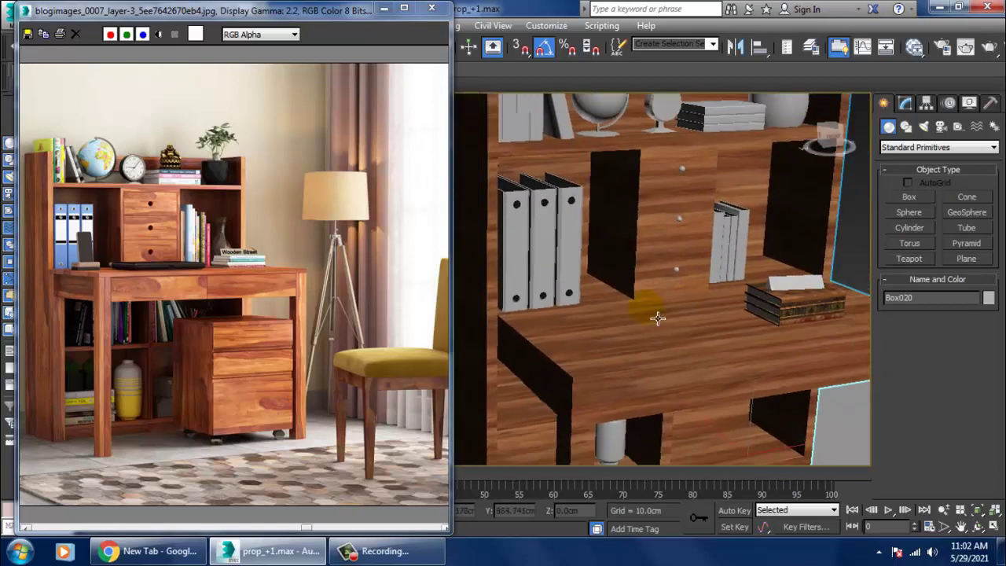
pyautogui.moveTo(655, 315)
pyautogui.keyDown('alt'); pyautogui.mouseDown(button='middle')
pyautogui.moveTo(673, 298)
pyautogui.moveTo(720, 305)
pyautogui.moveTo(757, 247)
pyautogui.mouseUp(button='middle'); pyautogui.keyUp('alt')
pyautogui.click(757, 247)
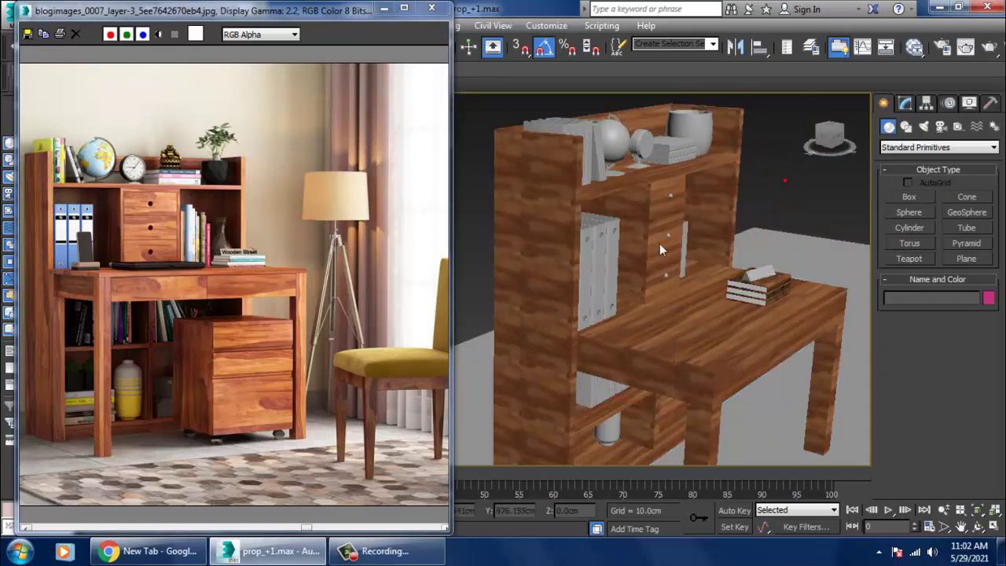
pyautogui.scroll(2, 664, 248)
pyautogui.scroll(3, 687, 269)
pyautogui.scroll(-3, 688, 269)
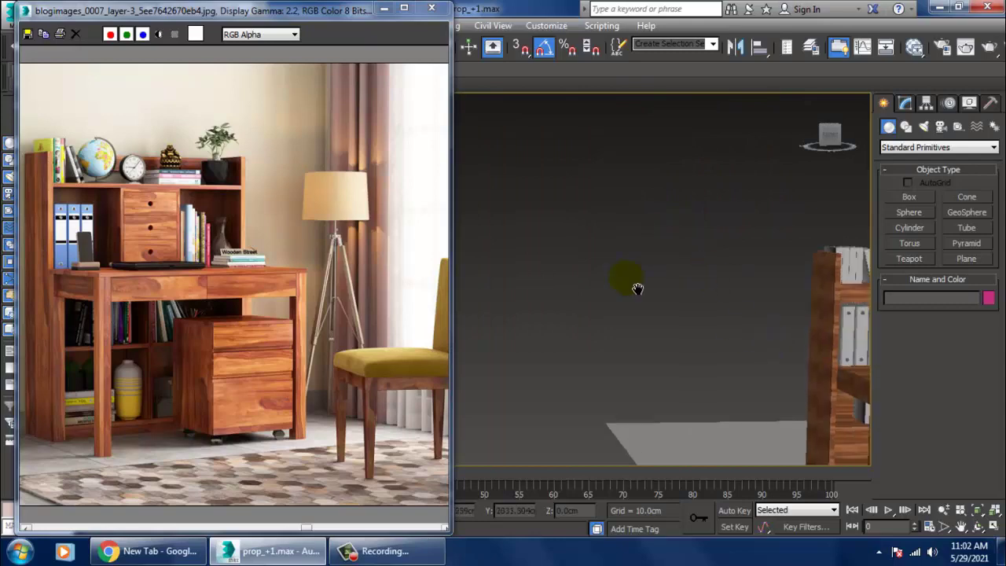
# Step: Turn the view toward the binders and select binder Box024
pyautogui.click(842, 322)
pyautogui.scroll(4, 841, 322)
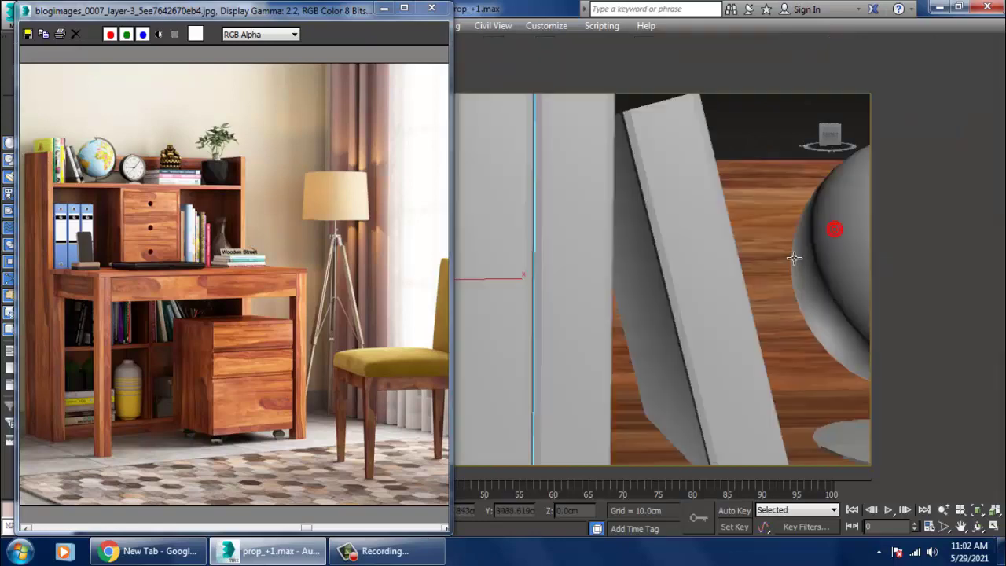
pyautogui.scroll(-1, 797, 259)
pyautogui.scroll(-1, 723, 287)
pyautogui.scroll(3, 774, 299)
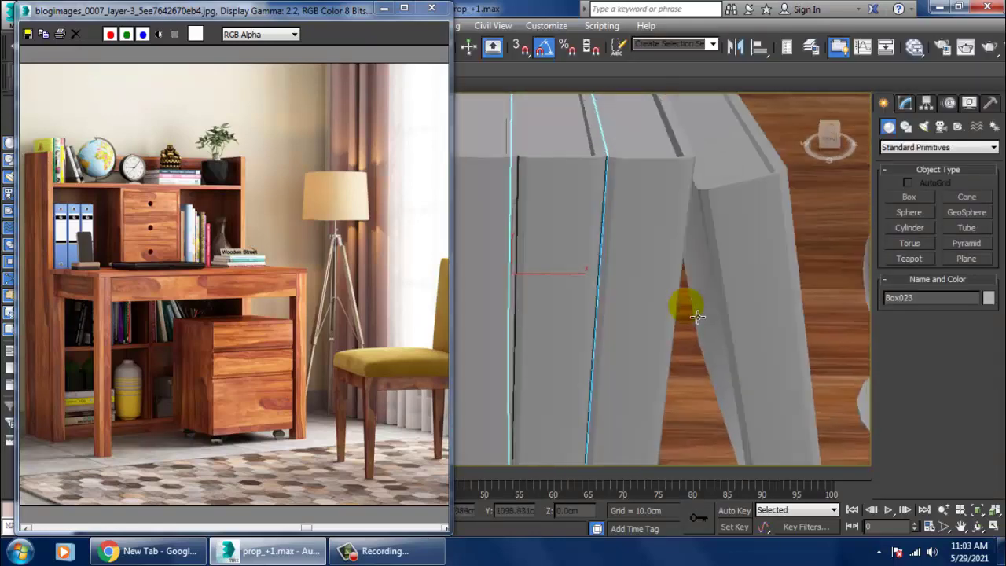
pyautogui.moveTo(723, 288)
pyautogui.keyDown('alt'); pyautogui.mouseDown(button='middle')
pyautogui.moveTo(736, 263)
pyautogui.moveTo(714, 243)
pyautogui.moveTo(752, 137)
pyautogui.mouseUp(button='middle'); pyautogui.keyUp('alt')
pyautogui.click(726, 253)
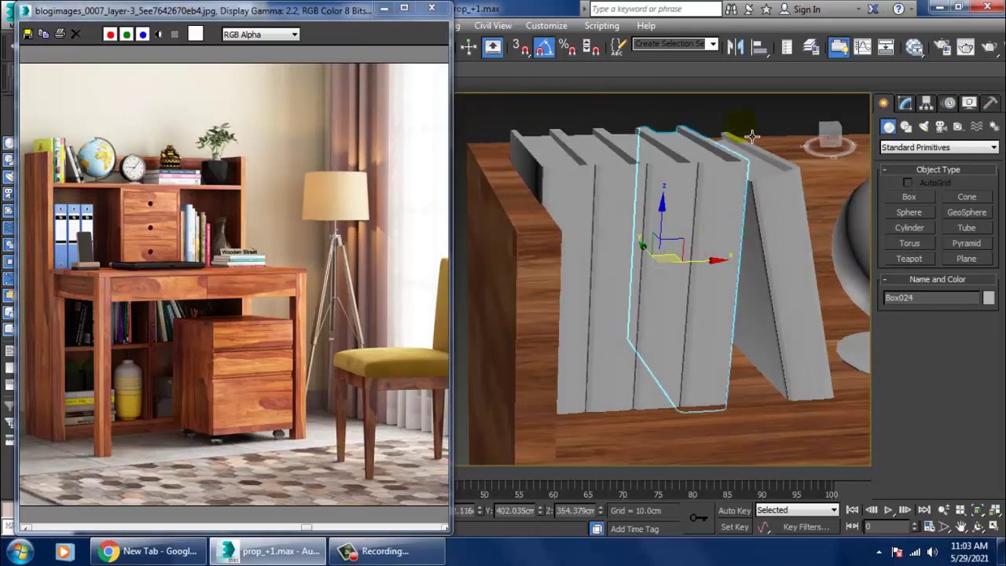
# Step: Use Edit Geometry Attach to merge two neighbouring binders into Box024
pyautogui.click(905, 103)
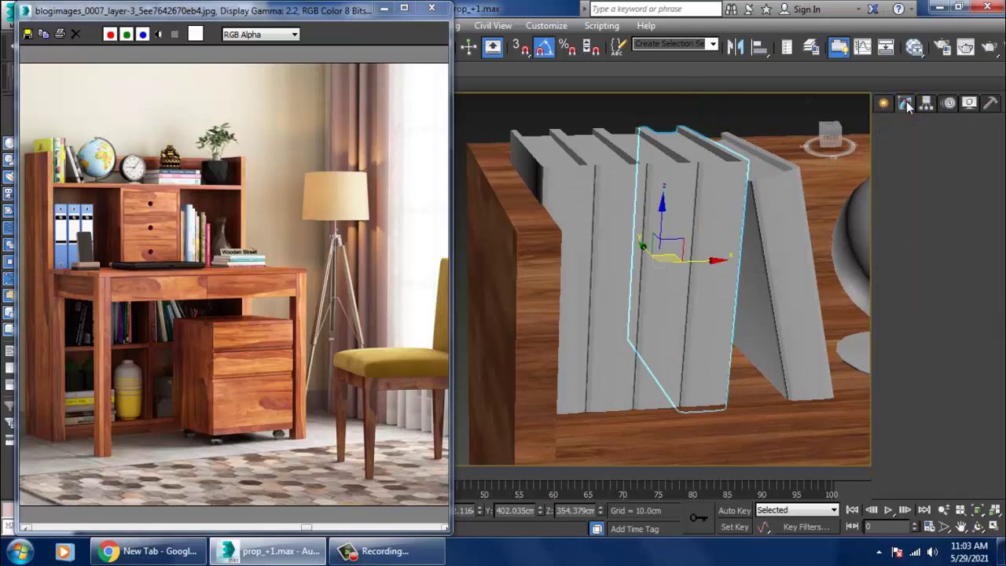
pyautogui.click(675, 313)
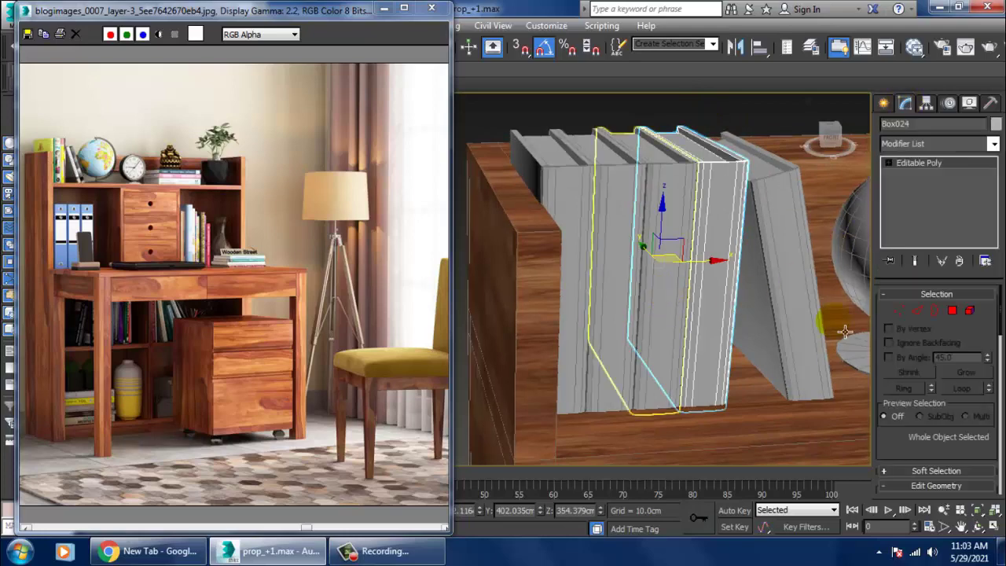
pyautogui.moveTo(900, 453); pyautogui.dragTo(891, 375)
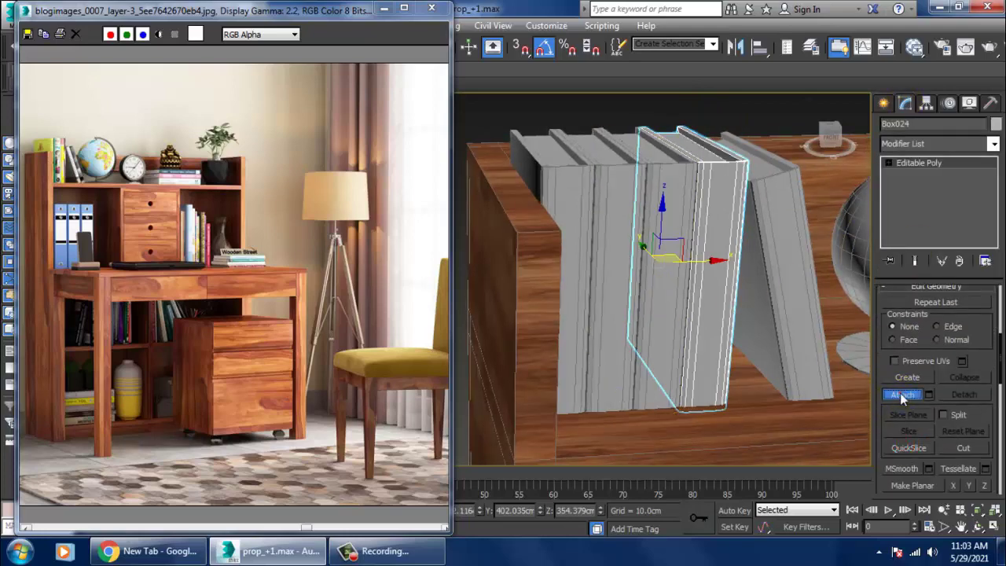
pyautogui.click(669, 218)
pyautogui.click(561, 197)
pyautogui.click(563, 205)
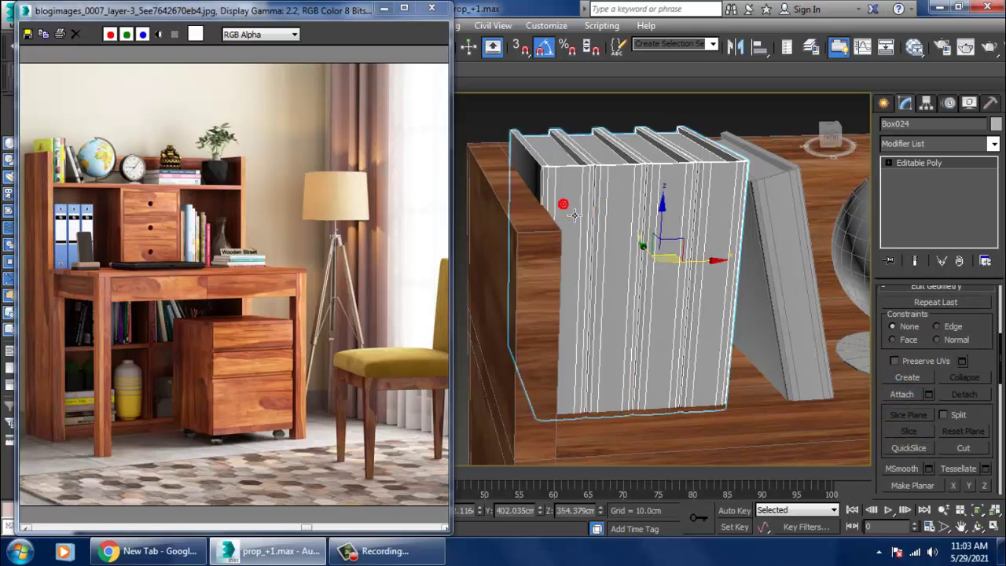
pyautogui.keyDown('alt'); pyautogui.moveTo(690, 260); pyautogui.dragTo(704, 270, button='middle'); pyautogui.keyUp('alt')
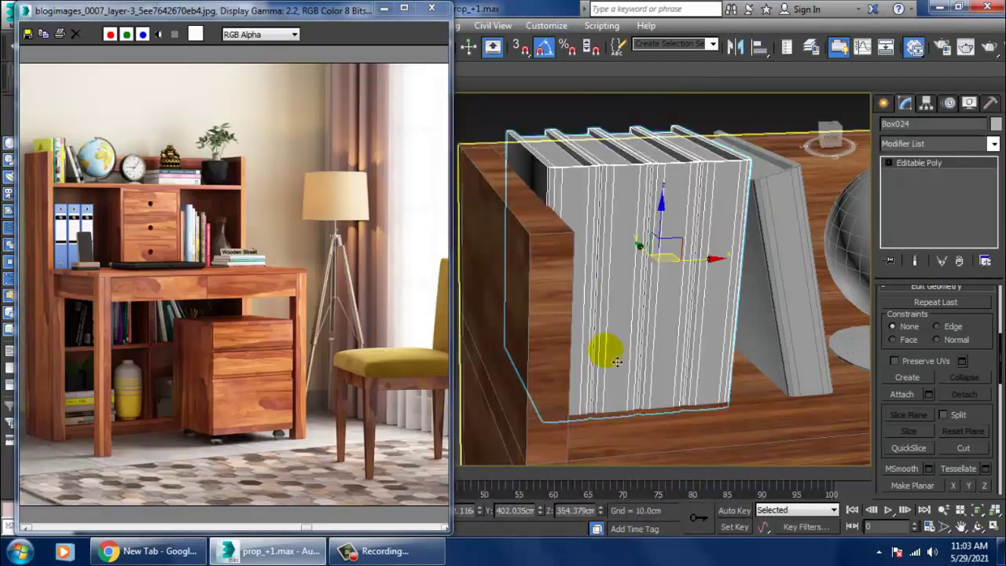
# Step: Open the Slate Material Editor maximized and pan to empty node space
pyautogui.press('m')
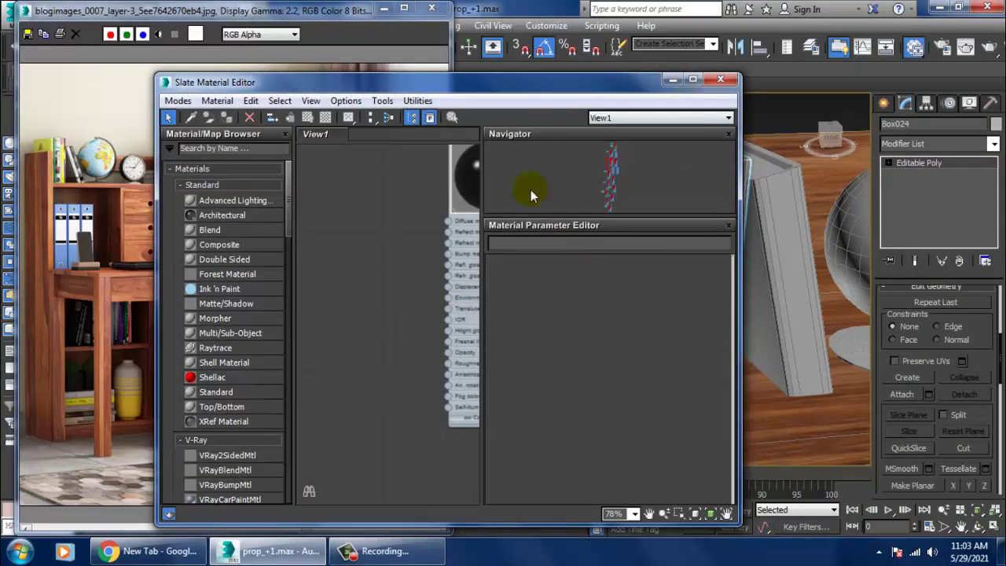
pyautogui.click(692, 79)
pyautogui.moveTo(512, 280)
pyautogui.mouseDown(button='middle')
pyautogui.moveTo(566, 286)
pyautogui.moveTo(555, 198)
pyautogui.mouseUp(button='middle')
pyautogui.scroll(-2, 684, 478)
pyautogui.moveTo(685, 479); pyautogui.dragTo(660, 303, button='middle')
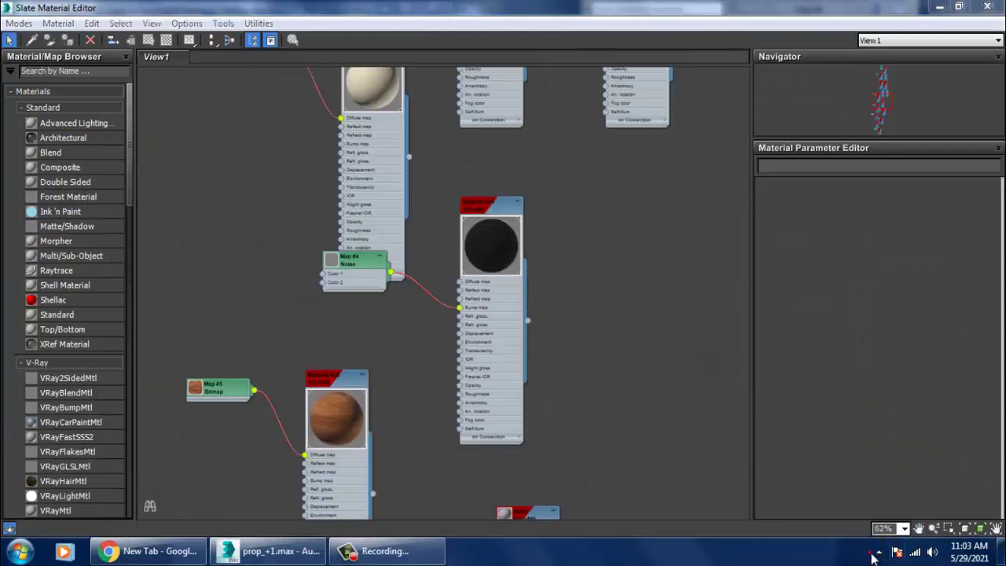
pyautogui.click(879, 552)
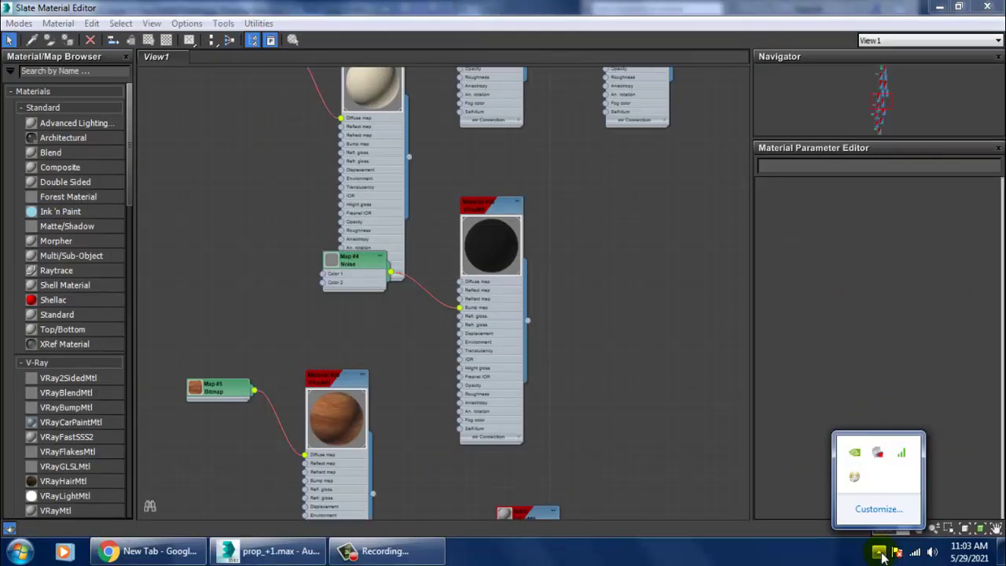
pyautogui.moveTo(561, 492); pyautogui.dragTo(506, 325, button='middle')
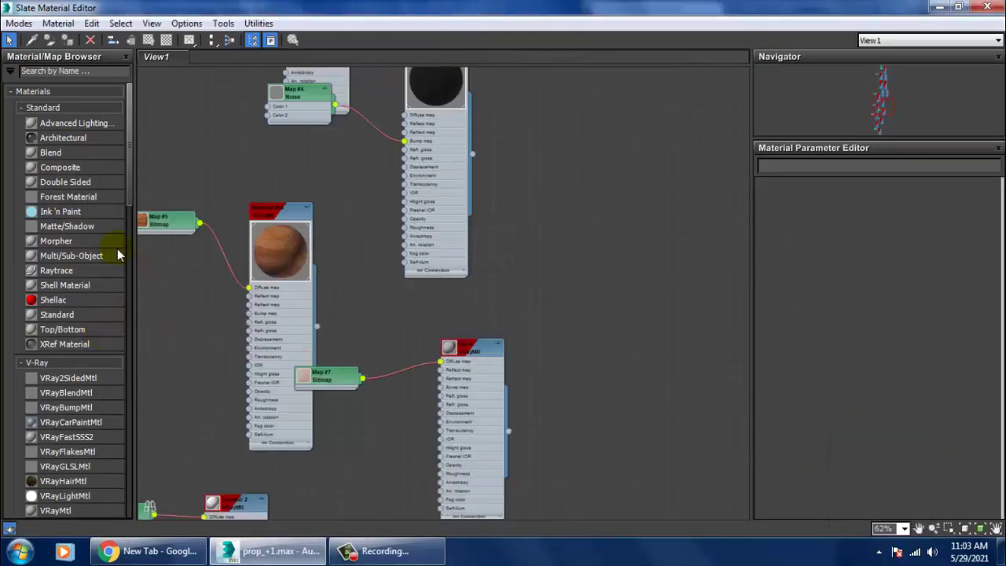
# Step: Create VRayMtl Material #94 and open the map browser for its Diffuse slot
pyautogui.moveTo(129, 187); pyautogui.dragTo(129, 291)
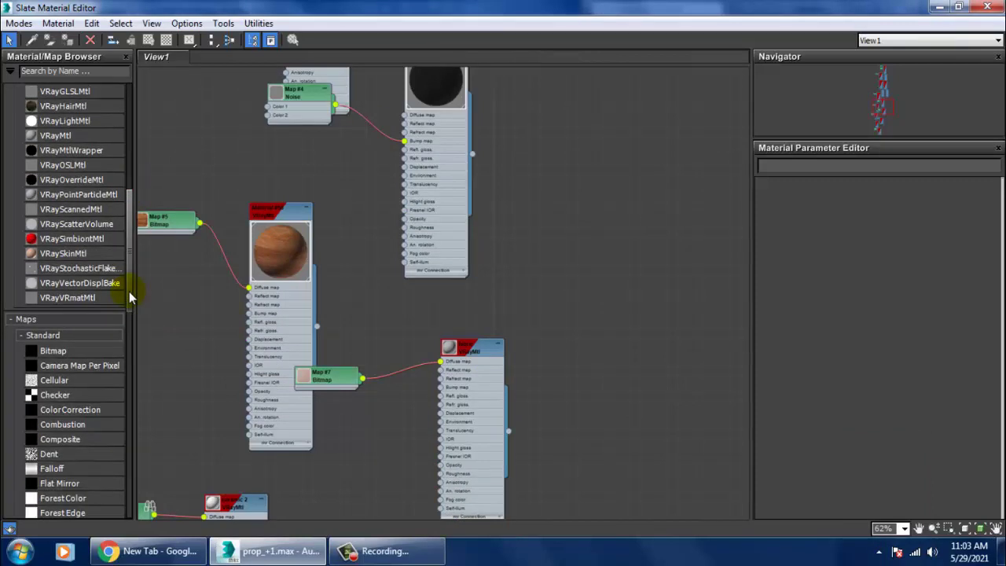
pyautogui.moveTo(503, 267); pyautogui.dragTo(667, 298)
pyautogui.doubleClick(665, 299)
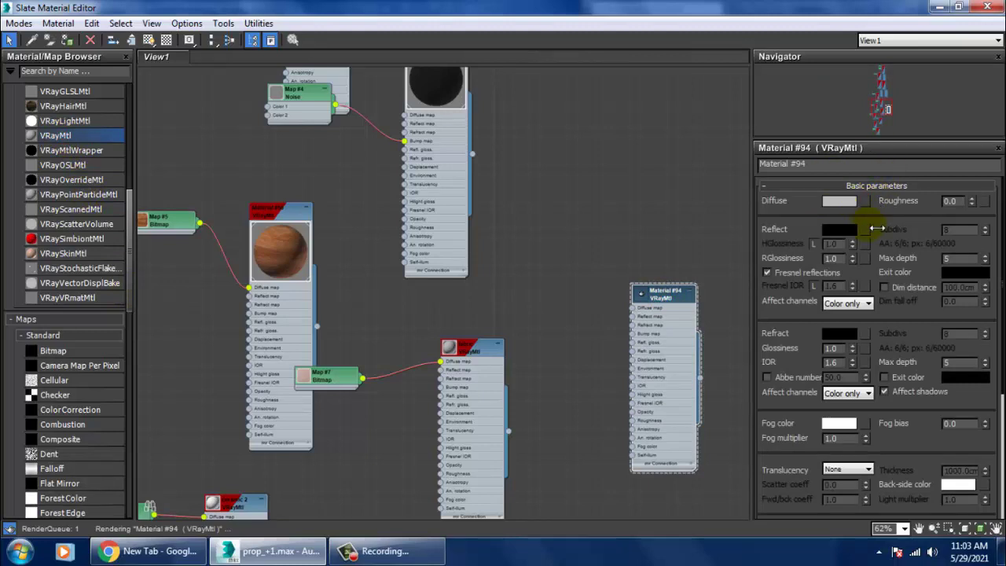
pyautogui.click(867, 201)
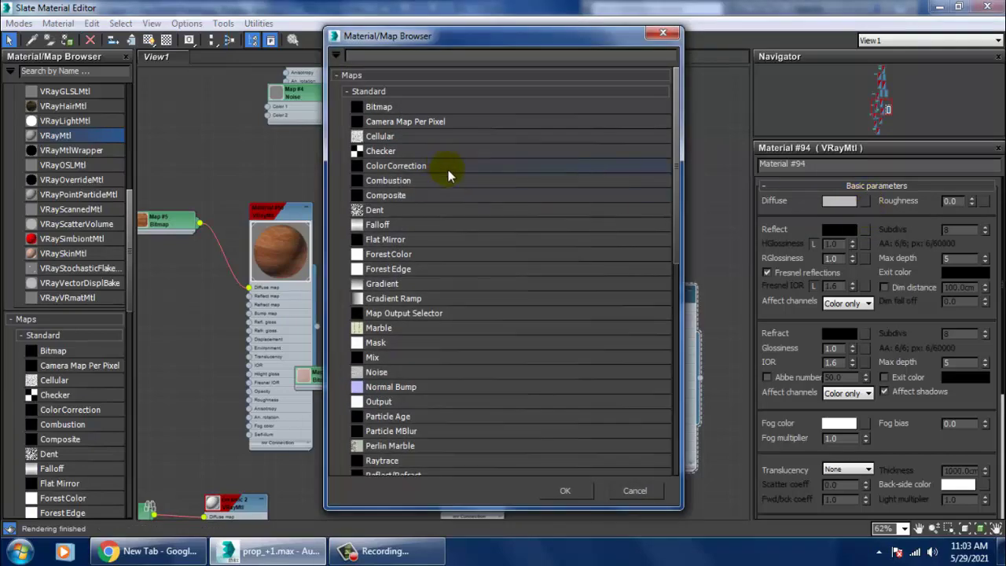
pyautogui.click(356, 555)
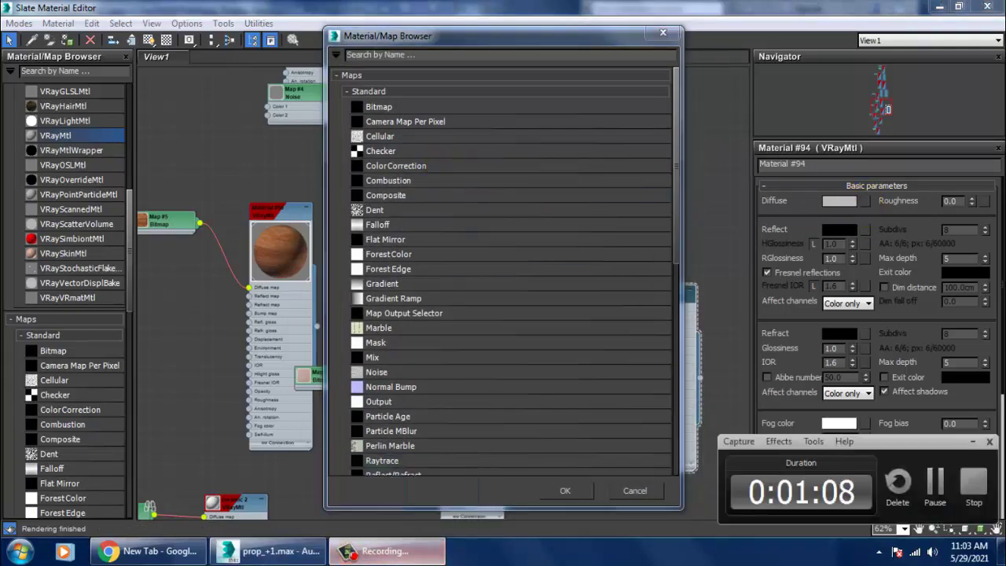
pyautogui.click(937, 488)
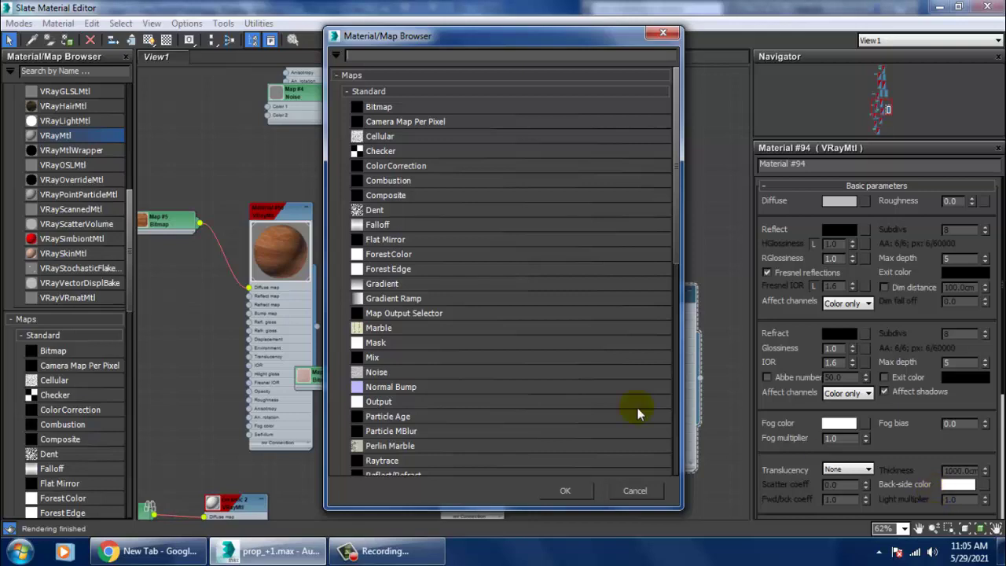
# Step: Choose Bitmap for the diffuse map and browse to the D:\propp texture folder
pyautogui.doubleClick(404, 106)
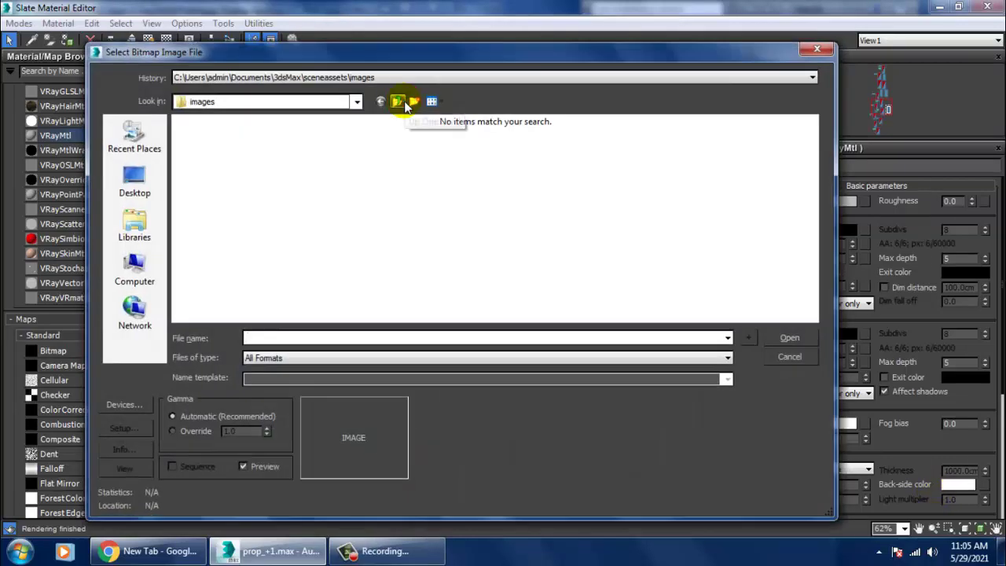
pyautogui.click(134, 269)
pyautogui.doubleClick(406, 178)
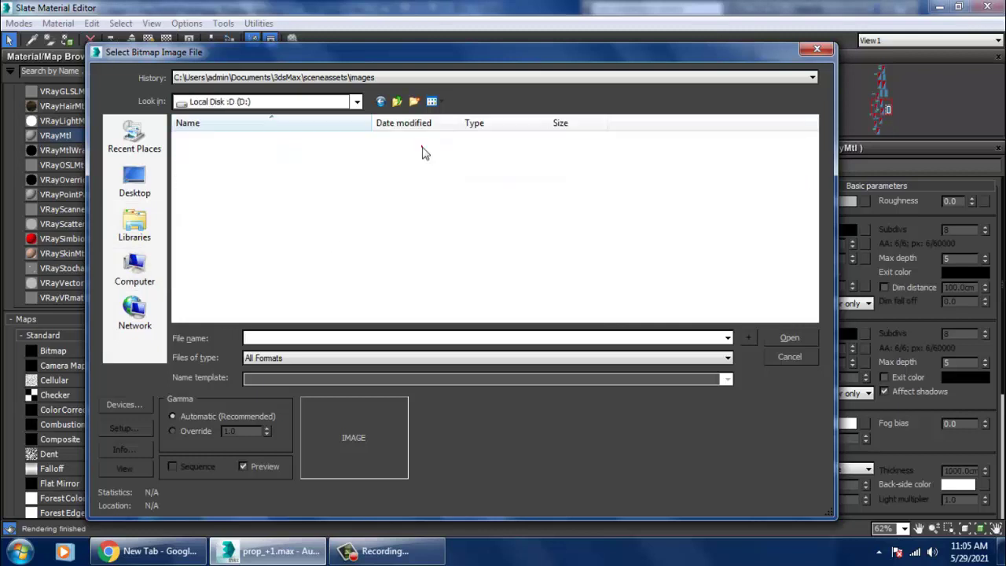
pyautogui.click(438, 227)
pyautogui.press('m')
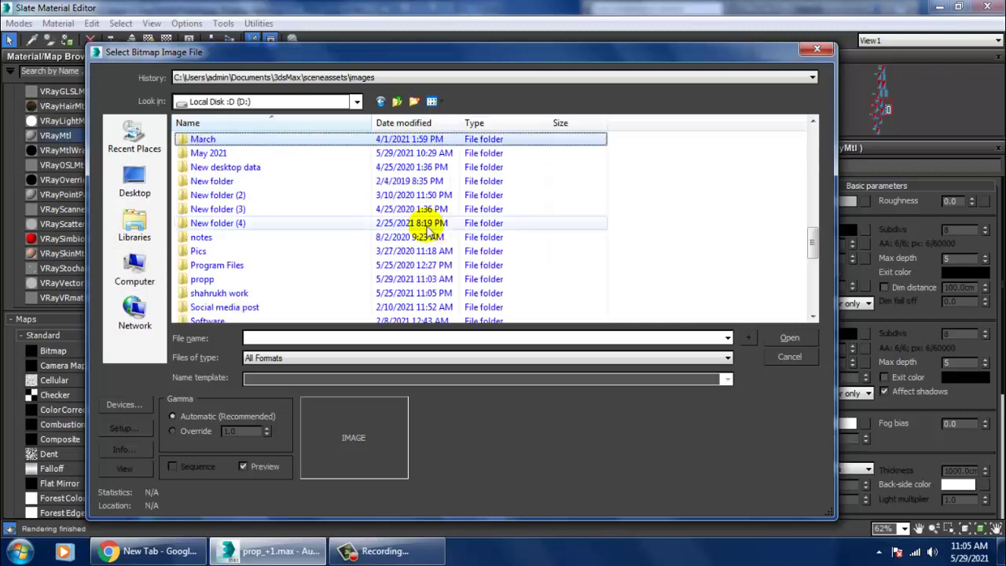
pyautogui.doubleClick(208, 153)
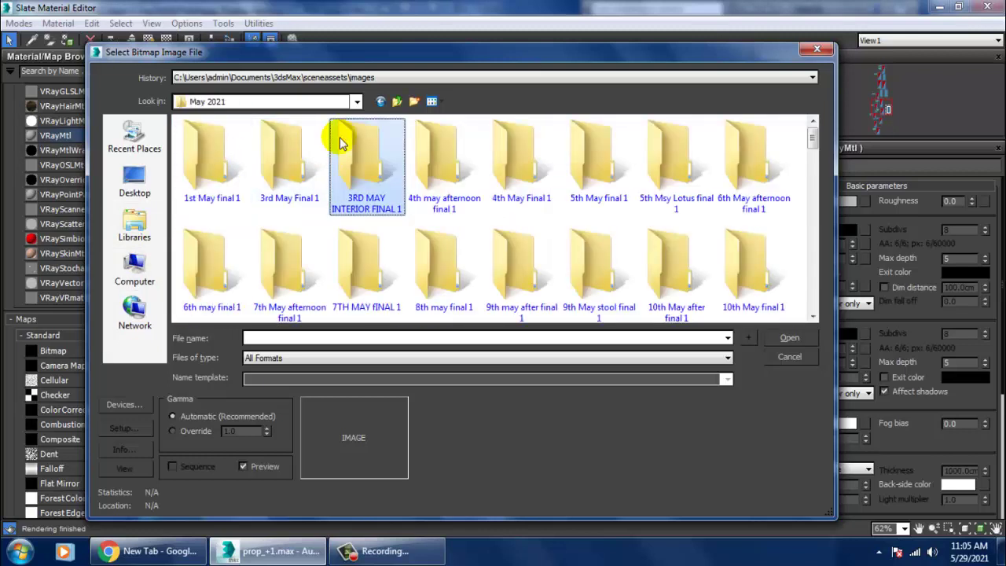
pyautogui.click(442, 167)
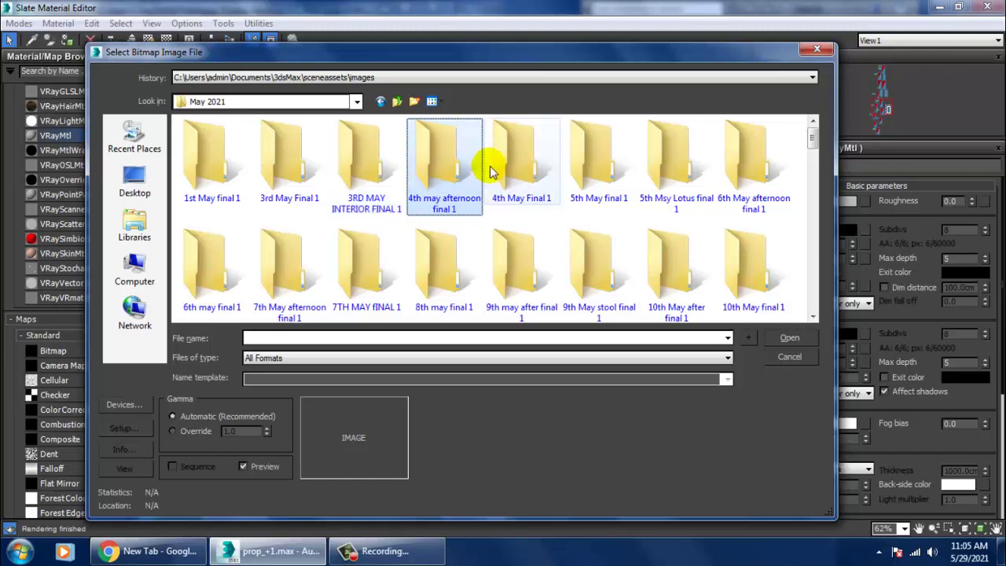
pyautogui.scroll(-4, 494, 168)
pyautogui.scroll(-2, 503, 181)
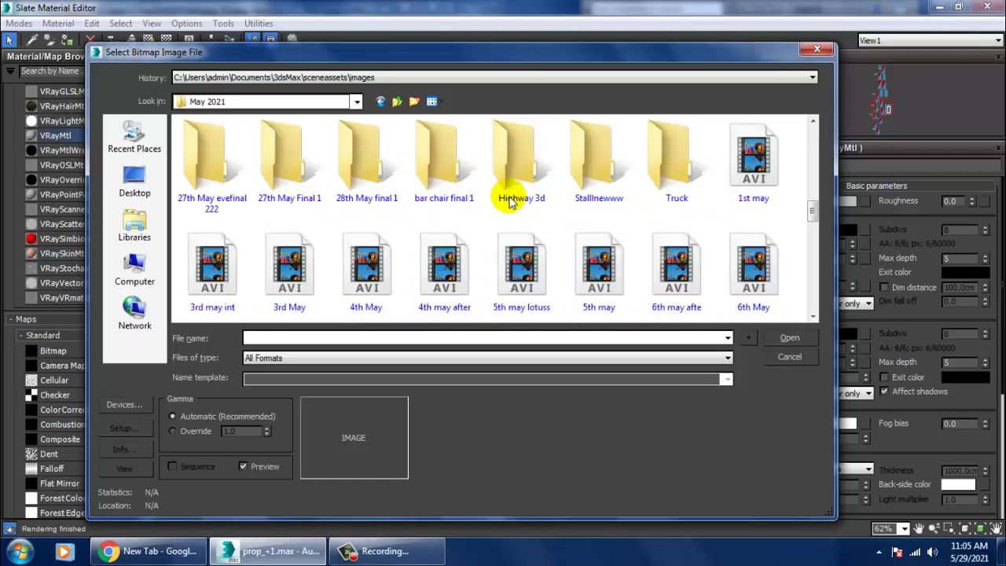
pyautogui.click(397, 102)
pyautogui.scroll(-4, 228, 189)
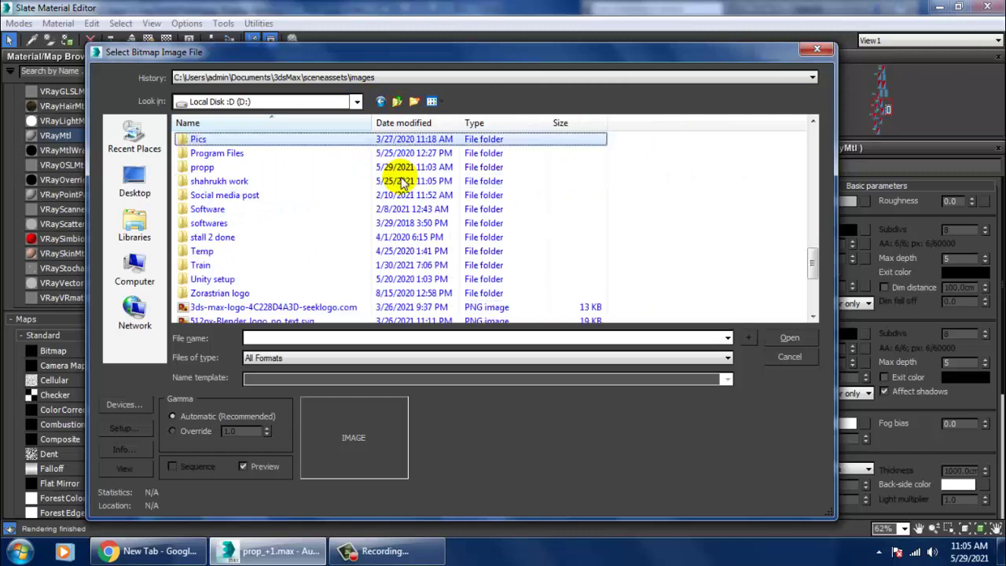
pyautogui.click(226, 169)
pyautogui.doubleClick(227, 167)
# Step: Load the book-spine image as Map #11 so Box024 shows Material #94
pyautogui.click(224, 163)
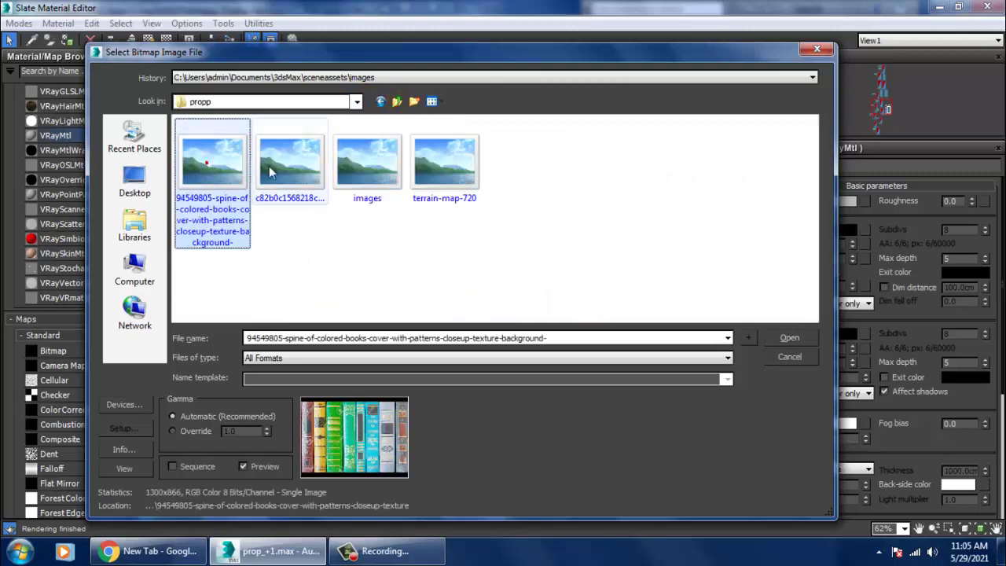
pyautogui.click(290, 163)
pyautogui.click(226, 167)
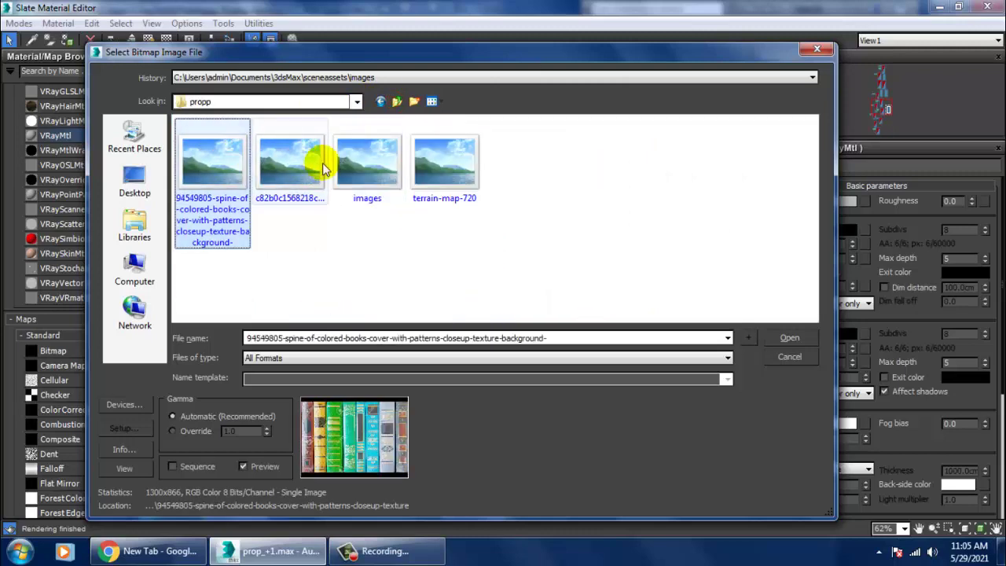
pyautogui.click(322, 164)
pyautogui.click(323, 168)
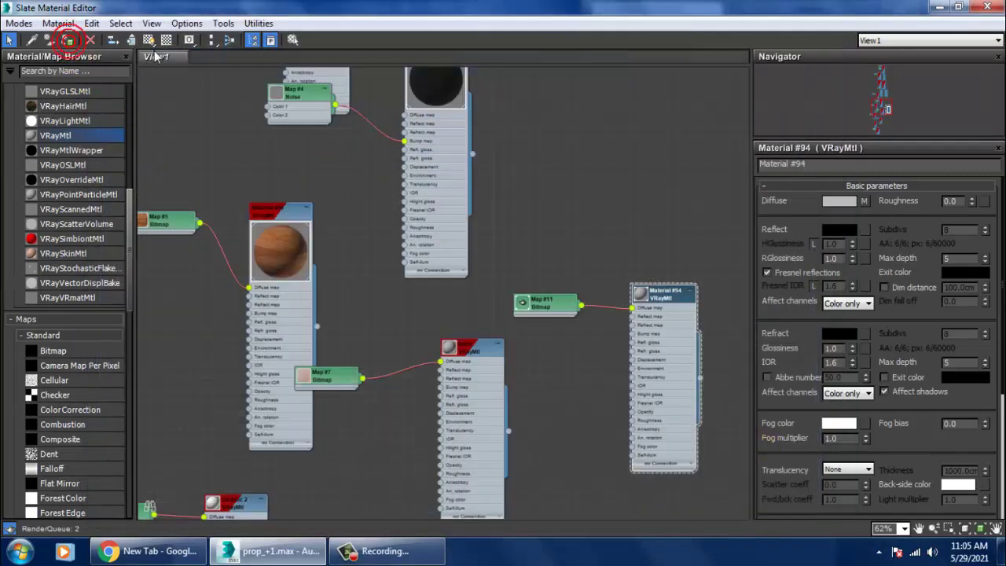
pyautogui.click(939, 8)
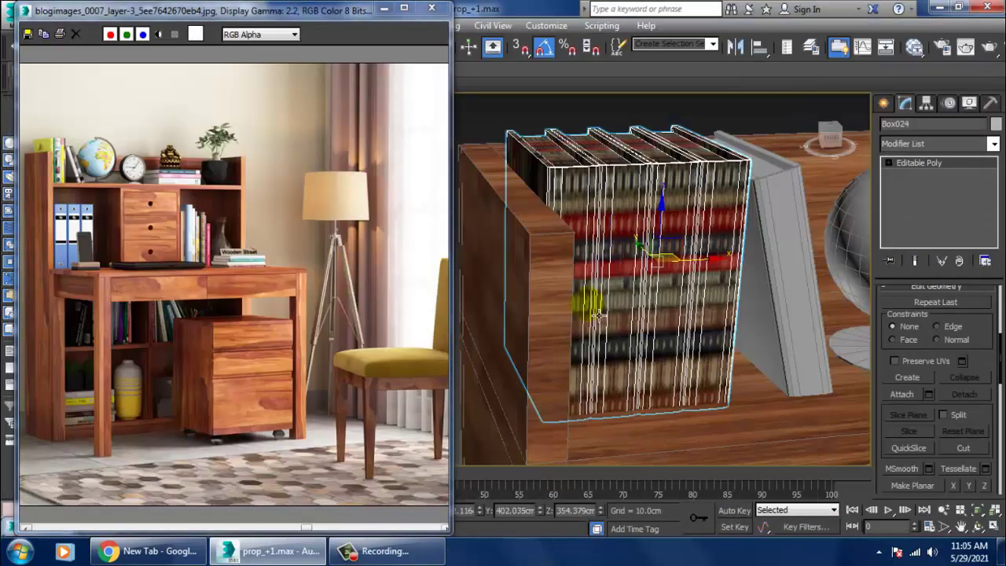
pyautogui.click(943, 143)
# Step: Add a Box-projection UVW Map modifier to Box024 and rotate its gizmo
pyautogui.press('u')
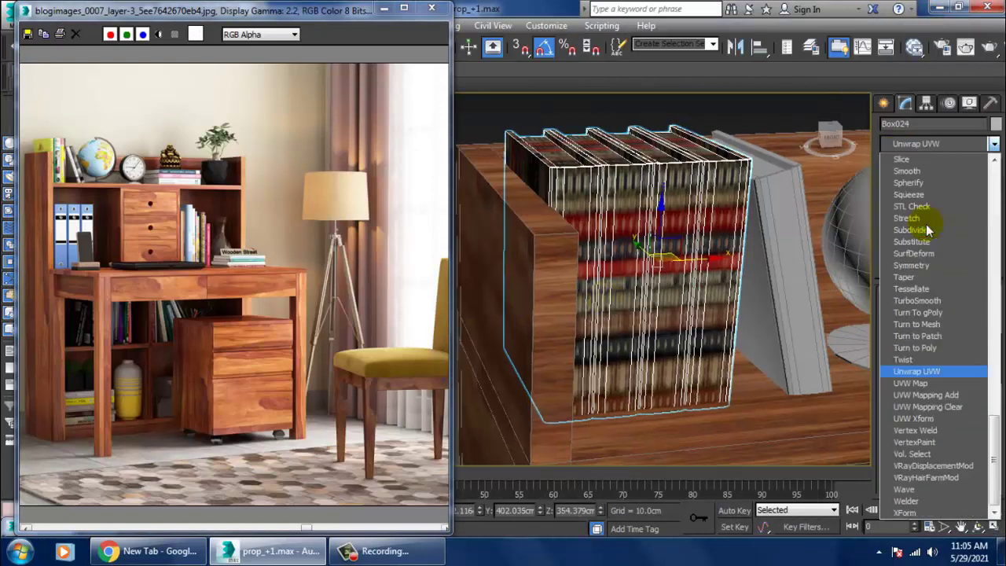
pyautogui.click(927, 382)
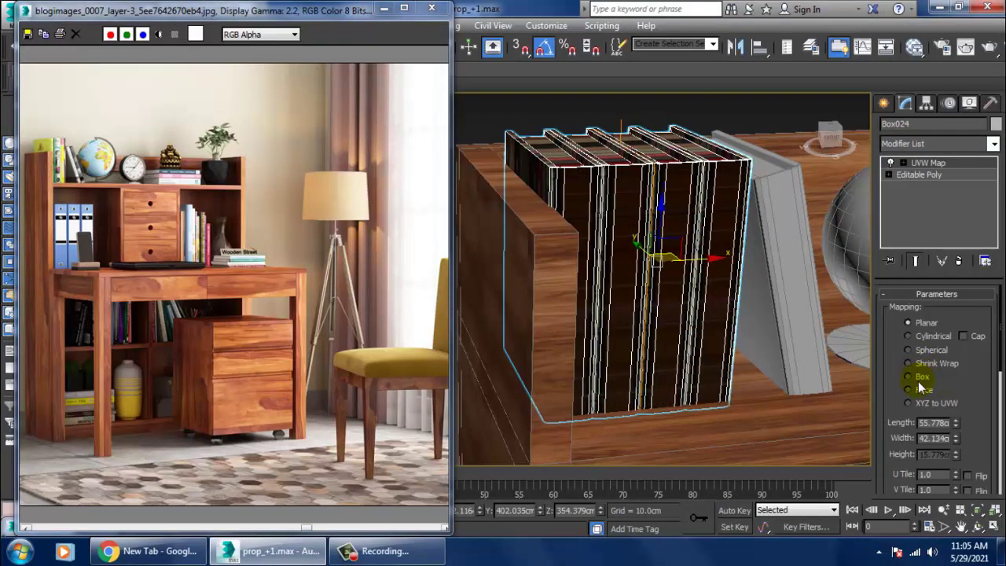
pyautogui.click(923, 379)
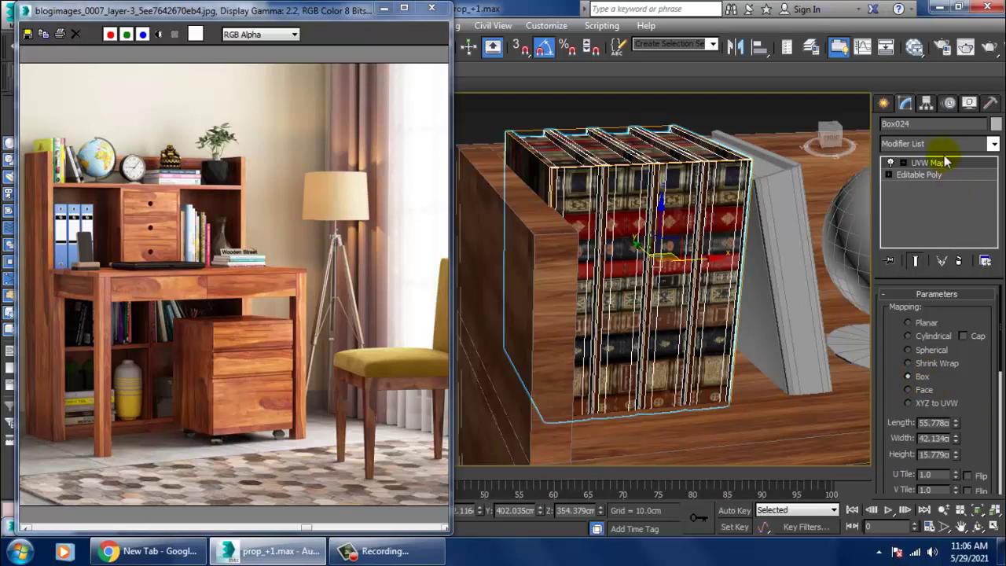
pyautogui.click(930, 176)
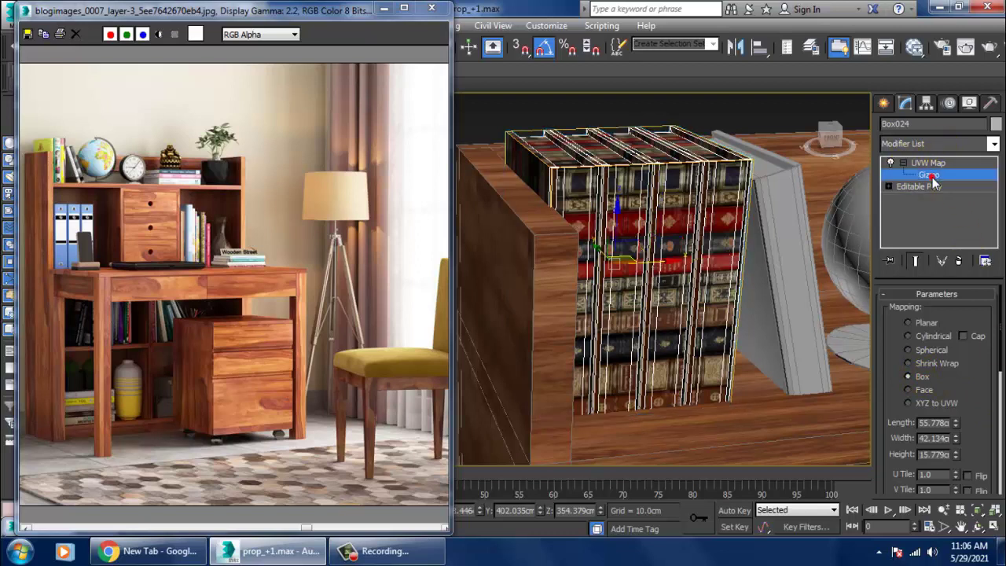
pyautogui.press('e')
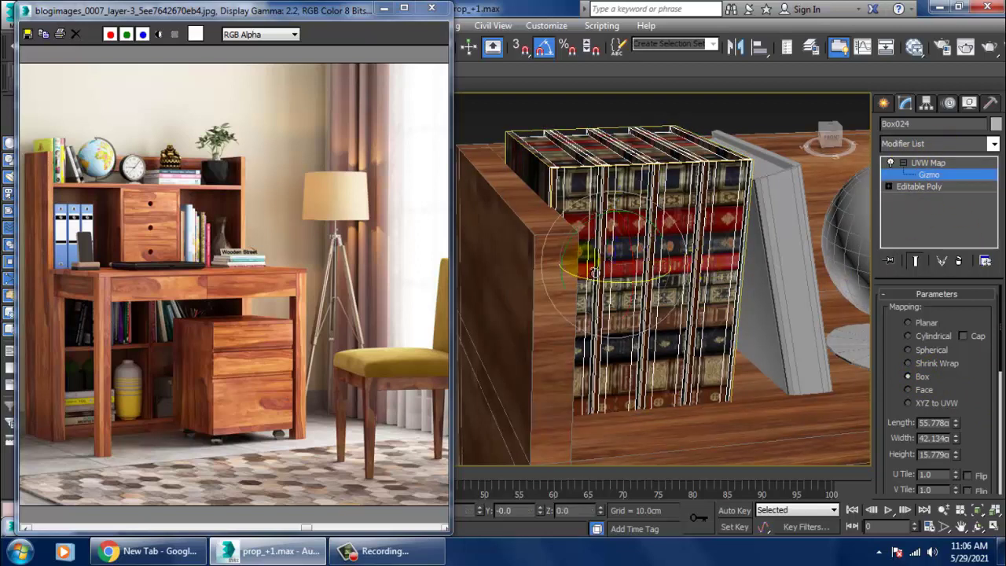
pyautogui.moveTo(588, 246); pyautogui.dragTo(594, 243)
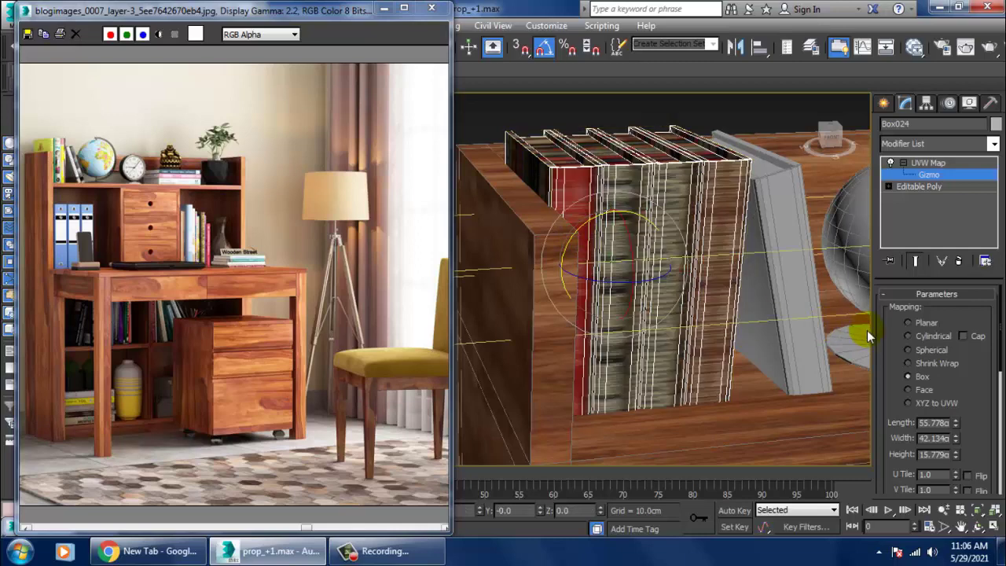
# Step: Fit the mapping gizmo and resize it to 29.349 × 42.134 × 55.778
pyautogui.moveTo(995, 454); pyautogui.dragTo(994, 245)
pyautogui.click(913, 401)
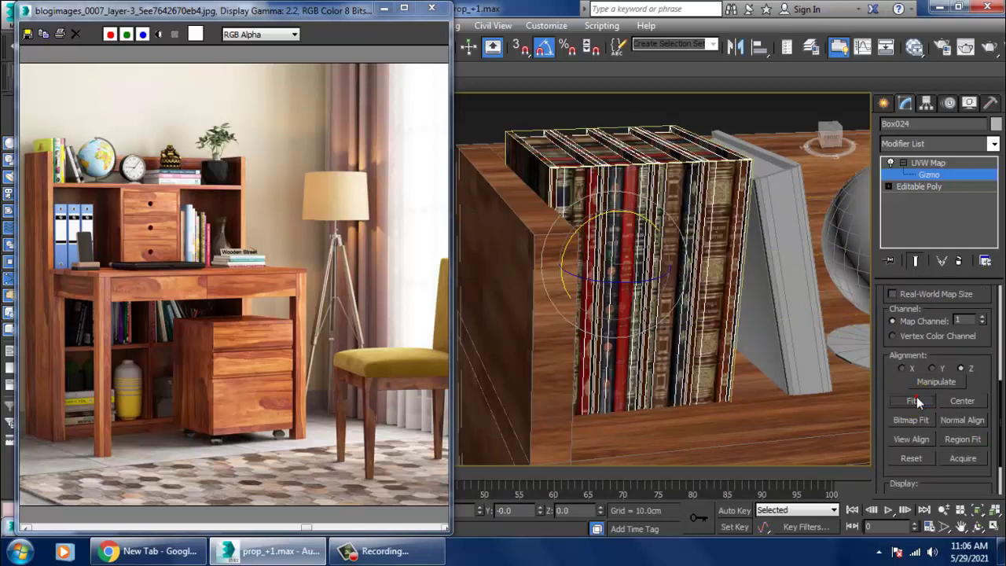
pyautogui.moveTo(904, 385); pyautogui.dragTo(914, 538)
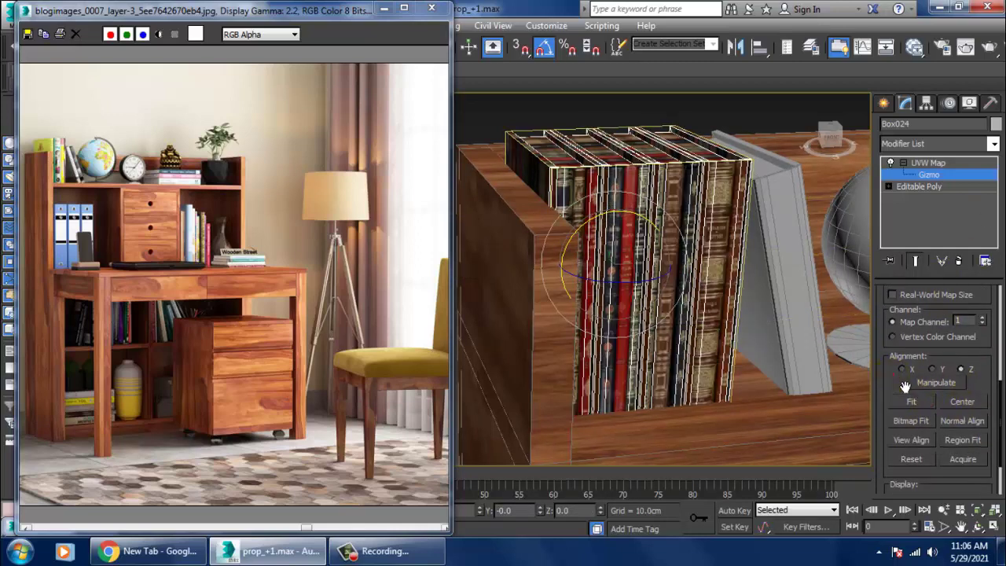
pyautogui.moveTo(954, 414); pyautogui.dragTo(954, 383)
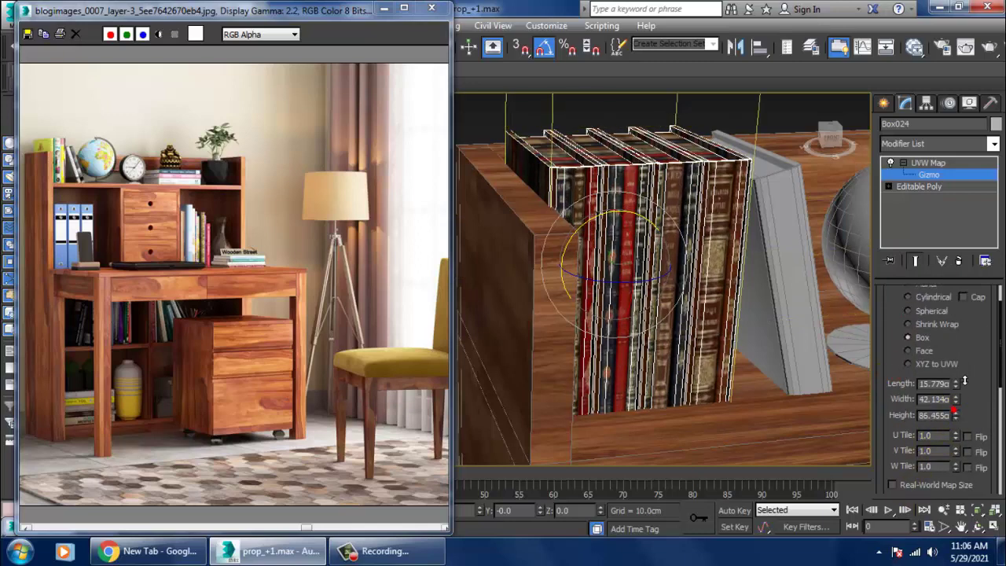
pyautogui.rightClick(955, 384)
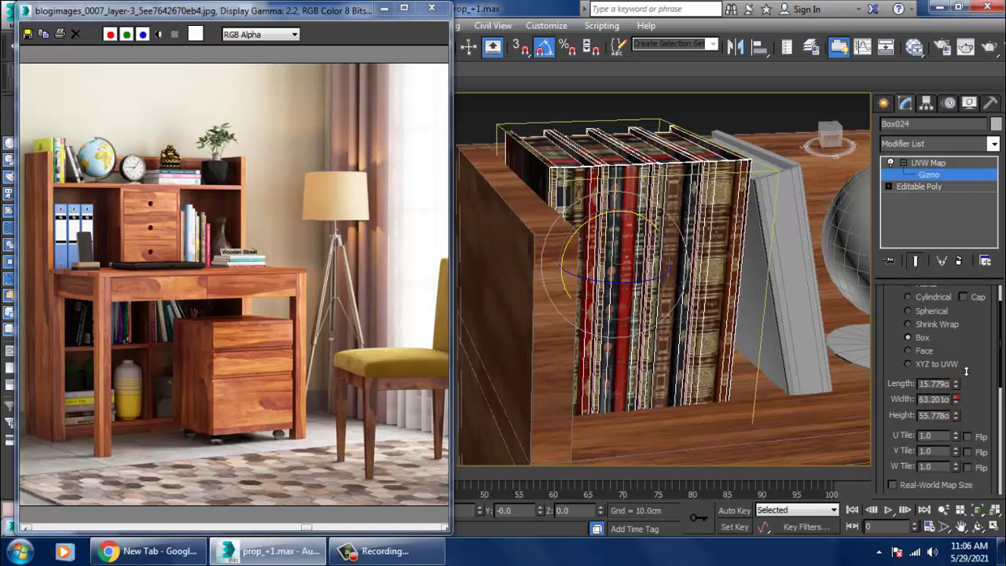
pyautogui.moveTo(955, 383)
pyautogui.mouseDown()
pyautogui.moveTo(946, 335)
pyautogui.moveTo(768, 253)
pyautogui.mouseUp()
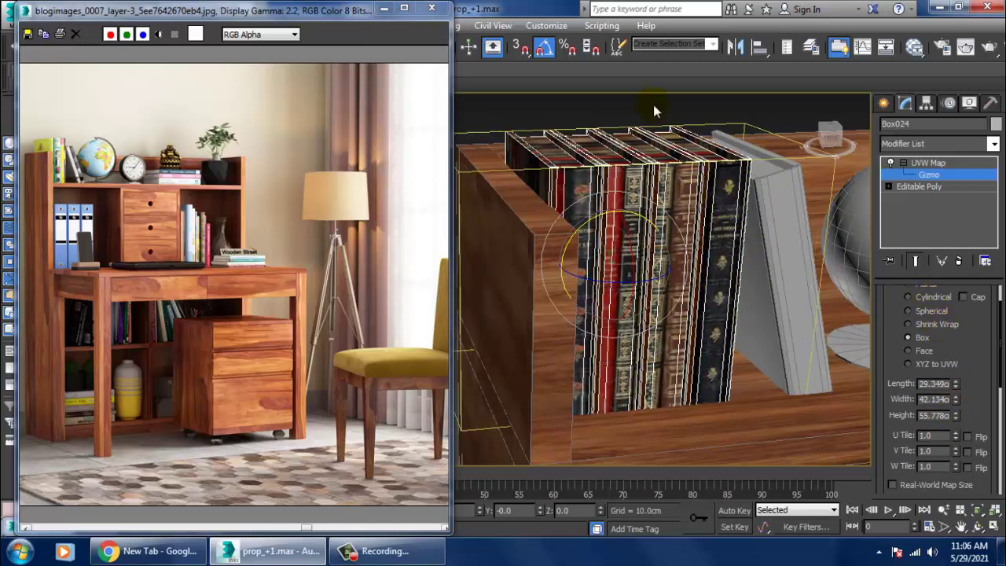
pyautogui.scroll(3, 689, 245)
pyautogui.scroll(4, 684, 250)
pyautogui.moveTo(678, 254)
pyautogui.mouseDown(button='middle')
pyautogui.moveTo(696, 281)
pyautogui.moveTo(730, 258)
pyautogui.mouseUp(button='middle')
pyautogui.scroll(-4, 695, 282)
# Step: Convert Box024 to Editable Poly and select the four book-top polygons
pyautogui.rightClick(632, 188)
pyautogui.moveTo(660, 334)
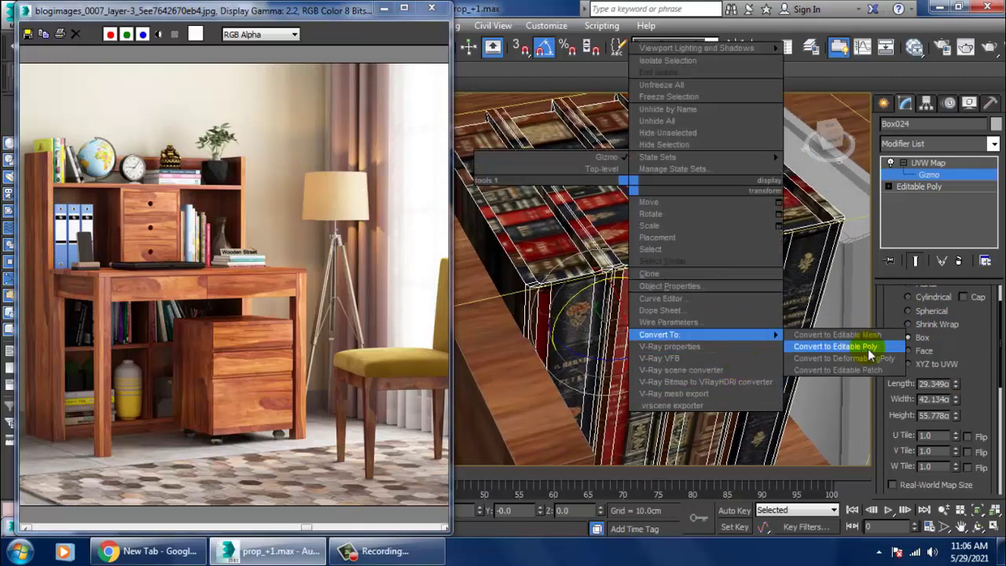
pyautogui.click(867, 347)
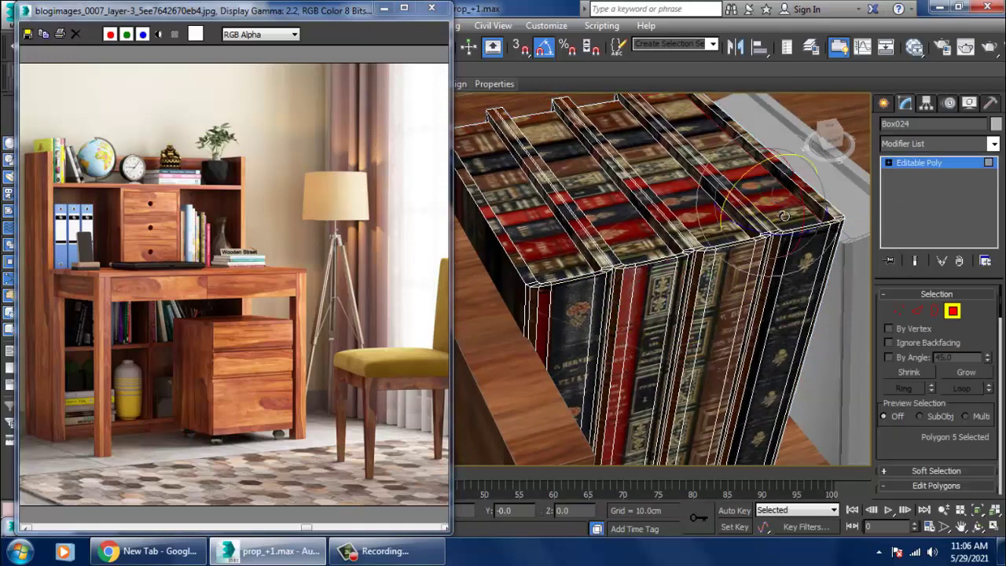
pyautogui.press('4')
pyautogui.click(784, 216)
pyautogui.keyDown('ctrl'); pyautogui.click(648, 231); pyautogui.keyUp('ctrl')
pyautogui.keyDown('ctrl'); pyautogui.click(612, 234); pyautogui.keyUp('ctrl')
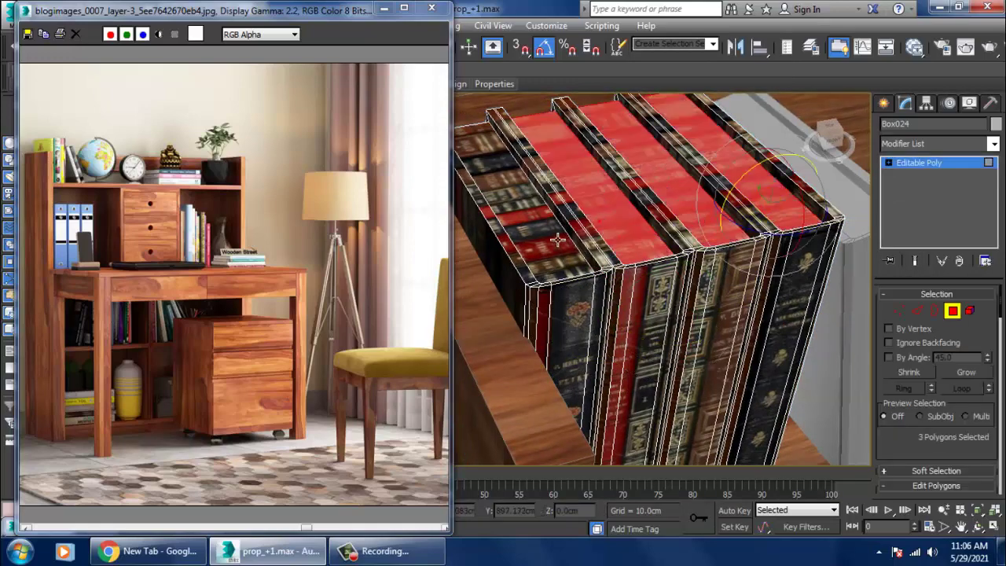
pyautogui.keyDown('ctrl'); pyautogui.click(546, 242); pyautogui.keyUp('ctrl')
# Step: Briefly review the Slate Material Editor nodes, then orbit around the bookshelf
pyautogui.moveTo(532, 229)
pyautogui.keyDown('alt'); pyautogui.mouseDown(button='middle')
pyautogui.moveTo(776, 262)
pyautogui.moveTo(759, 291)
pyautogui.moveTo(753, 272)
pyautogui.mouseUp(button='middle'); pyautogui.keyUp('alt')
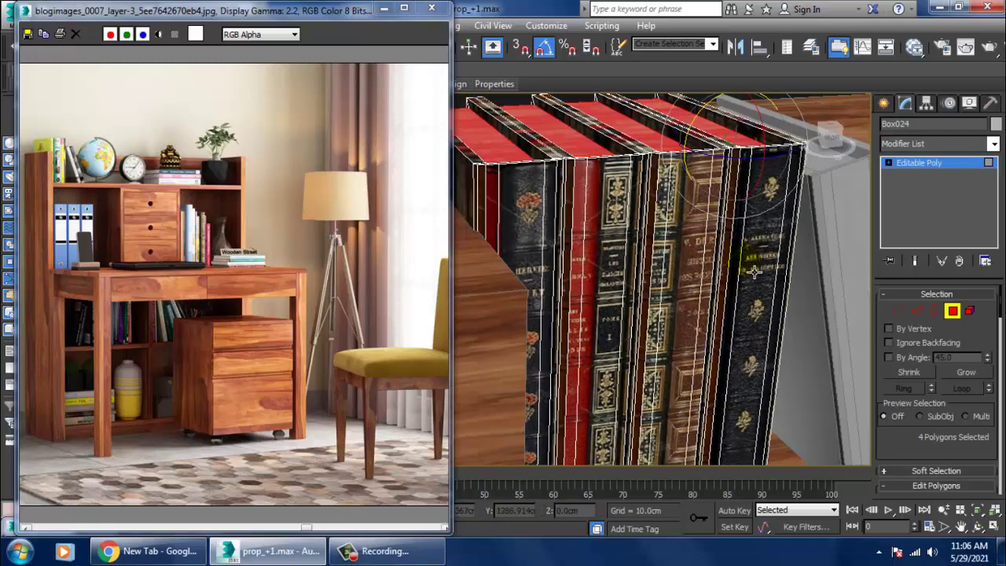
pyautogui.press('m')
pyautogui.moveTo(495, 274)
pyautogui.mouseDown(button='middle')
pyautogui.moveTo(543, 148)
pyautogui.moveTo(580, 367)
pyautogui.moveTo(576, 426)
pyautogui.mouseUp(button='middle')
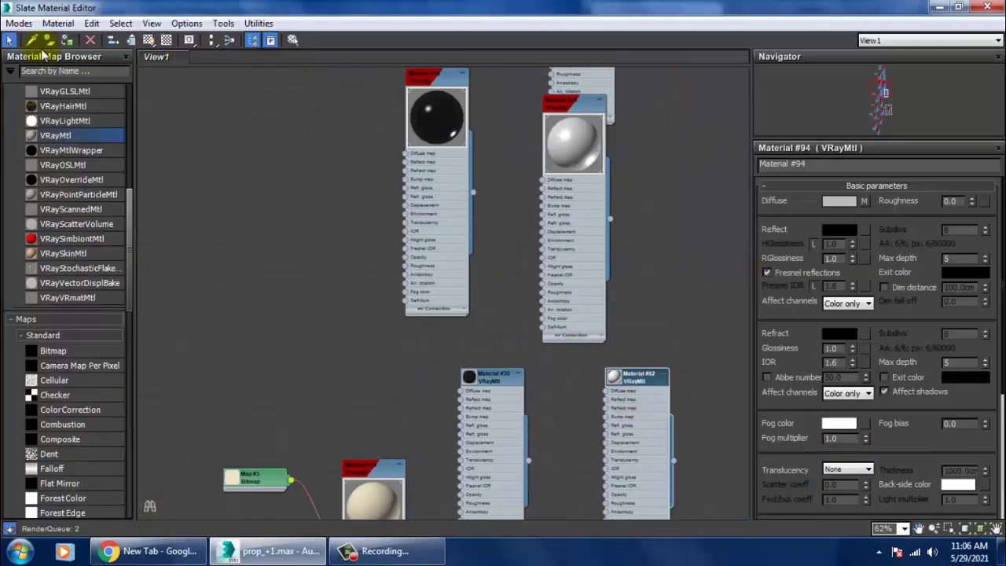
pyautogui.click(938, 9)
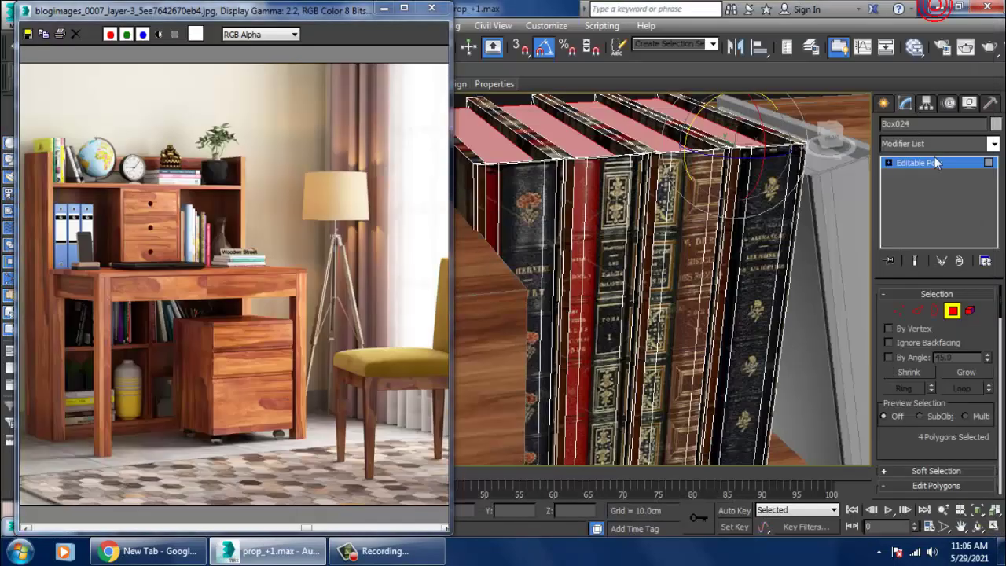
pyautogui.scroll(-4, 660, 236)
pyautogui.keyDown('alt'); pyautogui.moveTo(717, 124); pyautogui.dragTo(701, 233, button='middle'); pyautogui.keyUp('alt')
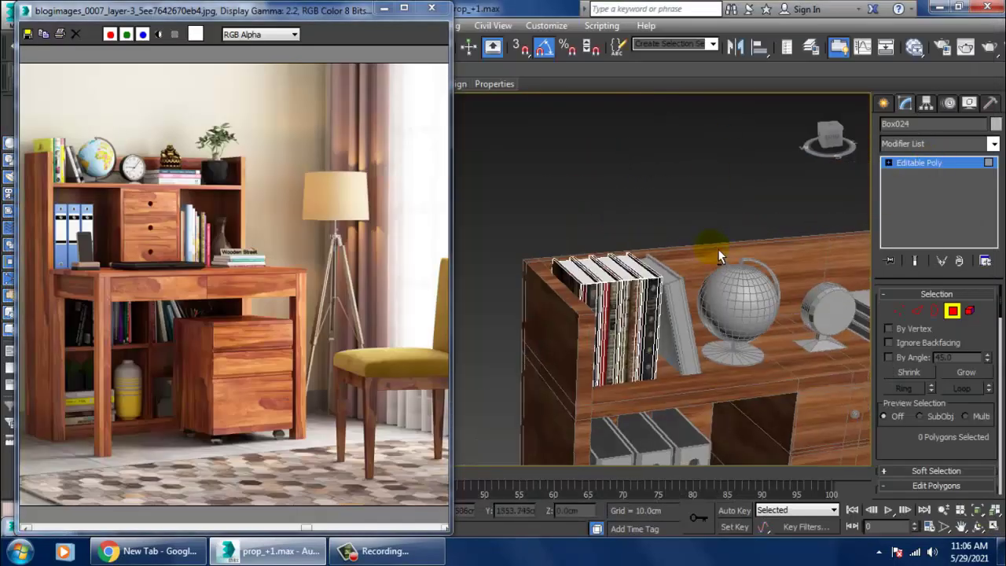
# Step: Turn on edged faces (F4) and exit Polygon sub-object level
pyautogui.scroll(2, 717, 248)
pyautogui.scroll(3, 692, 220)
pyautogui.press('F4')
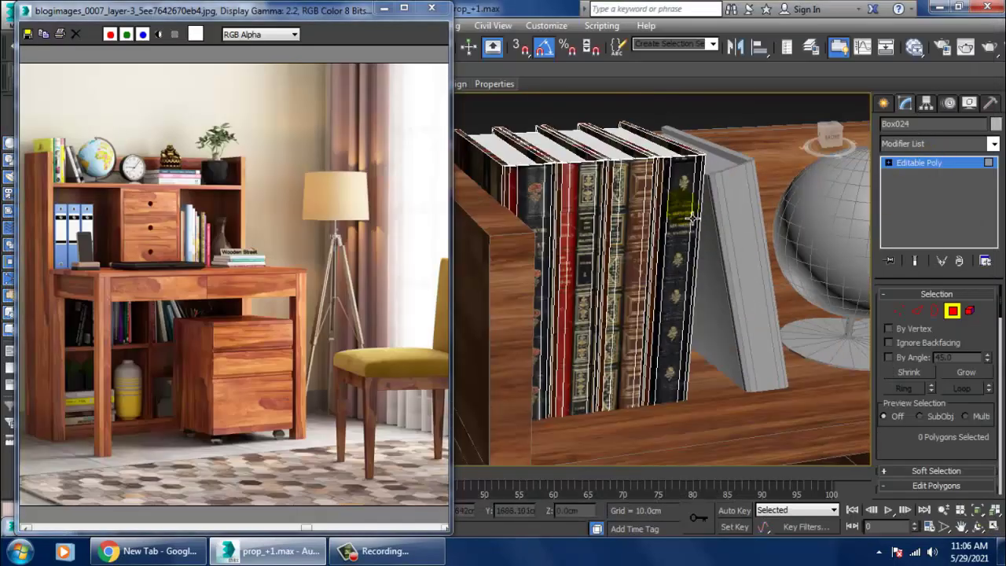
pyautogui.moveTo(763, 233)
pyautogui.keyDown('alt'); pyautogui.mouseDown(button='middle')
pyautogui.moveTo(681, 218)
pyautogui.moveTo(758, 222)
pyautogui.moveTo(571, 252)
pyautogui.mouseUp(button='middle'); pyautogui.keyUp('alt')
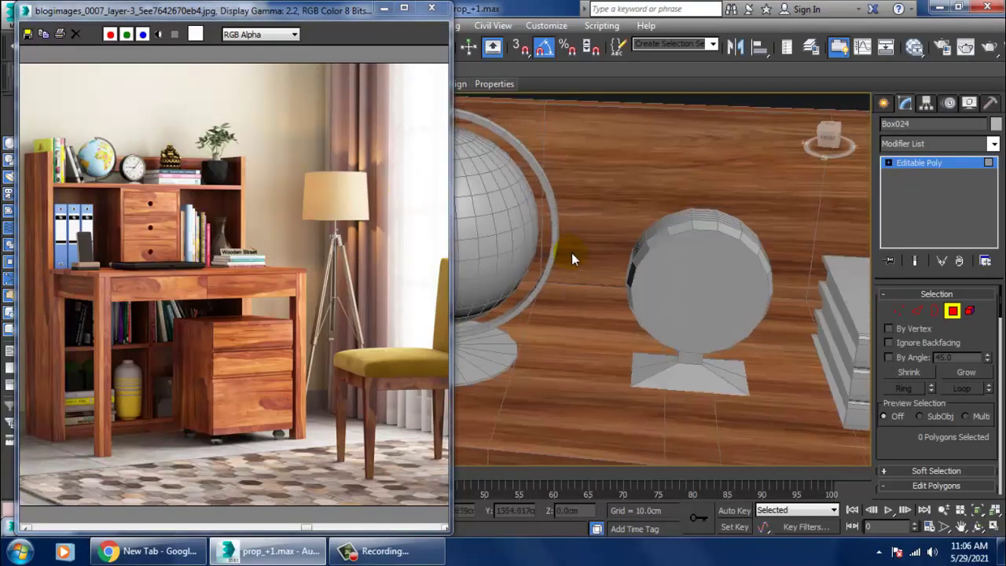
pyautogui.scroll(-3, 682, 249)
pyautogui.scroll(3, 682, 250)
pyautogui.click(918, 165)
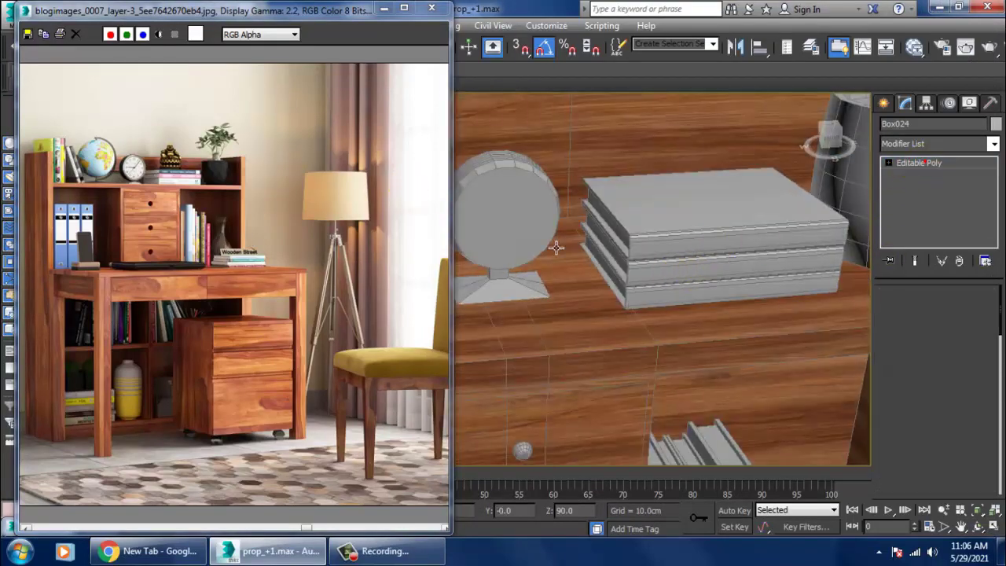
# Step: Select the flat book stack Box028 and start Attach in Edit Geometry
pyautogui.scroll(3, 646, 243)
pyautogui.scroll(-3, 662, 258)
pyautogui.moveTo(662, 259)
pyautogui.mouseDown(button='middle')
pyautogui.moveTo(777, 277)
pyautogui.moveTo(651, 262)
pyautogui.mouseUp(button='middle')
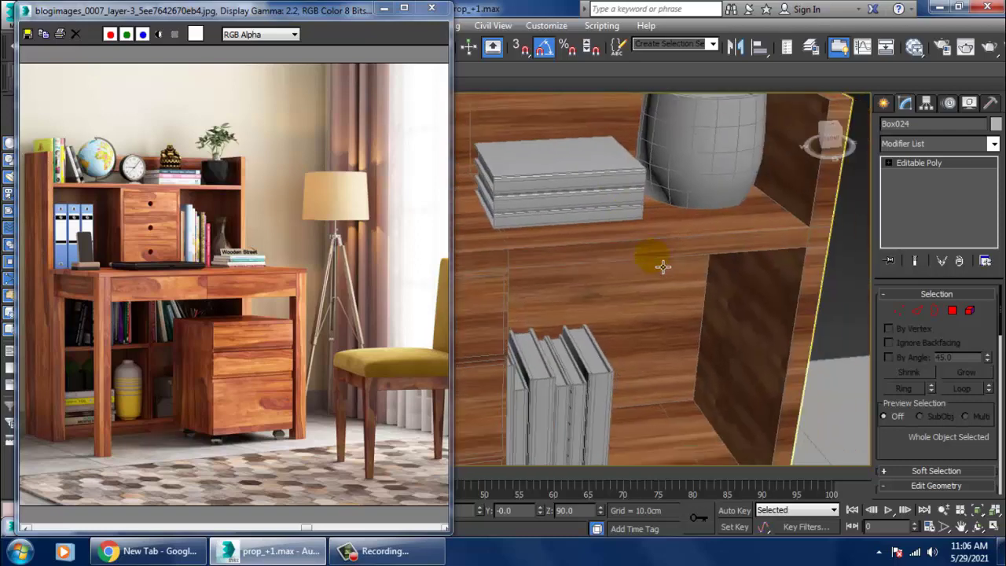
pyautogui.click(579, 191)
pyautogui.press('w')
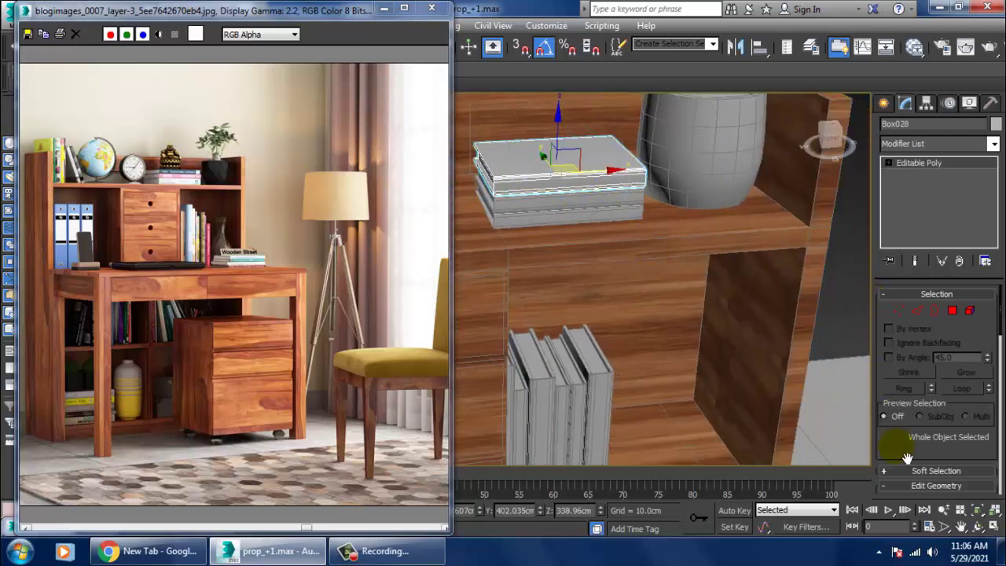
pyautogui.scroll(-3, 908, 448)
pyautogui.scroll(-3, 906, 403)
pyautogui.click(902, 404)
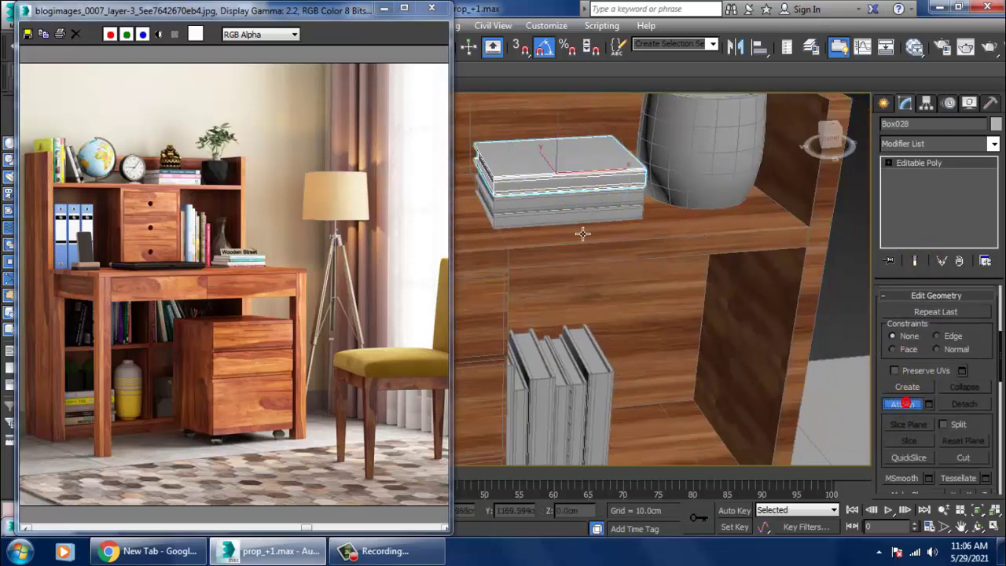
pyautogui.moveTo(584, 225); pyautogui.dragTo(740, 295, button='middle')
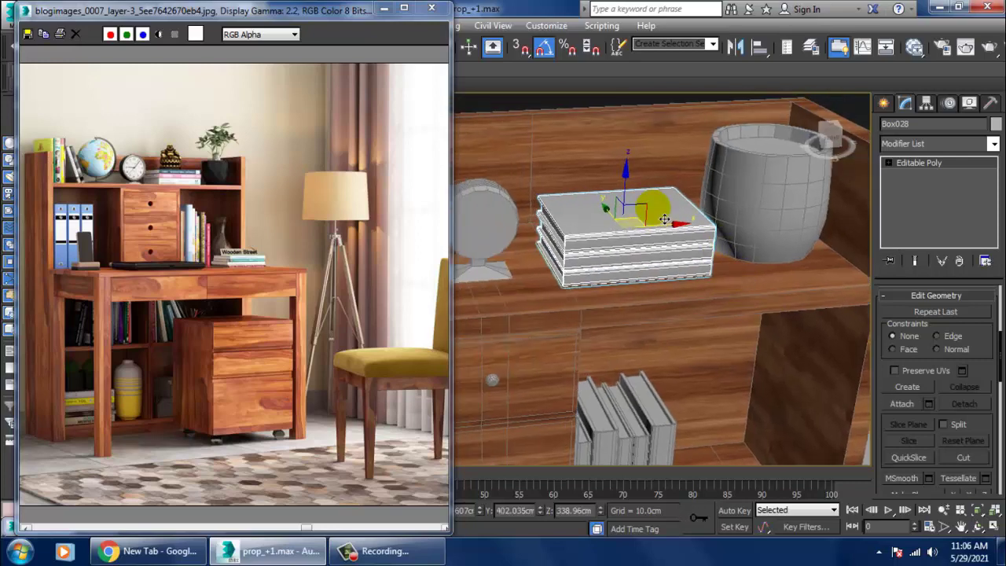
pyautogui.scroll(-3, 636, 168)
pyautogui.scroll(5, 658, 231)
# Step: Create VRayMtl Material #106 with a book-spine image as its diffuse Bitmap (Map #12)
pyautogui.moveTo(677, 327); pyautogui.dragTo(673, 285, button='middle')
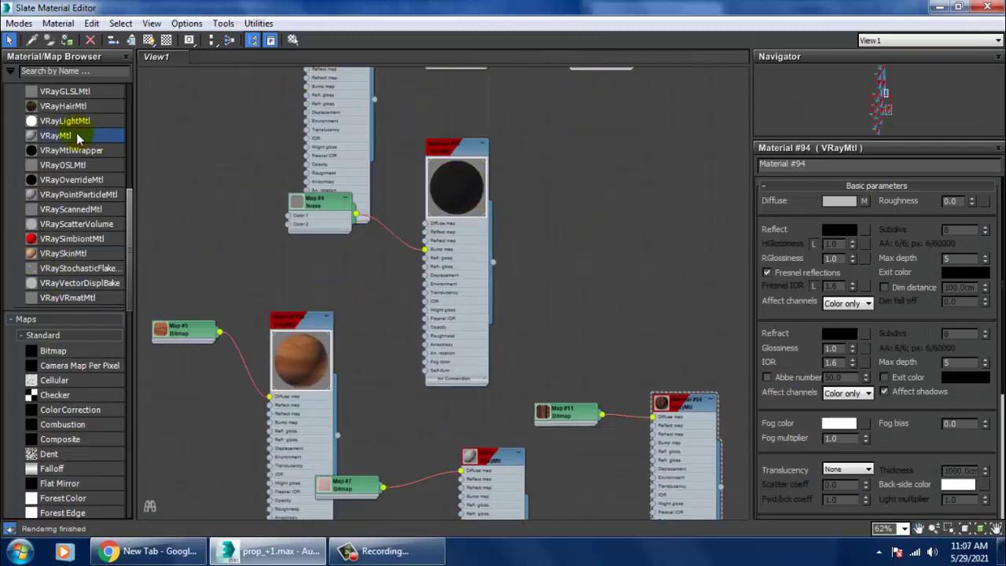
pyautogui.doubleClick(636, 206)
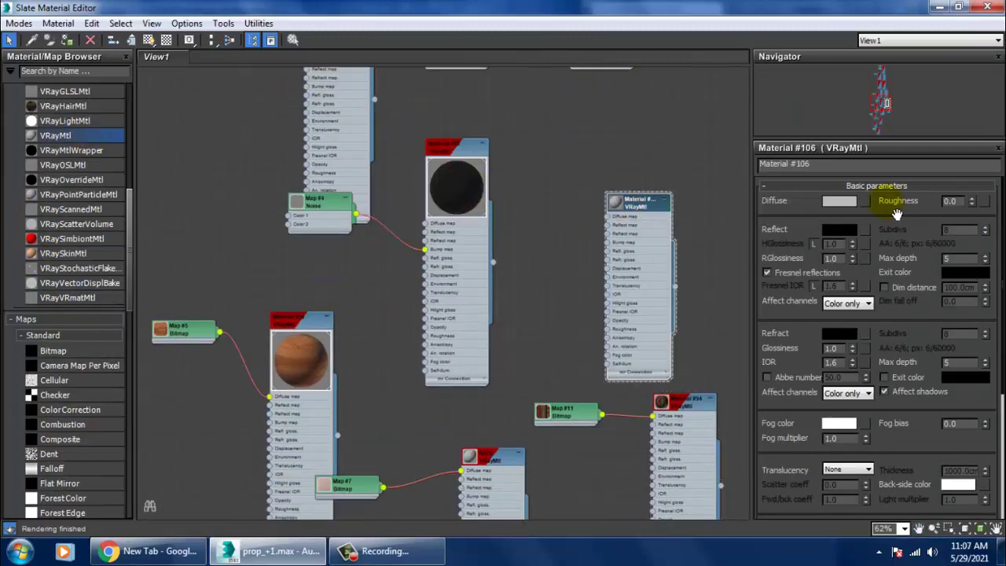
pyautogui.doubleClick(468, 107)
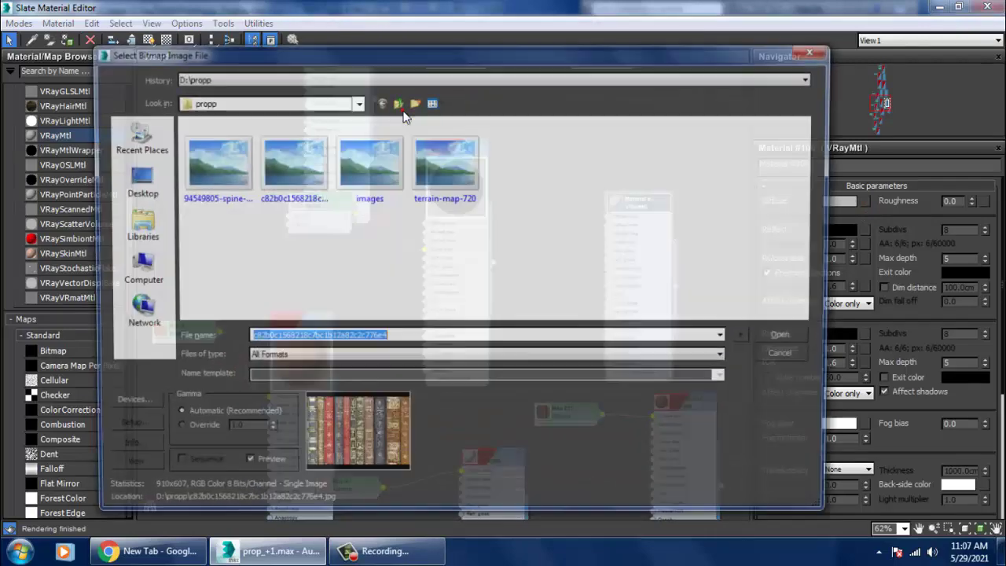
pyautogui.click(280, 162)
pyautogui.click(367, 161)
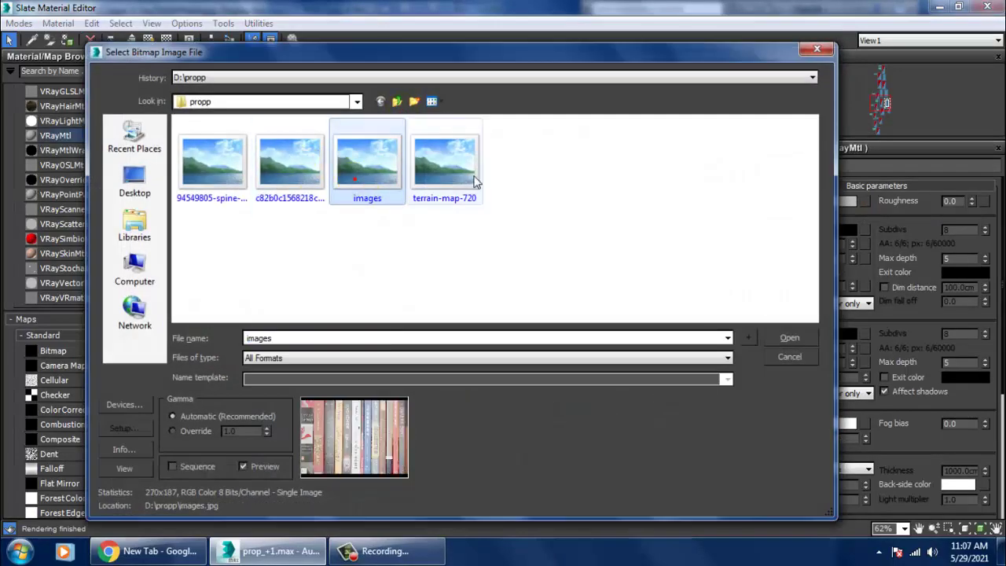
pyautogui.click(472, 174)
pyautogui.click(367, 161)
pyautogui.doubleClick(212, 161)
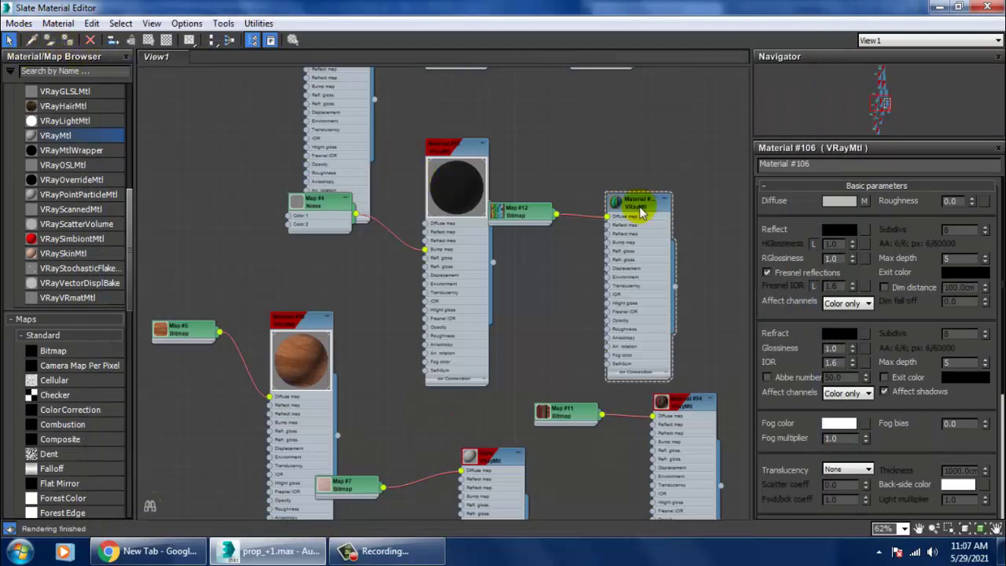
# Step: Assign Material #106 to the book stack Box028 and hide the editor
pyautogui.click(640, 211)
pyautogui.click(147, 40)
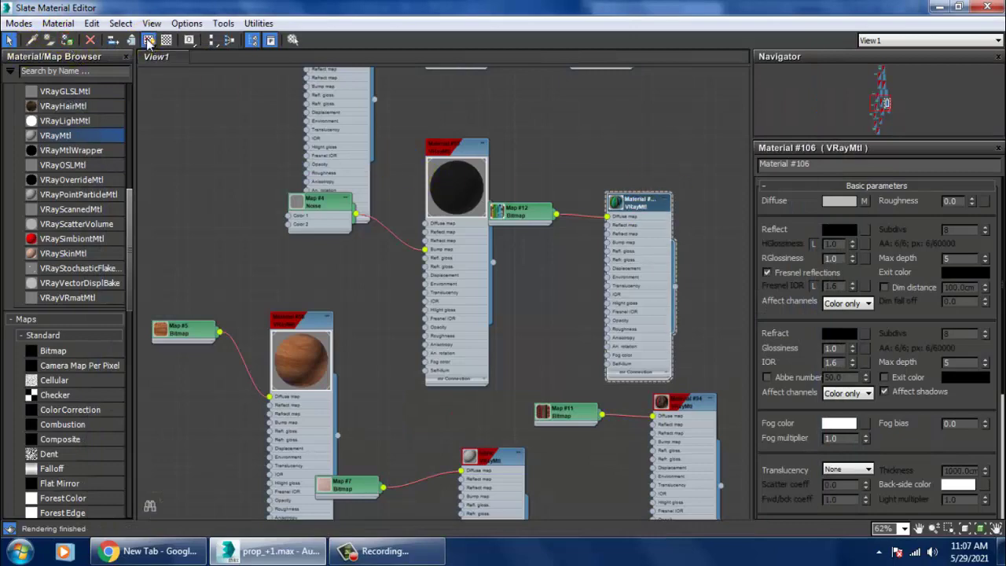
pyautogui.click(933, 11)
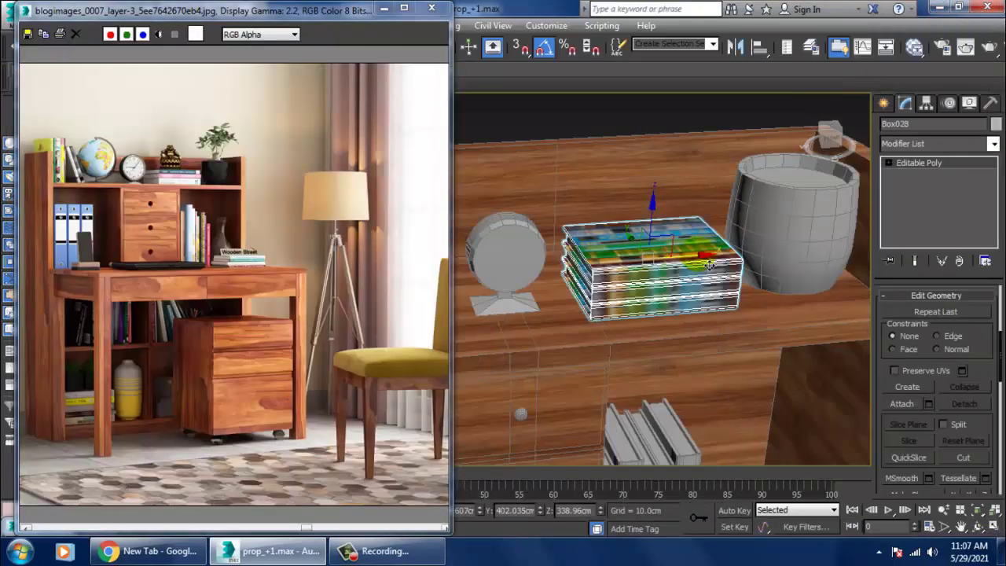
# Step: Add a Box UVW Map modifier to Box028 and rotate its gizmo 90°
pyautogui.scroll(5, 652, 298)
pyautogui.scroll(-2, 652, 298)
pyautogui.keyDown('alt'); pyautogui.moveTo(652, 299); pyautogui.dragTo(747, 292, button='middle'); pyautogui.keyUp('alt')
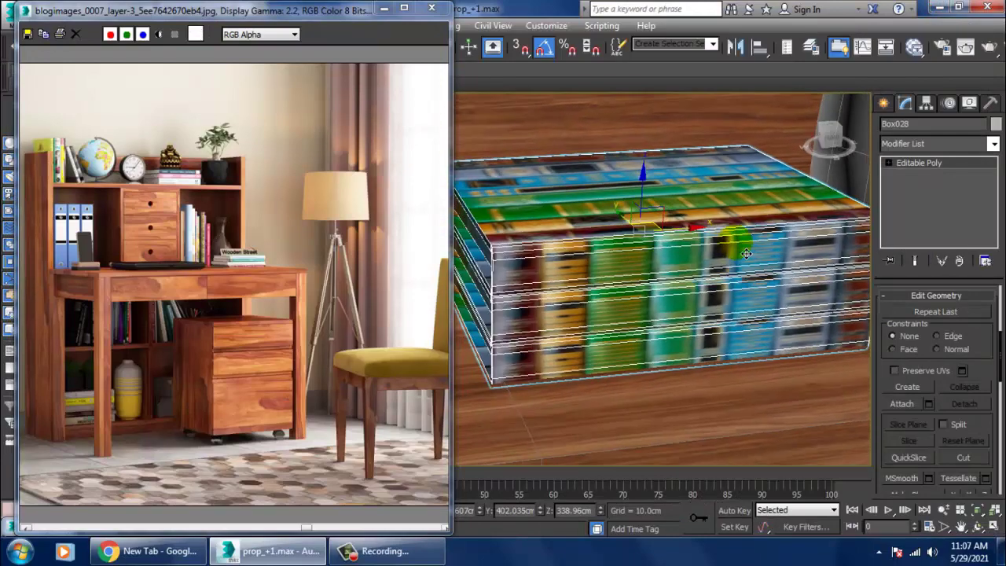
pyautogui.click(942, 146)
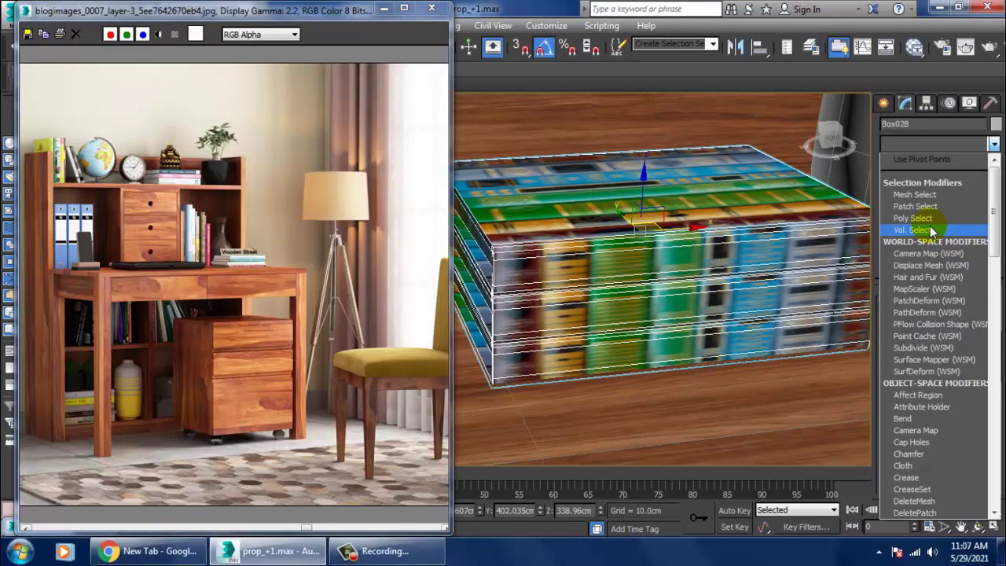
pyautogui.press('u')
pyautogui.click(928, 384)
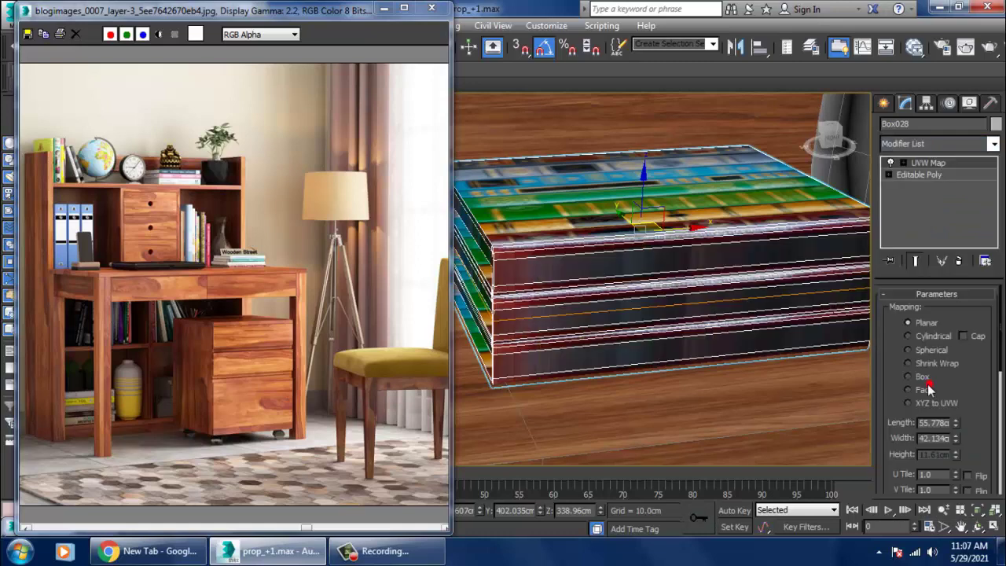
pyautogui.click(911, 377)
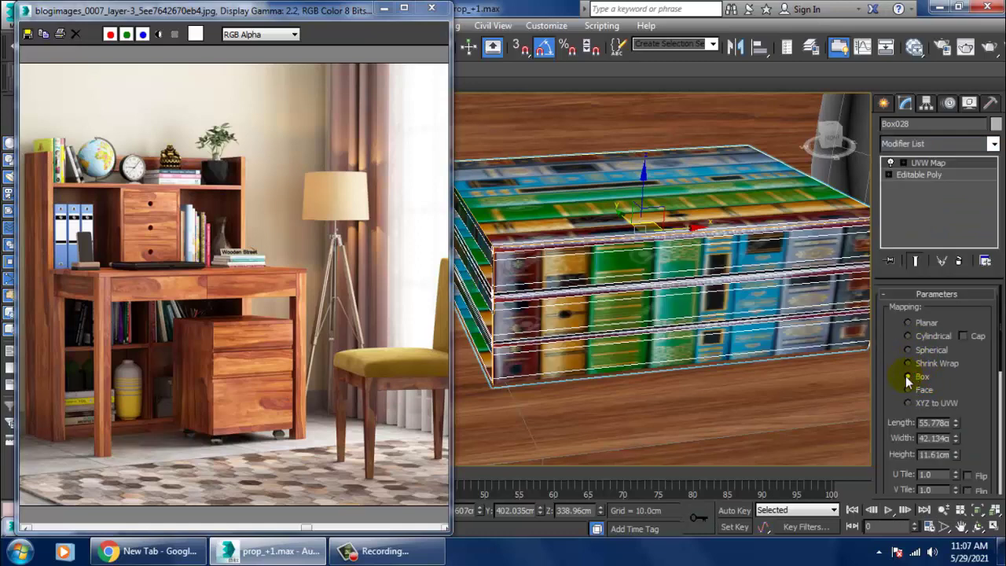
pyautogui.click(929, 174)
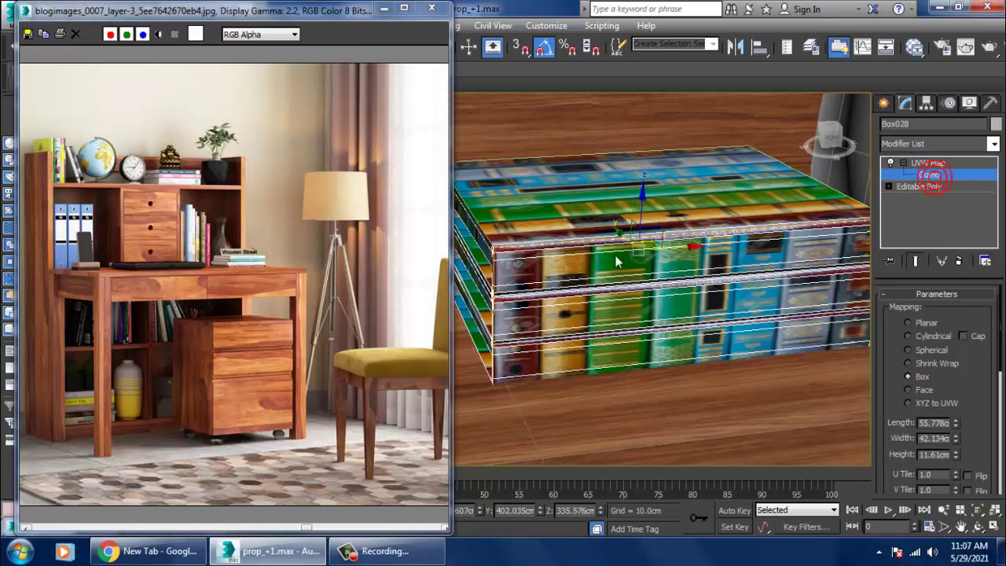
pyautogui.keyDown('alt'); pyautogui.moveTo(550, 243); pyautogui.dragTo(573, 248, button='middle'); pyautogui.keyUp('alt')
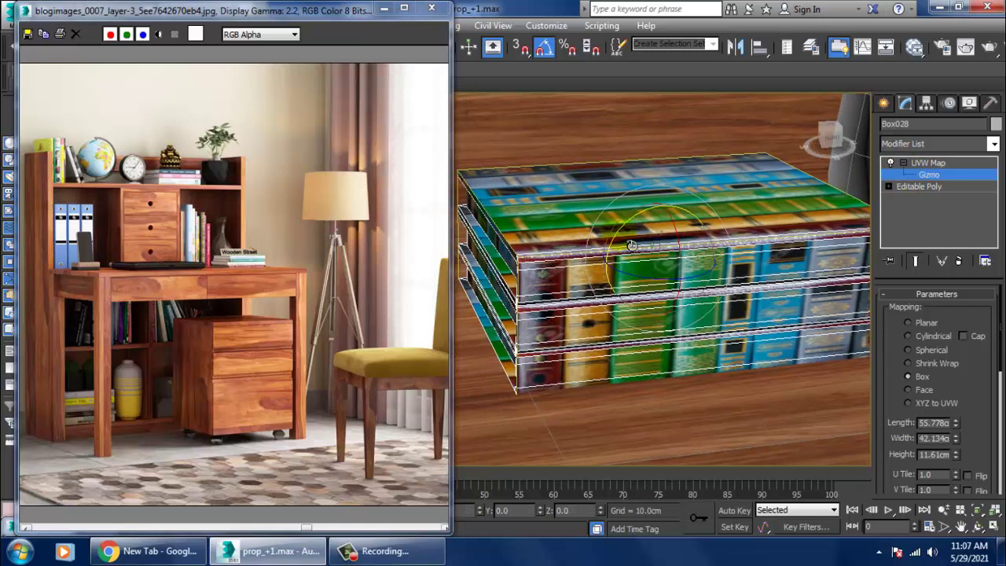
pyautogui.moveTo(632, 246); pyautogui.dragTo(620, 226)
# Step: Fit the mapping gizmo and resize it to 26.702 × 42.134 × 55.778 cm
pyautogui.moveTo(992, 463); pyautogui.dragTo(959, 142)
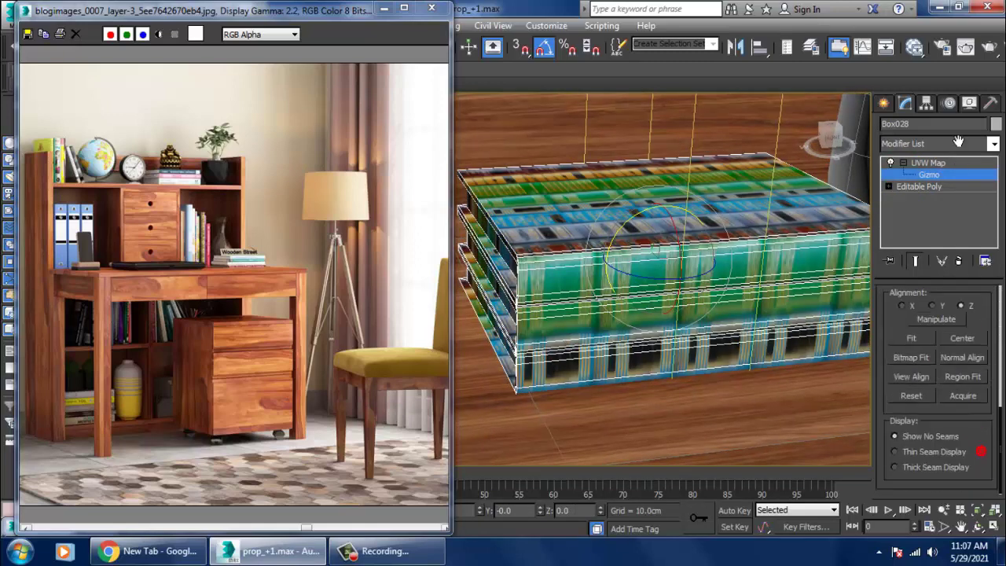
pyautogui.click(924, 338)
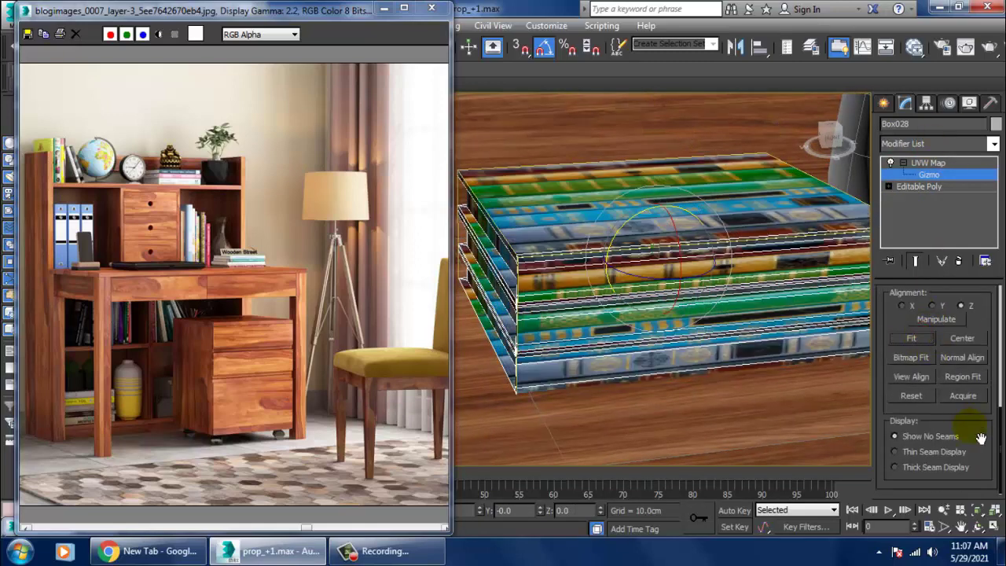
pyautogui.scroll(3, 889, 341)
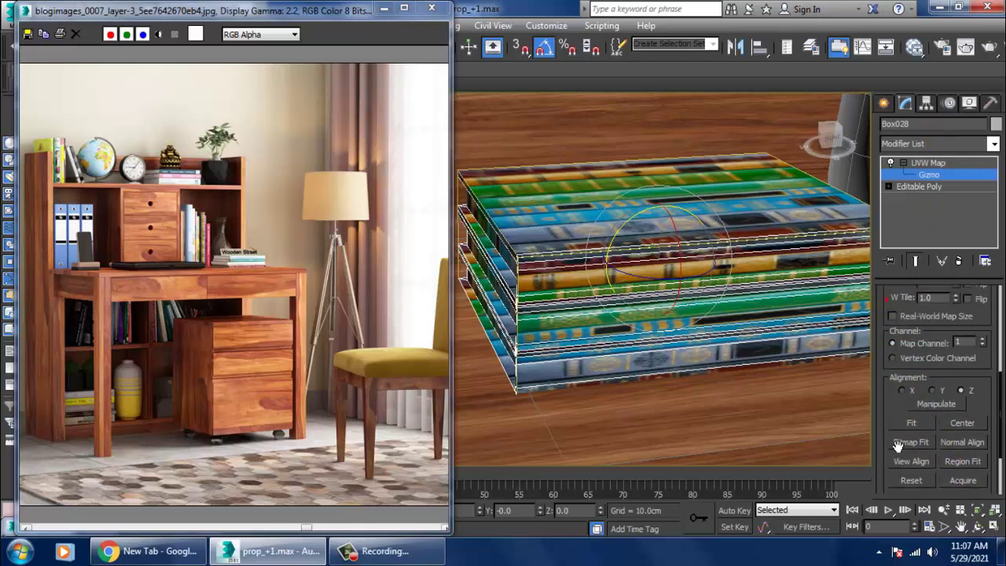
pyautogui.scroll(2, 904, 339)
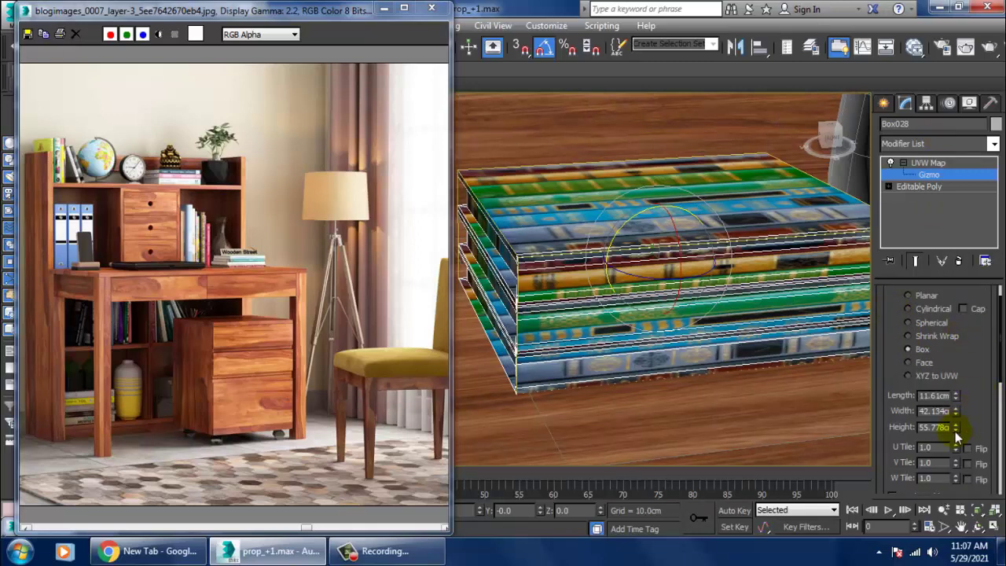
pyautogui.moveTo(955, 411)
pyautogui.mouseDown()
pyautogui.moveTo(972, 403)
pyautogui.moveTo(952, 213)
pyautogui.moveTo(987, 299)
pyautogui.mouseUp()
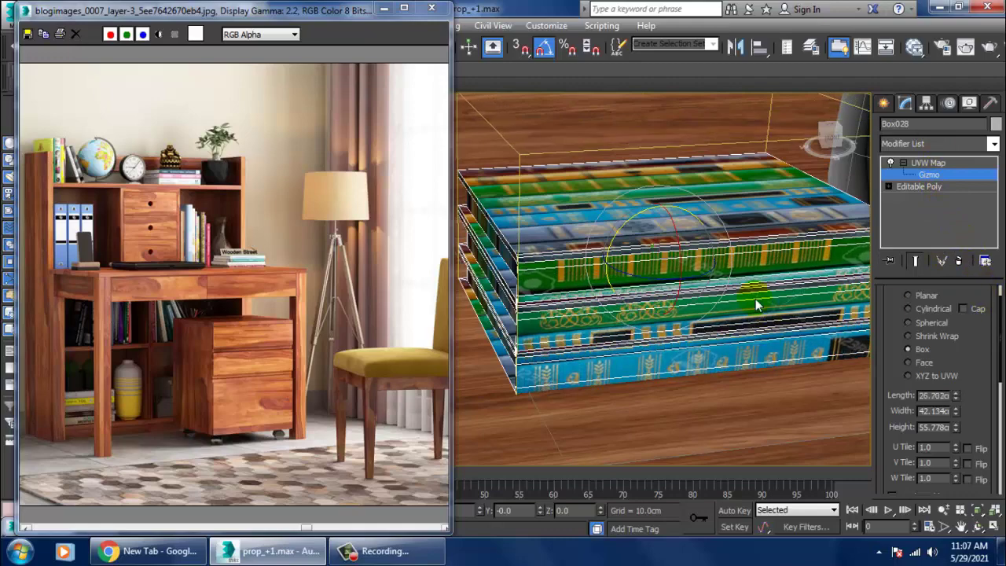
pyautogui.scroll(-4, 766, 316)
pyautogui.scroll(-3, 767, 317)
# Step: Convert the textured book stack Box028 to an Editable Poly
pyautogui.scroll(3, 747, 314)
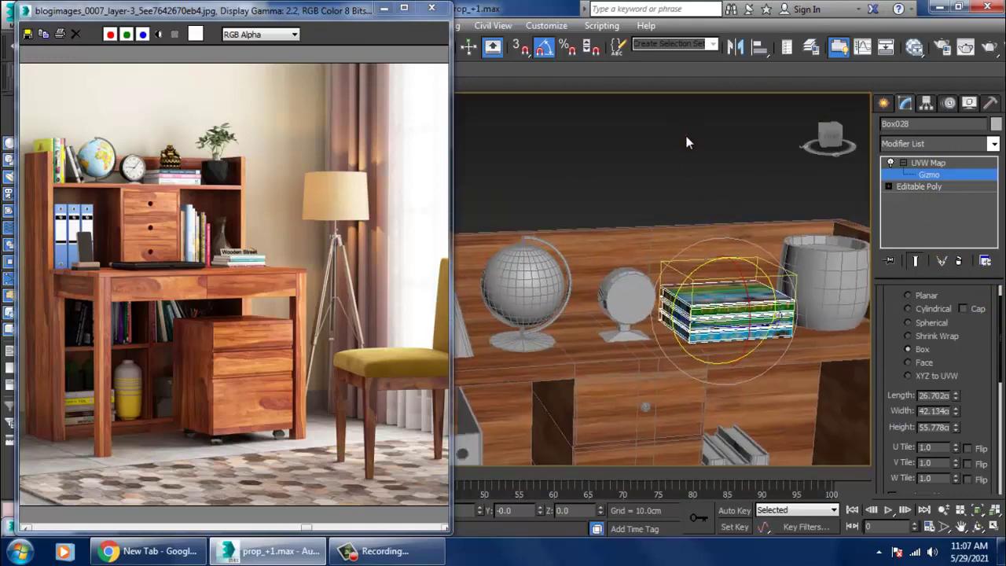
pyautogui.keyDown('alt'); pyautogui.moveTo(747, 314); pyautogui.dragTo(714, 313, button='middle'); pyautogui.keyUp('alt')
pyautogui.rightClick(698, 299)
pyautogui.moveTo(729, 447)
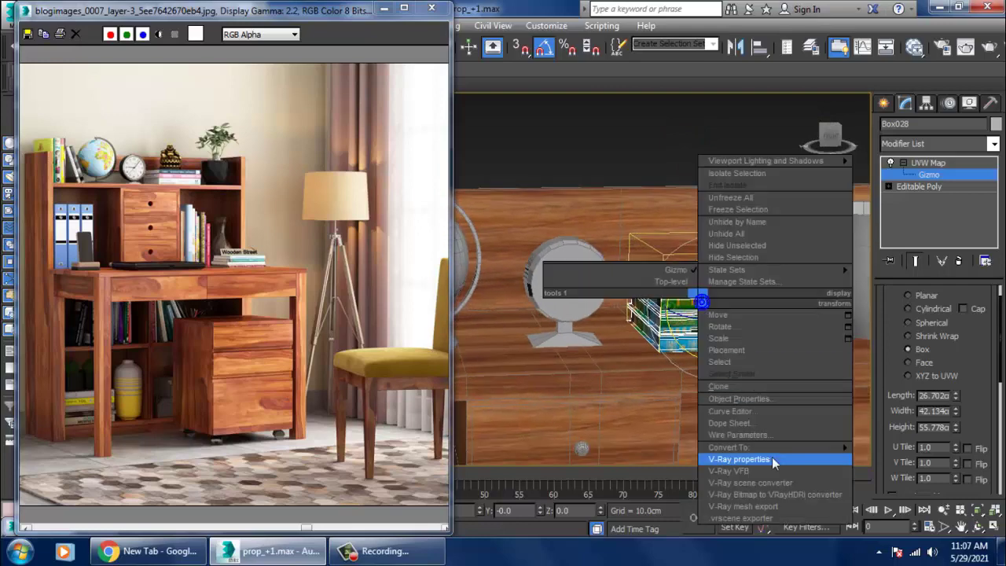
pyautogui.click(903, 459)
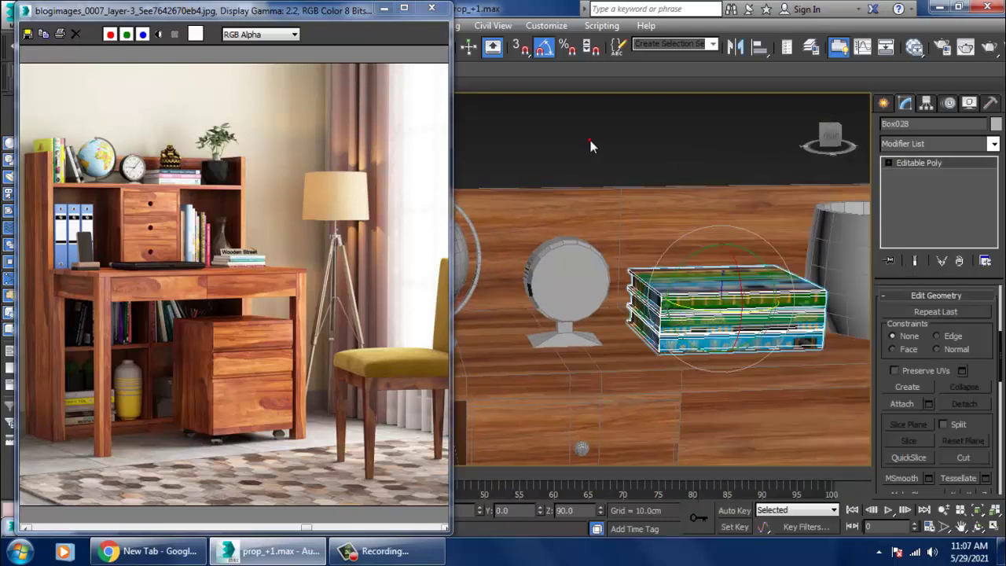
# Step: Select the globe sphere and open the Slate Material Editor with M
pyautogui.scroll(3, 710, 246)
pyautogui.scroll(-2, 703, 270)
pyautogui.scroll(-2, 622, 286)
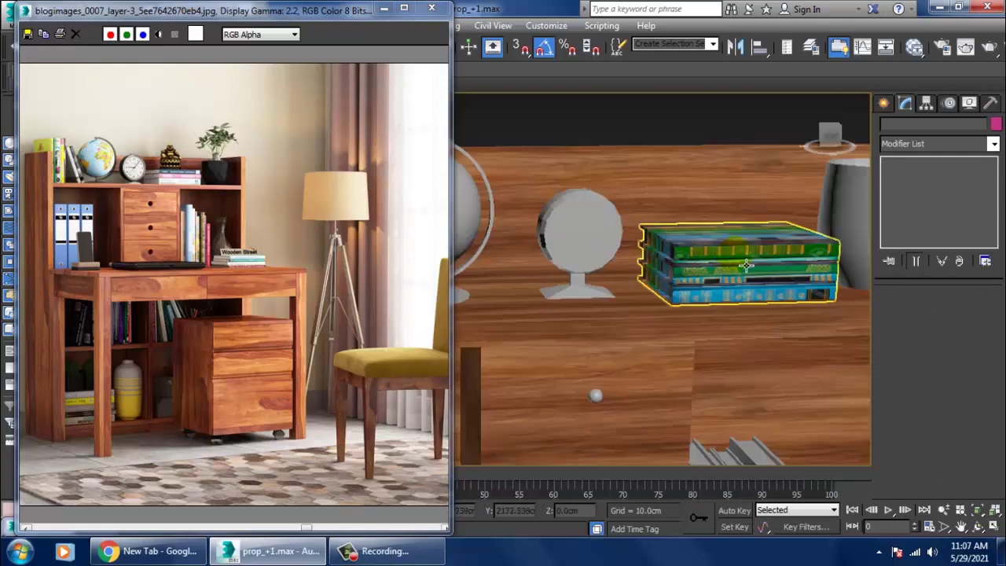
pyautogui.moveTo(651, 300)
pyautogui.mouseDown(button='middle')
pyautogui.moveTo(708, 290)
pyautogui.moveTo(676, 267)
pyautogui.mouseUp(button='middle')
pyautogui.click(595, 225)
pyautogui.moveTo(595, 224)
pyautogui.keyDown('alt'); pyautogui.mouseDown(button='middle')
pyautogui.moveTo(751, 321)
pyautogui.moveTo(721, 242)
pyautogui.moveTo(714, 257)
pyautogui.mouseUp(button='middle'); pyautogui.keyUp('alt')
pyautogui.scroll(2, 747, 314)
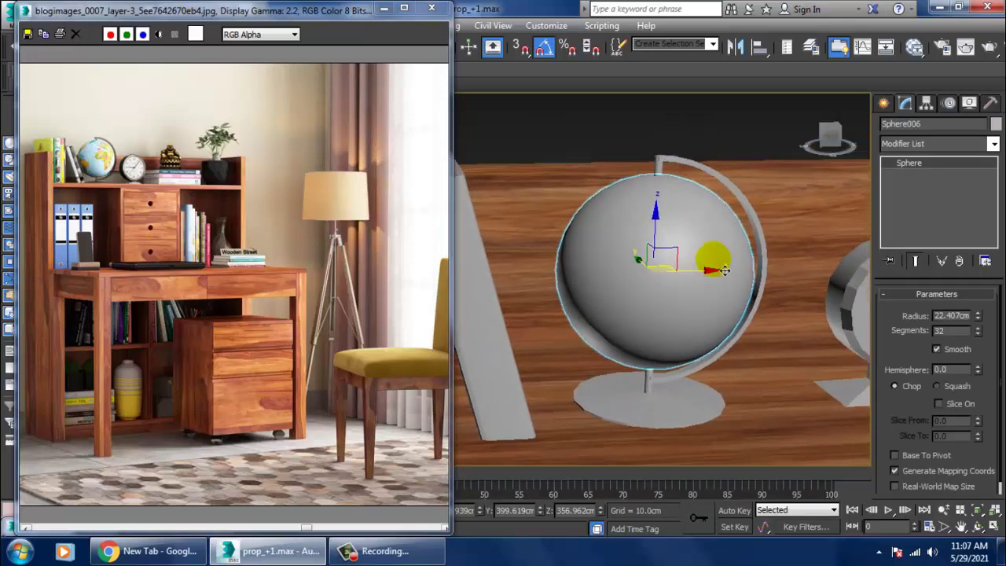
pyautogui.press('m')
pyautogui.scroll(-5, 483, 314)
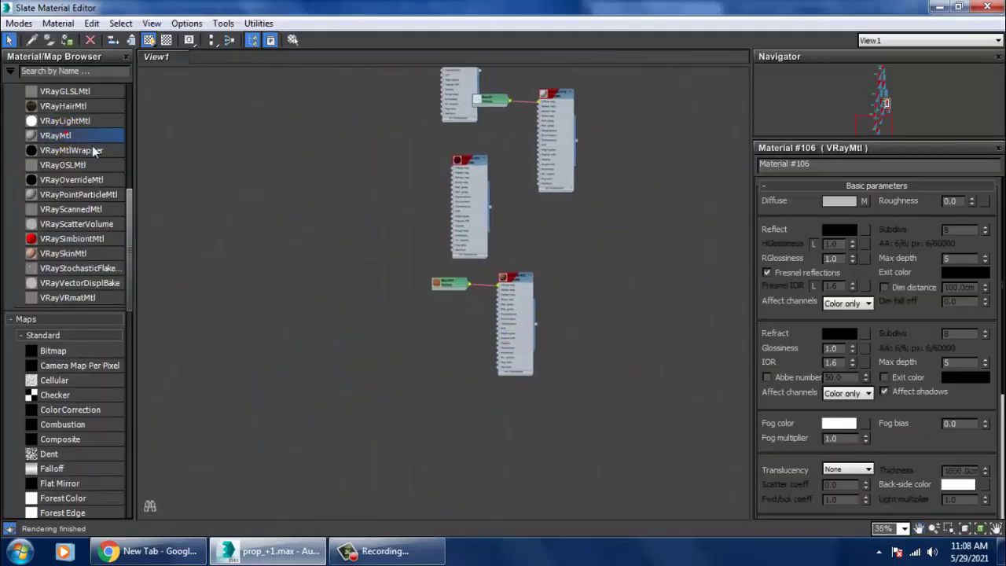
# Step: Assign the globe a new VRayMtl, Material #107, with terrain-map-720 as its diffuse bitmap
pyautogui.moveTo(79, 136); pyautogui.dragTo(438, 320)
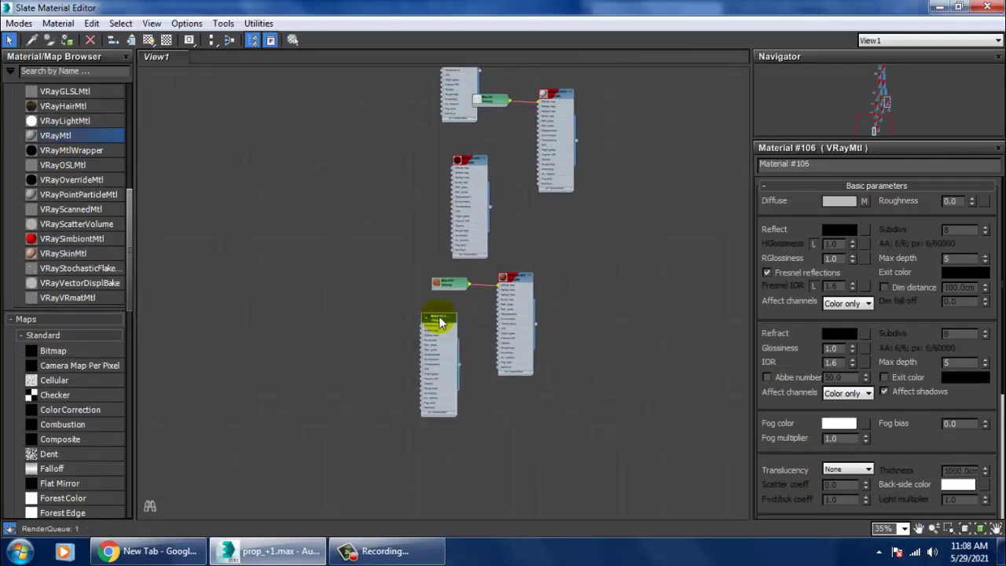
pyautogui.click(863, 201)
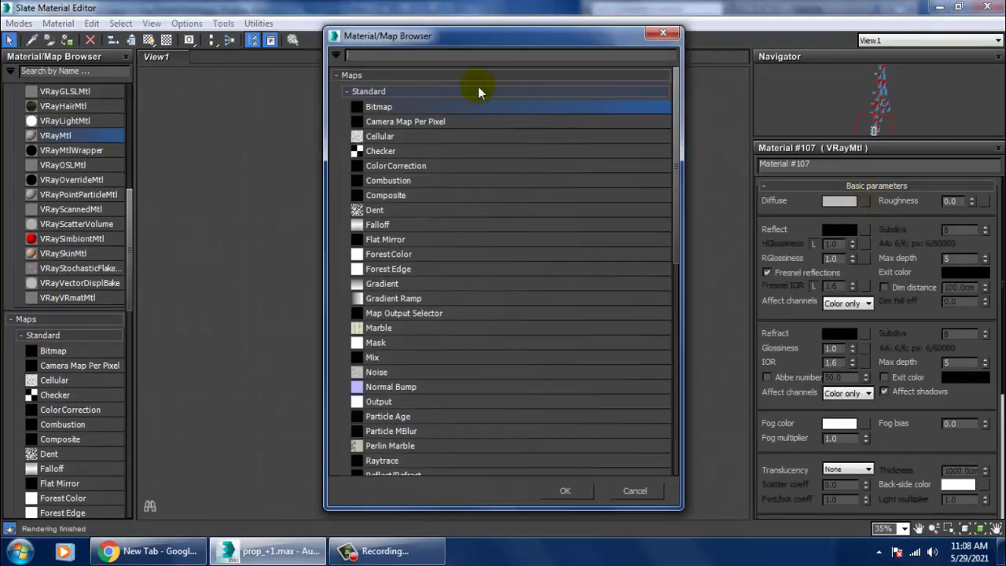
pyautogui.doubleClick(407, 107)
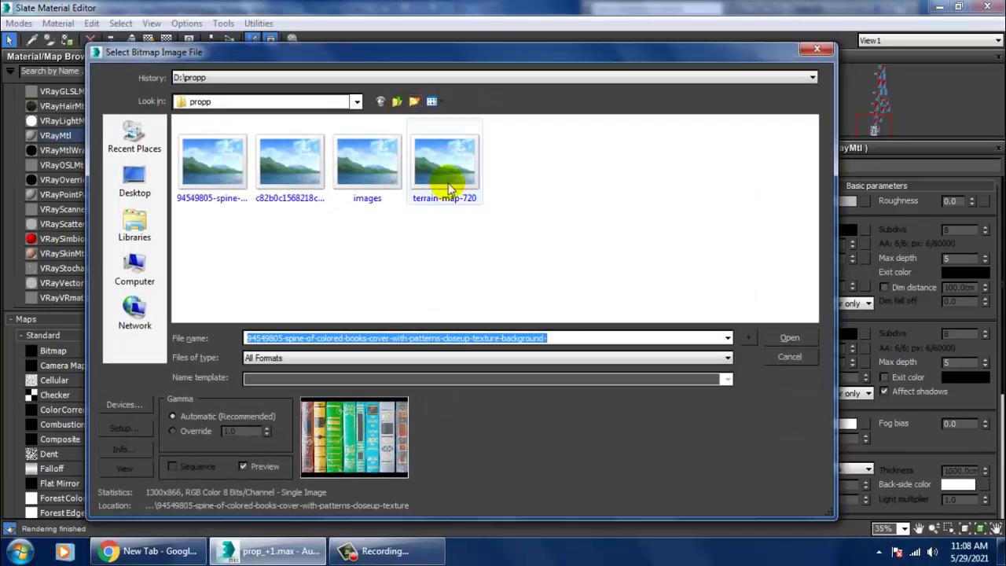
pyautogui.click(446, 181)
pyautogui.doubleClick(446, 181)
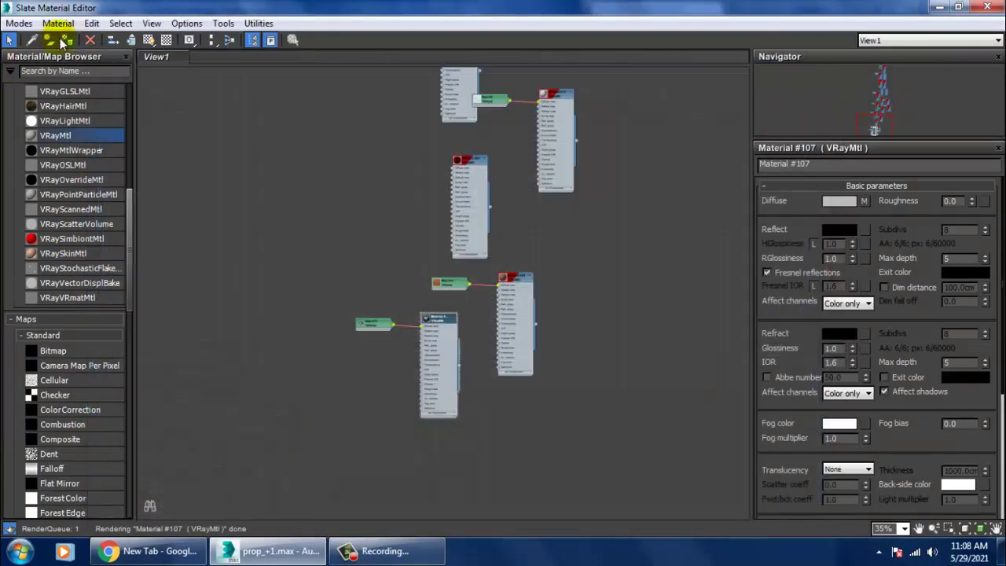
pyautogui.click(148, 41)
pyautogui.click(938, 7)
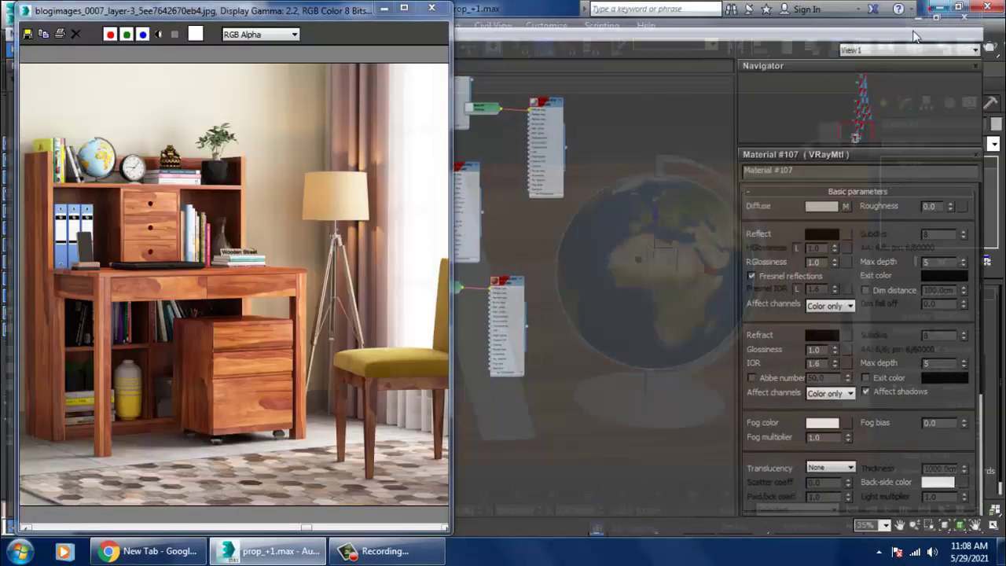
pyautogui.moveTo(598, 275)
pyautogui.keyDown('alt'); pyautogui.mouseDown(button='middle')
pyautogui.moveTo(679, 277)
pyautogui.moveTo(594, 332)
pyautogui.moveTo(741, 288)
pyautogui.moveTo(755, 276)
pyautogui.mouseUp(button='middle'); pyautogui.keyUp('alt')
pyautogui.scroll(3, 668, 283)
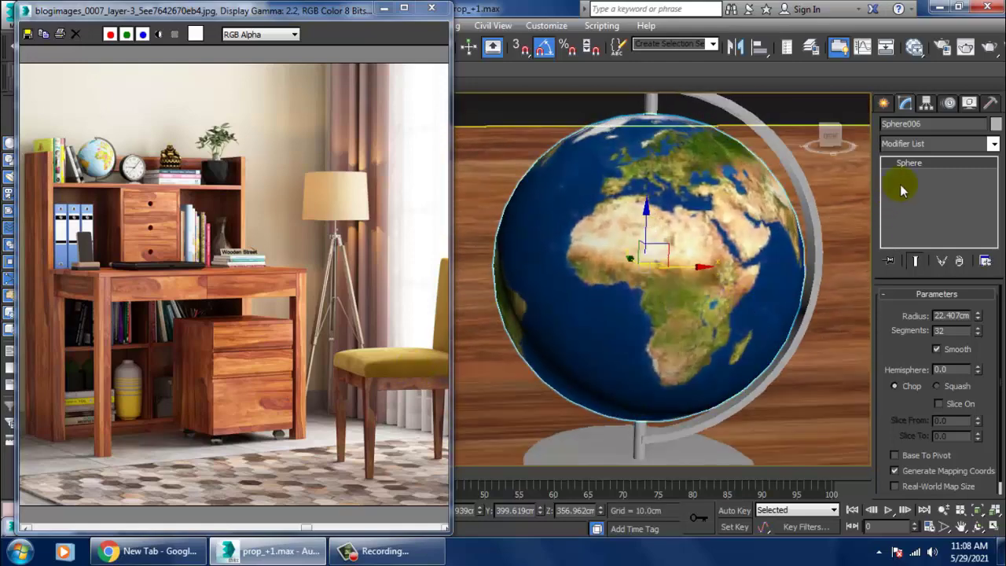
# Step: Add a spherical UVW Map modifier to the globe
pyautogui.click(935, 144)
pyautogui.press('u')
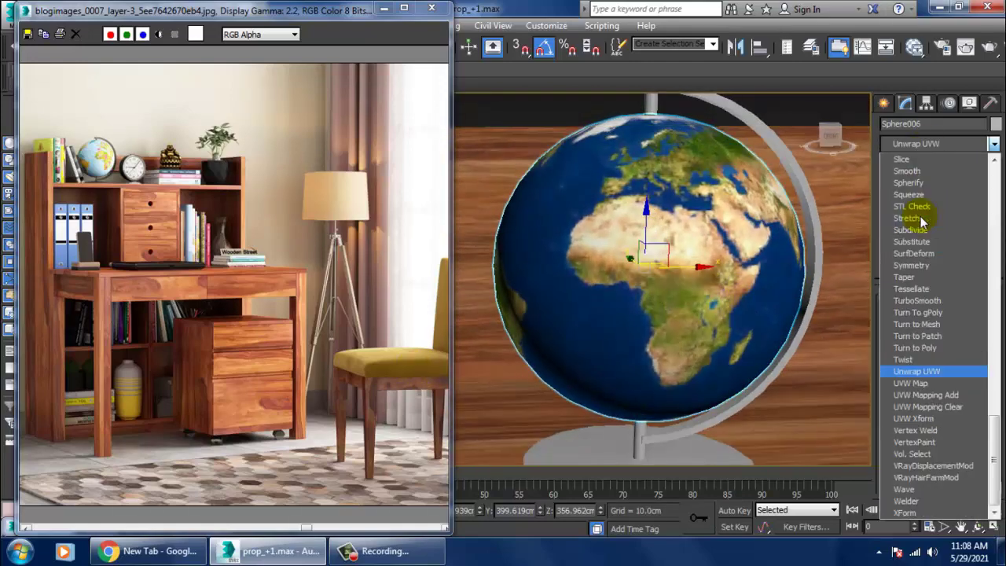
pyautogui.click(912, 384)
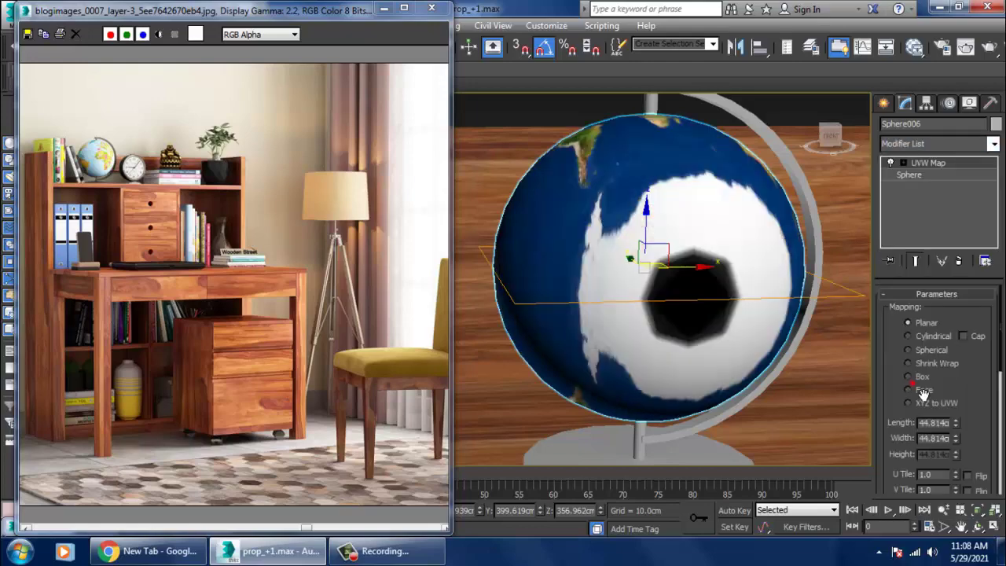
pyautogui.click(925, 354)
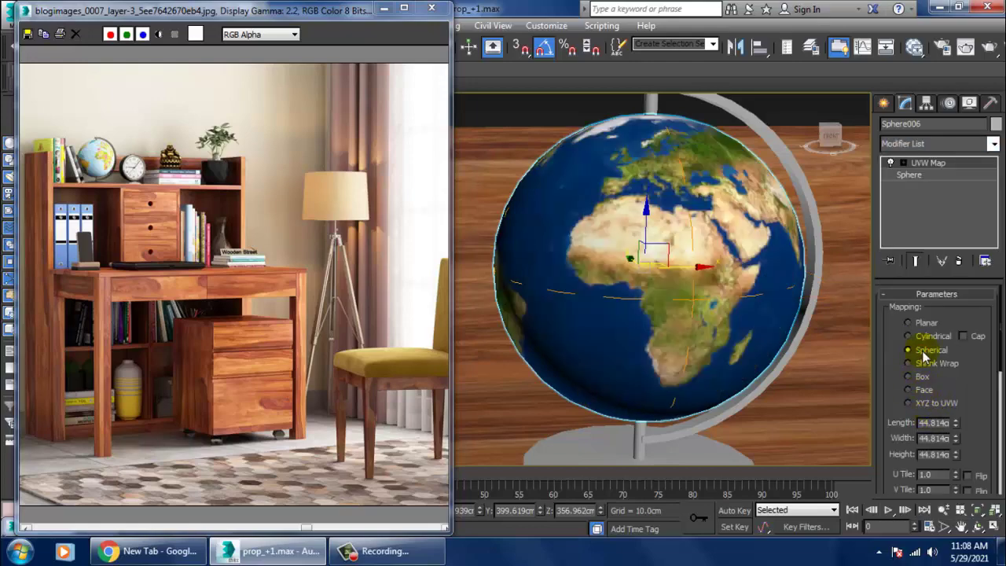
# Step: Convert the globe to an Editable Poly
pyautogui.moveTo(790, 366)
pyautogui.keyDown('alt'); pyautogui.mouseDown(button='middle')
pyautogui.moveTo(767, 372)
pyautogui.moveTo(658, 226)
pyautogui.mouseUp(button='middle'); pyautogui.keyUp('alt')
pyautogui.scroll(-3, 658, 226)
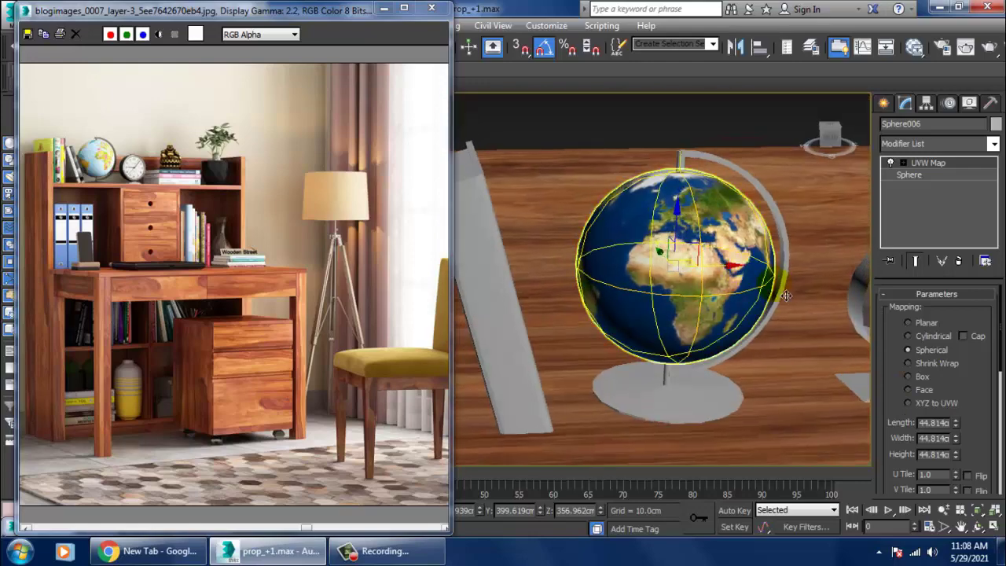
pyautogui.rightClick(658, 227)
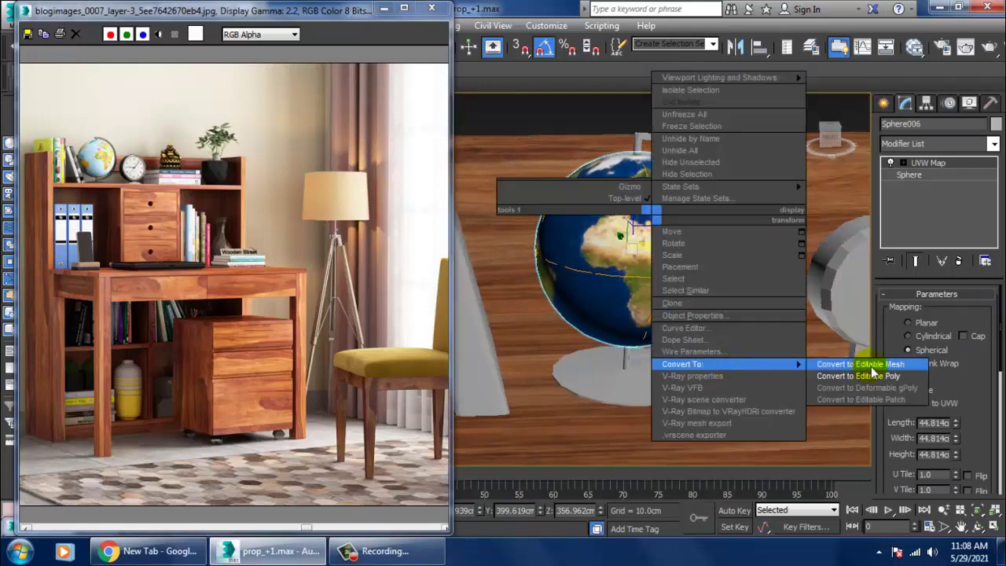
pyautogui.click(825, 362)
# Step: Rotate the globe -102° about its vertical axis
pyautogui.press('e')
pyautogui.keyDown('alt'); pyautogui.moveTo(825, 362); pyautogui.dragTo(695, 269, button='middle'); pyautogui.keyUp('alt')
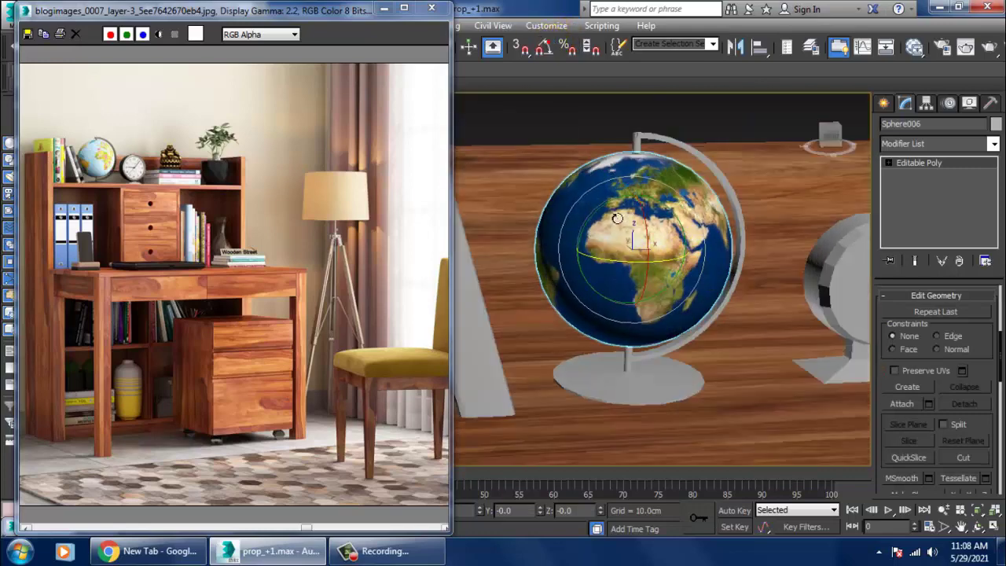
pyautogui.moveTo(617, 218); pyautogui.dragTo(510, 264)
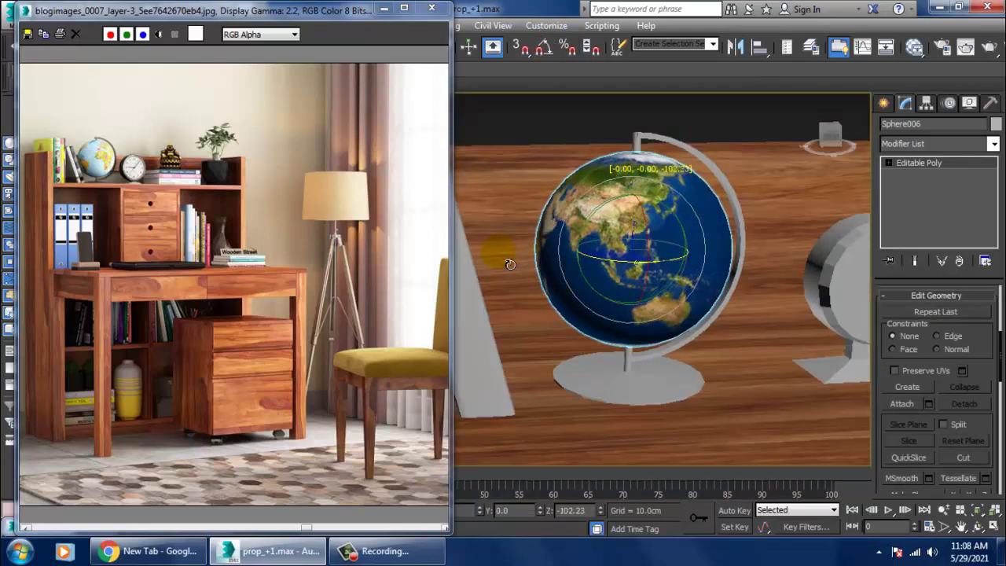
pyautogui.moveTo(510, 264); pyautogui.dragTo(511, 263)
pyautogui.scroll(5, 736, 246)
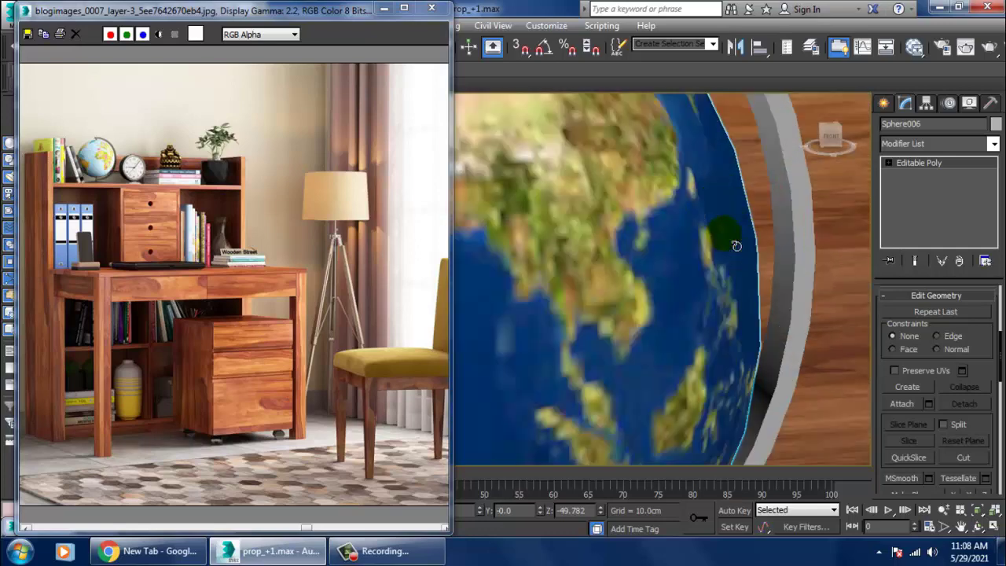
pyautogui.scroll(-3, 735, 246)
pyautogui.scroll(-5, 713, 211)
# Step: Select the globe's base and ring together and open the Slate Material Editor
pyautogui.click(713, 211)
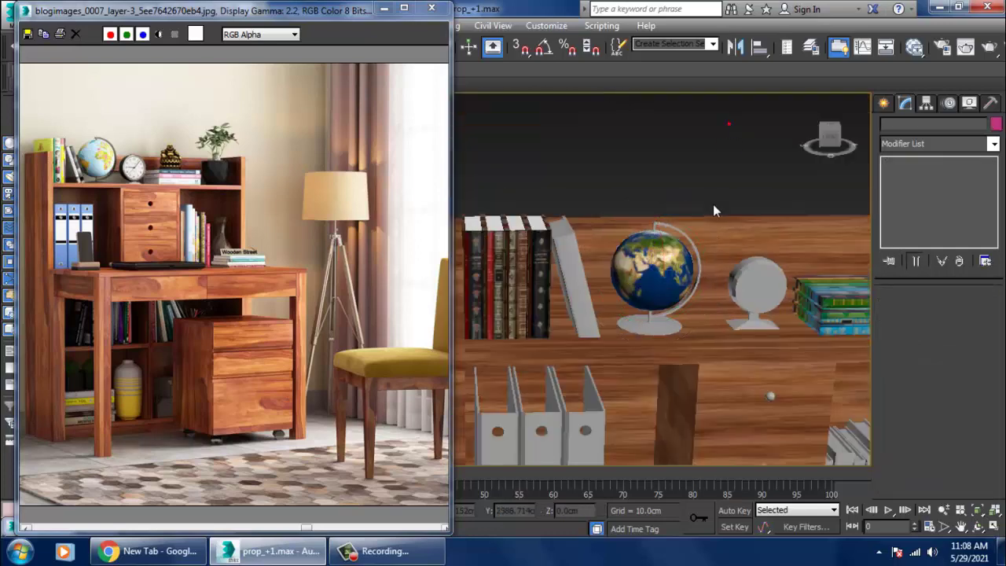
pyautogui.scroll(2, 719, 207)
pyautogui.scroll(1, 725, 205)
pyautogui.moveTo(747, 291); pyautogui.dragTo(793, 196, button='middle')
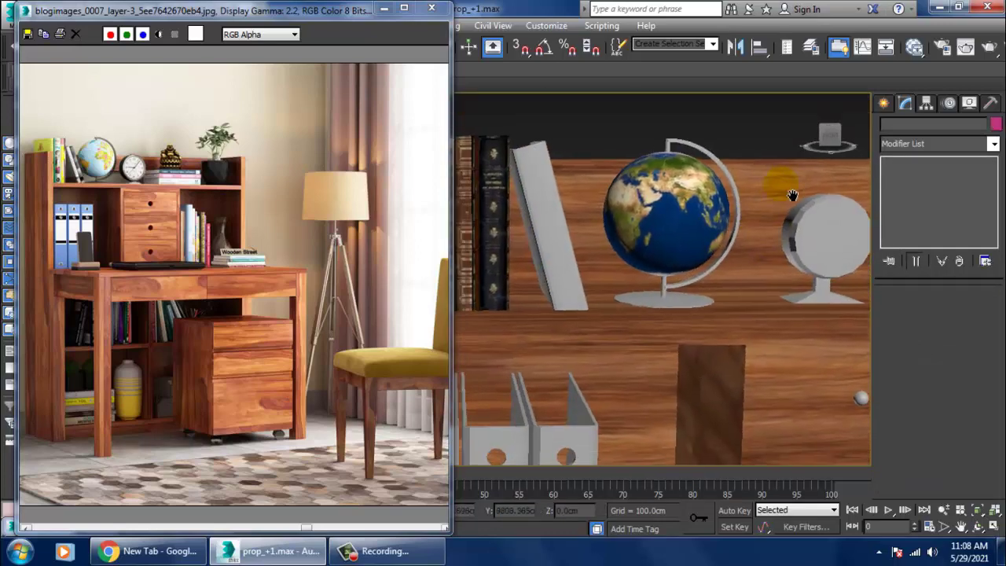
pyautogui.moveTo(725, 288); pyautogui.dragTo(709, 251, button='middle')
pyautogui.scroll(-4, 754, 271)
pyautogui.moveTo(775, 285); pyautogui.dragTo(733, 306, button='middle')
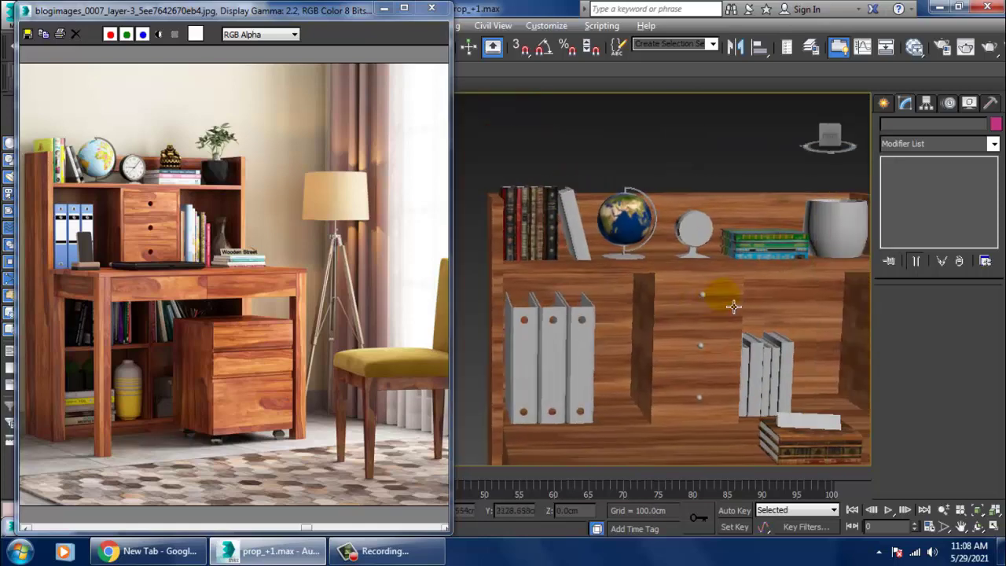
pyautogui.scroll(3, 733, 307)
pyautogui.click(569, 283)
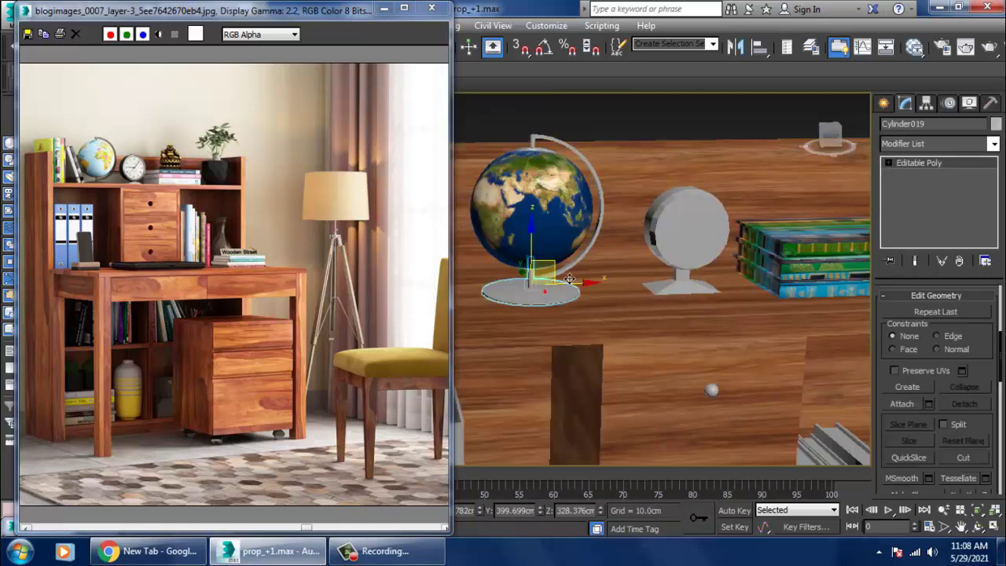
pyautogui.keyDown('ctrl'); pyautogui.click(588, 270); pyautogui.keyUp('ctrl')
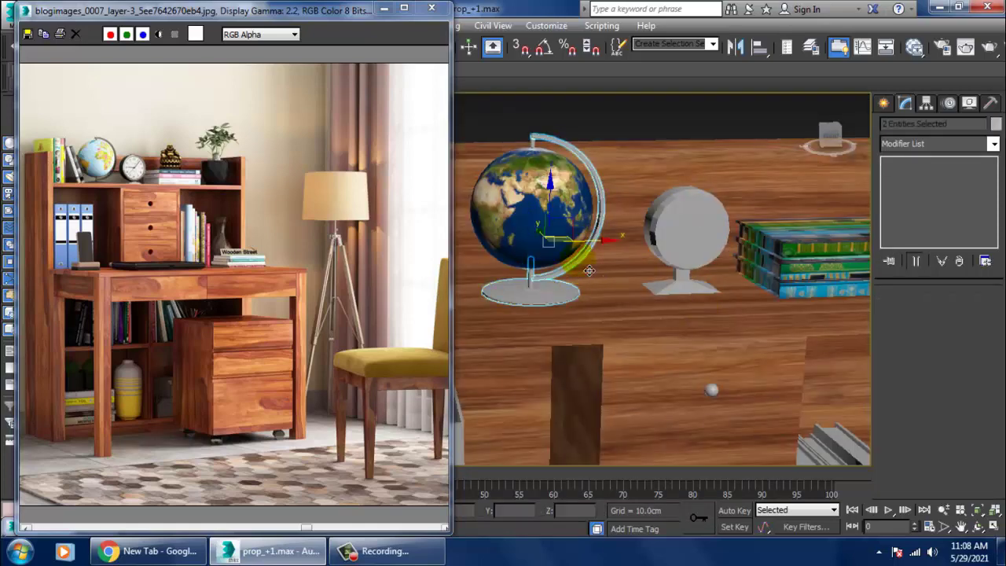
pyautogui.press('m')
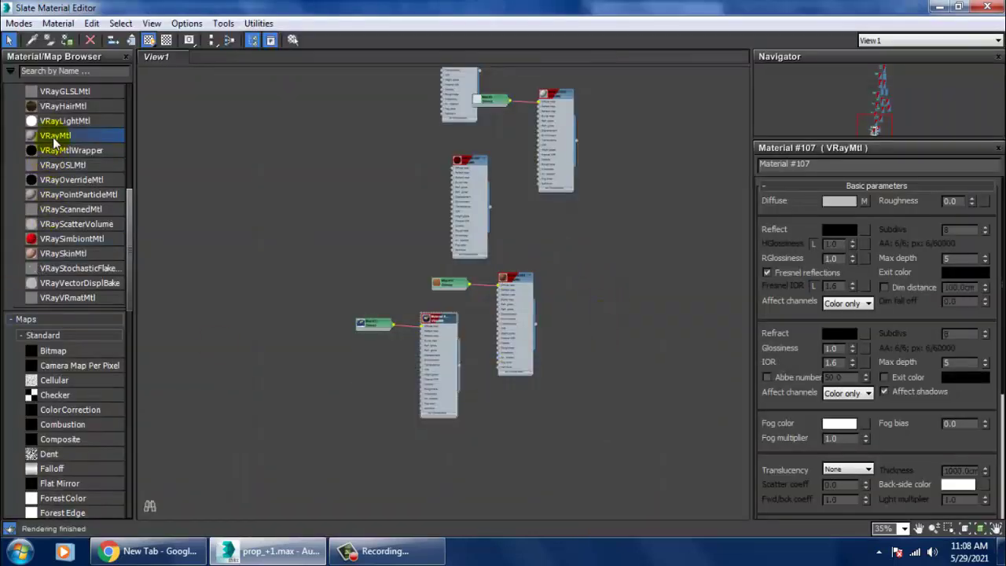
# Step: Create VRayMtl Material #108 with diffuse colour 30,30,30 and reflection 23,23,23
pyautogui.moveTo(598, 296); pyautogui.dragTo(599, 293)
pyautogui.doubleClick(599, 293)
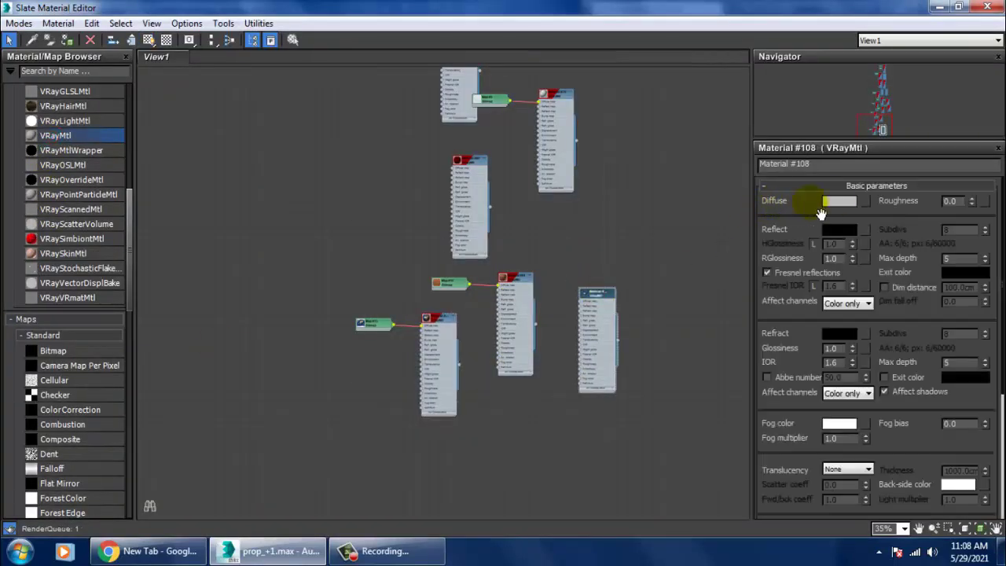
pyautogui.click(839, 201)
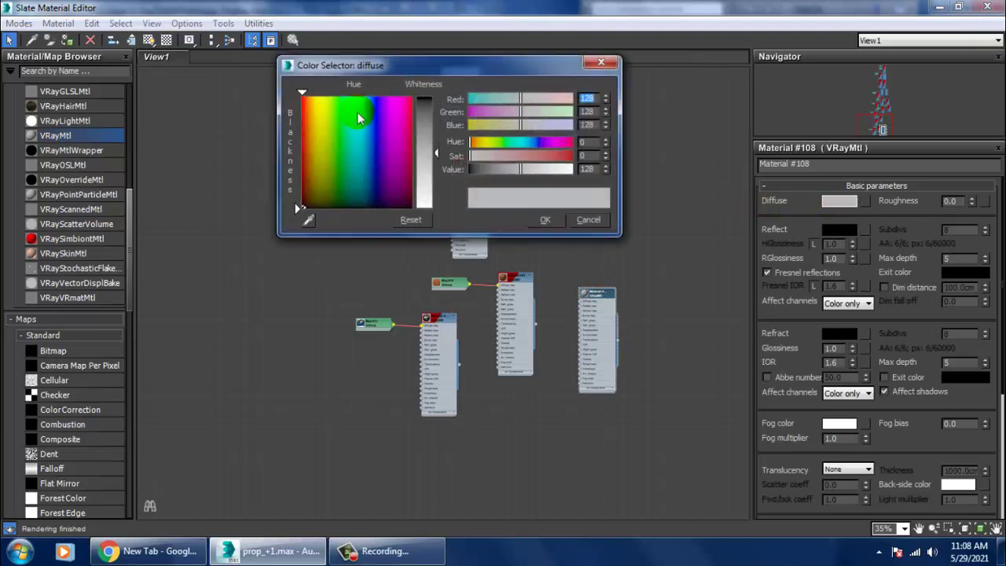
pyautogui.moveTo(433, 151); pyautogui.dragTo(436, 119)
pyautogui.moveTo(491, 169); pyautogui.dragTo(460, 172)
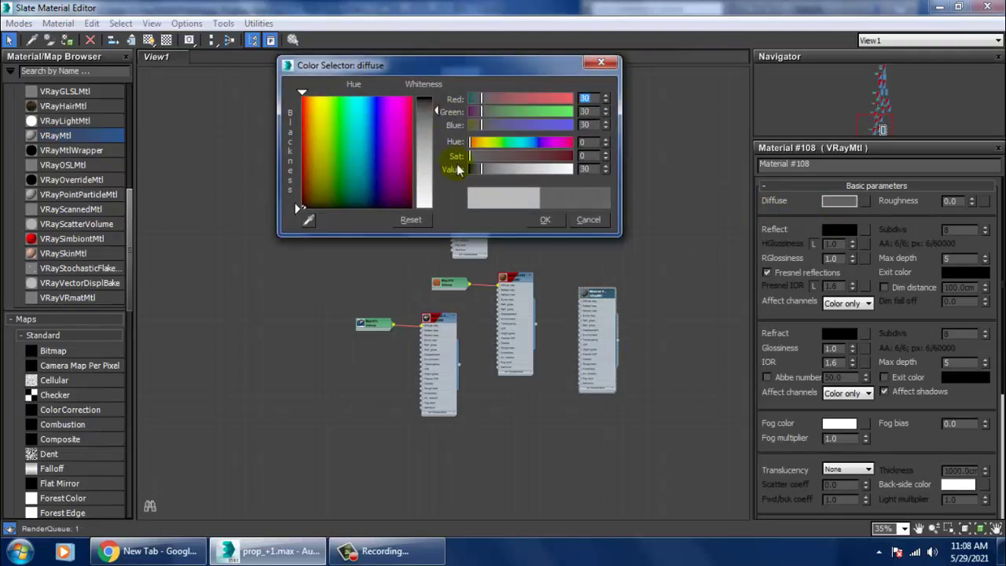
pyautogui.click(553, 219)
pyautogui.click(839, 230)
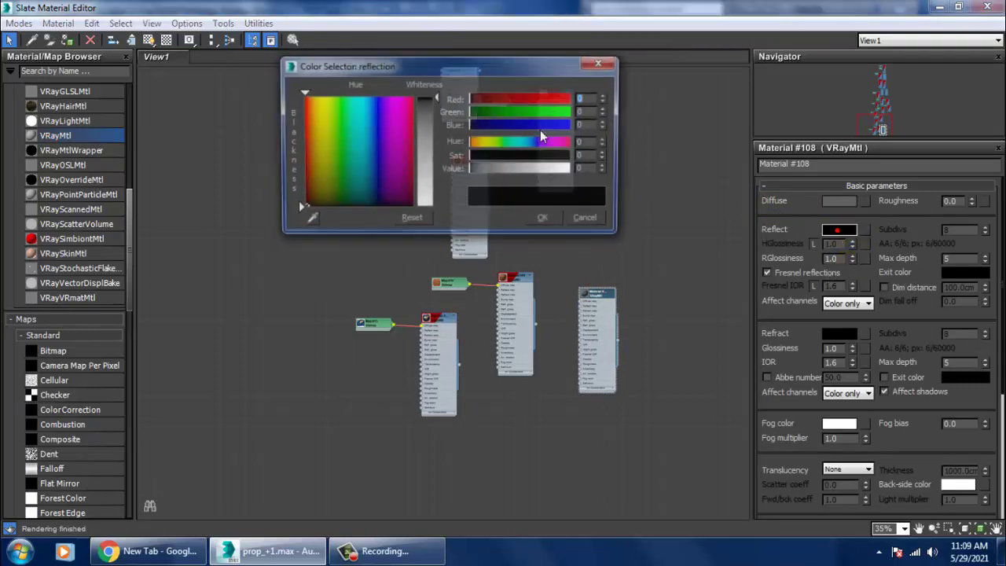
pyautogui.moveTo(438, 106); pyautogui.dragTo(447, 124)
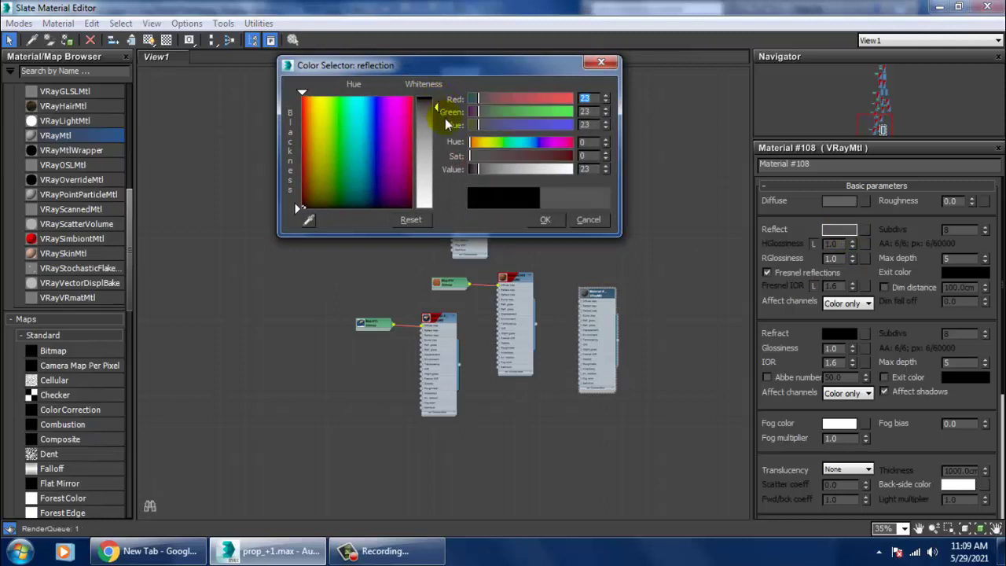
pyautogui.click(546, 219)
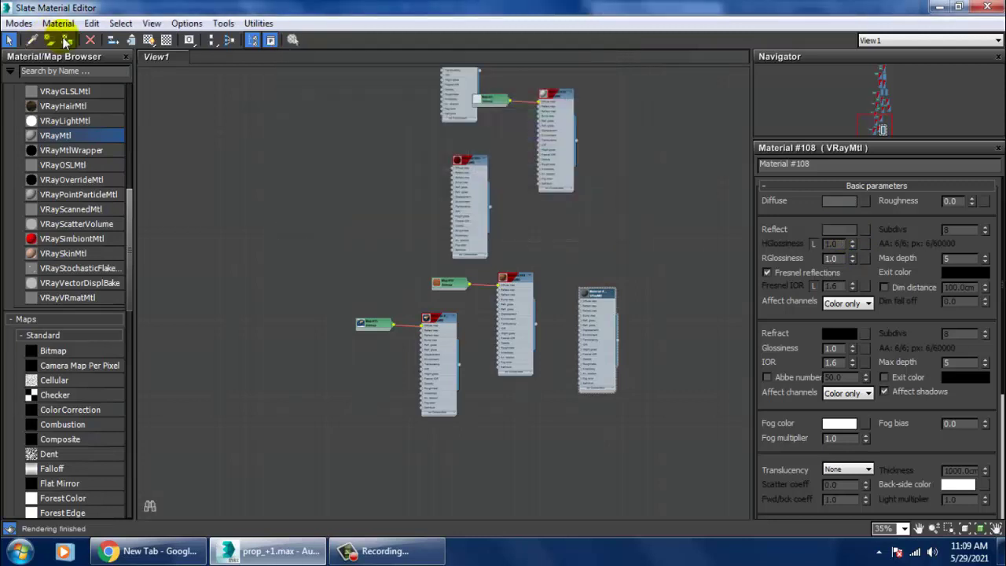
pyautogui.click(936, 7)
# Step: Orbit and zoom to look down on the desk and shelf books from above
pyautogui.scroll(-5, 699, 212)
pyautogui.scroll(-2, 699, 212)
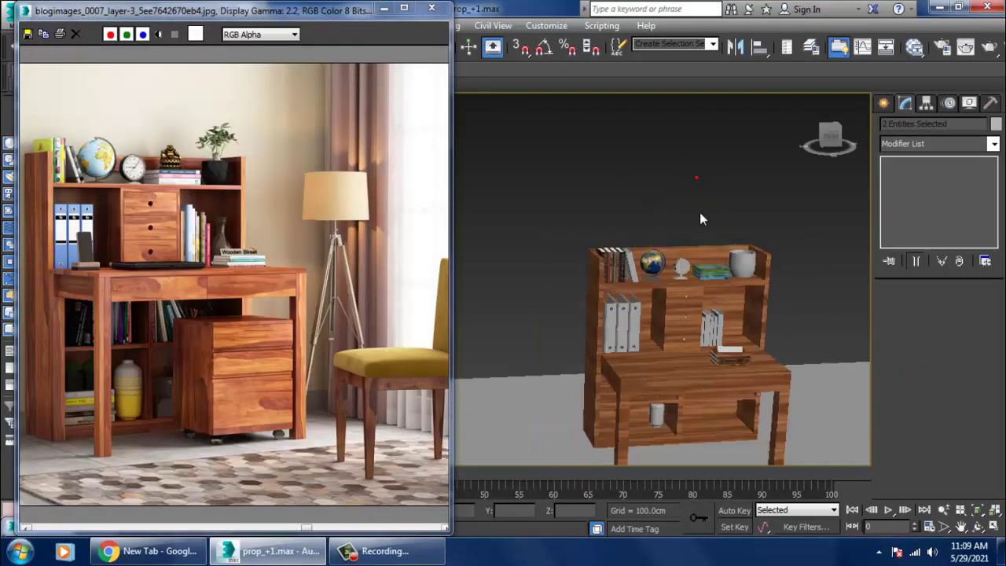
pyautogui.scroll(5, 698, 307)
pyautogui.scroll(2, 696, 291)
pyautogui.scroll(2, 692, 283)
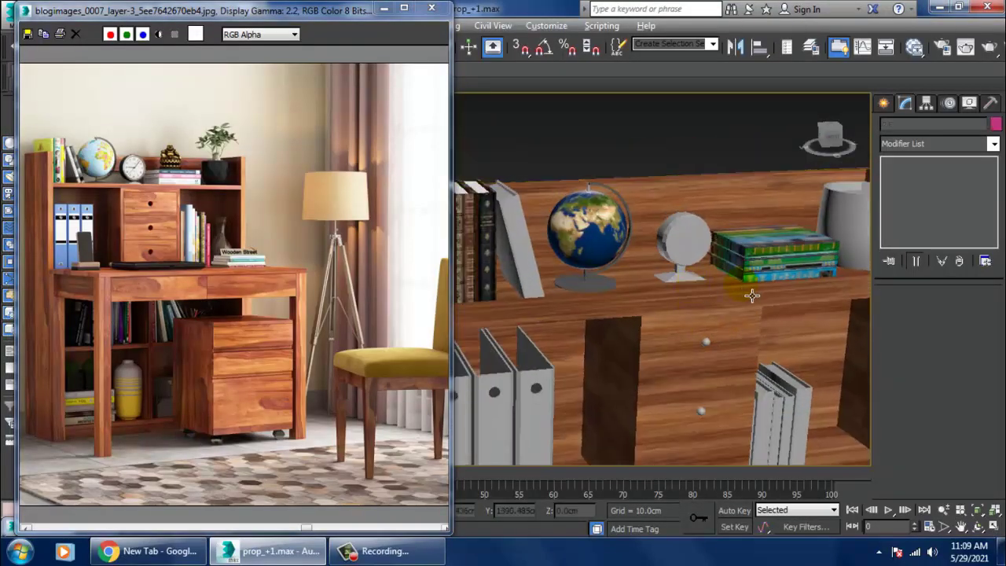
pyautogui.scroll(2, 593, 242)
pyautogui.moveTo(594, 242)
pyautogui.keyDown('alt'); pyautogui.mouseDown(button='middle')
pyautogui.moveTo(651, 247)
pyautogui.moveTo(691, 236)
pyautogui.moveTo(739, 259)
pyautogui.moveTo(714, 280)
pyautogui.moveTo(723, 298)
pyautogui.mouseUp(button='middle'); pyautogui.keyUp('alt')
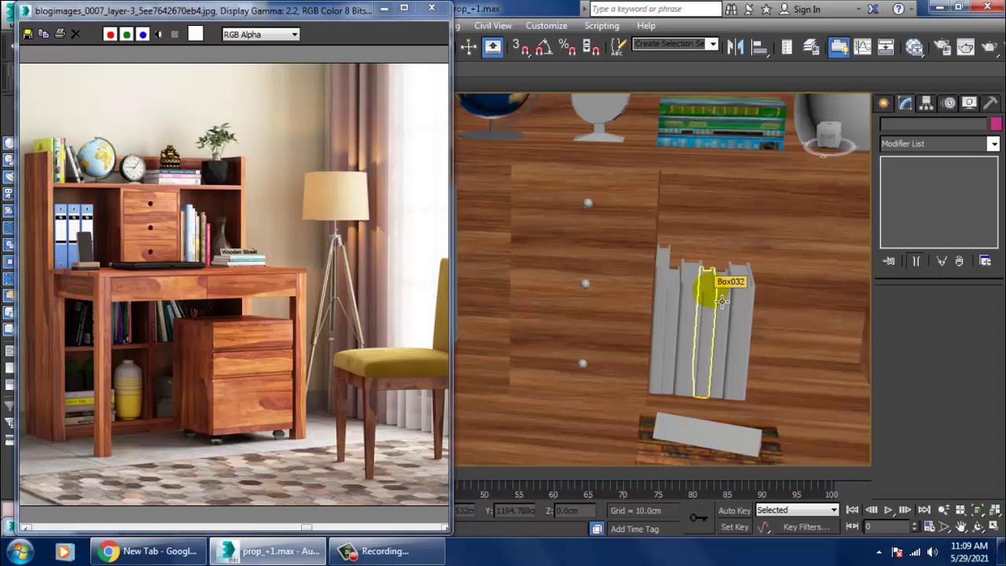
# Step: Move the thin grey book Box032 to the left end of its row
pyautogui.moveTo(721, 301); pyautogui.dragTo(664, 301)
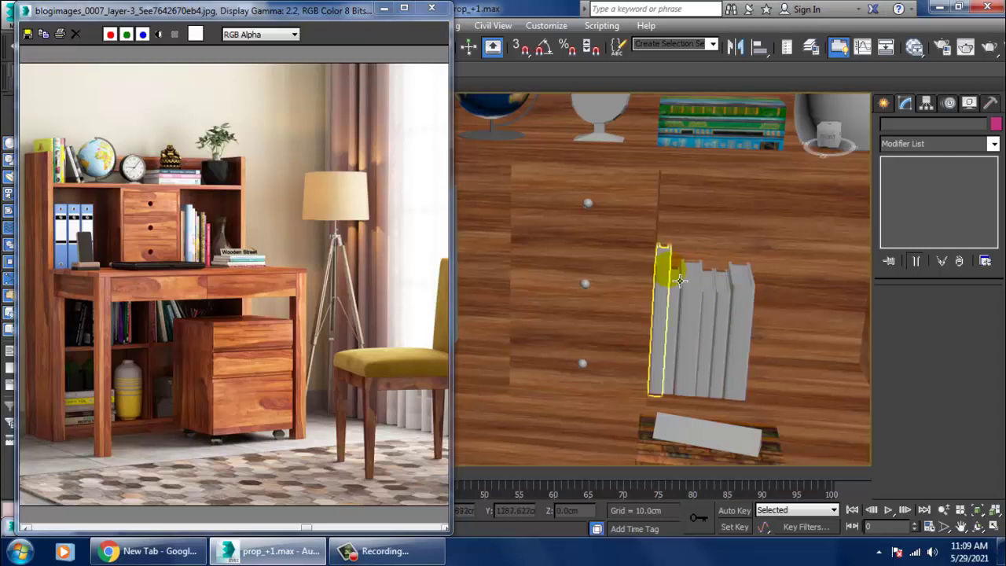
pyautogui.press('p')
pyautogui.scroll(3, 625, 266)
pyautogui.keyDown('alt'); pyautogui.moveTo(625, 266); pyautogui.dragTo(730, 218, button='middle'); pyautogui.keyUp('alt')
# Step: Convert the left binder Line009 to an Editable Poly and enter Polygon sub-object mode
pyautogui.click(644, 265)
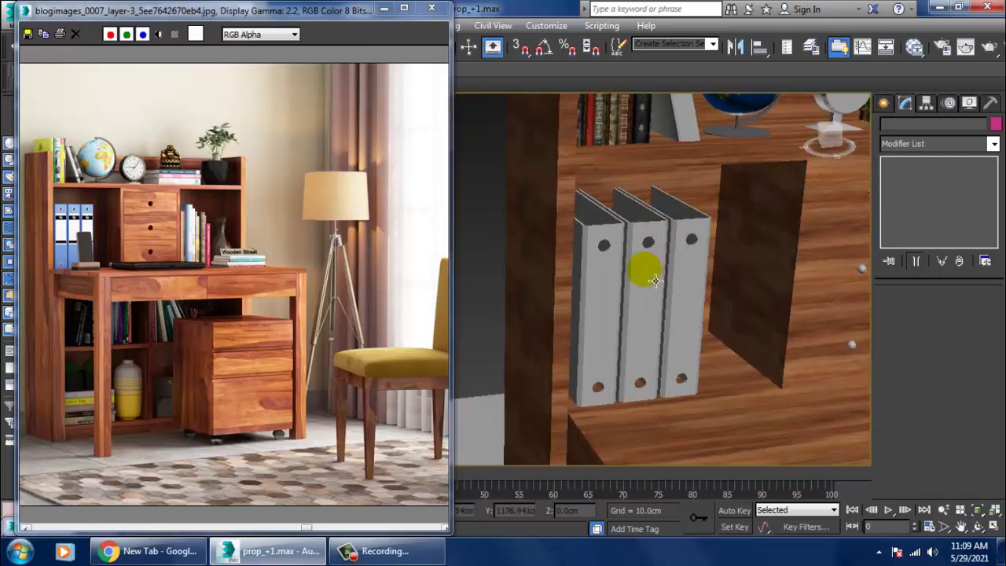
pyautogui.moveTo(644, 267); pyautogui.dragTo(686, 288, button='middle')
pyautogui.scroll(1, 686, 288)
pyautogui.scroll(2, 683, 288)
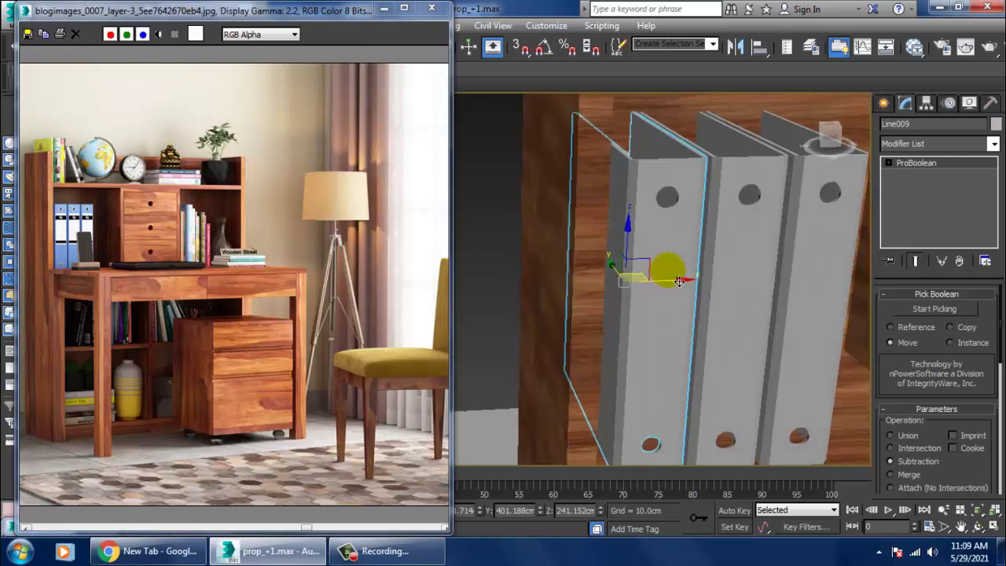
pyautogui.scroll(1, 680, 289)
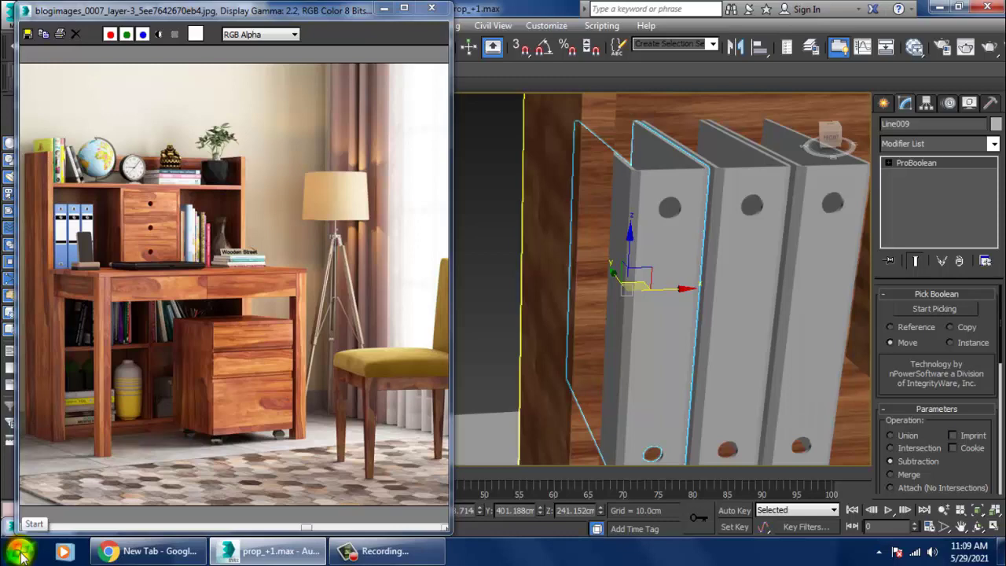
pyautogui.moveTo(674, 251)
pyautogui.keyDown('alt'); pyautogui.mouseDown(button='middle')
pyautogui.moveTo(721, 227)
pyautogui.moveTo(737, 269)
pyautogui.mouseUp(button='middle'); pyautogui.keyUp('alt')
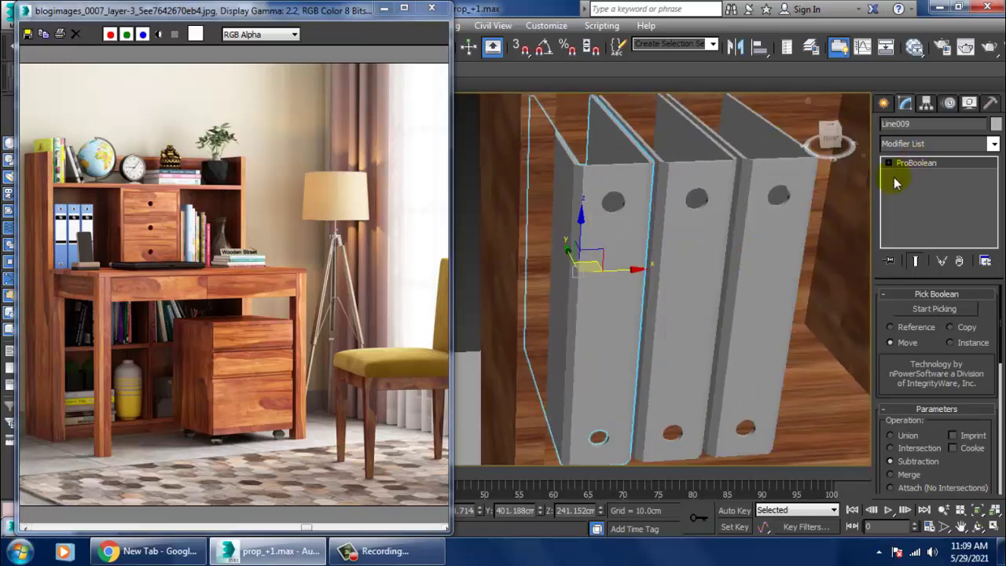
pyautogui.rightClick(597, 222)
pyautogui.moveTo(676, 370)
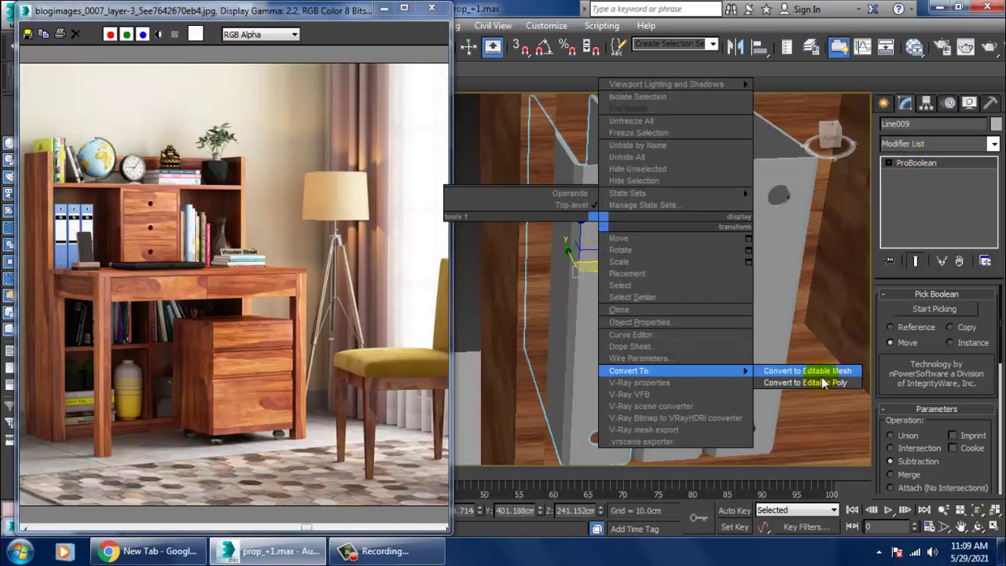
pyautogui.click(782, 382)
pyautogui.moveTo(743, 308)
pyautogui.keyDown('alt'); pyautogui.mouseDown(button='middle')
pyautogui.moveTo(710, 294)
pyautogui.moveTo(724, 307)
pyautogui.mouseUp(button='middle'); pyautogui.keyUp('alt')
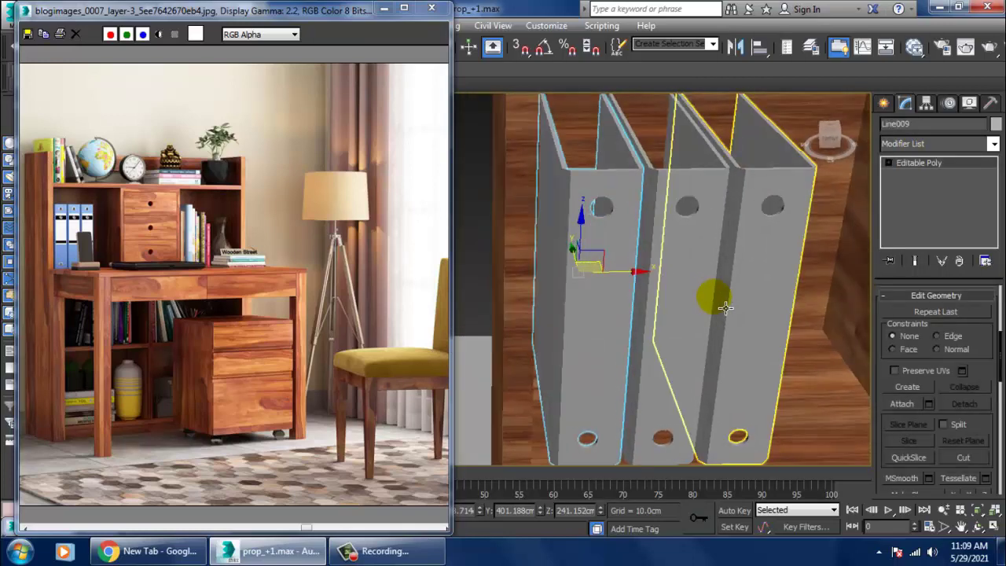
pyautogui.click(888, 162)
pyautogui.click(919, 209)
# Step: Select the binder's faces in Front view and shade selected faces red with F2
pyautogui.click(607, 278)
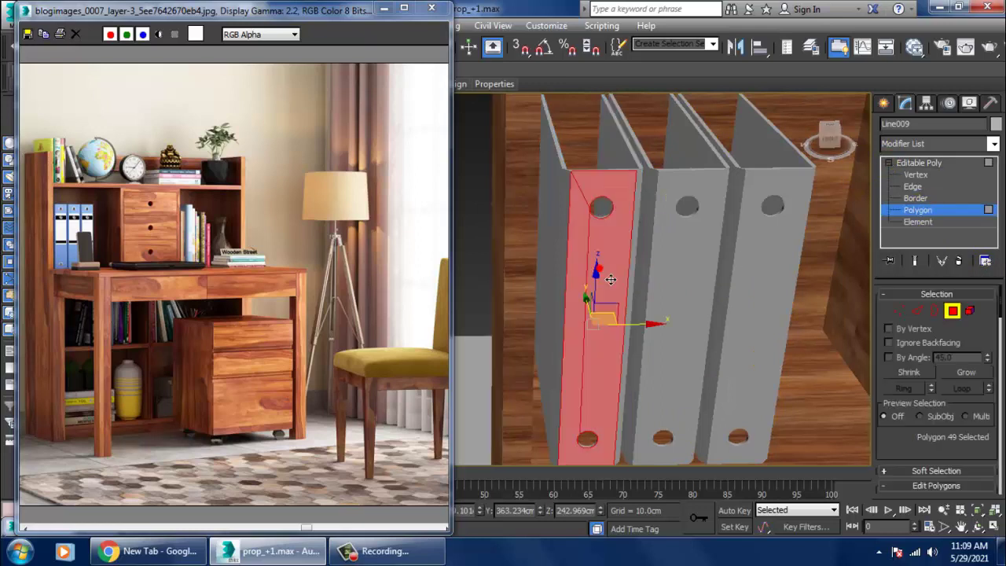
pyautogui.hotkey('alt', 'w')
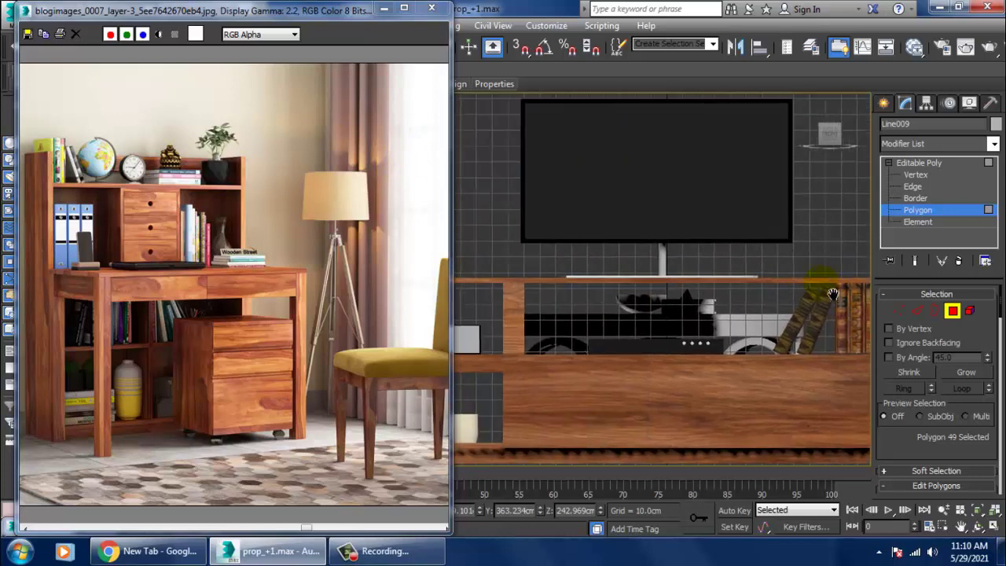
pyautogui.hotkey('alt', 'w')
pyautogui.press('z')
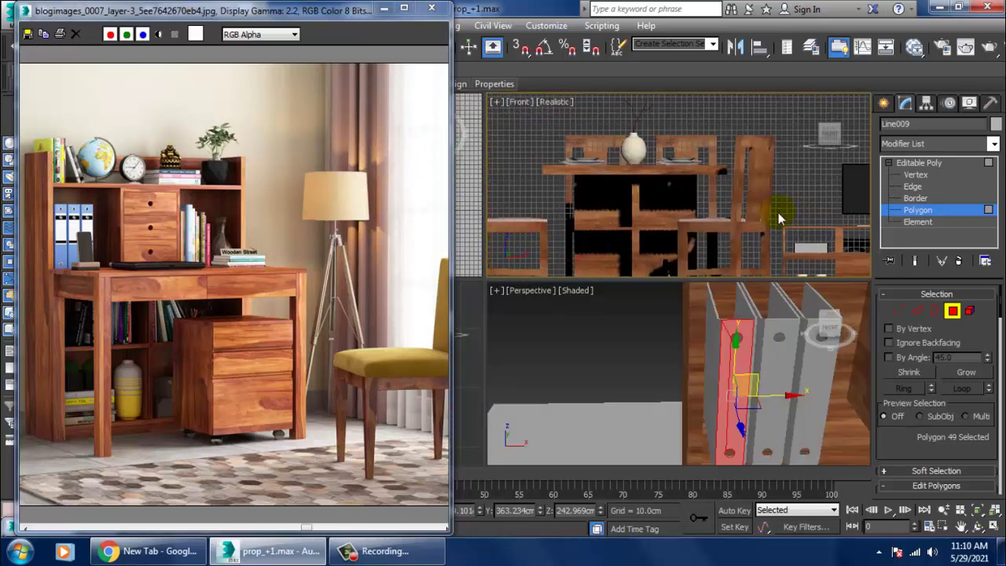
pyautogui.hotkey('alt', 'w')
pyautogui.scroll(-2, 700, 190)
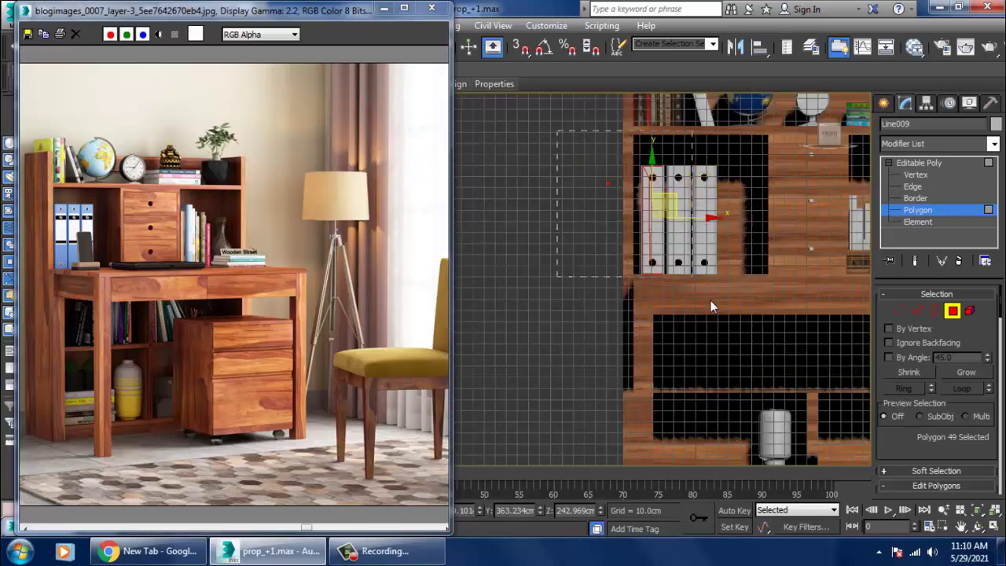
pyautogui.scroll(3, 685, 244)
pyautogui.press('F2')
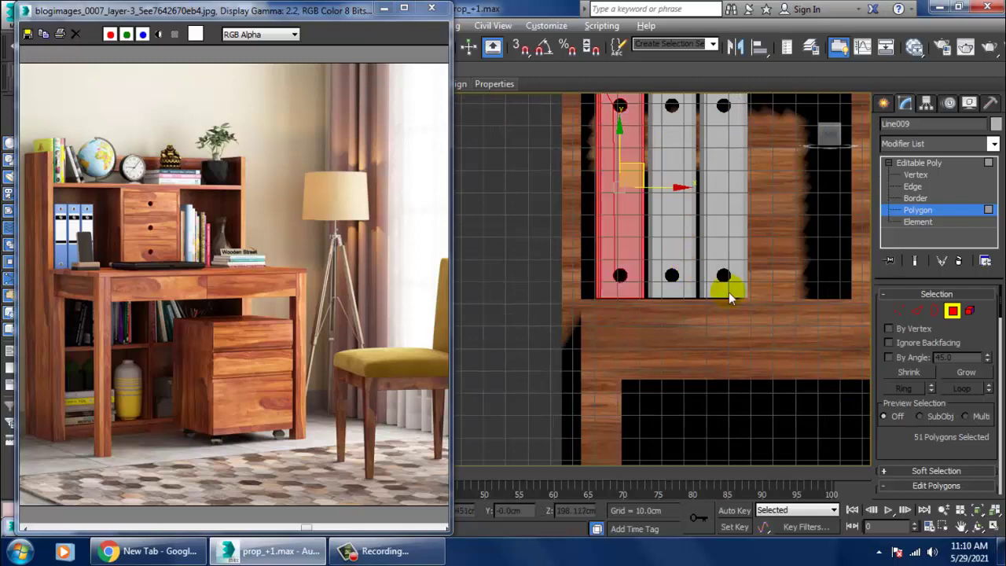
pyautogui.hotkey('alt', 'w')
pyautogui.hotkey('alt', 'w')
# Step: Isolate the binder and trim the face selection to its 42 outer panel polygons
pyautogui.scroll(-2, 621, 330)
pyautogui.keyDown('alt'); pyautogui.moveTo(621, 330); pyautogui.dragTo(550, 320, button='middle'); pyautogui.keyUp('alt')
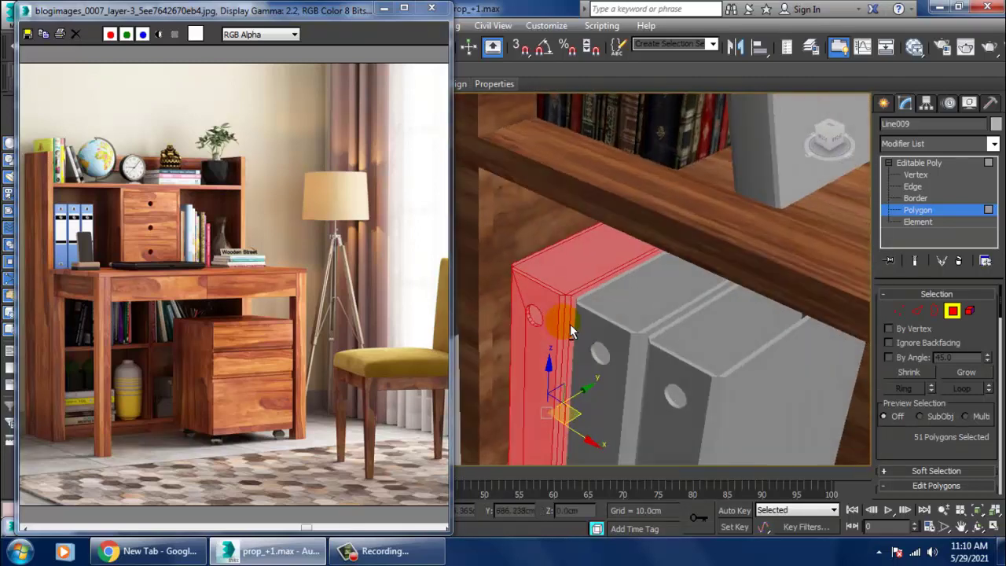
pyautogui.keyDown('alt'); pyautogui.moveTo(602, 294); pyautogui.dragTo(634, 315, button='middle'); pyautogui.keyUp('alt')
pyautogui.hotkey('alt', 'q')
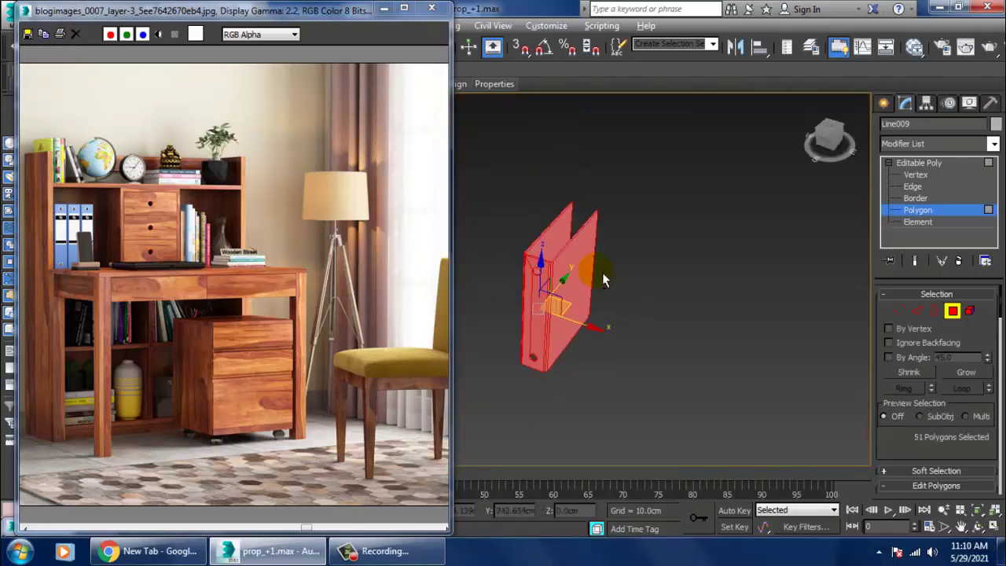
pyautogui.keyDown('alt'); pyautogui.moveTo(602, 271); pyautogui.dragTo(691, 246, button='middle'); pyautogui.keyUp('alt')
pyautogui.moveTo(530, 186)
pyautogui.keyDown('alt'); pyautogui.mouseDown(button='middle')
pyautogui.moveTo(738, 276)
pyautogui.moveTo(536, 193)
pyautogui.mouseUp(button='middle'); pyautogui.keyUp('alt')
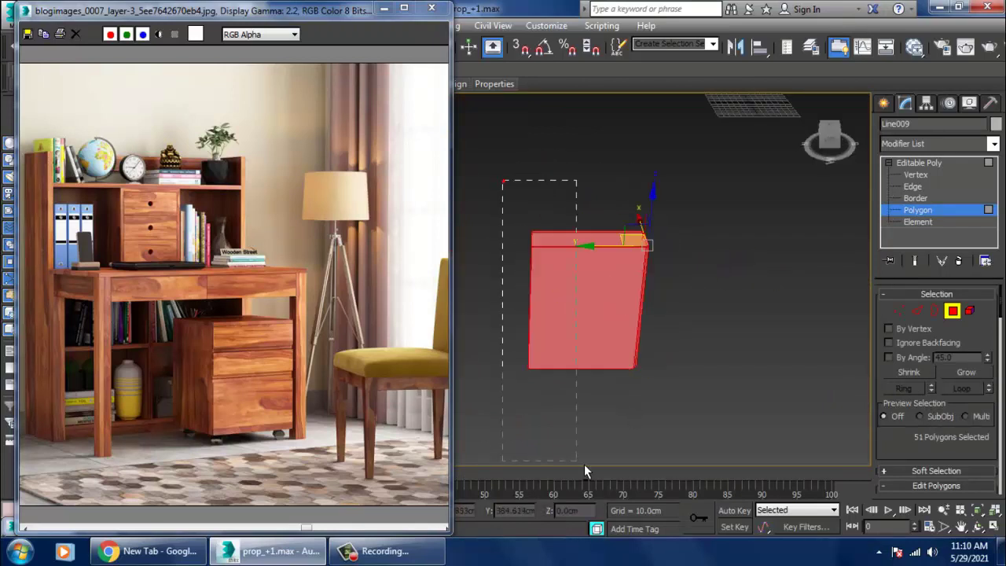
pyautogui.keyDown('alt'); pyautogui.moveTo(584, 464); pyautogui.dragTo(725, 323, button='middle'); pyautogui.keyUp('alt')
pyautogui.click(952, 216)
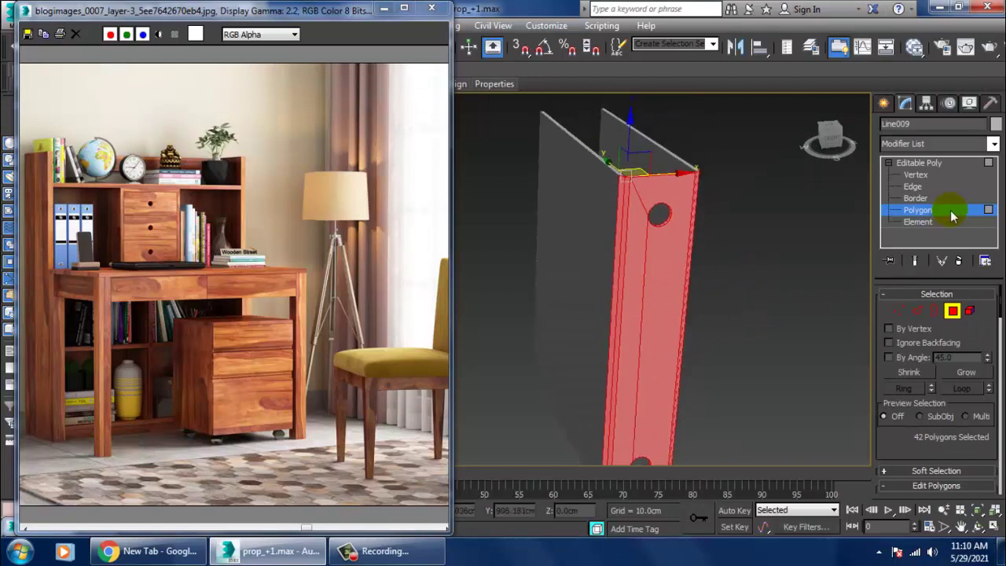
pyautogui.click(937, 163)
# Step: Add an Unwrap UVW modifier to Line009 and dismiss the topology warning
pyautogui.click(938, 146)
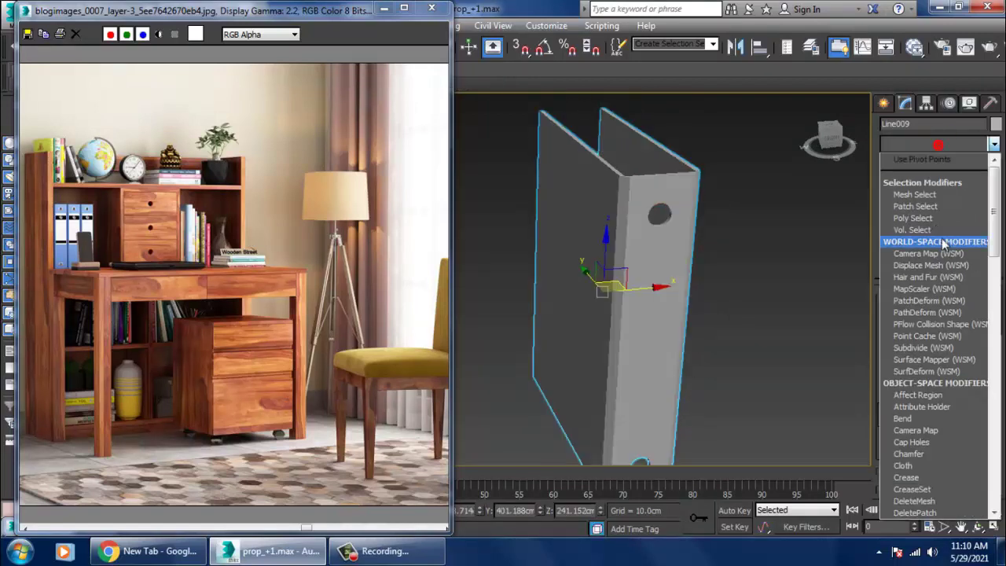
pyautogui.scroll(-20, 943, 243)
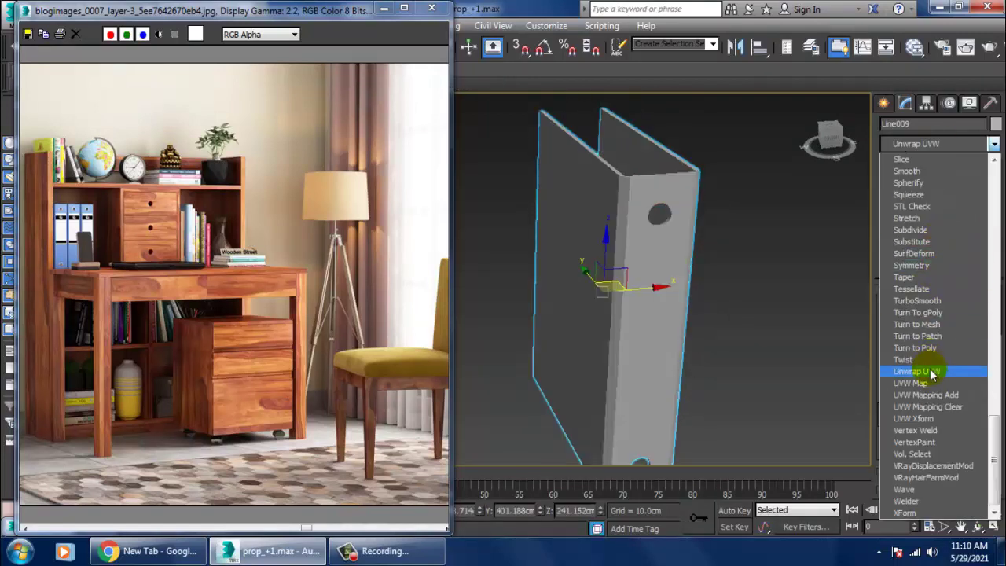
pyautogui.click(932, 374)
pyautogui.click(918, 223)
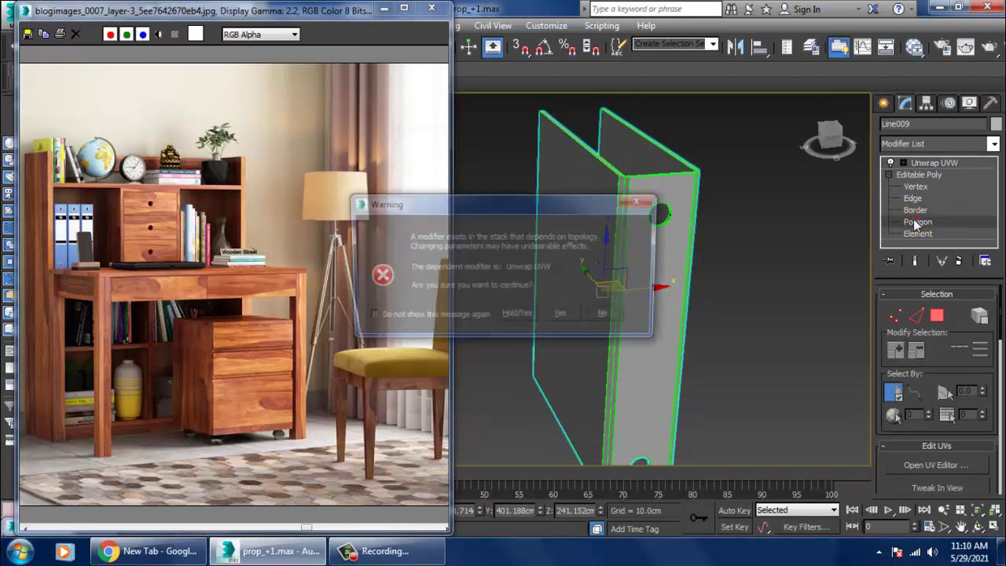
pyautogui.click(607, 316)
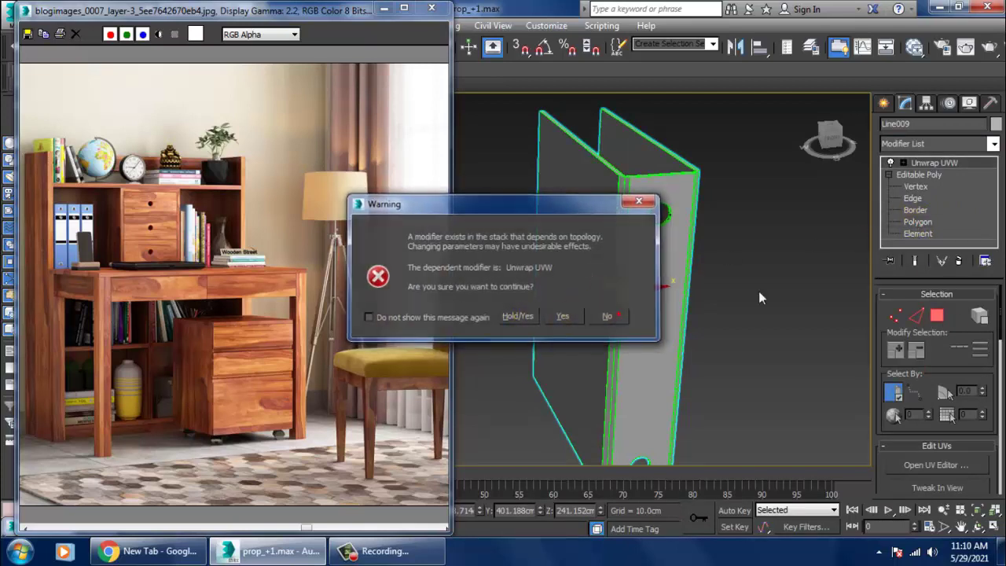
# Step: Enter the Unwrap UVW Polygon level and select the binder's spine faces
pyautogui.click(903, 163)
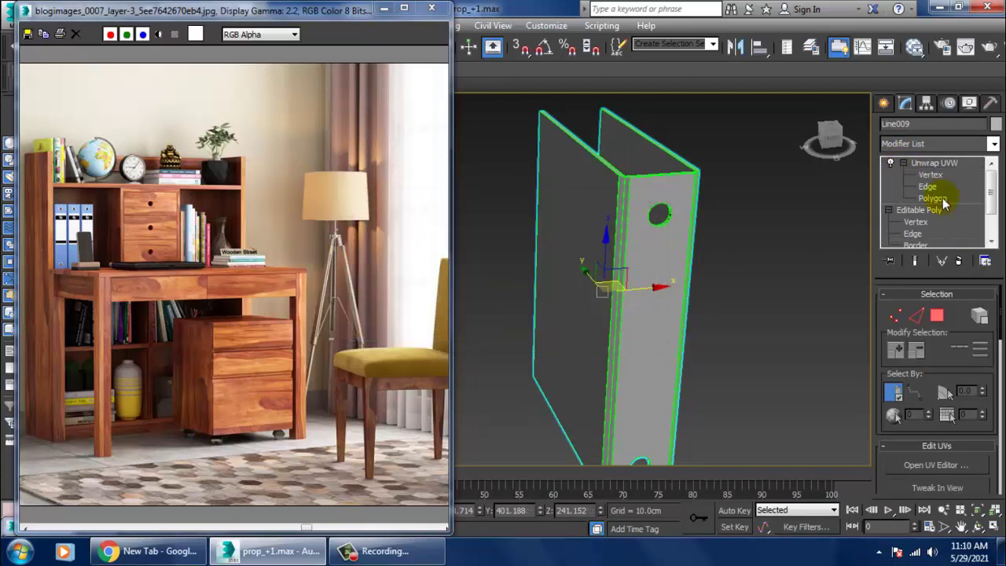
pyautogui.click(883, 207)
pyautogui.click(932, 198)
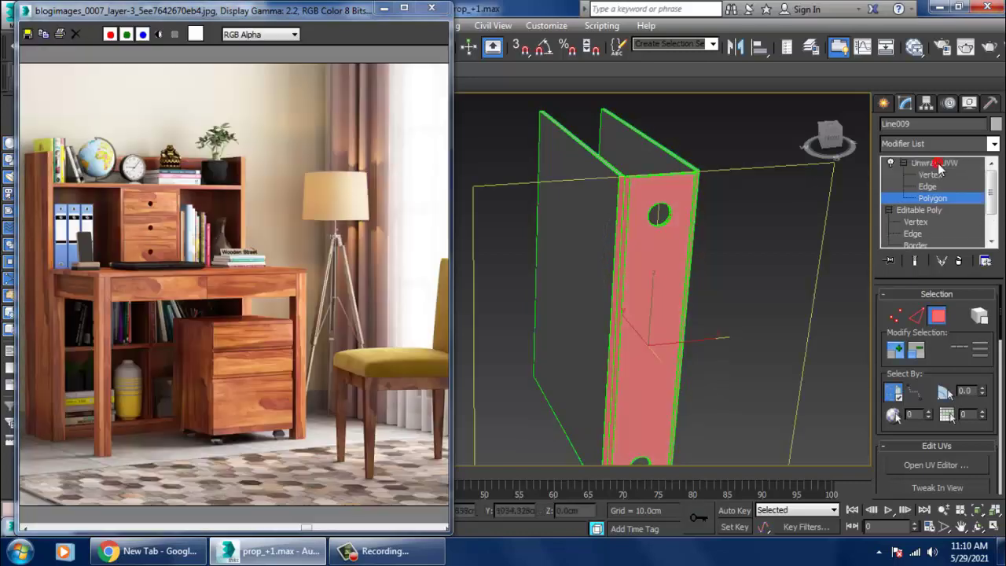
pyautogui.scroll(-5, 652, 310)
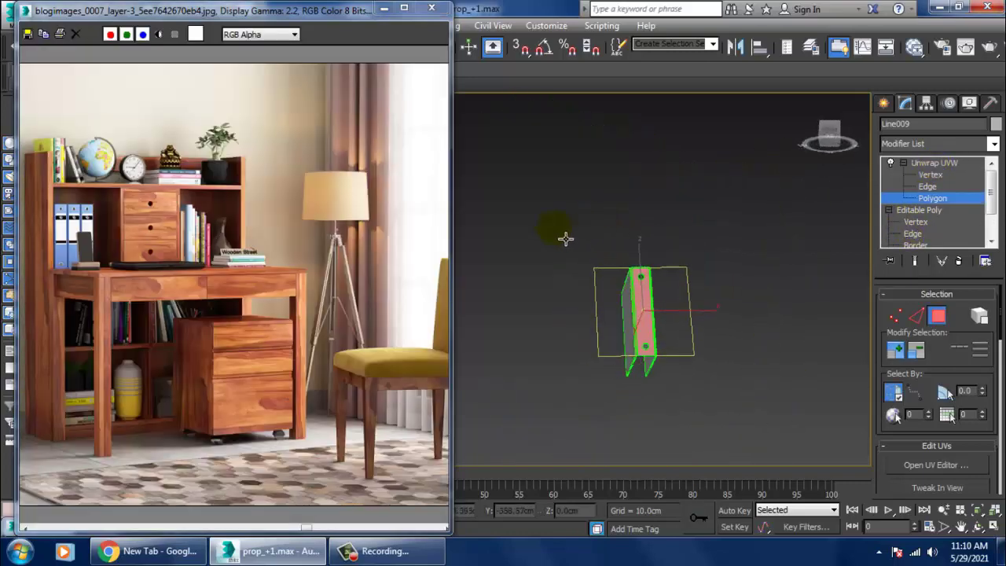
pyautogui.scroll(2, 653, 310)
pyautogui.scroll(3, 821, 449)
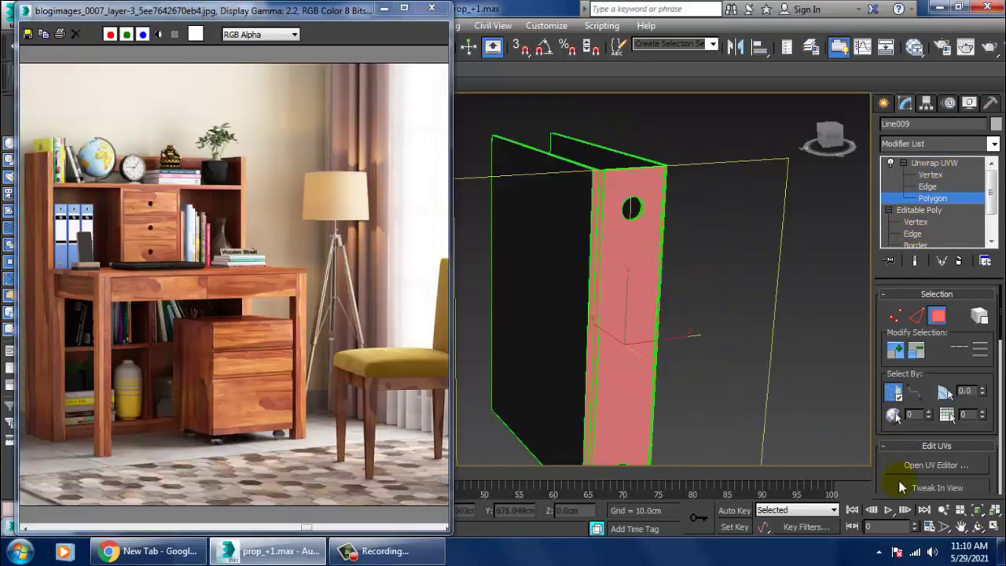
pyautogui.moveTo(898, 446); pyautogui.dragTo(901, 290)
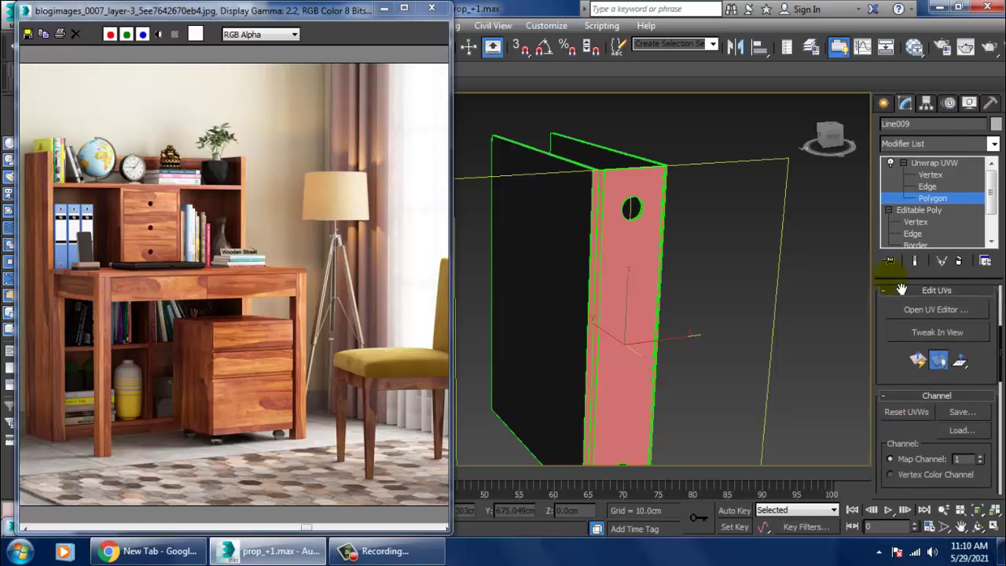
# Step: In the maximized UV editor, drag the spine's UV strip off the texture square
pyautogui.click(943, 311)
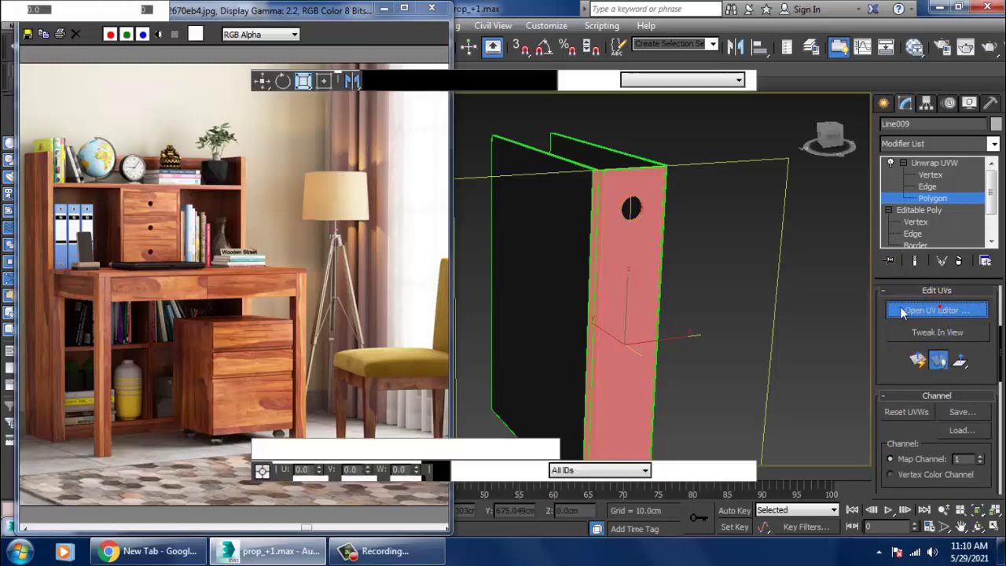
pyautogui.click(466, 68)
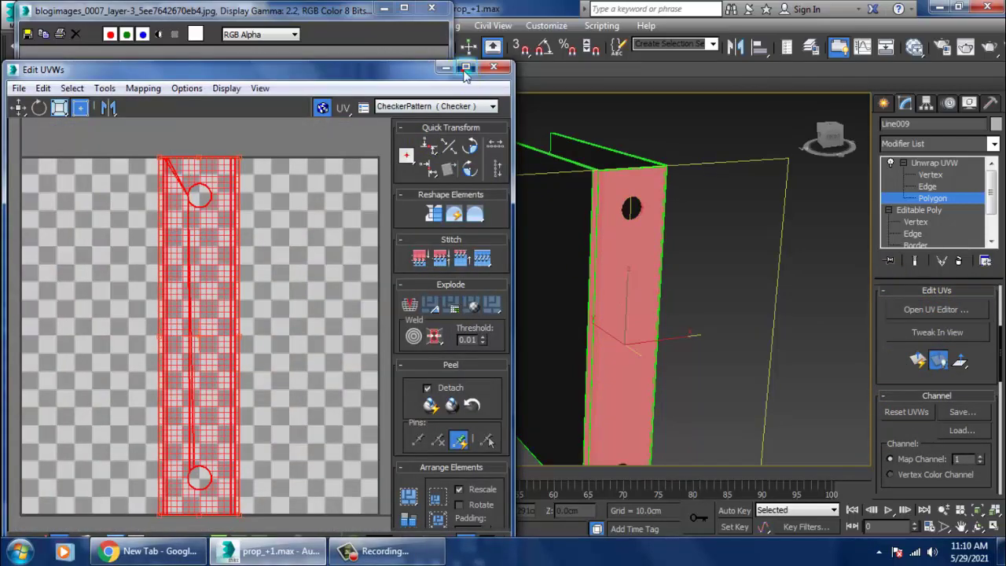
pyautogui.moveTo(581, 292)
pyautogui.mouseDown()
pyautogui.moveTo(356, 299)
pyautogui.moveTo(374, 346)
pyautogui.mouseUp()
pyautogui.click(939, 8)
# Step: Give the binder's cover faces a planar UV projection aligned to Y
pyautogui.keyDown('alt'); pyautogui.moveTo(793, 258); pyautogui.dragTo(665, 247, button='middle'); pyautogui.keyUp('alt')
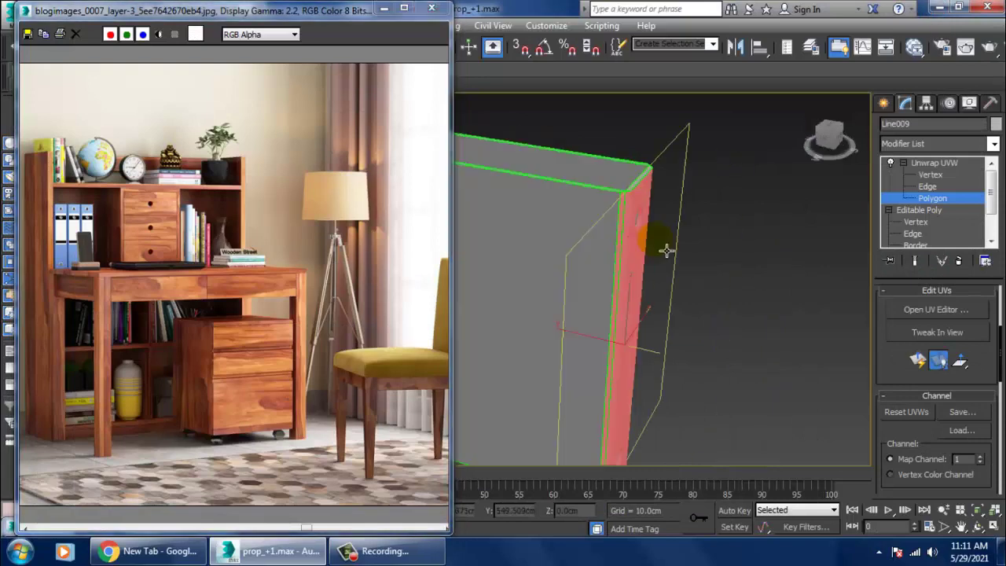
pyautogui.scroll(3, 665, 246)
pyautogui.moveTo(589, 262)
pyautogui.keyDown('alt'); pyautogui.mouseDown(button='middle')
pyautogui.moveTo(674, 250)
pyautogui.moveTo(723, 218)
pyautogui.mouseUp(button='middle'); pyautogui.keyUp('alt')
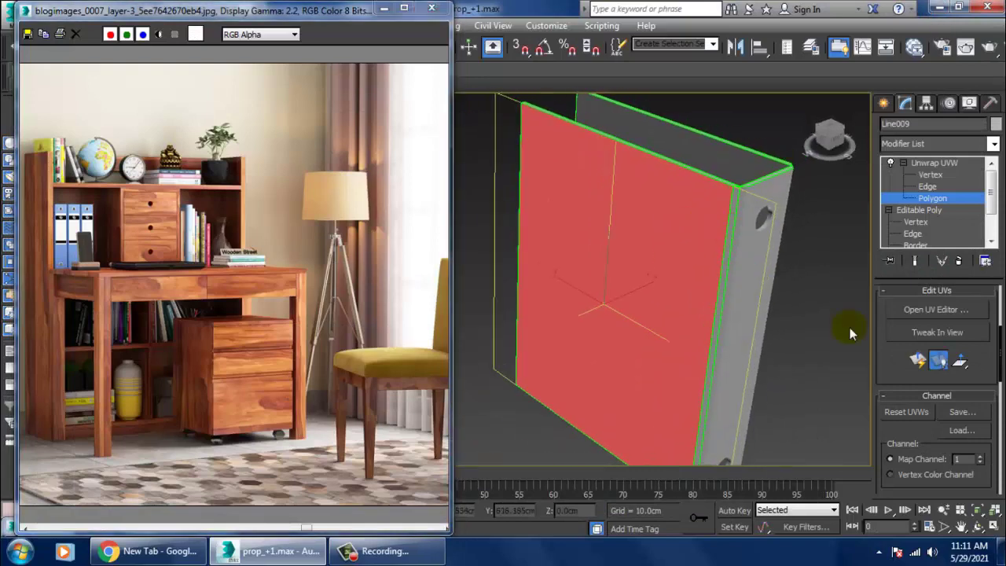
pyautogui.moveTo(731, 270)
pyautogui.keyDown('alt'); pyautogui.mouseDown(button='middle')
pyautogui.moveTo(651, 270)
pyautogui.moveTo(650, 237)
pyautogui.moveTo(696, 292)
pyautogui.moveTo(704, 345)
pyautogui.mouseUp(button='middle'); pyautogui.keyUp('alt')
pyautogui.keyDown('alt'); pyautogui.moveTo(753, 311); pyautogui.dragTo(797, 303, button='middle'); pyautogui.keyUp('alt')
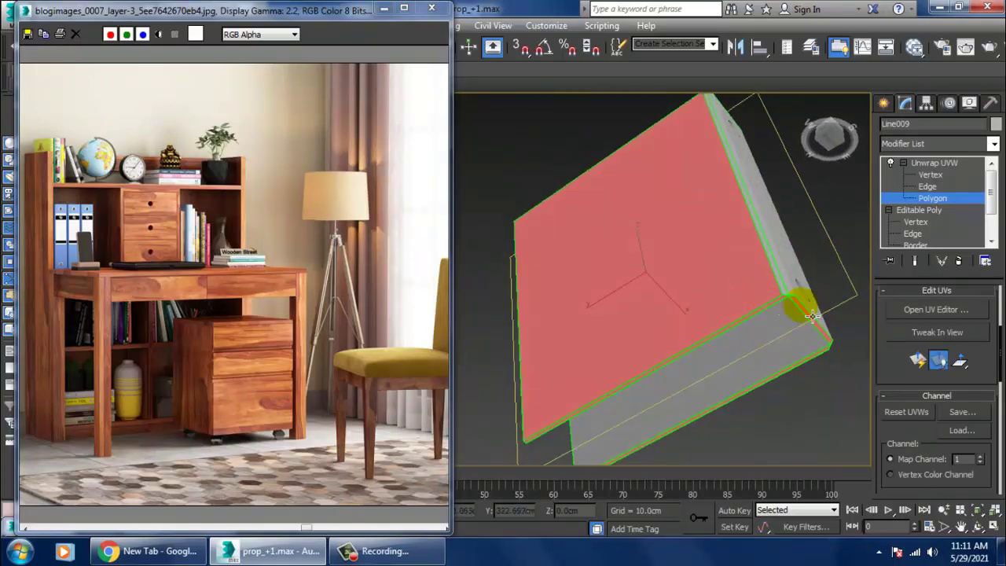
pyautogui.moveTo(809, 341)
pyautogui.keyDown('alt'); pyautogui.mouseDown(button='middle')
pyautogui.moveTo(783, 312)
pyautogui.moveTo(730, 363)
pyautogui.moveTo(759, 217)
pyautogui.moveTo(745, 323)
pyautogui.moveTo(769, 317)
pyautogui.mouseUp(button='middle'); pyautogui.keyUp('alt')
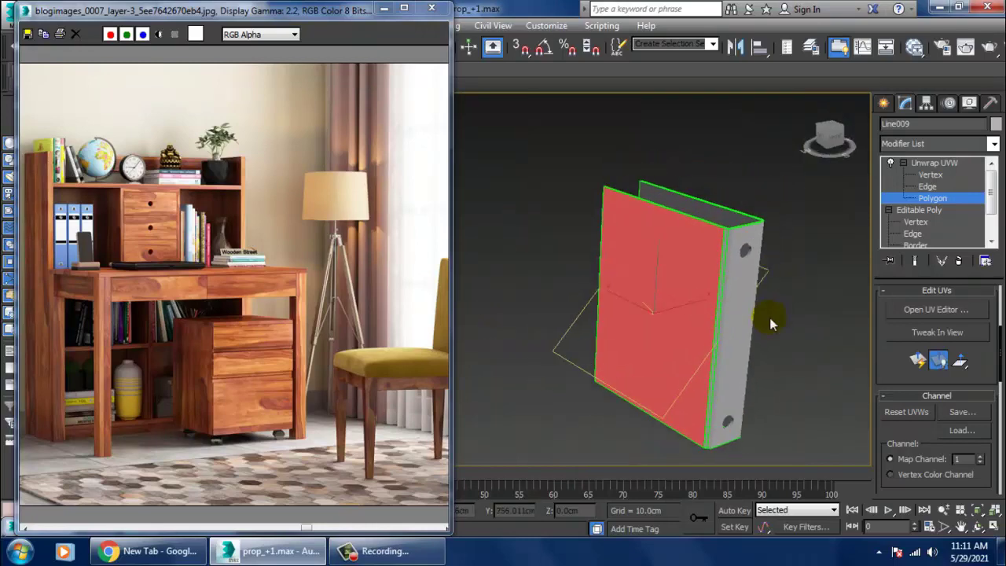
pyautogui.keyDown('alt'); pyautogui.moveTo(726, 252); pyautogui.dragTo(709, 288, button='middle'); pyautogui.keyUp('alt')
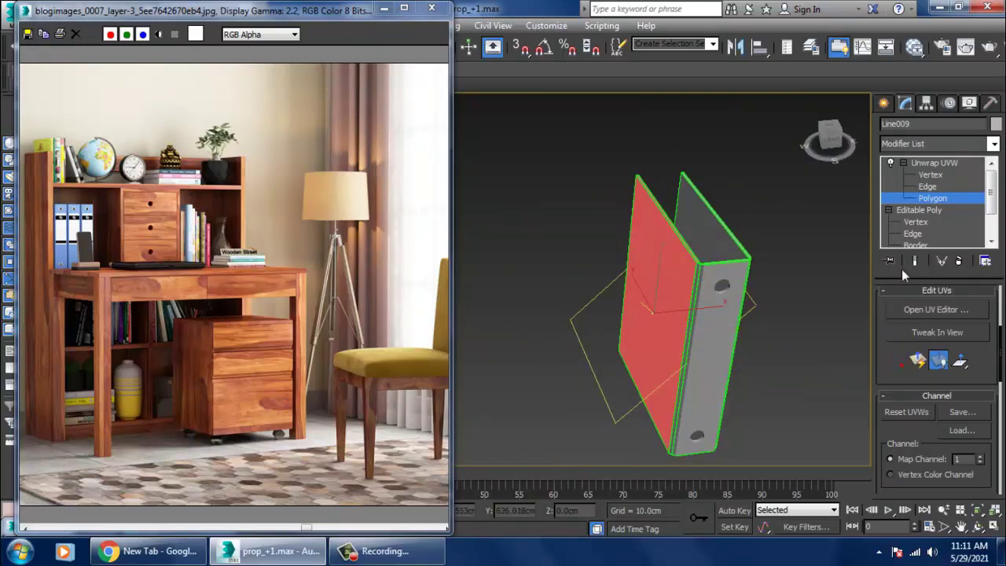
pyautogui.scroll(-2, 897, 377)
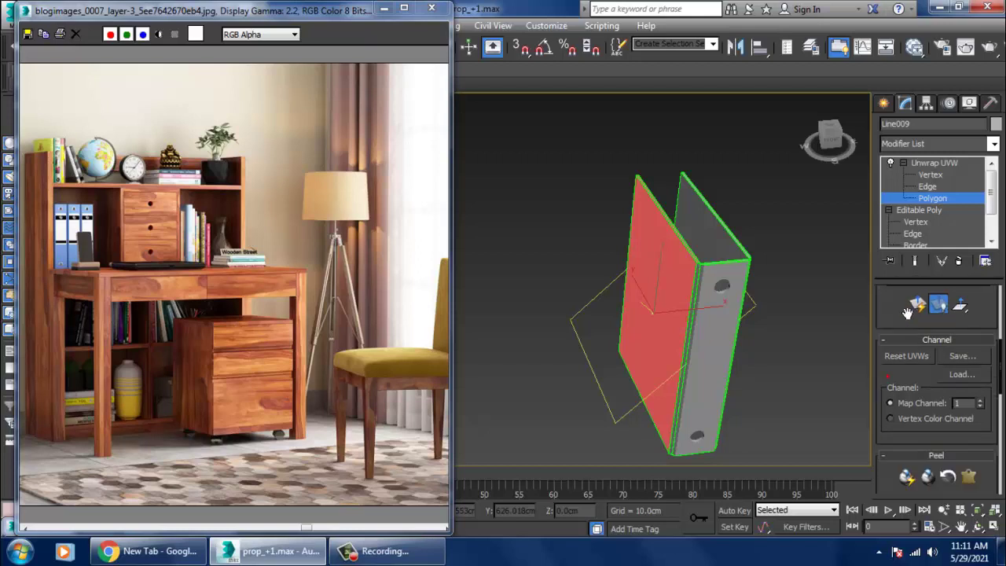
pyautogui.scroll(-3, 904, 330)
pyautogui.click(908, 399)
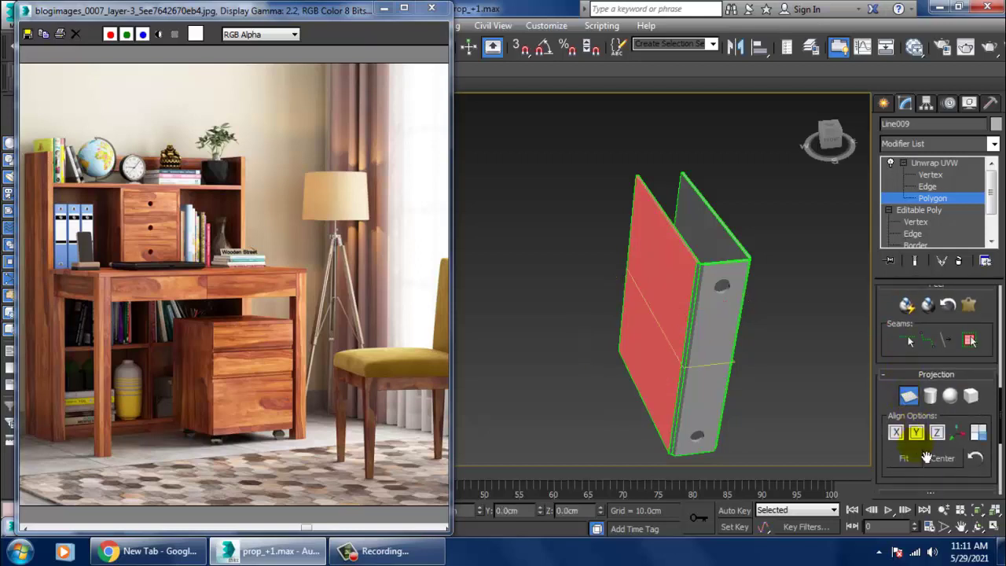
pyautogui.click(914, 434)
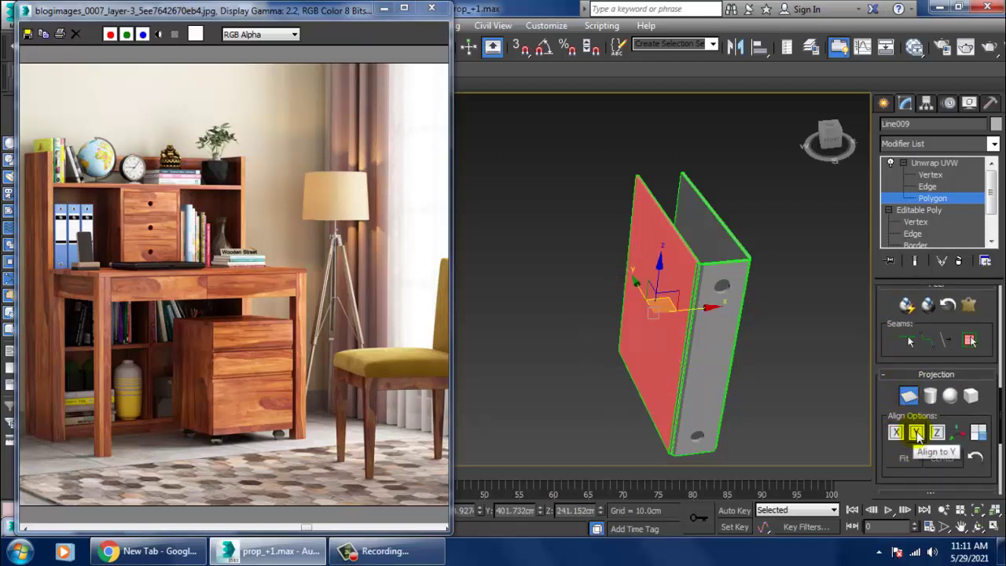
pyautogui.scroll(3, 892, 322)
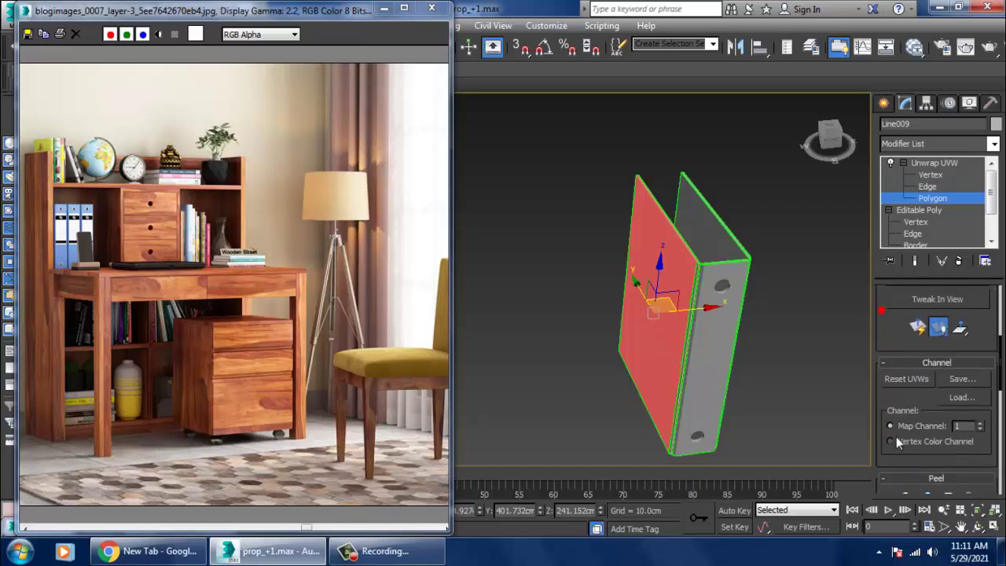
pyautogui.scroll(2, 908, 349)
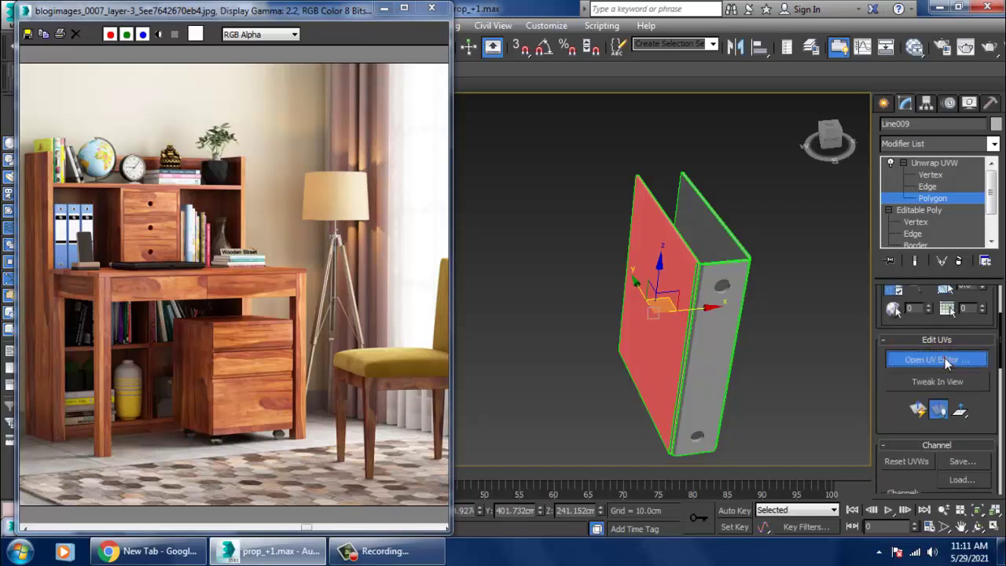
# Step: Scale the cover's UV shell down and place it beside the spine strip, off the square
pyautogui.click(945, 357)
pyautogui.moveTo(579, 276); pyautogui.dragTo(598, 283, button='middle')
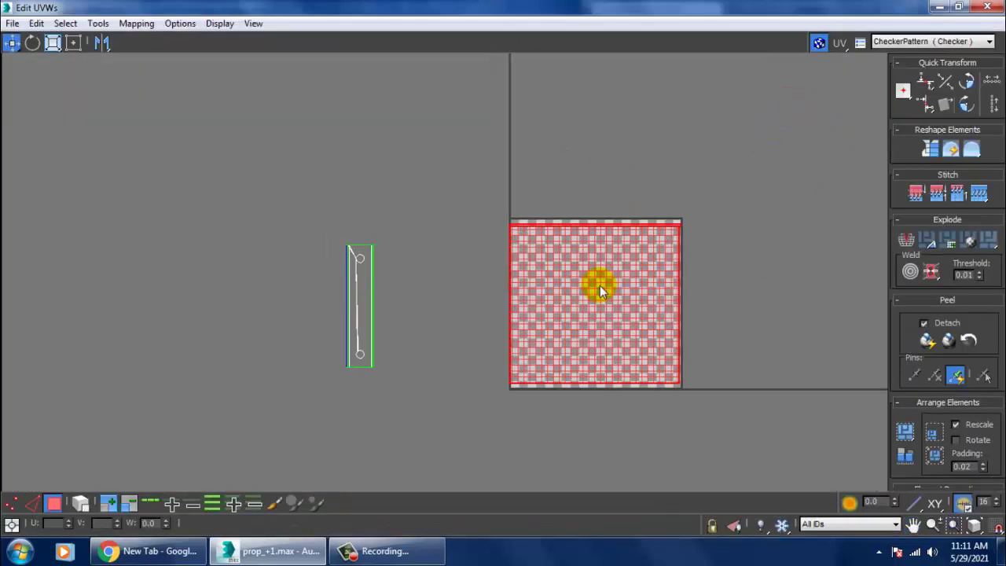
pyautogui.moveTo(601, 290); pyautogui.dragTo(653, 387)
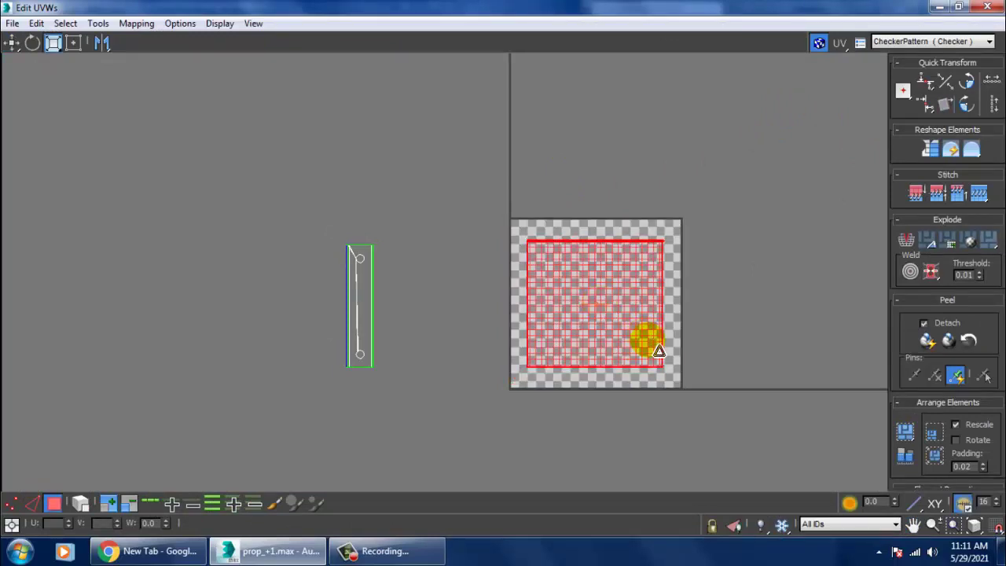
pyautogui.moveTo(653, 387)
pyautogui.mouseDown()
pyautogui.moveTo(611, 322)
pyautogui.moveTo(280, 315)
pyautogui.mouseUp()
pyautogui.press('w')
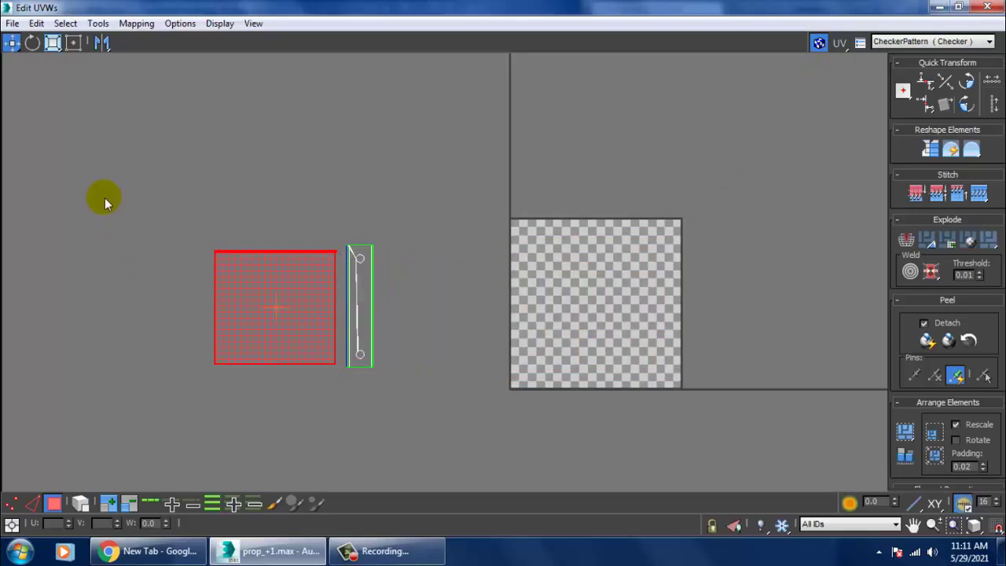
pyautogui.moveTo(105, 197); pyautogui.dragTo(438, 416)
# Step: Orbit to the binder's other cover and give it a planar UV projection
pyautogui.click(940, 7)
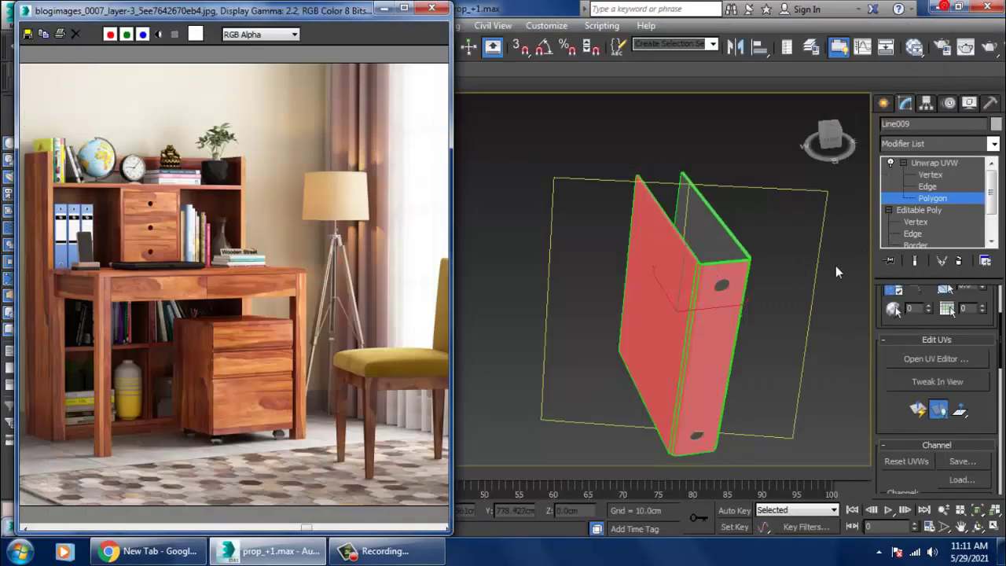
pyautogui.moveTo(836, 271)
pyautogui.keyDown('alt'); pyautogui.mouseDown(button='middle')
pyautogui.moveTo(652, 246)
pyautogui.moveTo(653, 285)
pyautogui.moveTo(710, 330)
pyautogui.moveTo(703, 233)
pyautogui.moveTo(746, 261)
pyautogui.moveTo(835, 408)
pyautogui.mouseUp(button='middle'); pyautogui.keyUp('alt')
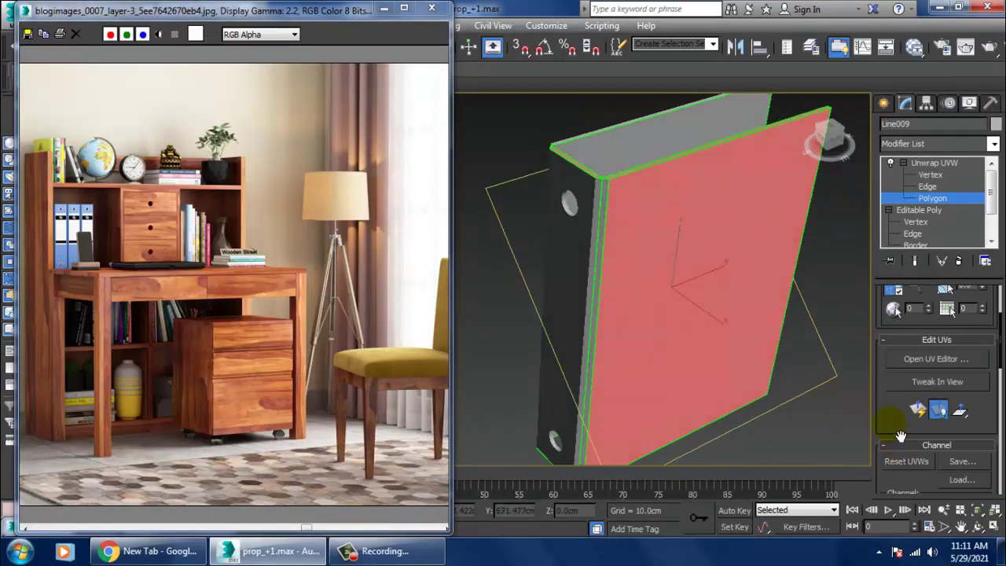
pyautogui.moveTo(901, 435); pyautogui.dragTo(901, 236)
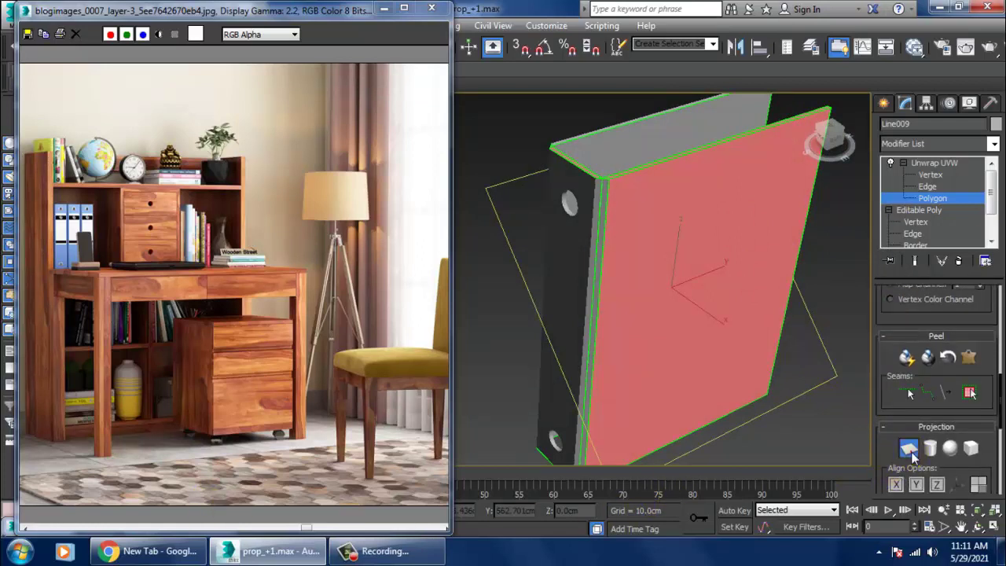
pyautogui.click(909, 448)
# Step: Bring the new cover shell up in the UV editor, zoomed and panned into view
pyautogui.scroll(5, 904, 409)
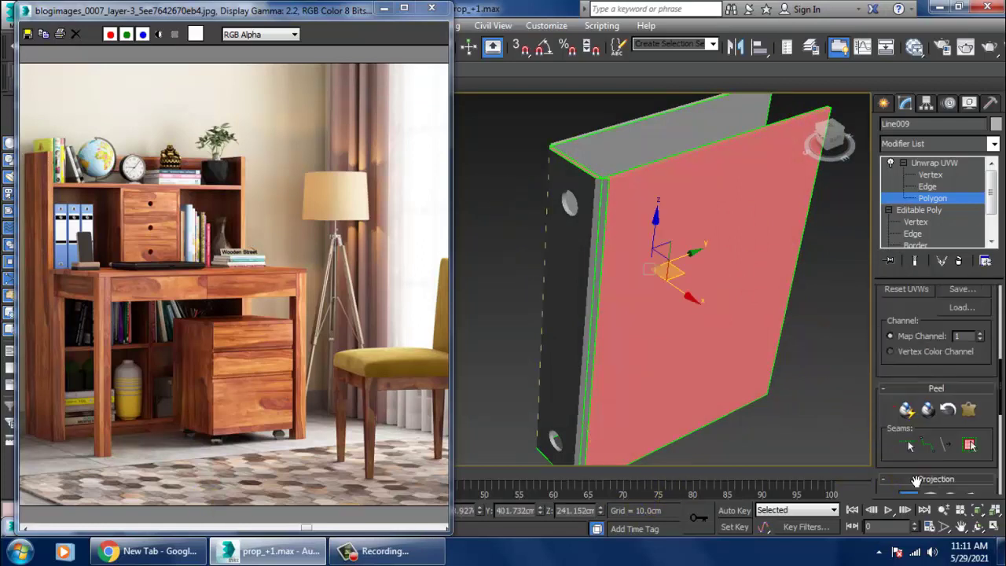
pyautogui.click(930, 295)
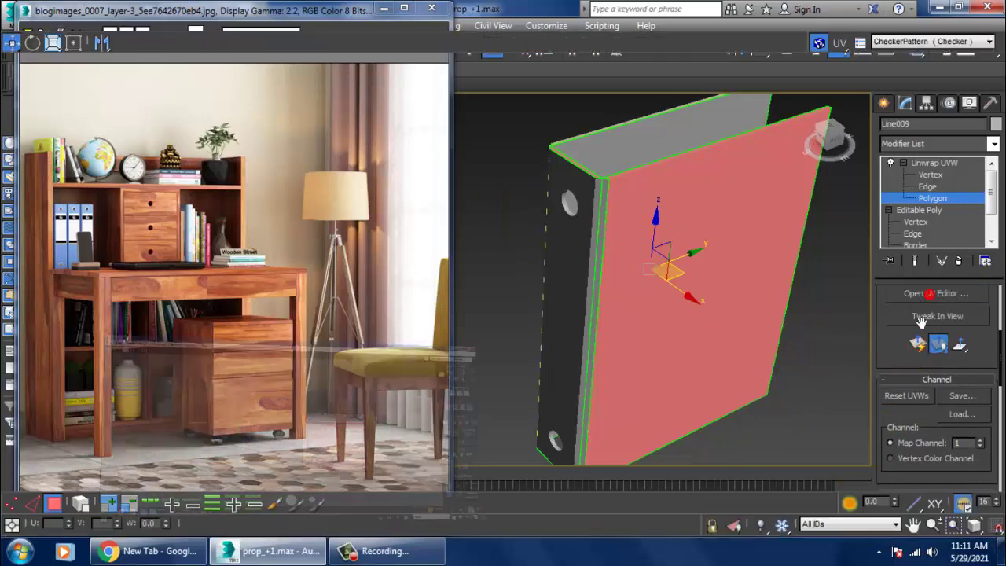
pyautogui.scroll(3, 633, 336)
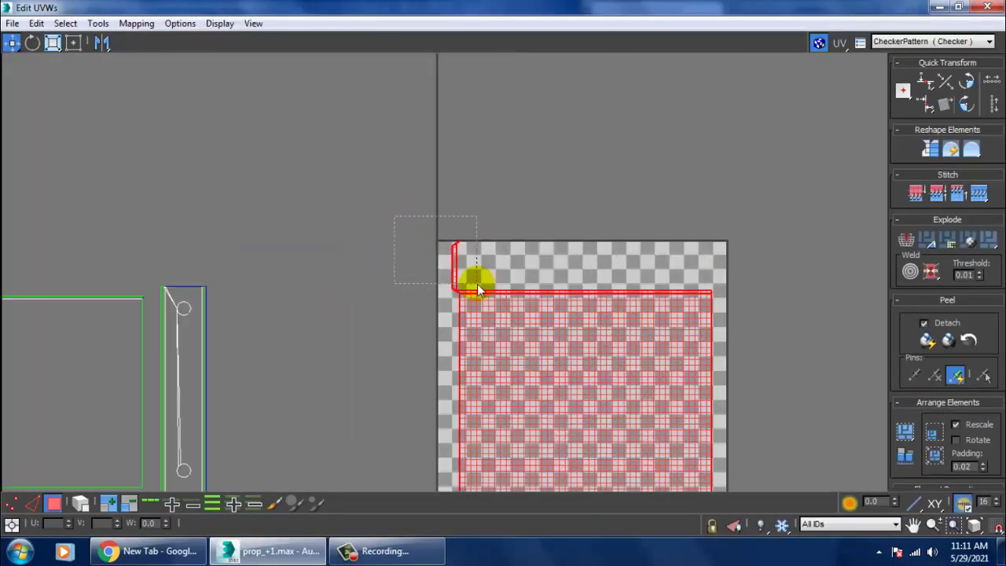
pyautogui.scroll(3, 451, 294)
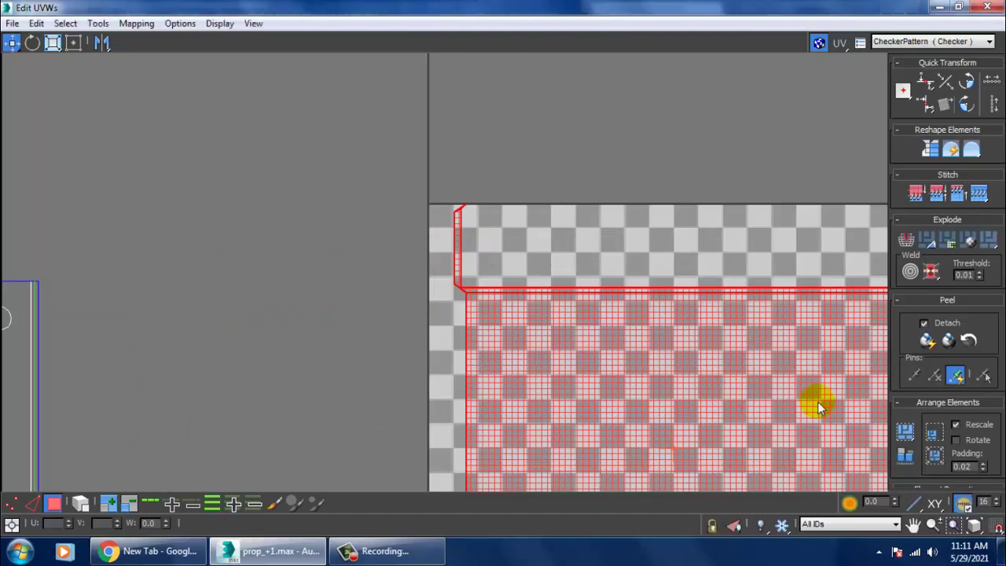
pyautogui.moveTo(860, 403)
pyautogui.mouseDown(button='middle')
pyautogui.moveTo(822, 408)
pyautogui.moveTo(763, 374)
pyautogui.mouseUp(button='middle')
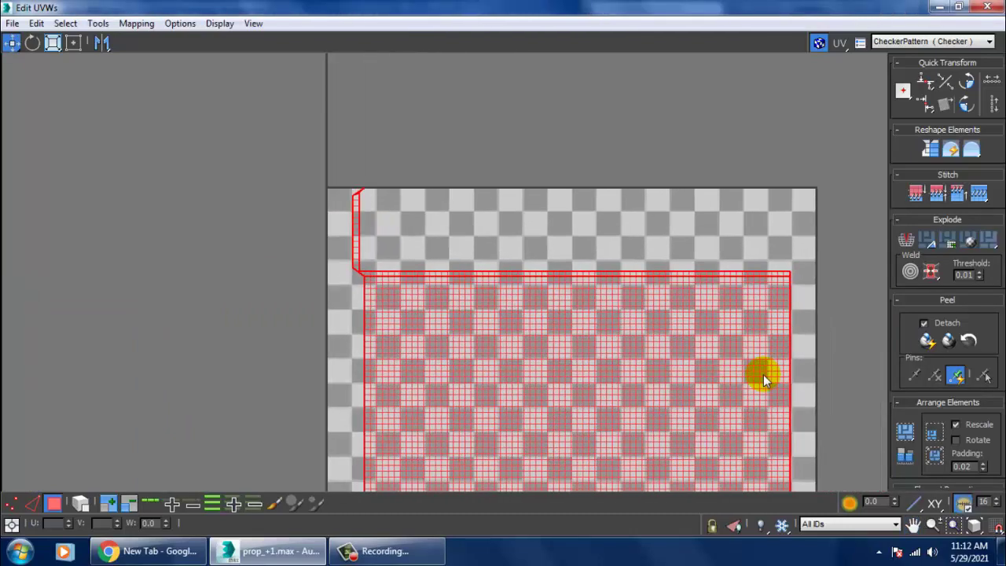
# Step: Reselect the binder's large cover face and re-apply a planar projection to its UVs
pyautogui.click(958, 7)
pyautogui.keyDown('alt'); pyautogui.moveTo(794, 298); pyautogui.dragTo(741, 337, button='middle'); pyautogui.keyUp('alt')
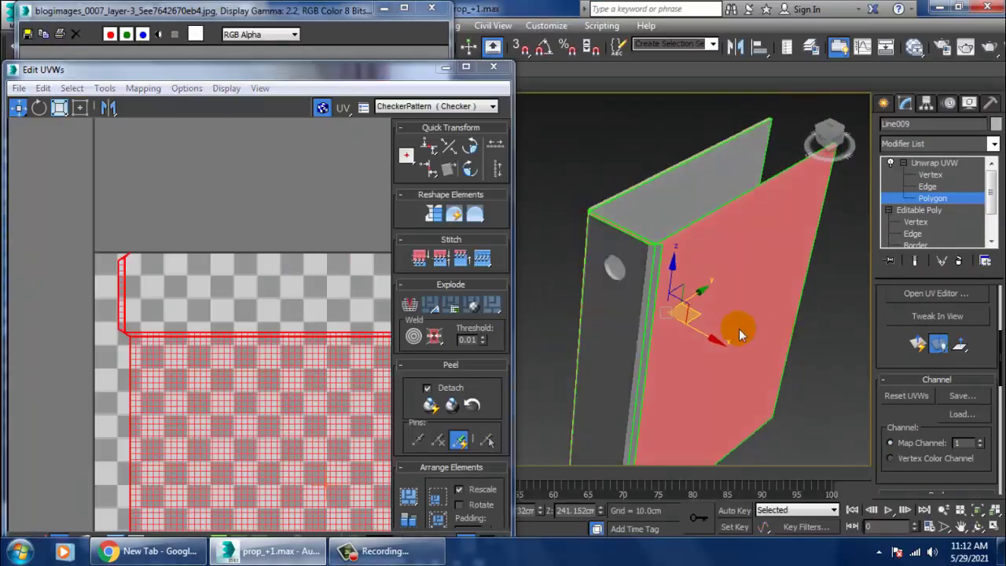
pyautogui.moveTo(620, 169)
pyautogui.keyDown('alt'); pyautogui.mouseDown(button='middle')
pyautogui.moveTo(706, 307)
pyautogui.moveTo(799, 323)
pyautogui.mouseUp(button='middle'); pyautogui.keyUp('alt')
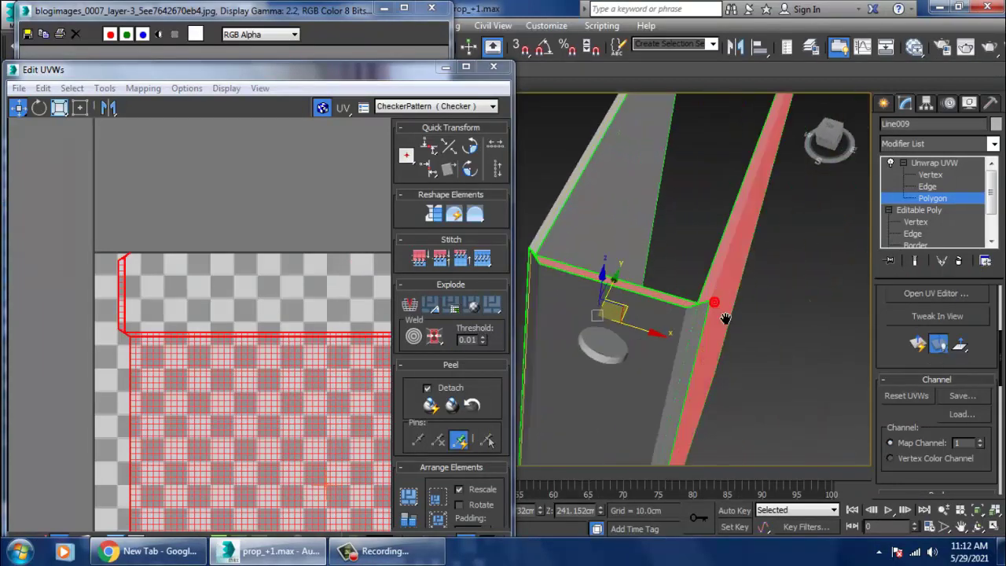
pyautogui.scroll(5, 799, 323)
pyautogui.click(935, 163)
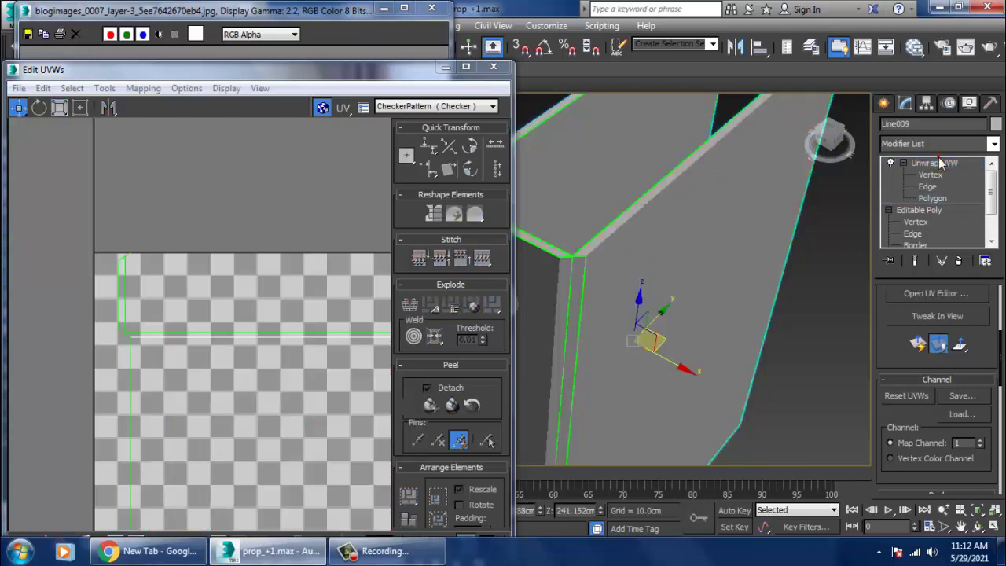
pyautogui.click(935, 198)
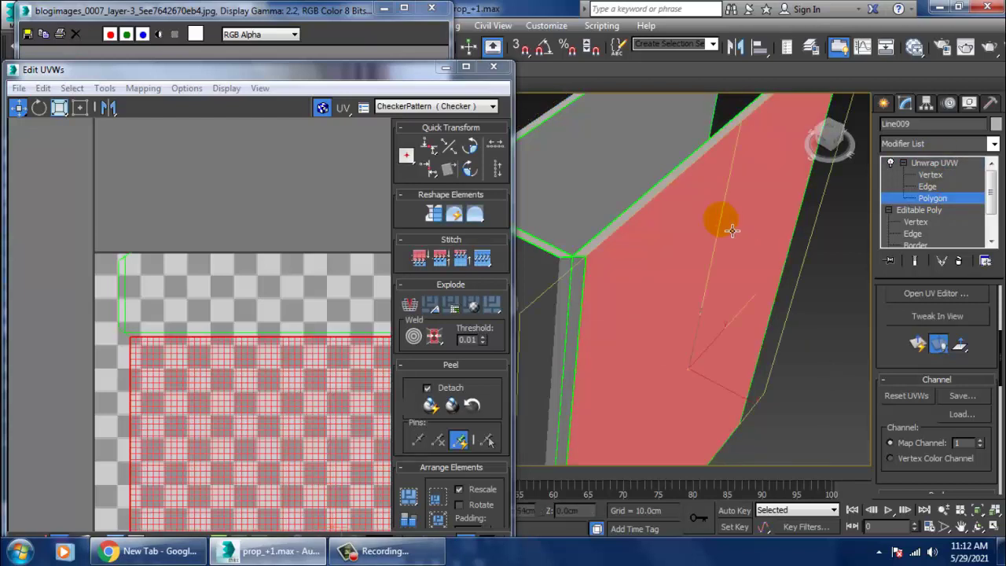
pyautogui.moveTo(732, 230); pyautogui.dragTo(667, 199)
pyautogui.moveTo(759, 249); pyautogui.dragTo(733, 251)
pyautogui.click(916, 347)
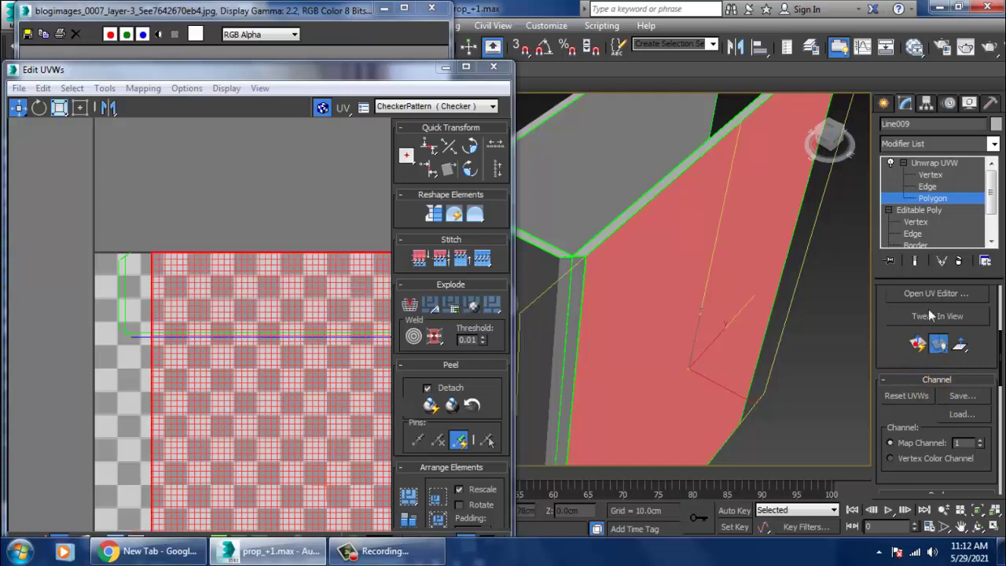
# Step: In the maximized UV editor, move and shrink the cover island beside the other islands
pyautogui.click(466, 69)
pyautogui.scroll(-5, 550, 269)
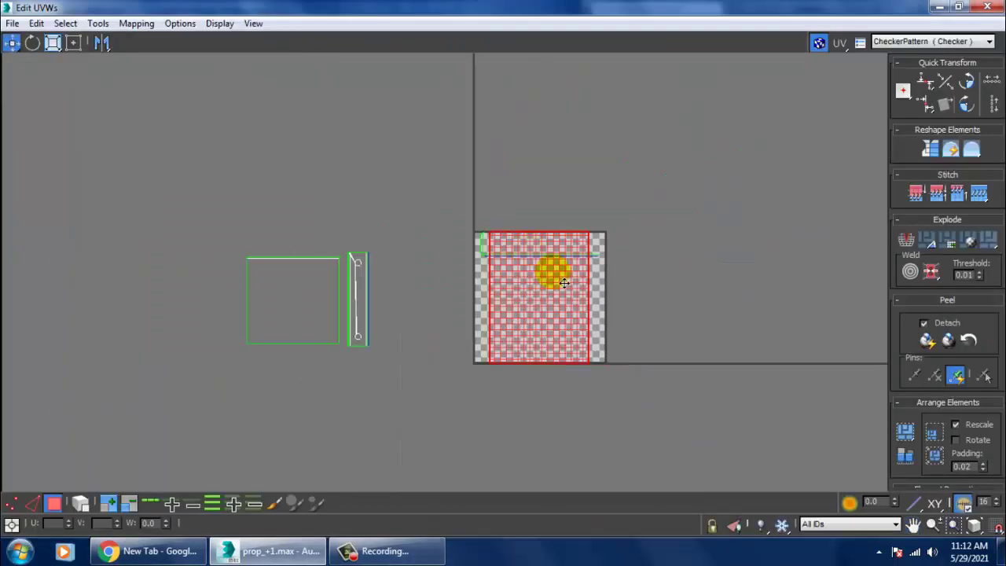
pyautogui.moveTo(550, 269); pyautogui.dragTo(569, 291, button='middle')
pyautogui.moveTo(569, 291)
pyautogui.mouseDown()
pyautogui.moveTo(446, 301)
pyautogui.moveTo(496, 348)
pyautogui.mouseUp()
pyautogui.click(447, 301)
pyautogui.press('r')
pyautogui.press('w')
pyautogui.moveTo(495, 348); pyautogui.dragTo(513, 316, button='middle')
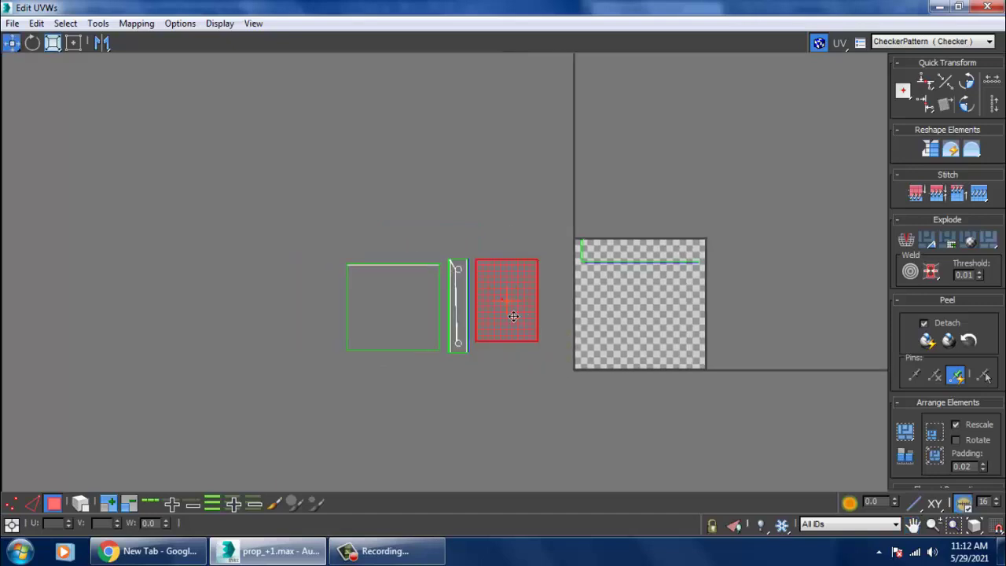
pyautogui.moveTo(513, 316); pyautogui.dragTo(518, 319)
# Step: Select all three binder islands, scale them down together and move them into the texture square
pyautogui.moveTo(552, 211); pyautogui.dragTo(718, 266)
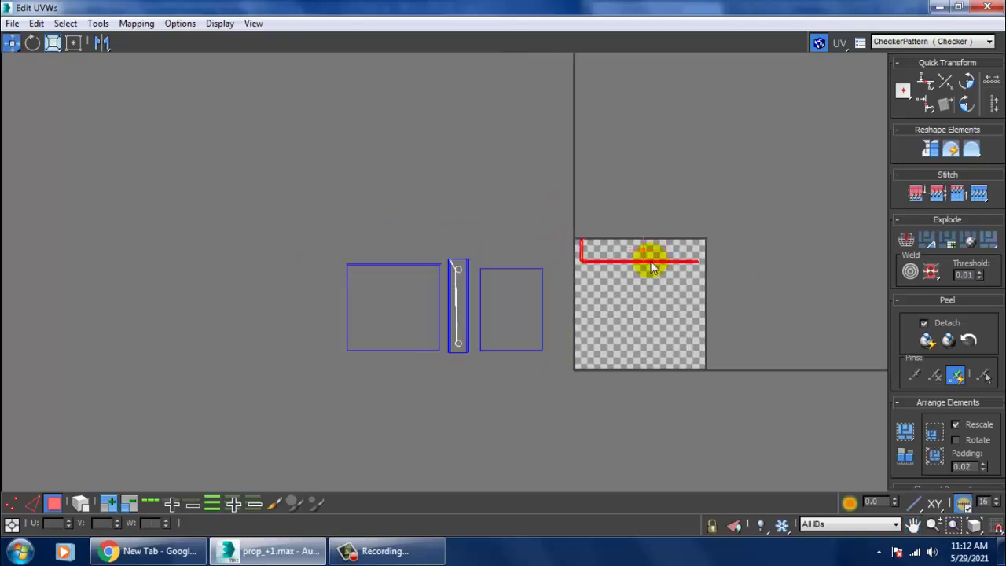
pyautogui.click(591, 234)
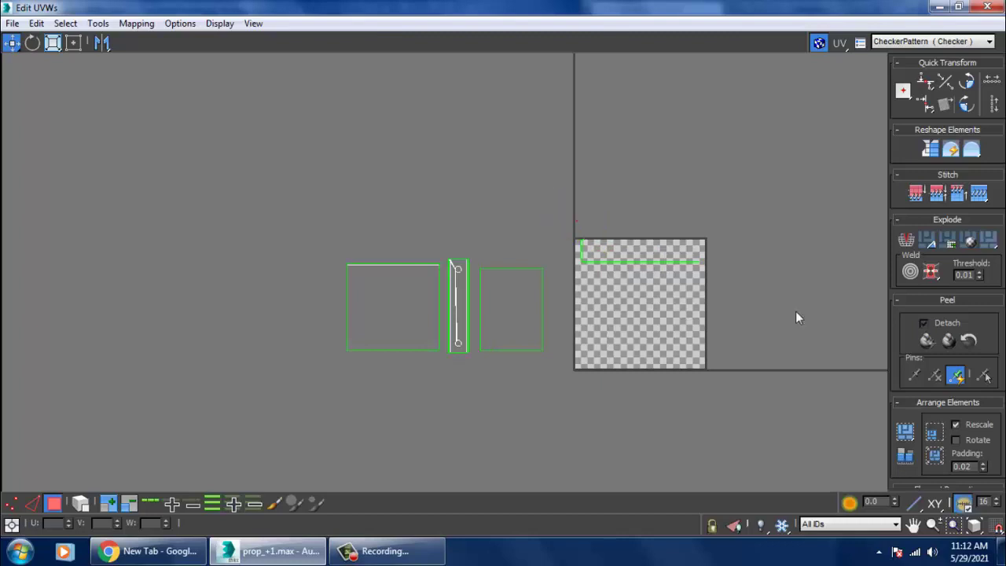
pyautogui.moveTo(580, 221)
pyautogui.mouseDown()
pyautogui.moveTo(694, 267)
pyautogui.moveTo(343, 185)
pyautogui.mouseUp()
pyautogui.click(642, 263)
pyautogui.click(499, 320)
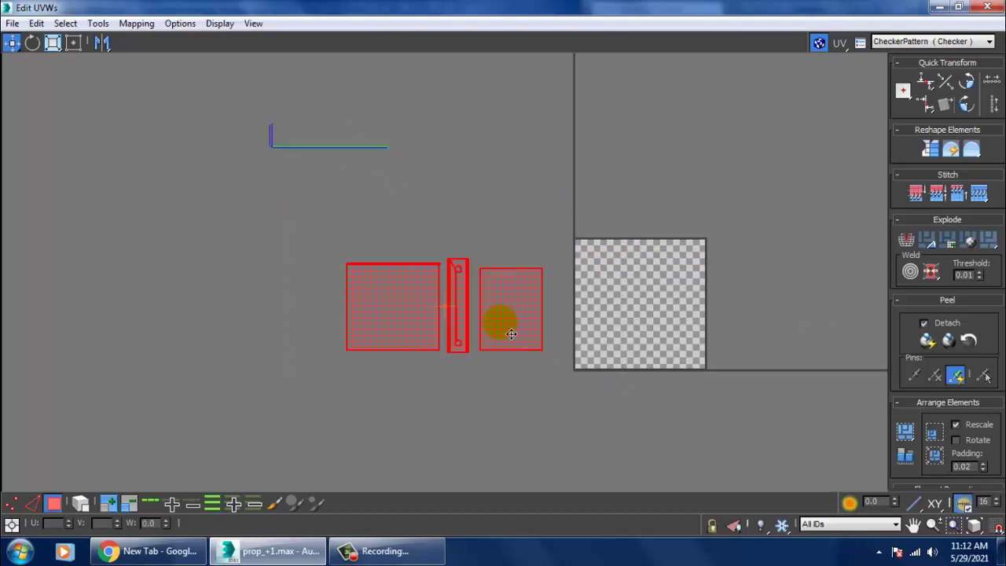
pyautogui.press('r')
pyautogui.moveTo(475, 319); pyautogui.dragTo(509, 360)
pyautogui.press('w')
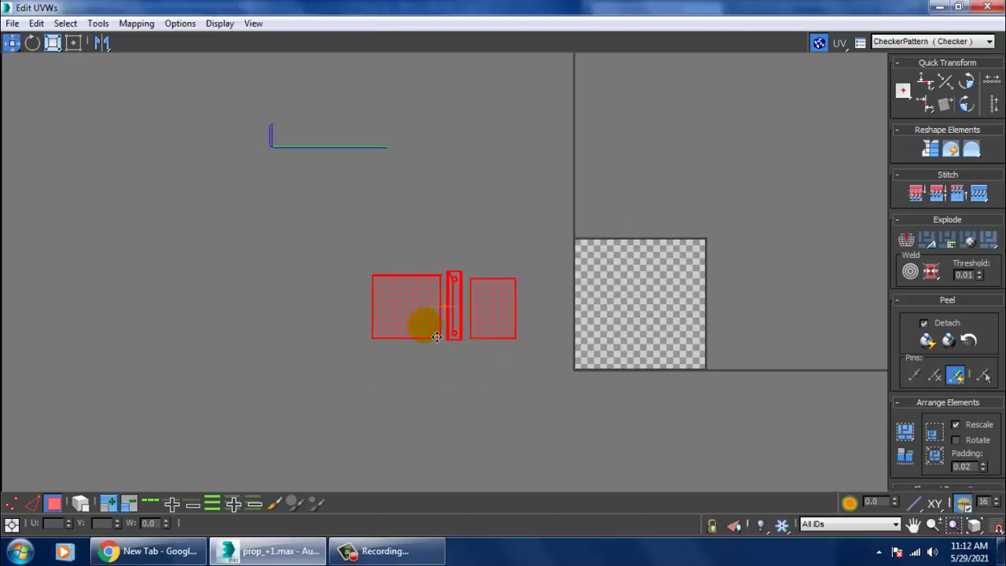
pyautogui.moveTo(419, 321); pyautogui.dragTo(621, 330)
# Step: Shrink and centre the three islands to fit inside the 0–1 texture square
pyautogui.scroll(4, 621, 330)
pyautogui.press('r')
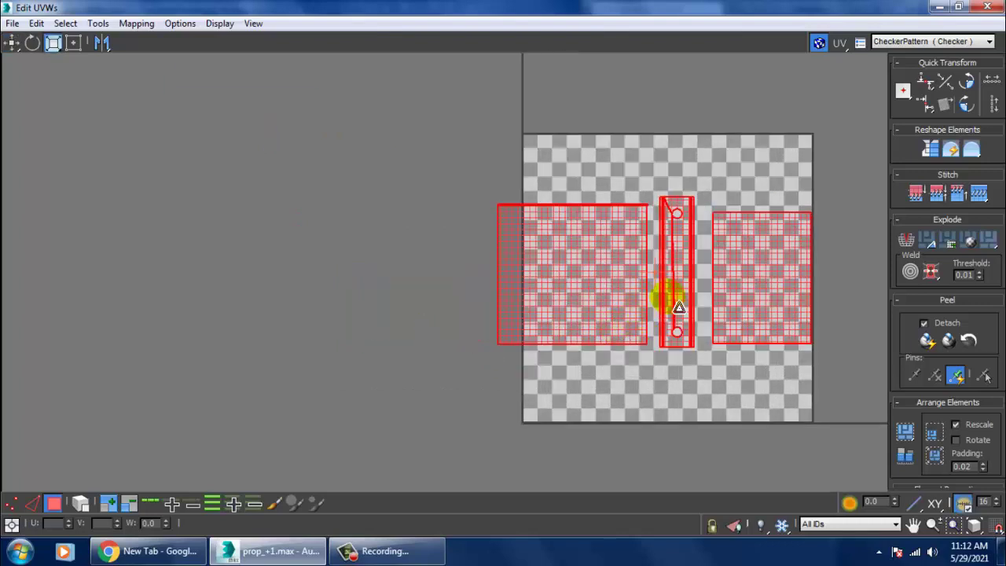
pyautogui.moveTo(662, 292); pyautogui.dragTo(696, 332)
pyautogui.press('w')
pyautogui.moveTo(667, 287); pyautogui.dragTo(681, 285)
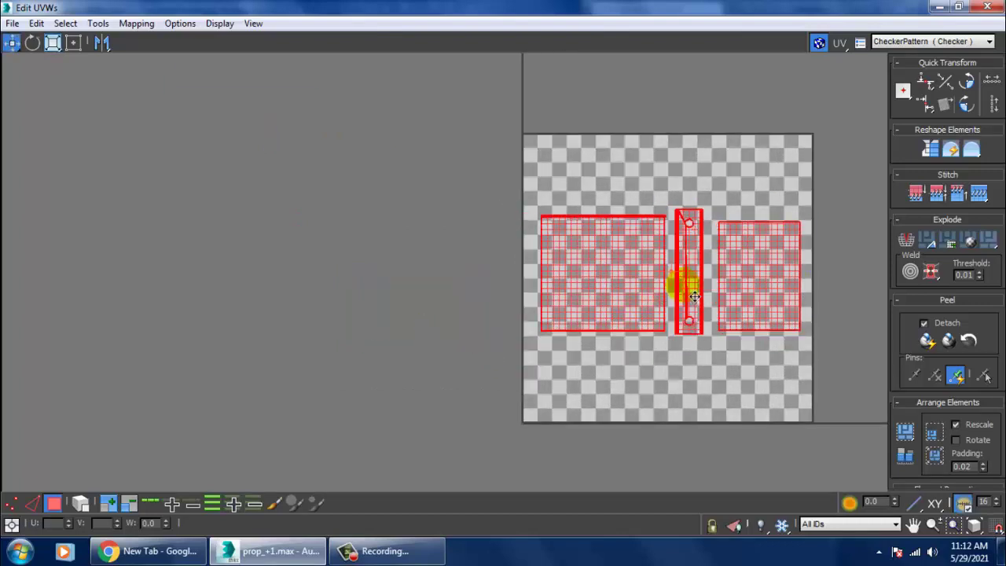
pyautogui.click(474, 252)
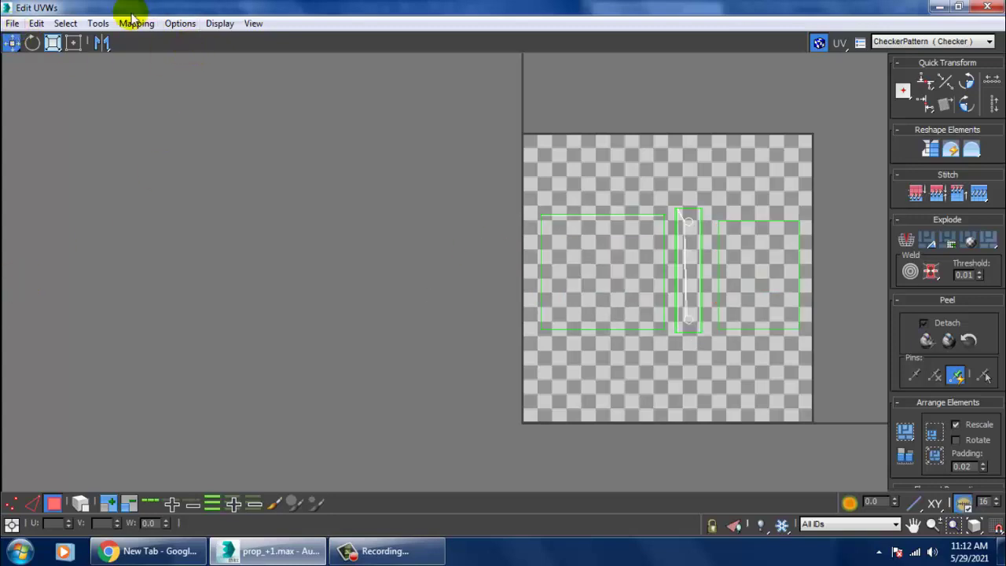
# Step: Render the binder's UV layout as a 1024×1024 UVW template image
pyautogui.click(98, 23)
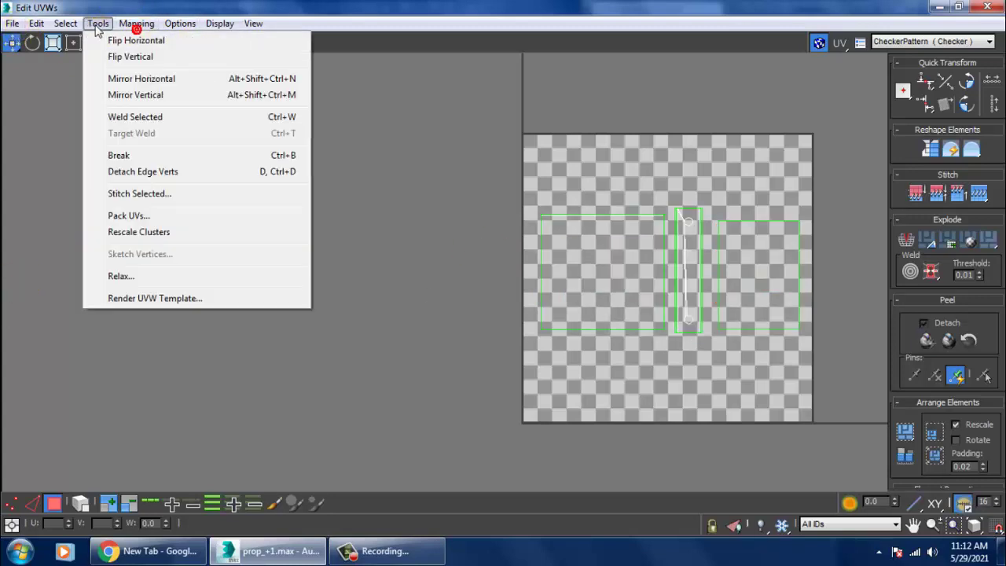
pyautogui.click(181, 298)
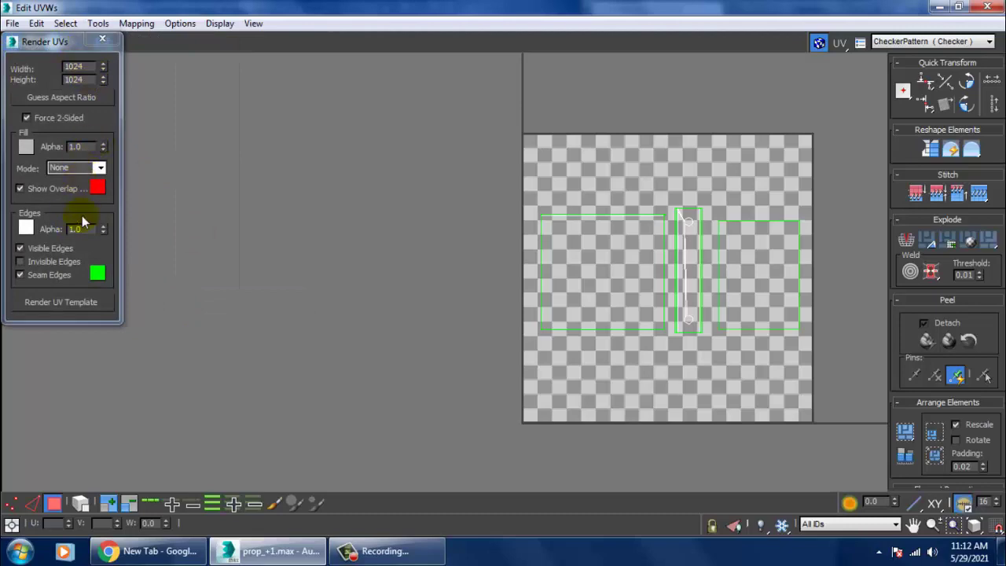
pyautogui.click(77, 300)
pyautogui.click(958, 6)
pyautogui.click(544, 91)
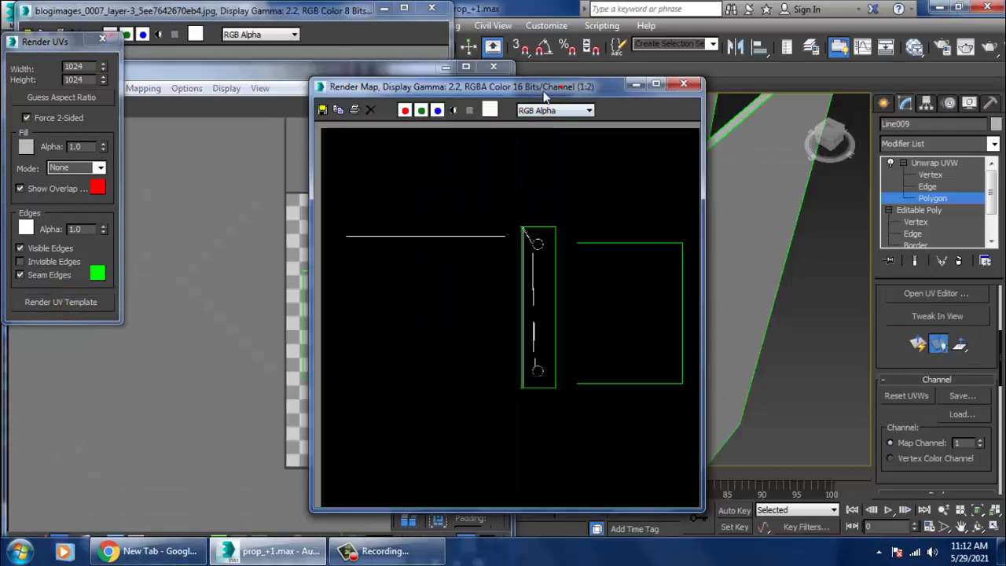
# Step: Save the rendered template as JPEG 'uvs' in D:\propp with default quality
pyautogui.click(326, 110)
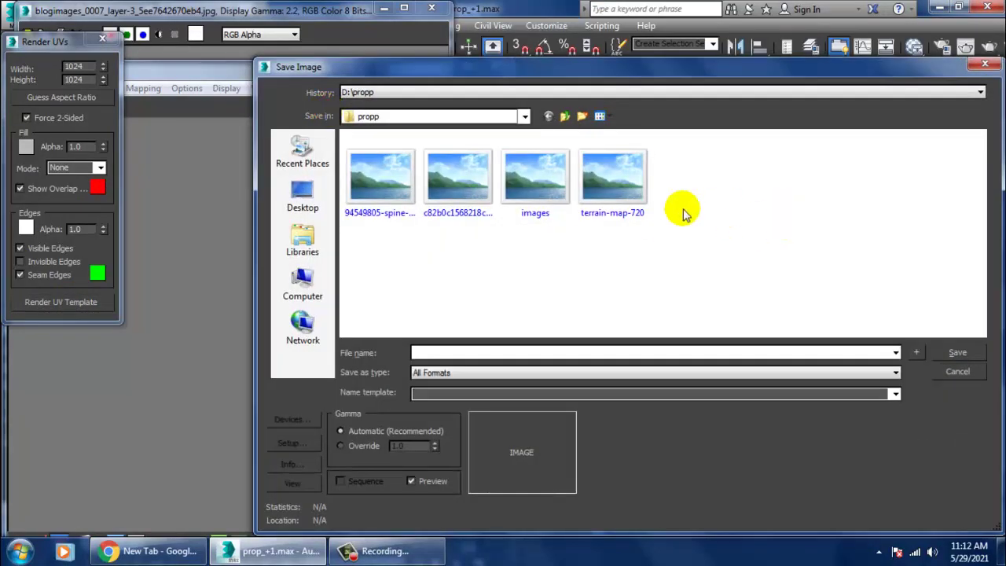
pyautogui.write('uvs')
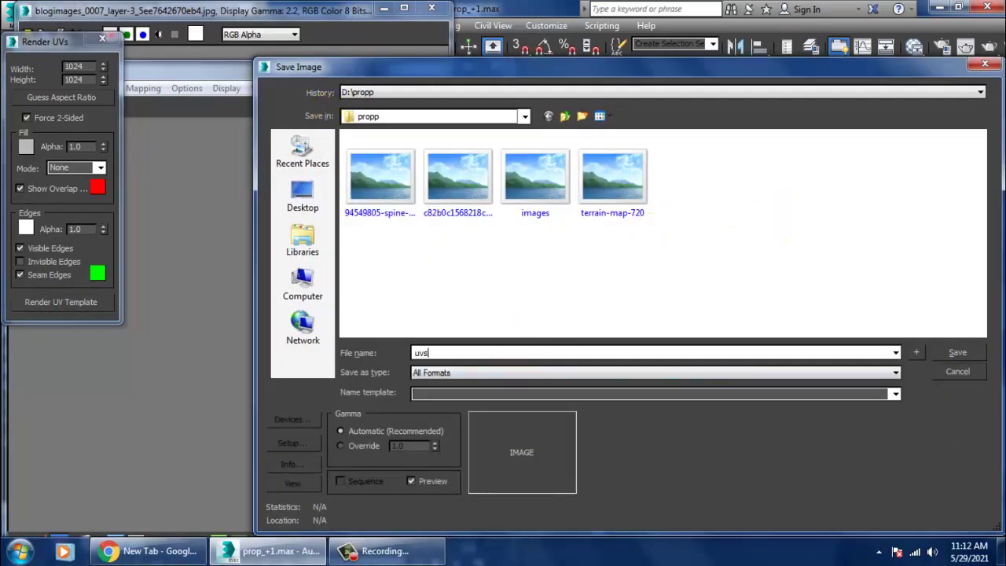
pyautogui.press('Tab')
pyautogui.press('j')
pyautogui.press('Return')
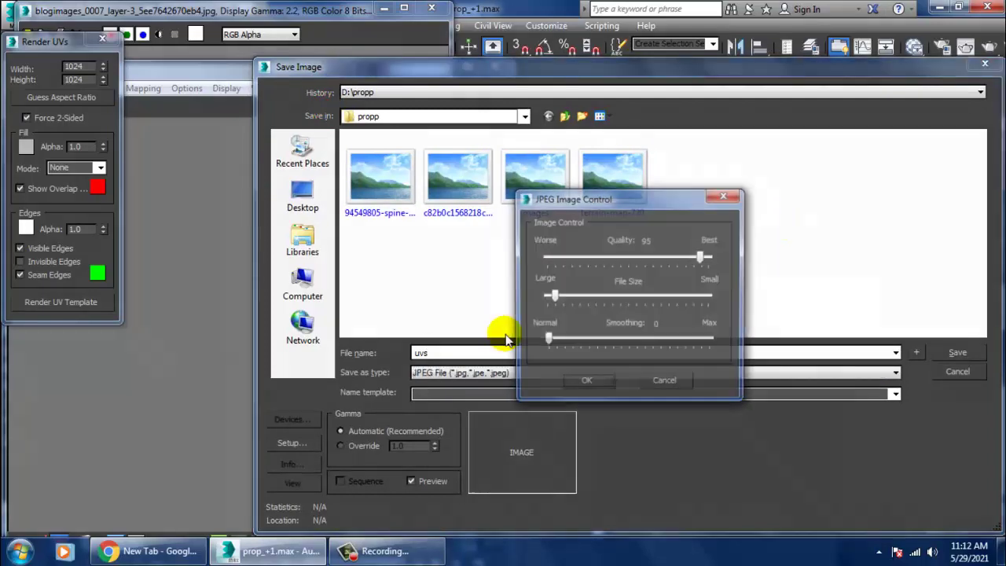
pyautogui.press('Return')
pyautogui.click(306, 510)
pyautogui.click(19, 550)
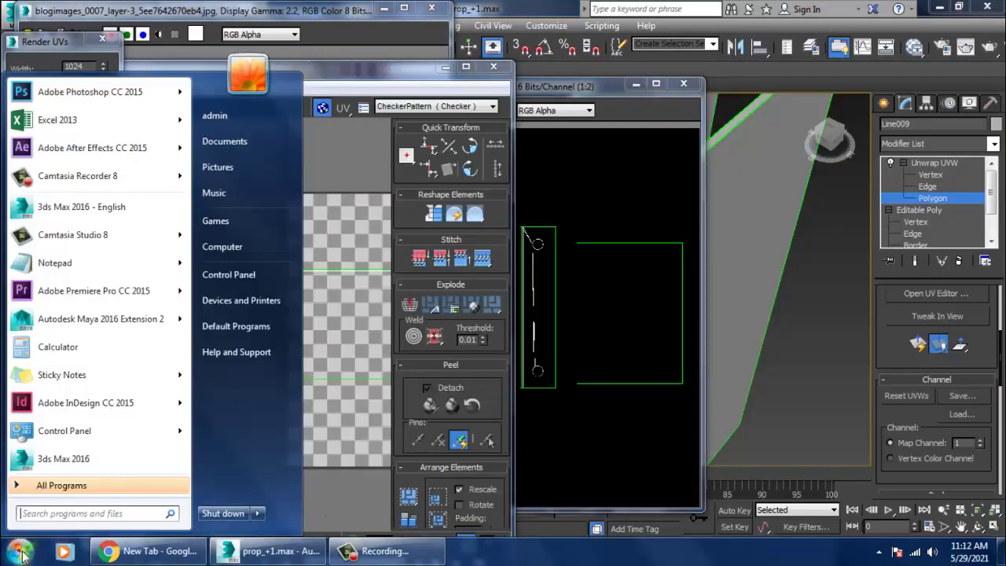
# Step: Launch Photoshop CC 2015 and close or minimize the UV editor, render, photo viewer and 3ds Max windows
pyautogui.click(106, 101)
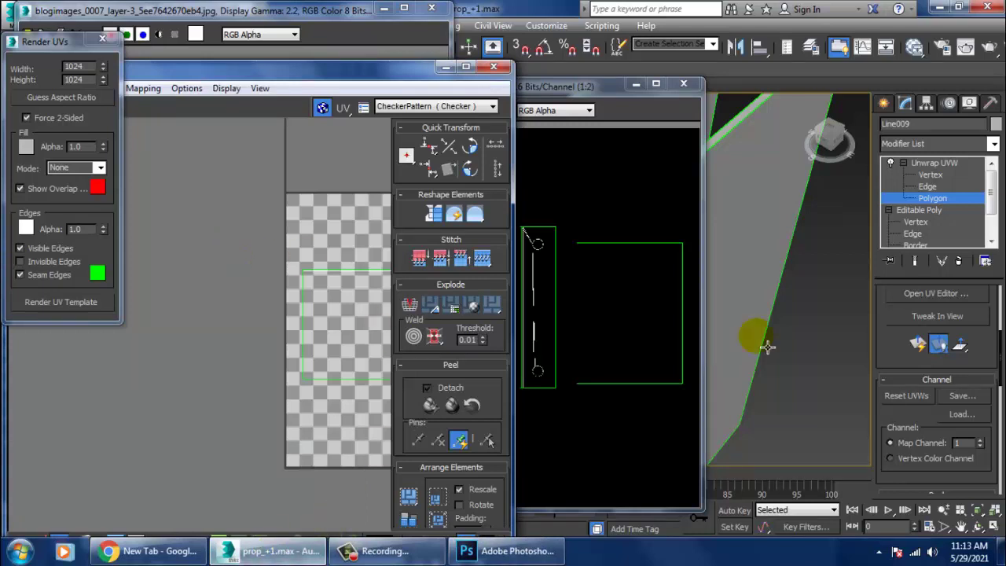
pyautogui.click(446, 66)
pyautogui.click(637, 85)
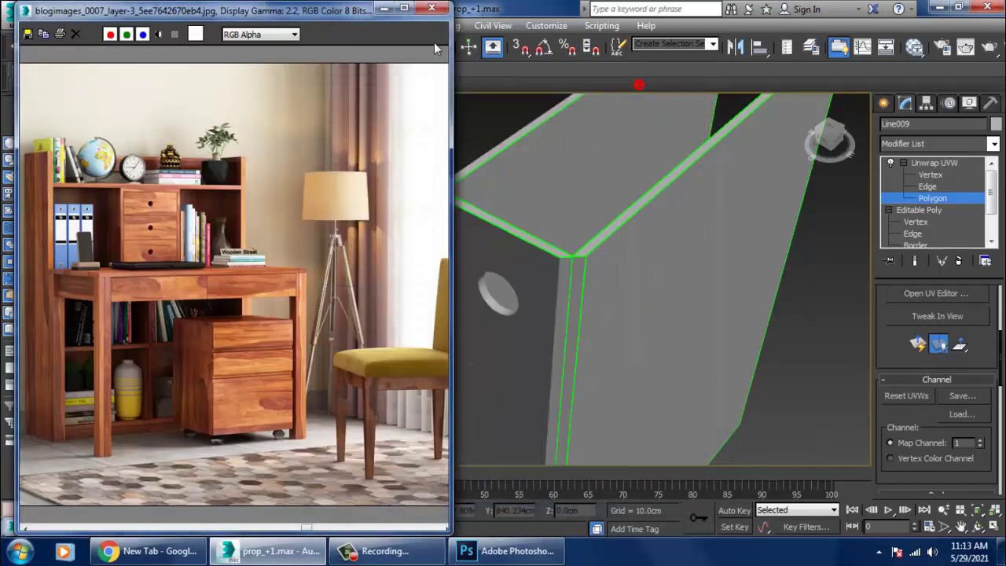
pyautogui.click(385, 11)
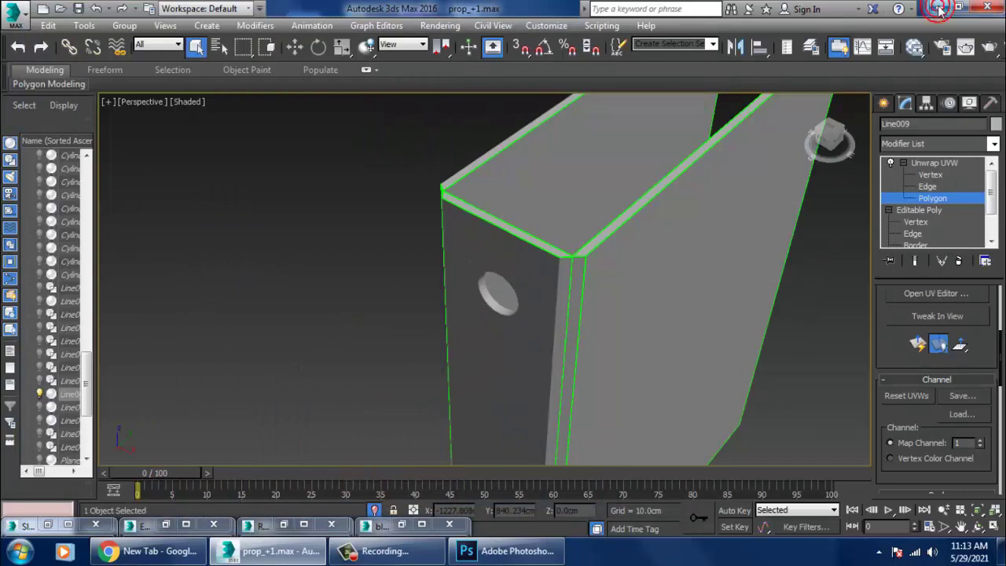
pyautogui.click(940, 9)
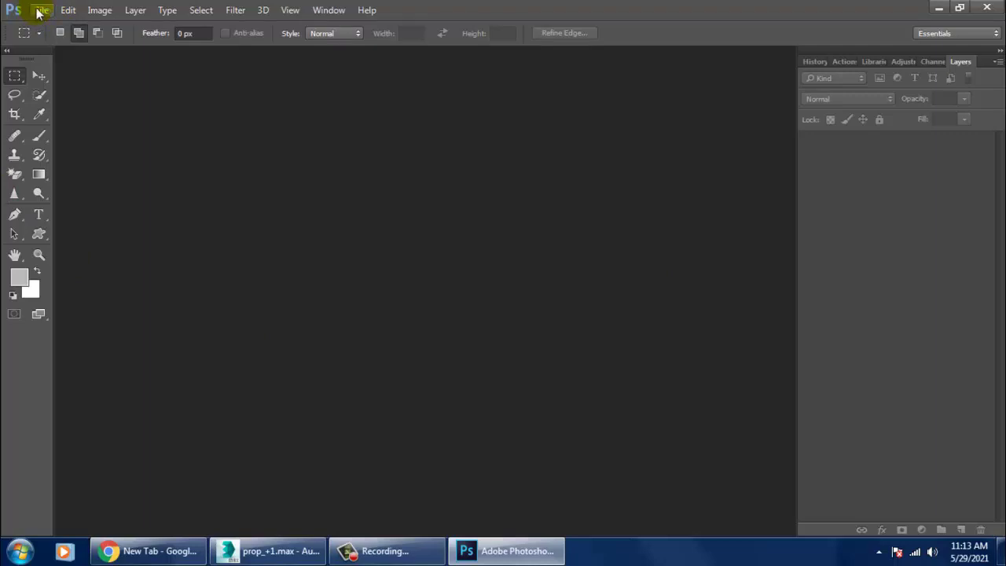
# Step: Open uvs.jpg from Local Disk D:\propp in Photoshop
pyautogui.click(39, 12)
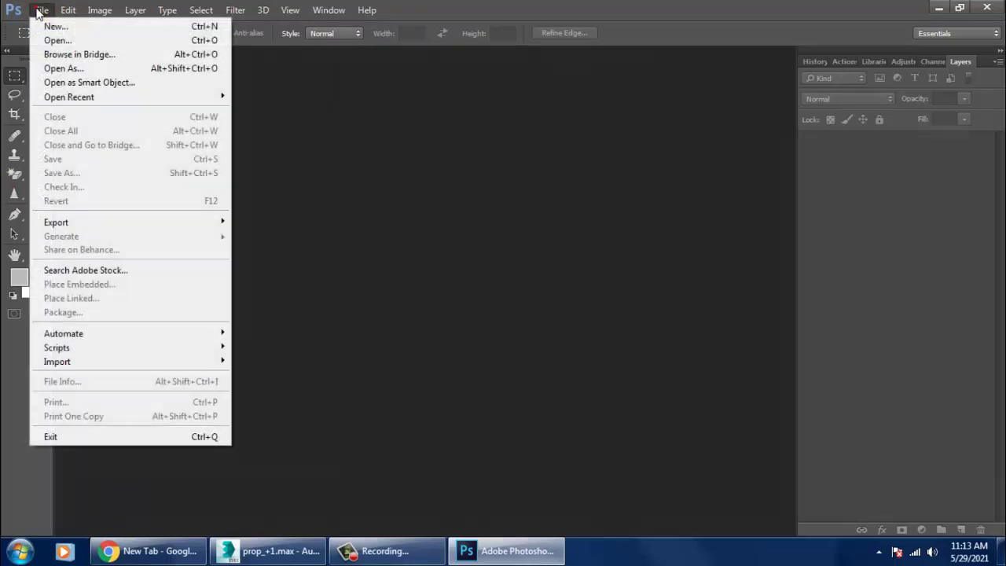
pyautogui.click(56, 53)
pyautogui.click(47, 9)
pyautogui.click(73, 39)
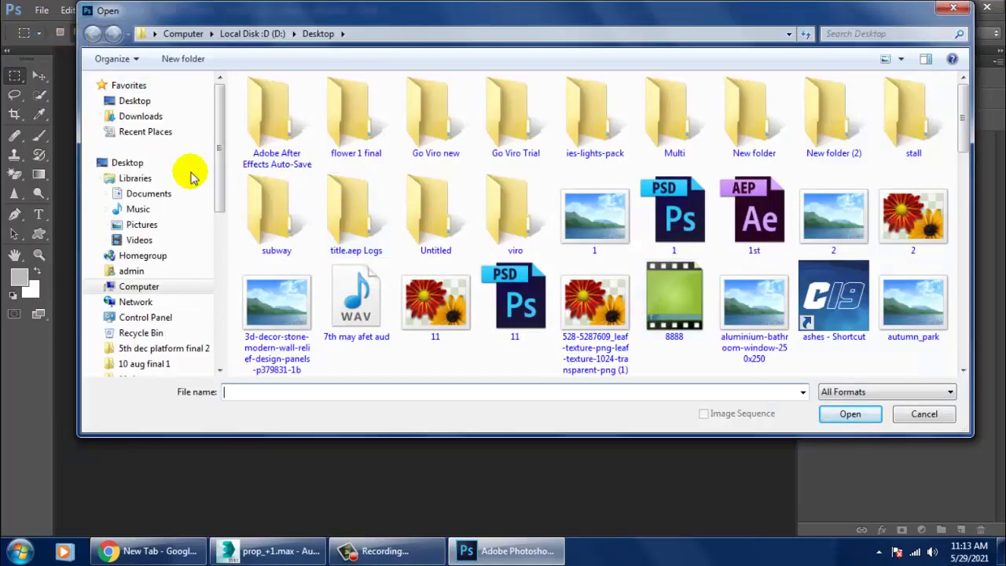
pyautogui.moveTo(218, 211)
pyautogui.mouseDown()
pyautogui.moveTo(225, 332)
pyautogui.moveTo(228, 245)
pyautogui.mouseUp()
pyautogui.click(126, 170)
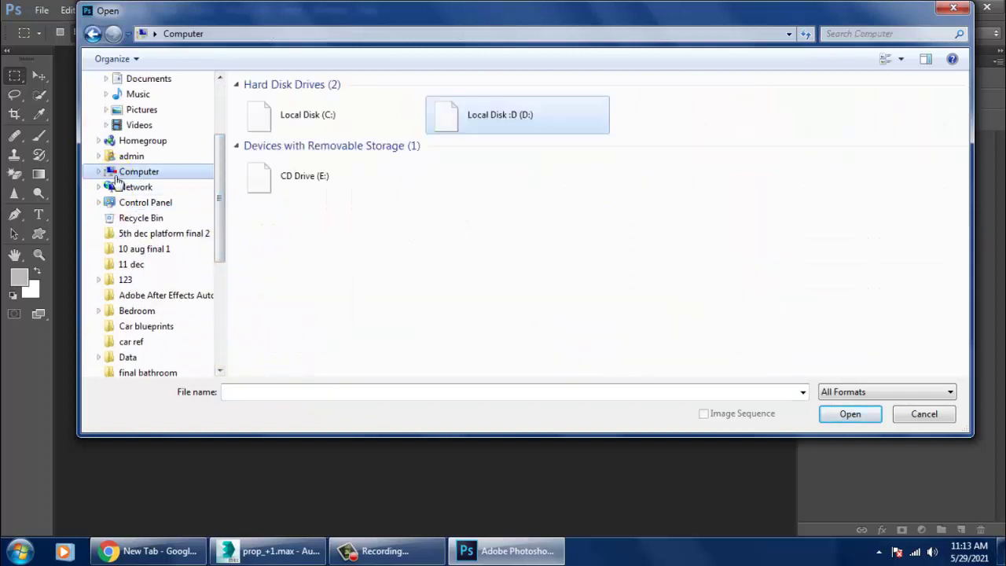
pyautogui.doubleClick(480, 114)
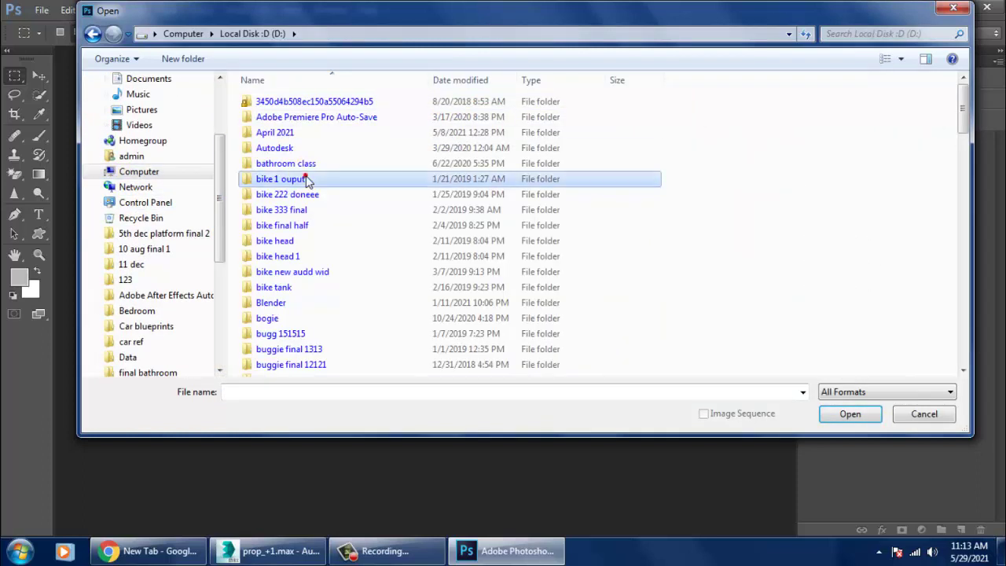
pyautogui.press('p')
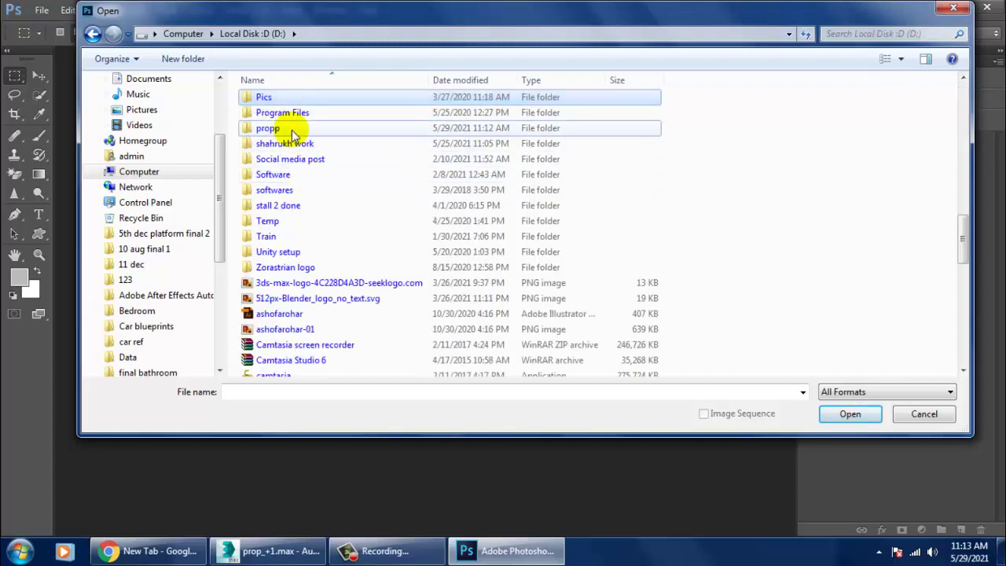
pyautogui.doubleClick(267, 127)
pyautogui.doubleClick(682, 120)
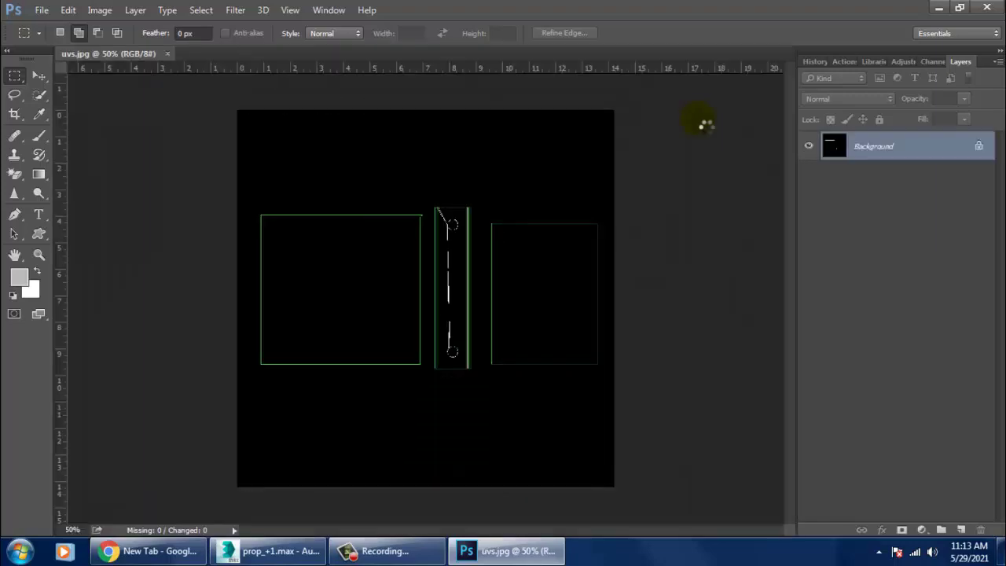
# Step: In the Open dialog, browse to the May 2021 folder on Local Disk D
pyautogui.click(41, 10)
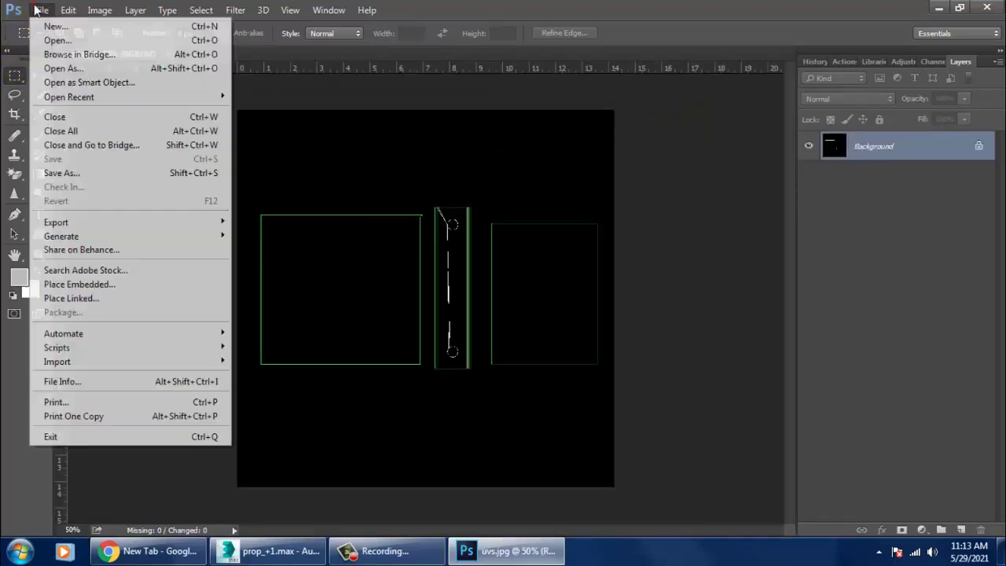
pyautogui.click(68, 37)
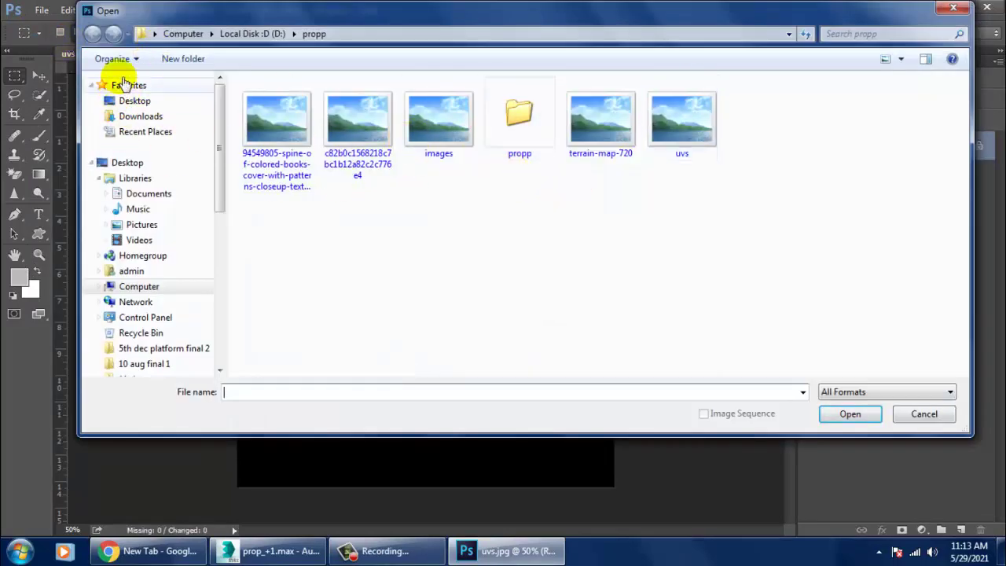
pyautogui.moveTo(135, 302)
pyautogui.click(145, 288)
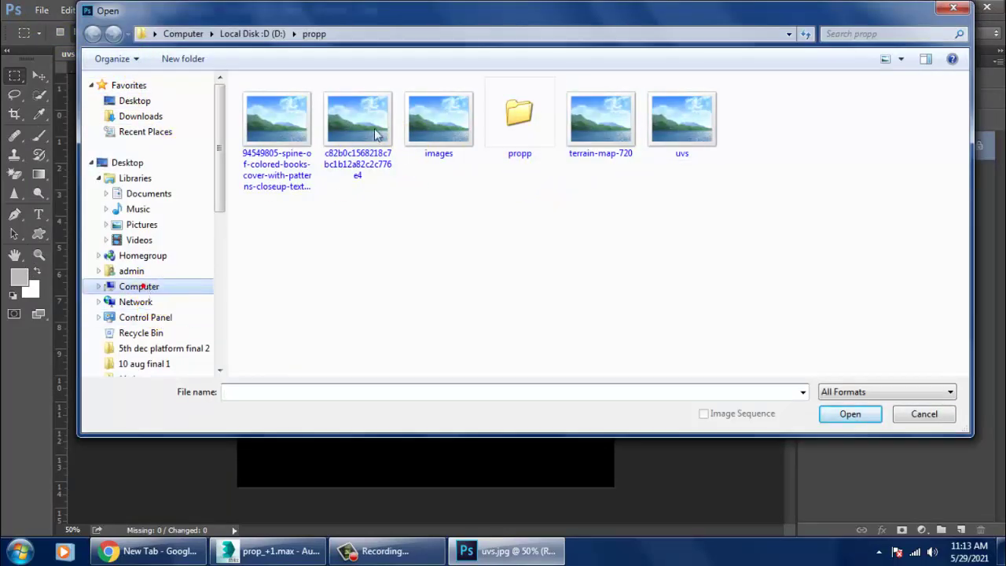
pyautogui.doubleClick(550, 116)
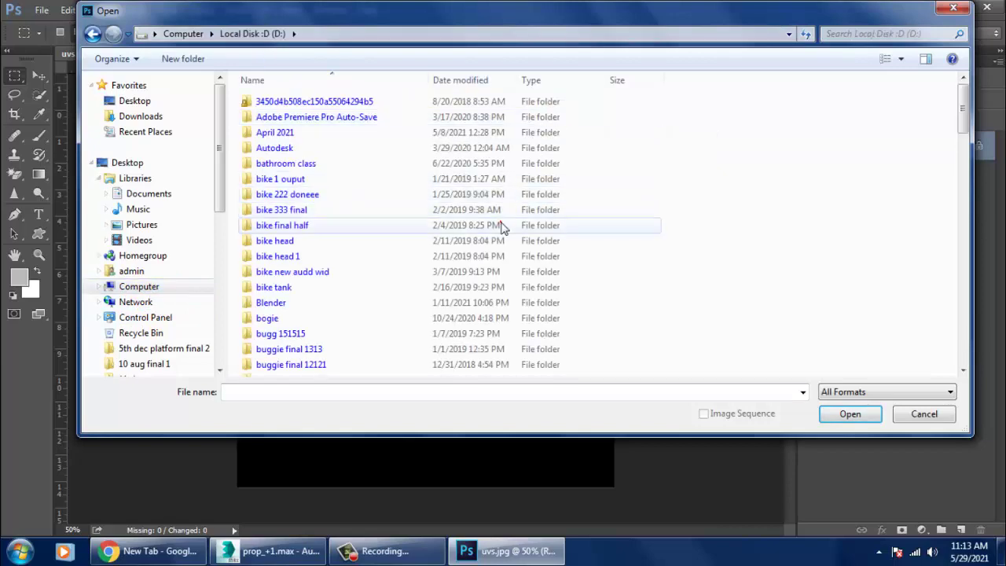
pyautogui.scroll(-10, 503, 228)
pyautogui.doubleClick(283, 110)
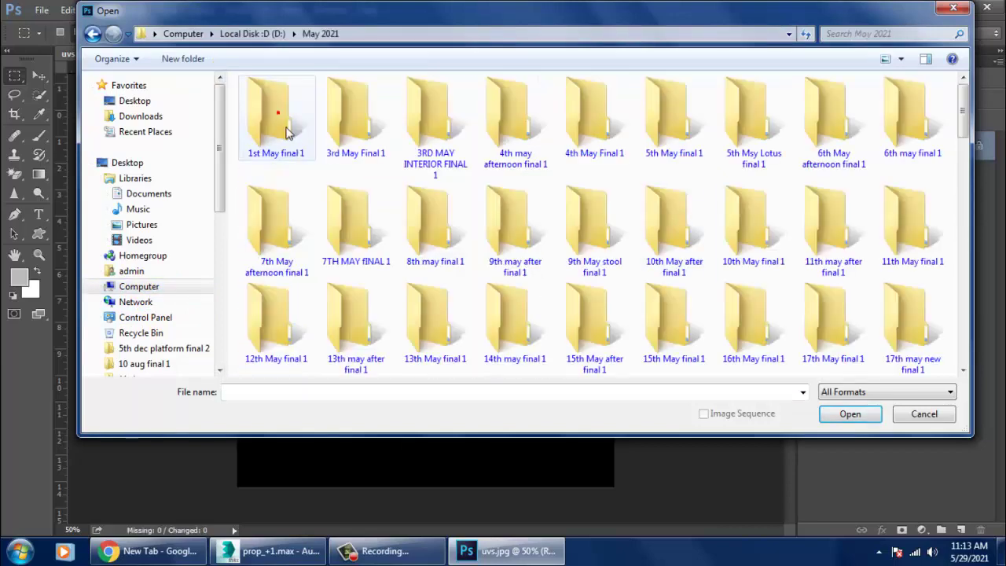
# Step: Browse the reference images and bring up options for the frontImage picture
pyautogui.scroll(-10, 673, 213)
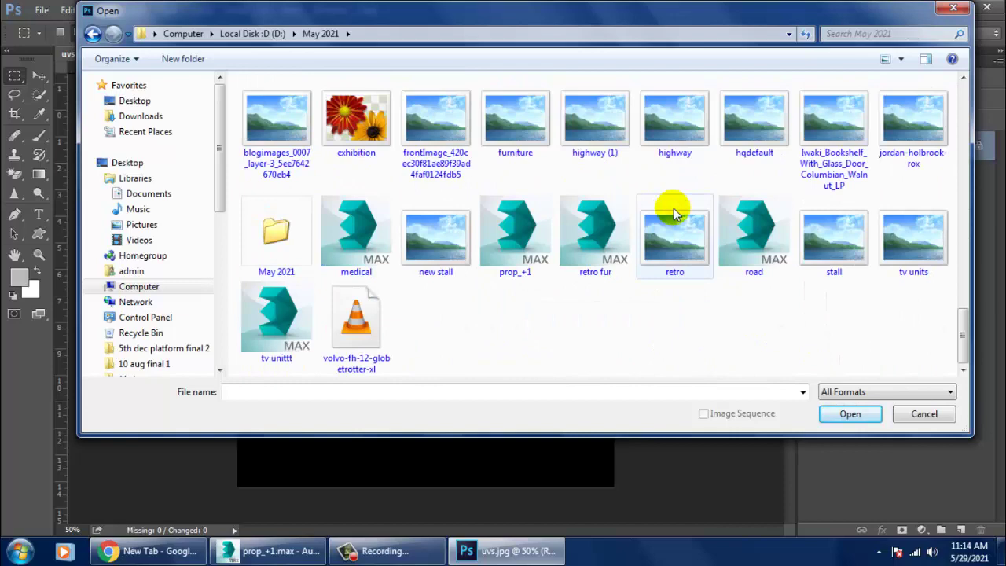
pyautogui.click(597, 110)
pyautogui.scroll(5, 582, 177)
pyautogui.scroll(-5, 678, 214)
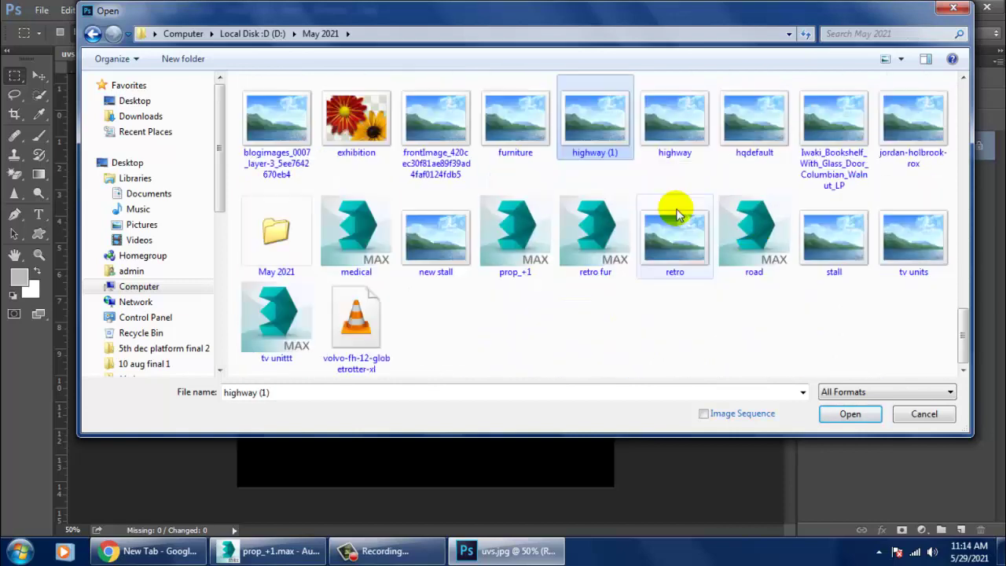
pyautogui.click(754, 118)
pyautogui.click(271, 139)
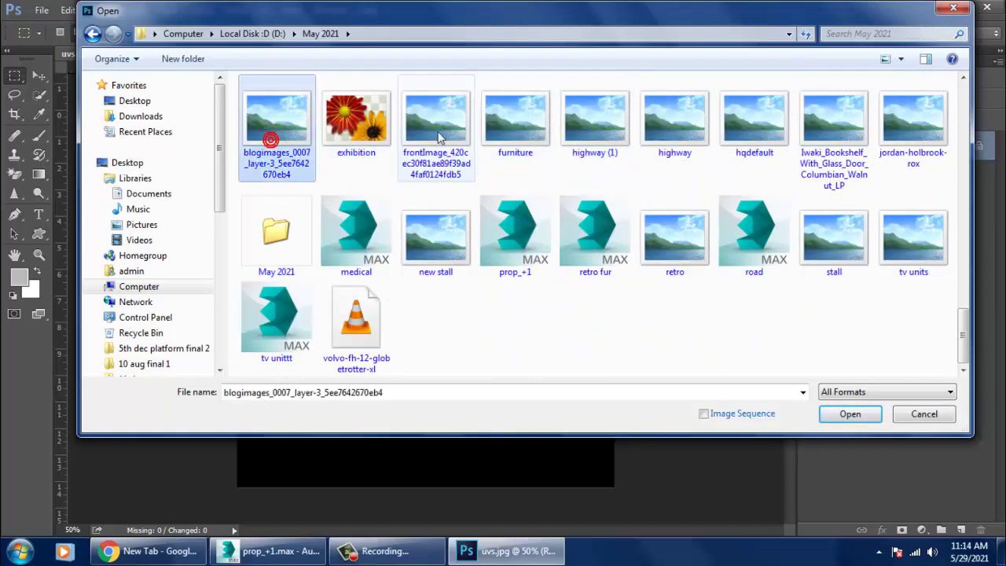
pyautogui.click(439, 136)
pyautogui.rightClick(450, 140)
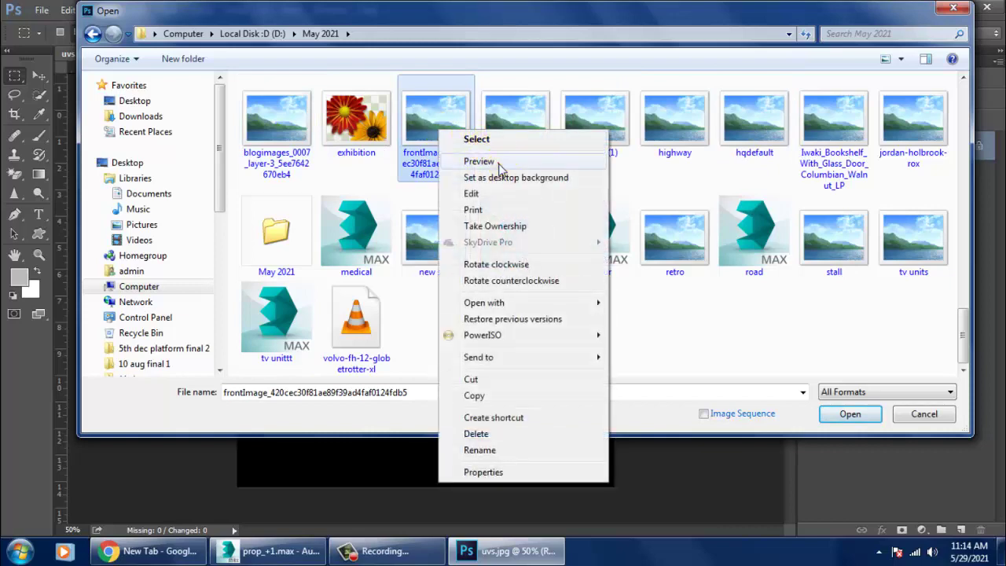
# Step: Preview the furniture photos in Windows Photo Viewer, ending on the bookshelf desk, then close it
pyautogui.click(481, 159)
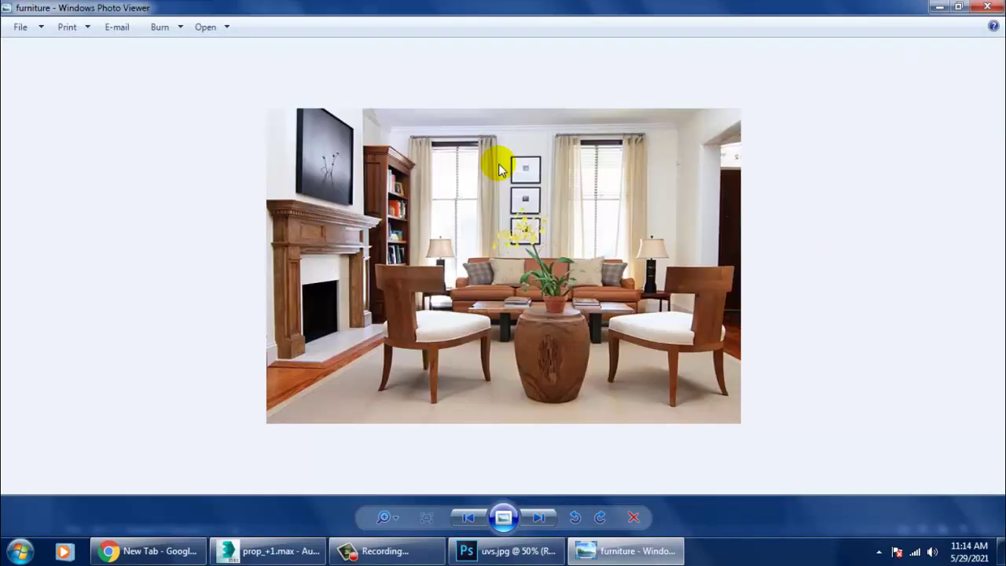
pyautogui.press('Right')
pyautogui.press('Right')
pyautogui.press('Right')
pyautogui.press('Right')
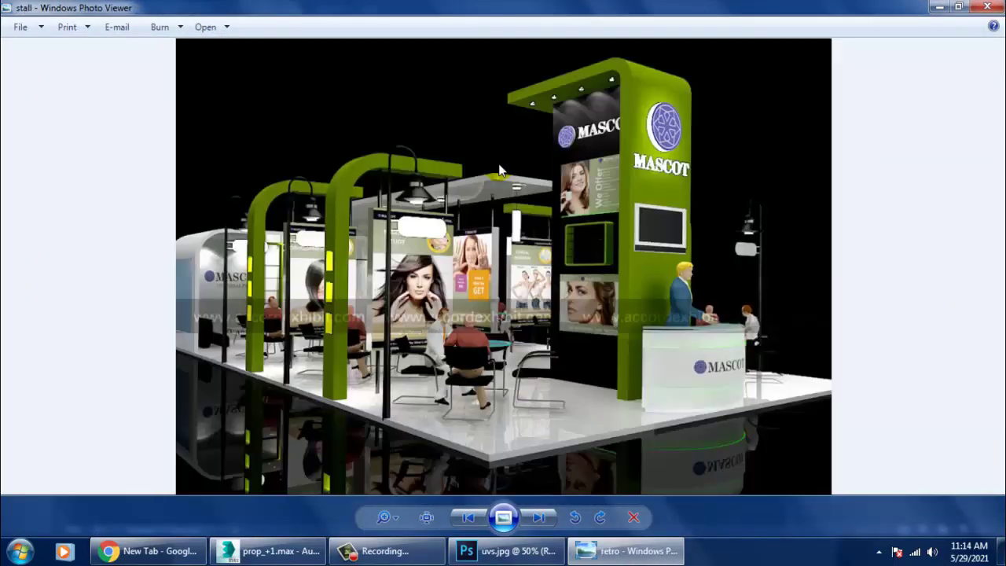
pyautogui.press('Right')
pyautogui.press('Right')
pyautogui.press('Right')
pyautogui.press('Left')
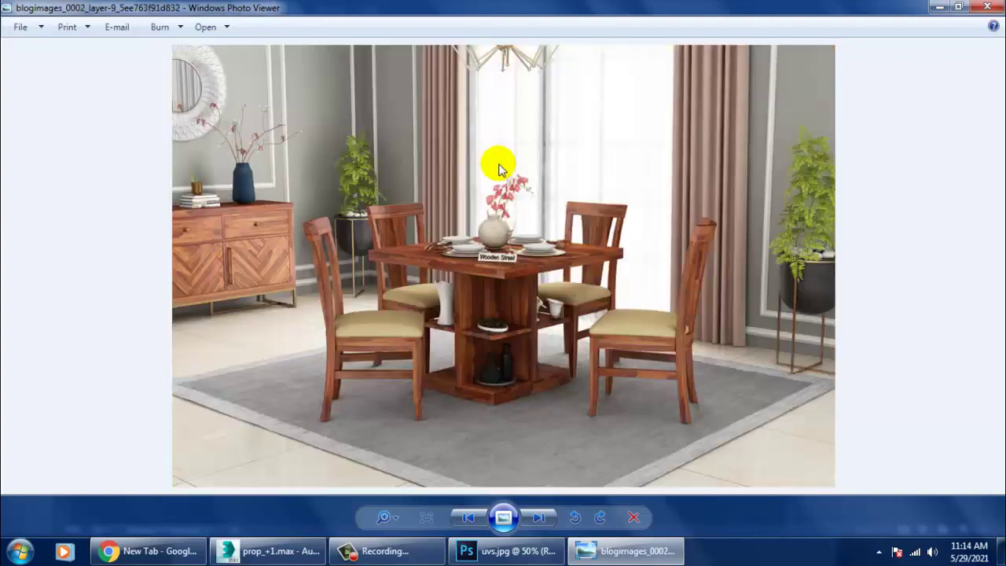
pyautogui.press('Right')
pyautogui.press('Left')
pyautogui.press('Right')
pyautogui.press('Right')
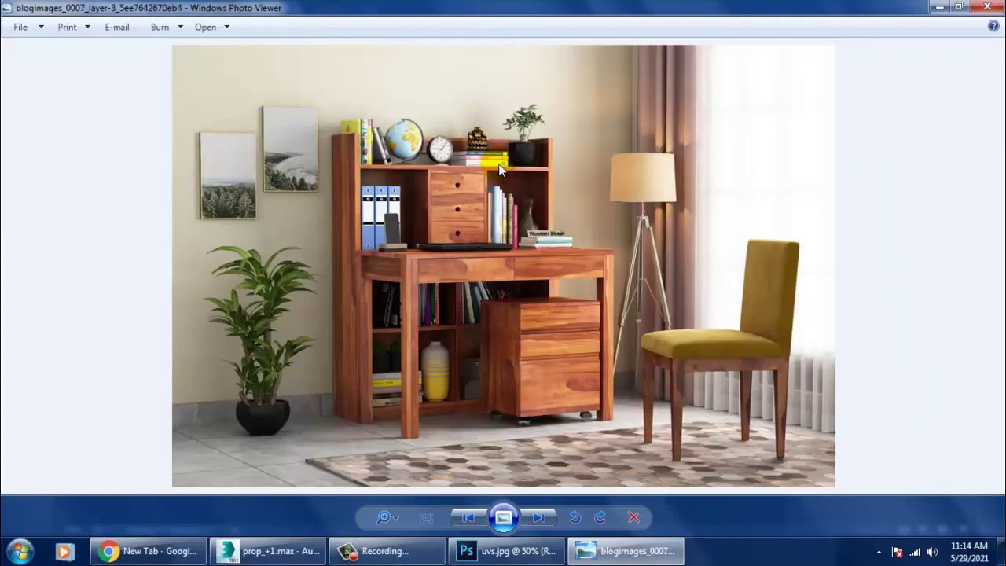
pyautogui.click(989, 7)
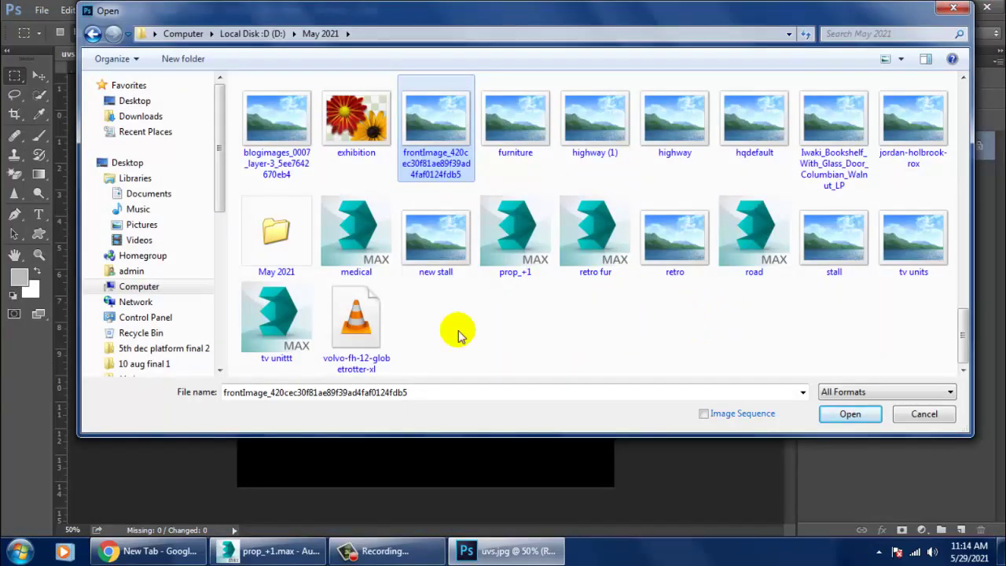
# Step: Open the blogimages desk photo and unlock its Background as Layer 0
pyautogui.click(248, 118)
pyautogui.doubleClick(247, 118)
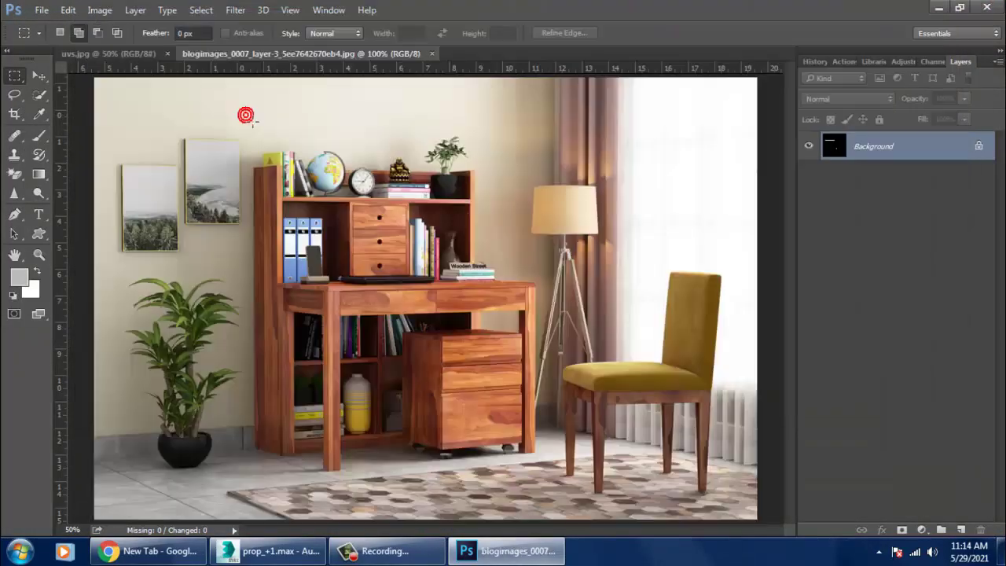
pyautogui.keyDown('alt'); pyautogui.scroll(1, 433, 230); pyautogui.keyUp('alt')
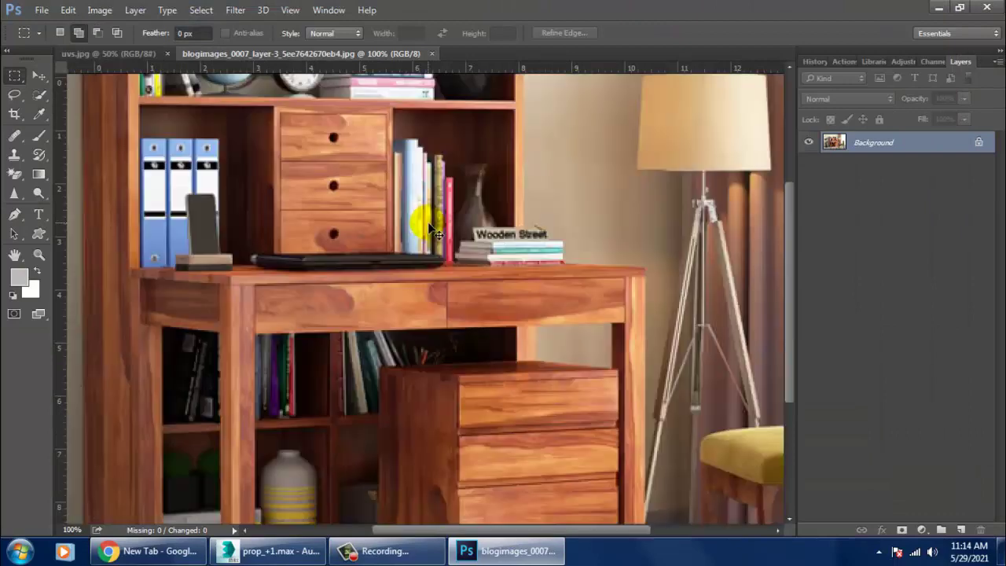
pyautogui.doubleClick(855, 145)
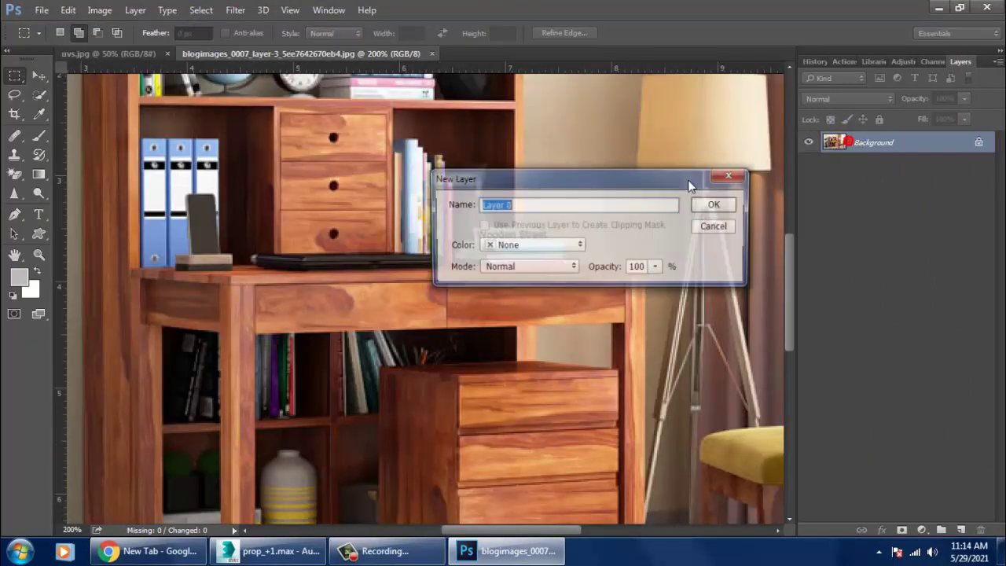
pyautogui.click(703, 203)
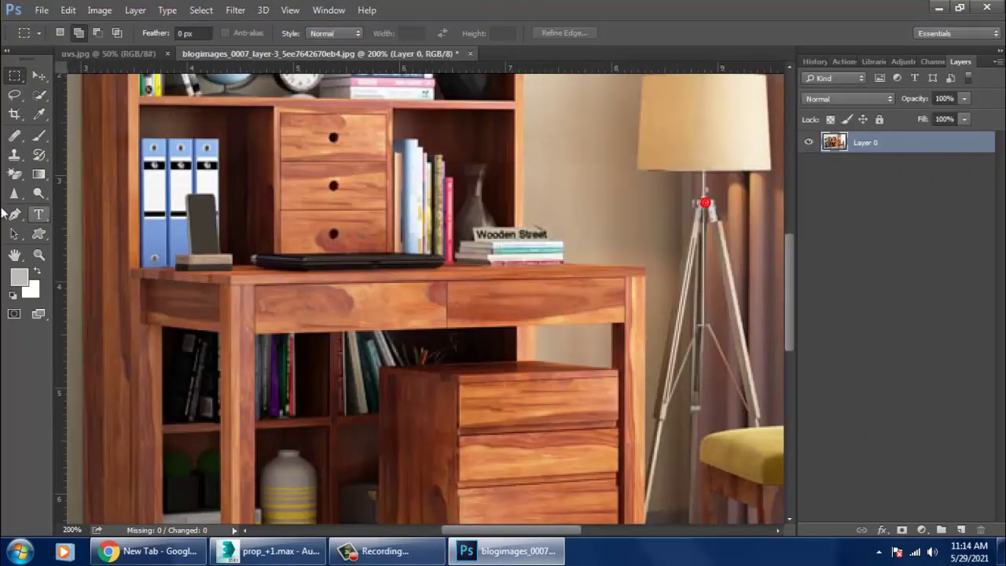
# Step: Eyedrop the binders' light blue as foreground colour and return to uvs.jpg
pyautogui.click(40, 114)
pyautogui.click(160, 151)
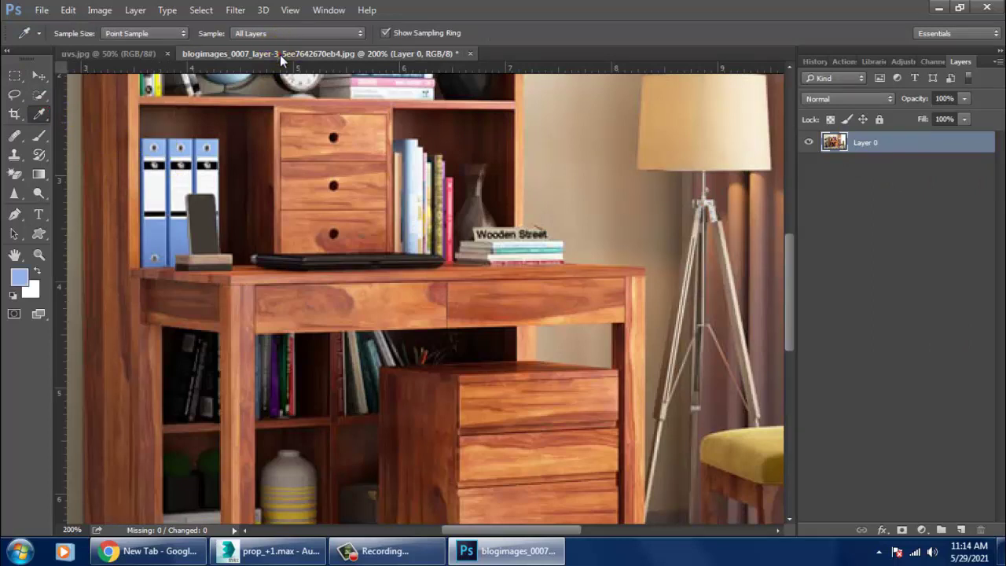
pyautogui.click(93, 51)
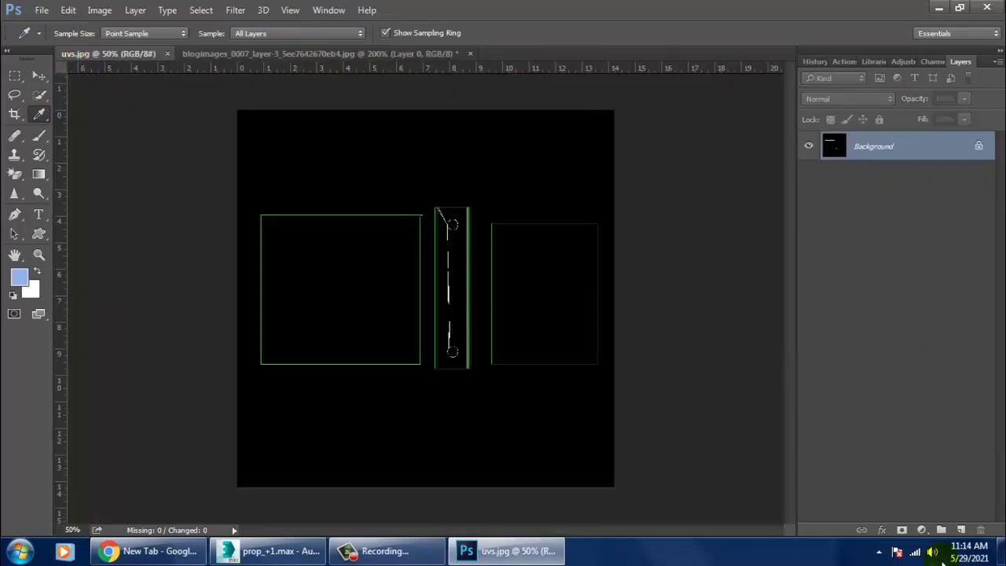
# Step: Add Layer 1 filled with the light blue, blended in Screen mode
pyautogui.click(960, 530)
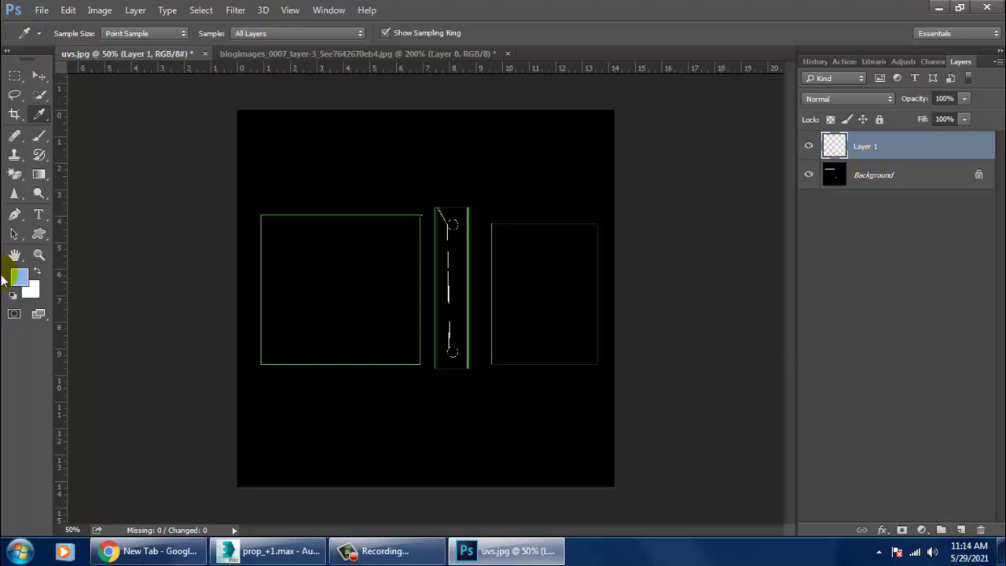
pyautogui.hotkey('alt', 'BackSpace')
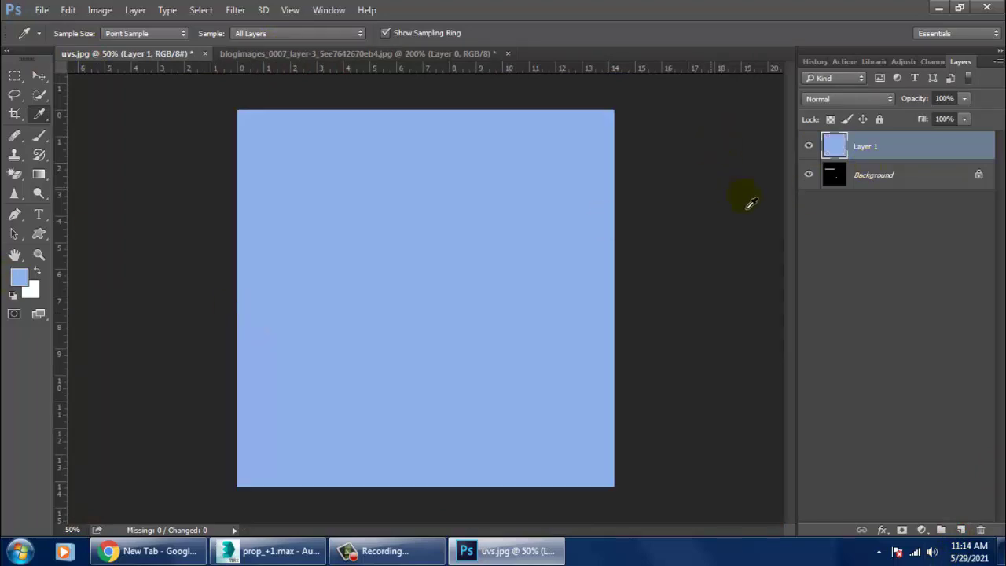
pyautogui.click(835, 96)
pyautogui.click(817, 200)
# Step: Zoom closer into the desk reference photo and zoom the UV layout to 100%
pyautogui.click(39, 75)
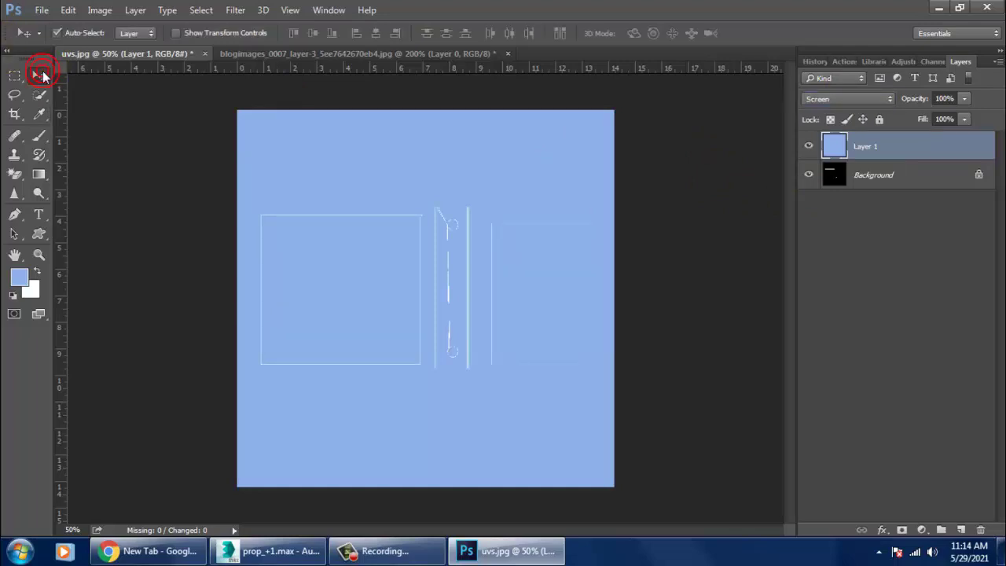
pyautogui.hotkey('ctrl', '+')
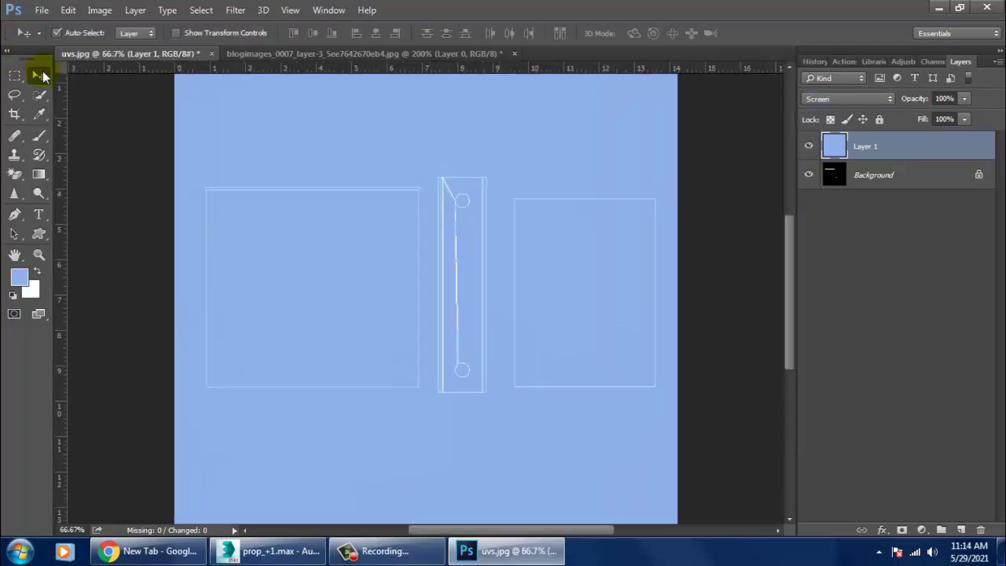
pyautogui.click(294, 52)
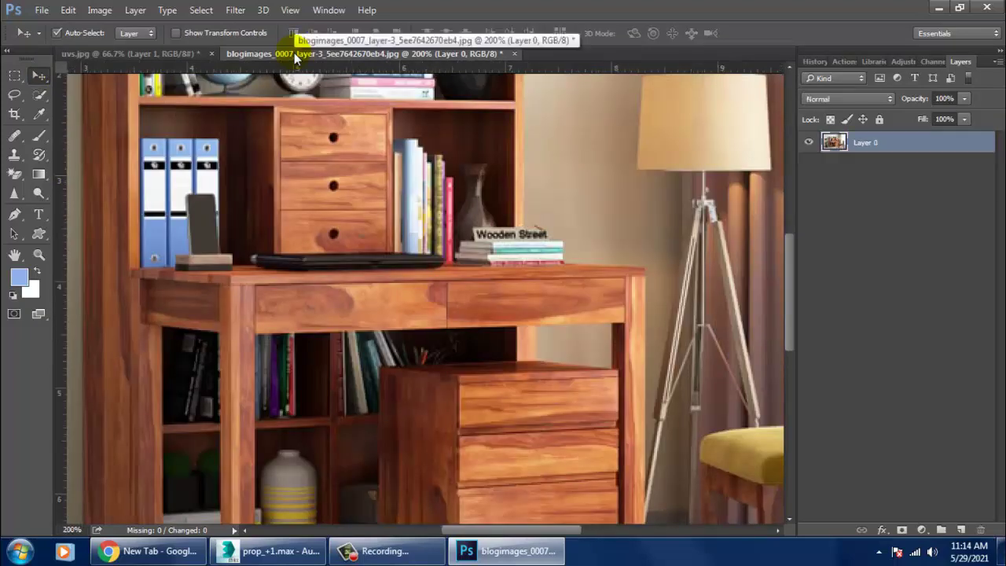
pyautogui.hotkey('ctrl', '+')
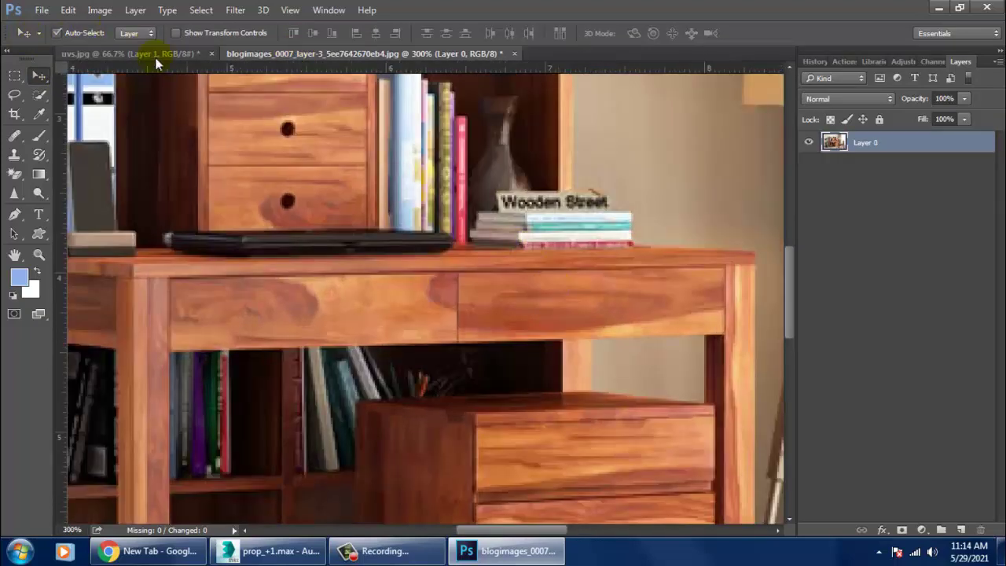
pyautogui.click(156, 55)
pyautogui.hotkey('ctrl', '+')
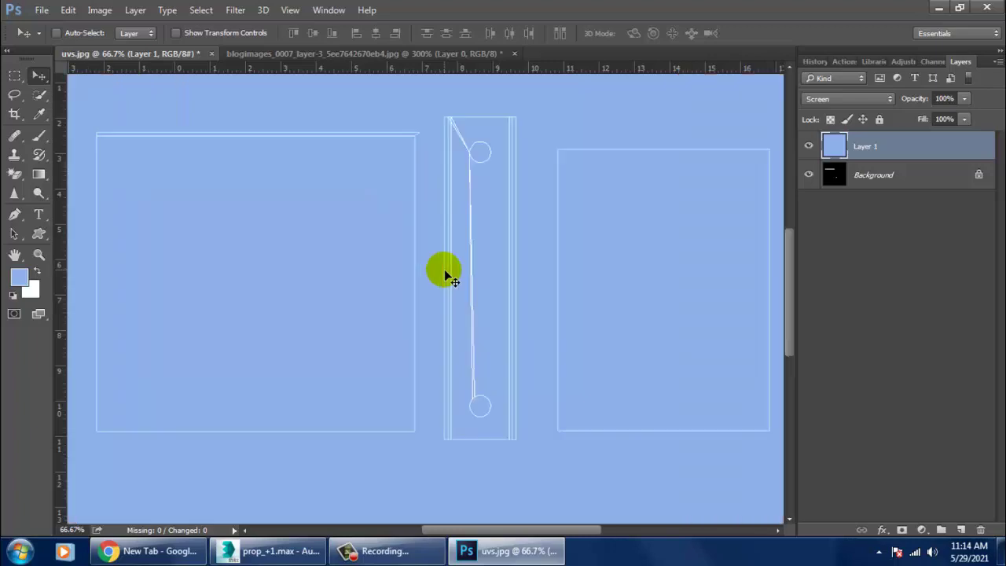
# Step: On a new Layer 2, fill a white label rectangle down the binder spine
pyautogui.click(961, 531)
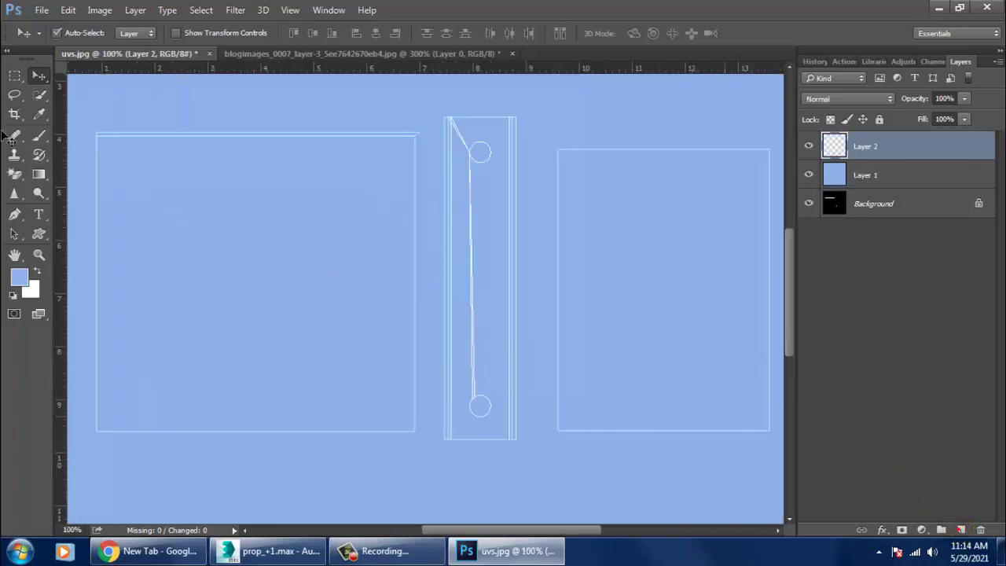
pyautogui.click(20, 75)
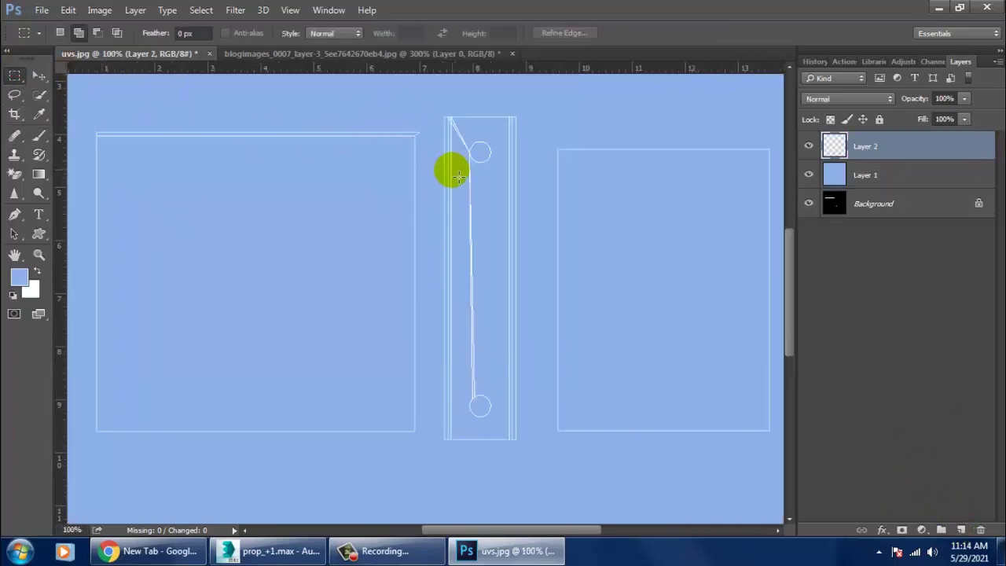
pyautogui.moveTo(455, 197)
pyautogui.mouseDown()
pyautogui.moveTo(504, 385)
pyautogui.moveTo(503, 354)
pyautogui.mouseUp()
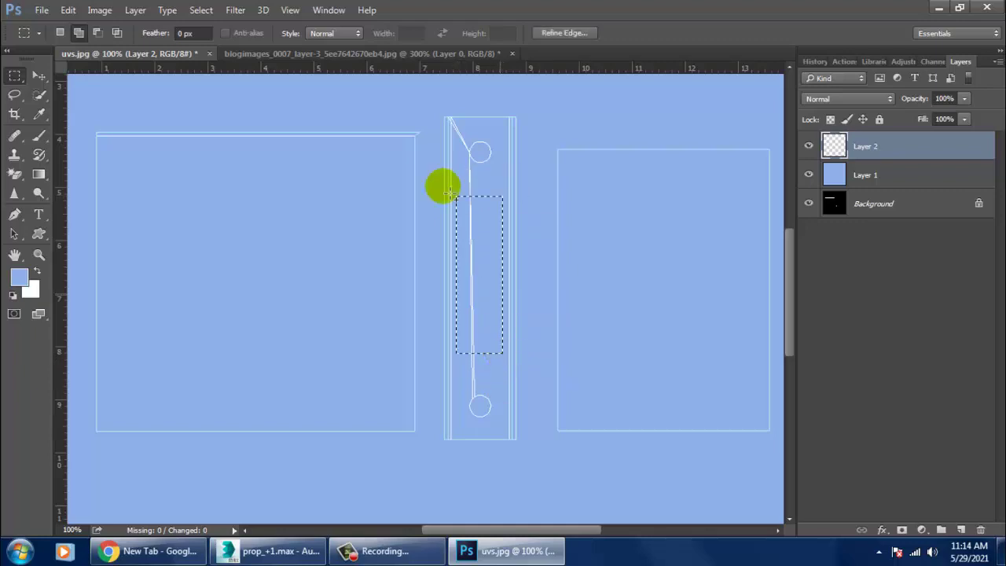
pyautogui.click(268, 55)
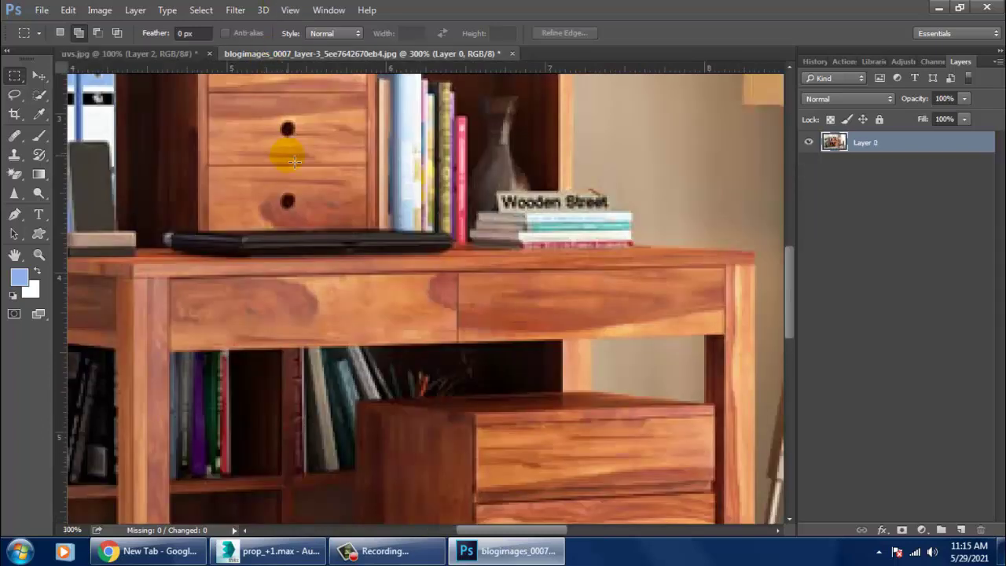
pyautogui.hotkey('ctrl', '-')
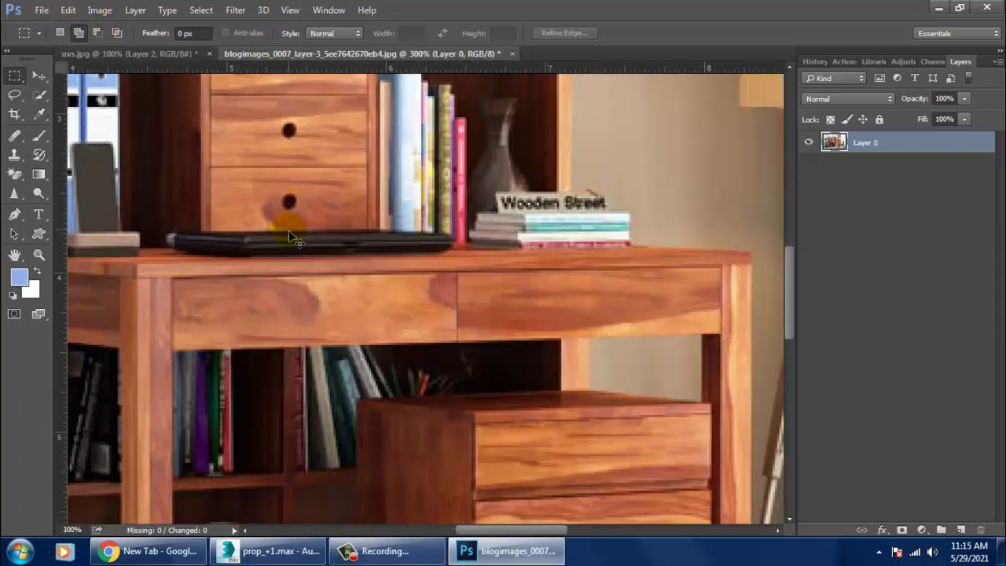
pyautogui.click(132, 53)
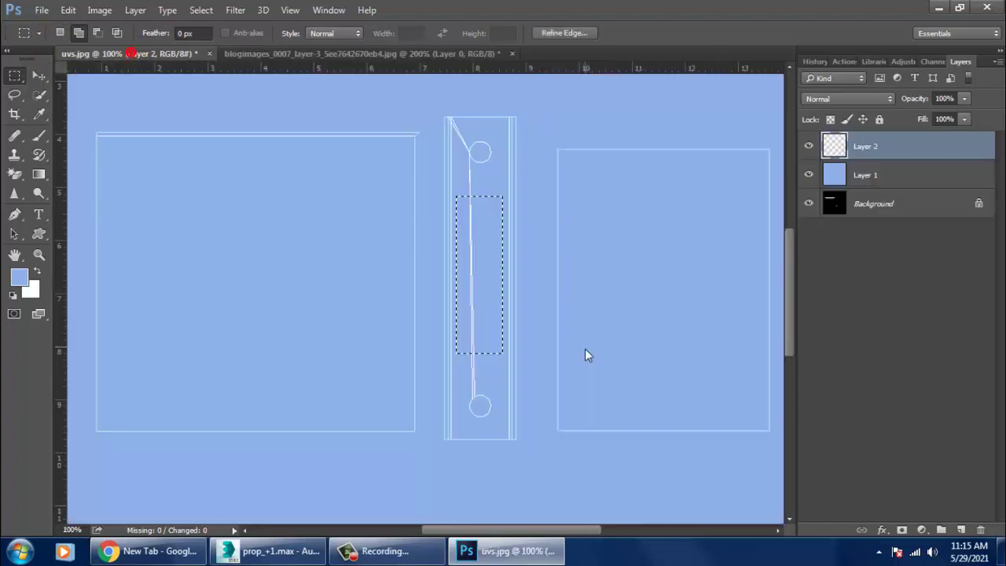
pyautogui.click(460, 192)
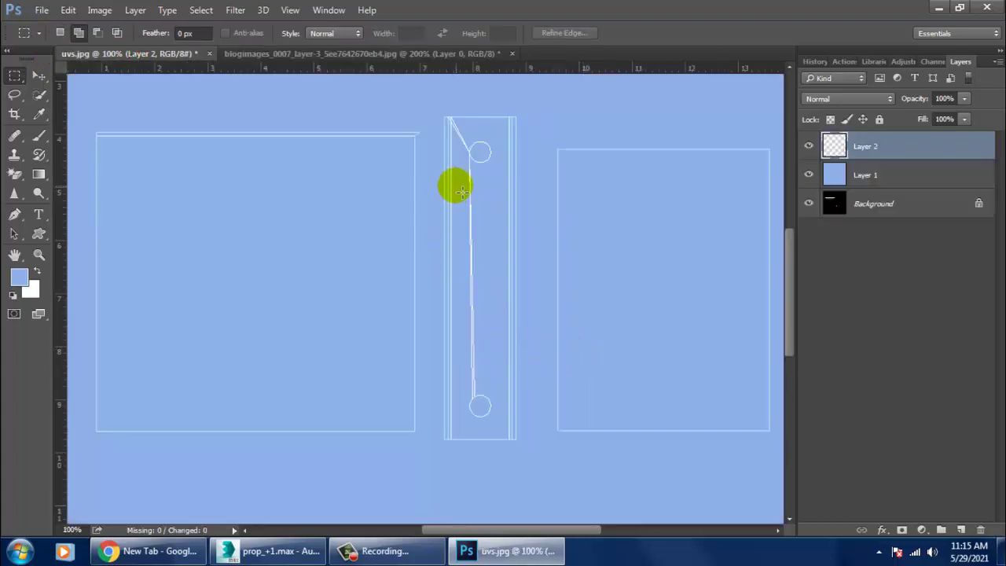
pyautogui.moveTo(458, 187); pyautogui.dragTo(505, 327)
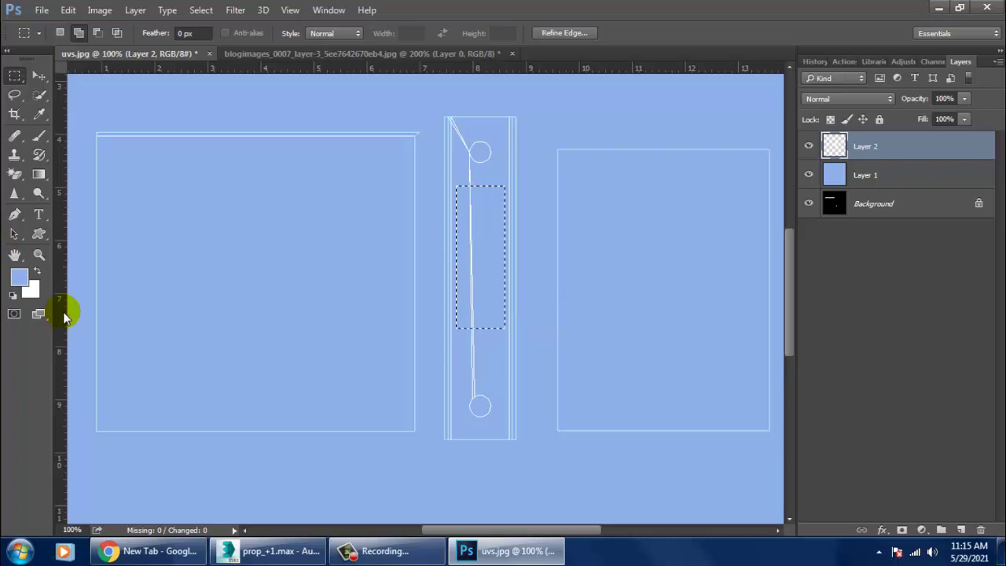
pyautogui.hotkey('ctrl', 'BackSpace')
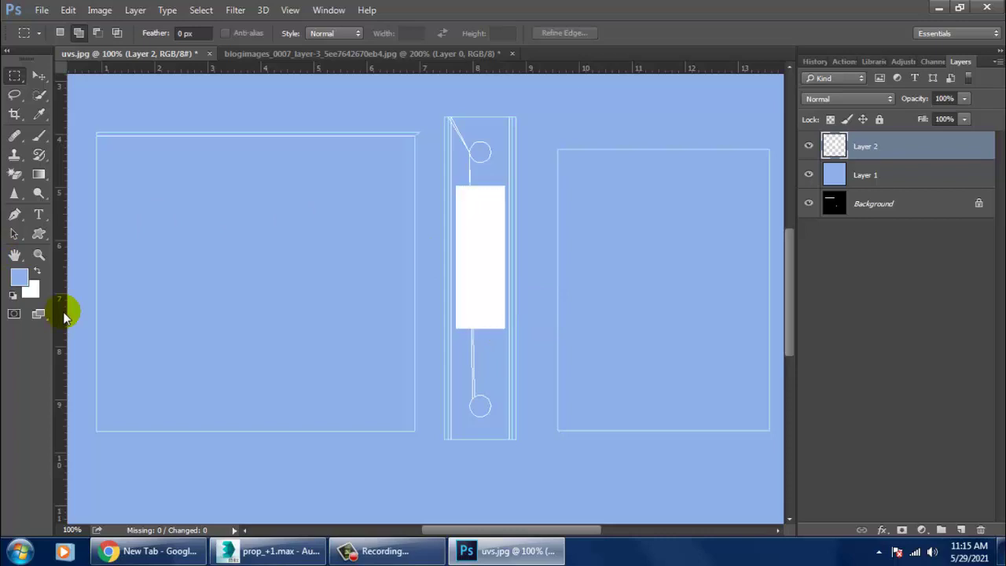
# Step: Select a thin band across the top of the white label
pyautogui.click(239, 51)
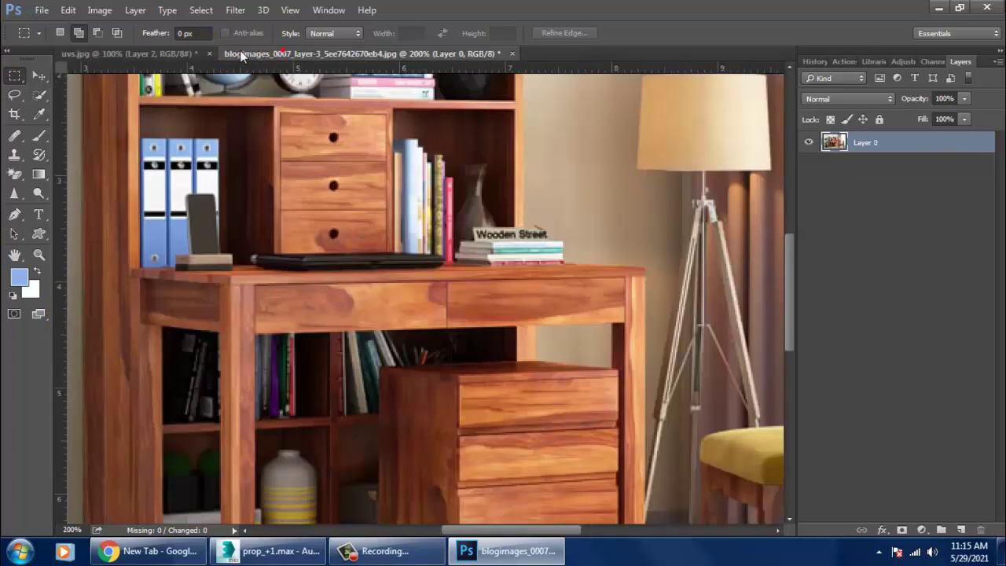
pyautogui.click(172, 52)
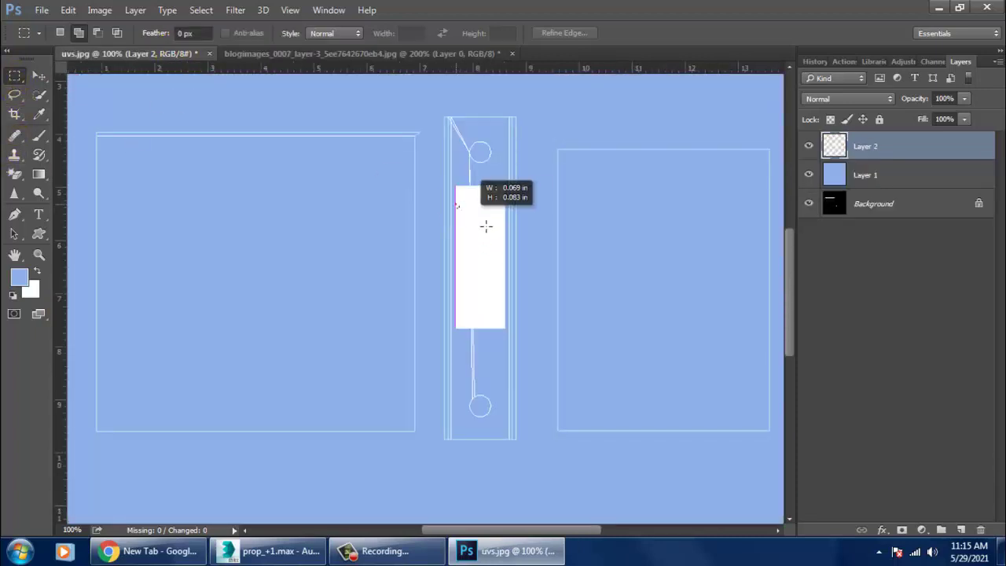
pyautogui.moveTo(456, 204); pyautogui.dragTo(502, 219)
# Step: Fill a band selection on a new layer with black across the spine label's top
pyautogui.click(962, 530)
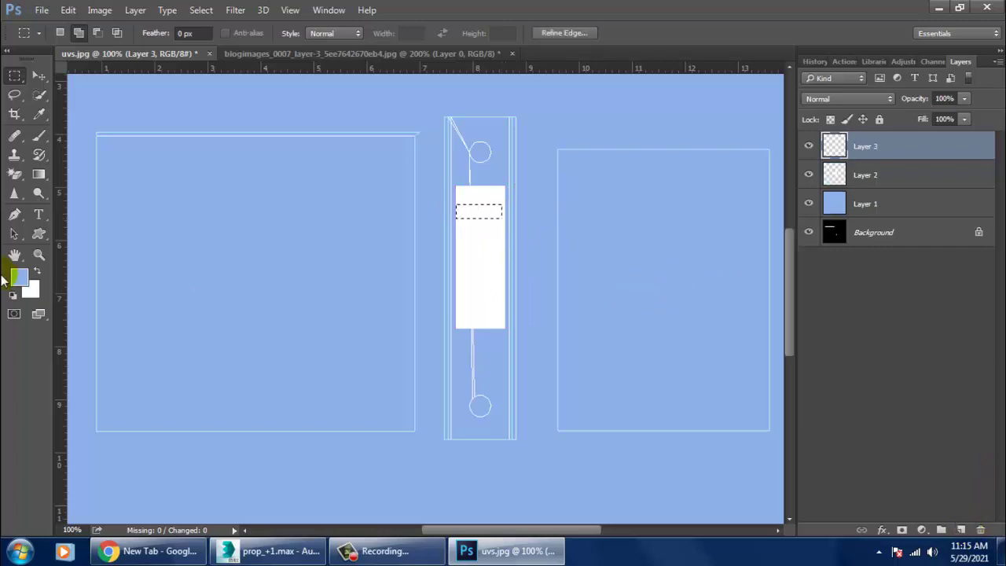
pyautogui.click(24, 280)
pyautogui.moveTo(449, 256); pyautogui.dragTo(473, 312)
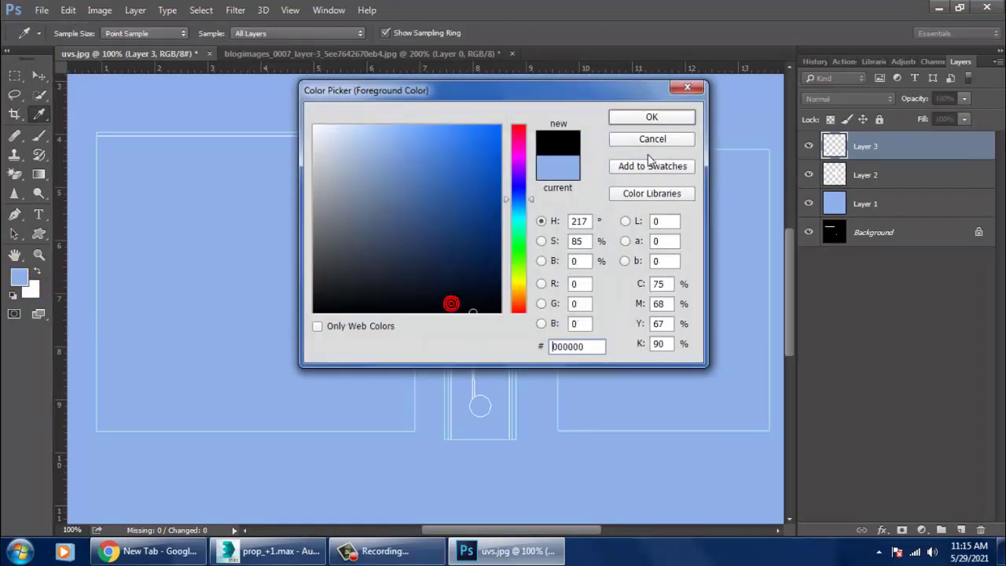
pyautogui.click(652, 119)
pyautogui.hotkey('alt', 'BackSpace')
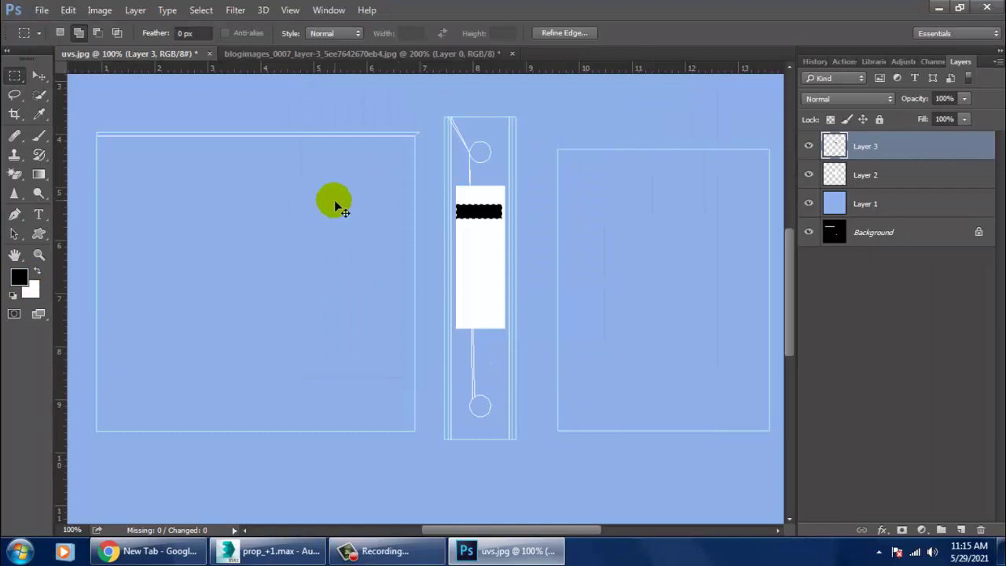
# Step: Widen the top black band to span the full width of the label
pyautogui.click(38, 75)
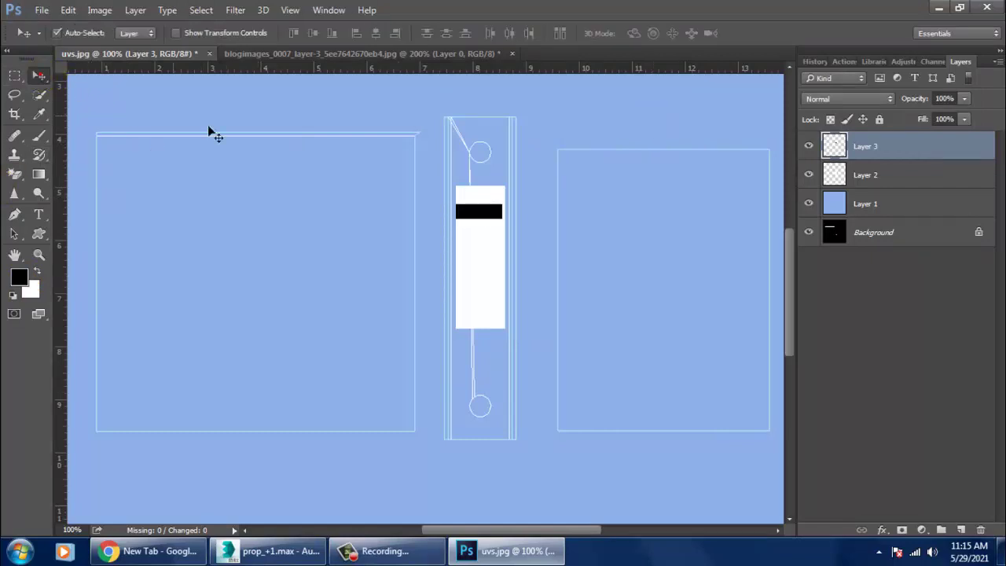
pyautogui.hotkey('ctrl', 't')
pyautogui.hotkey('ctrl', '+')
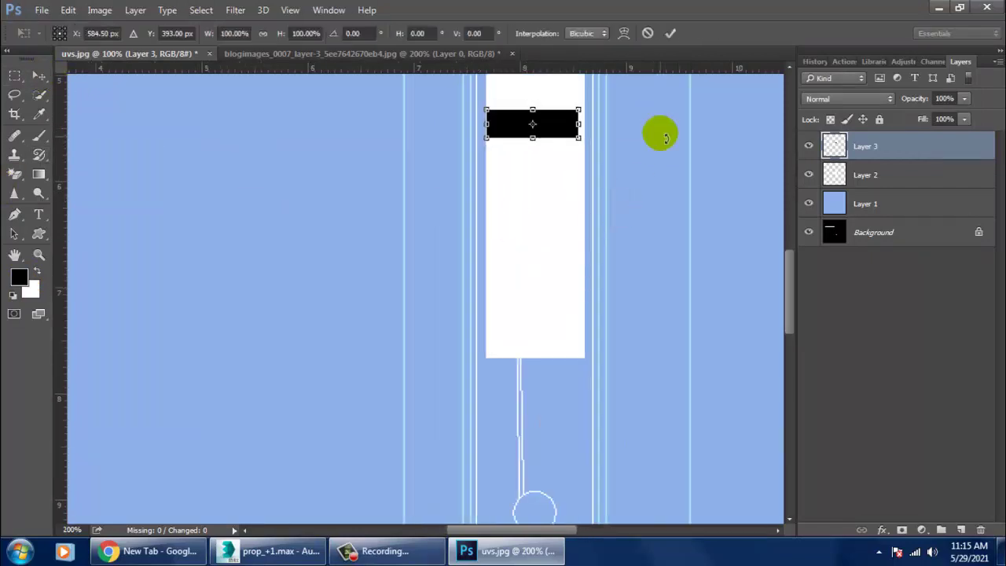
pyautogui.scroll(2, 584, 173)
pyautogui.scroll(2, 576, 202)
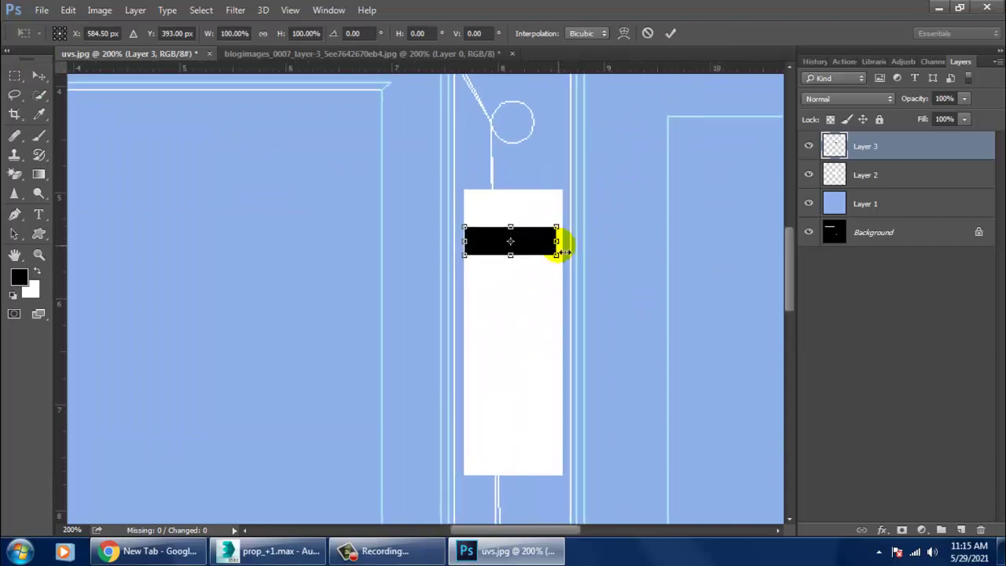
pyautogui.moveTo(568, 252); pyautogui.dragTo(572, 251)
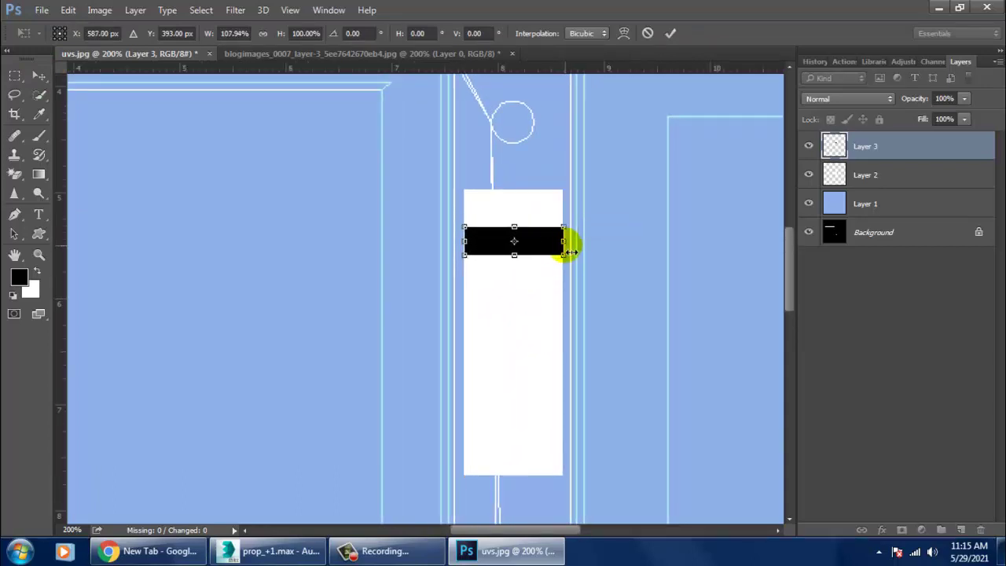
pyautogui.press('Return')
# Step: Duplicate the black band near the label's bottom and narrow the copy slightly
pyautogui.keyDown('alt'); pyautogui.moveTo(524, 244); pyautogui.dragTo(523, 427); pyautogui.keyUp('alt')
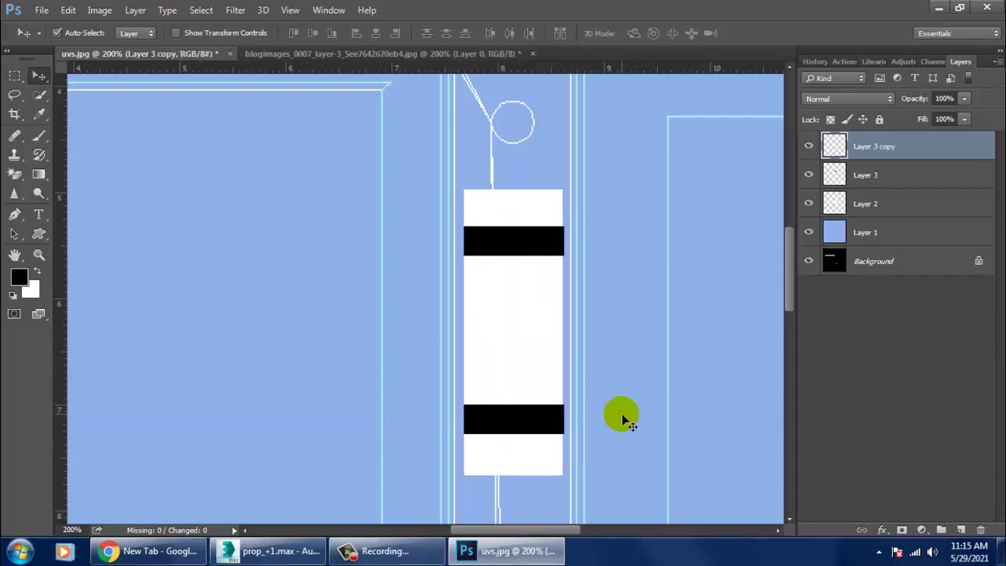
pyautogui.hotkey('ctrl', 't')
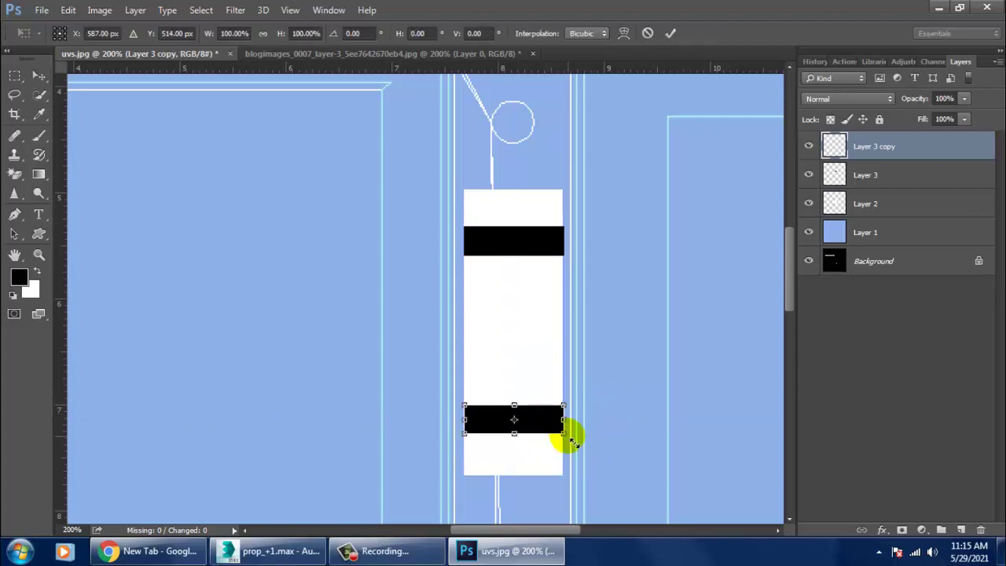
pyautogui.moveTo(567, 430); pyautogui.dragTo(570, 430)
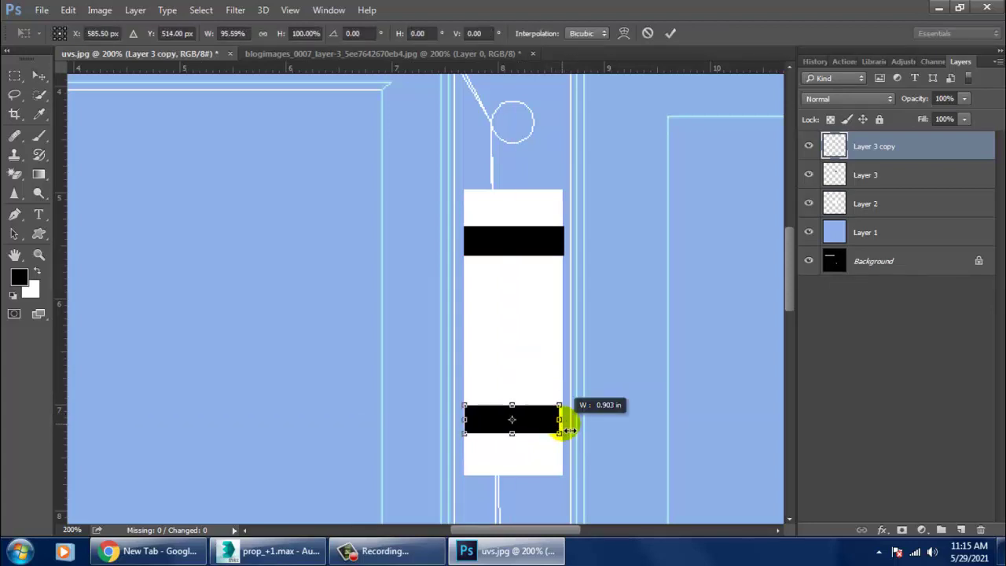
pyautogui.press('Return')
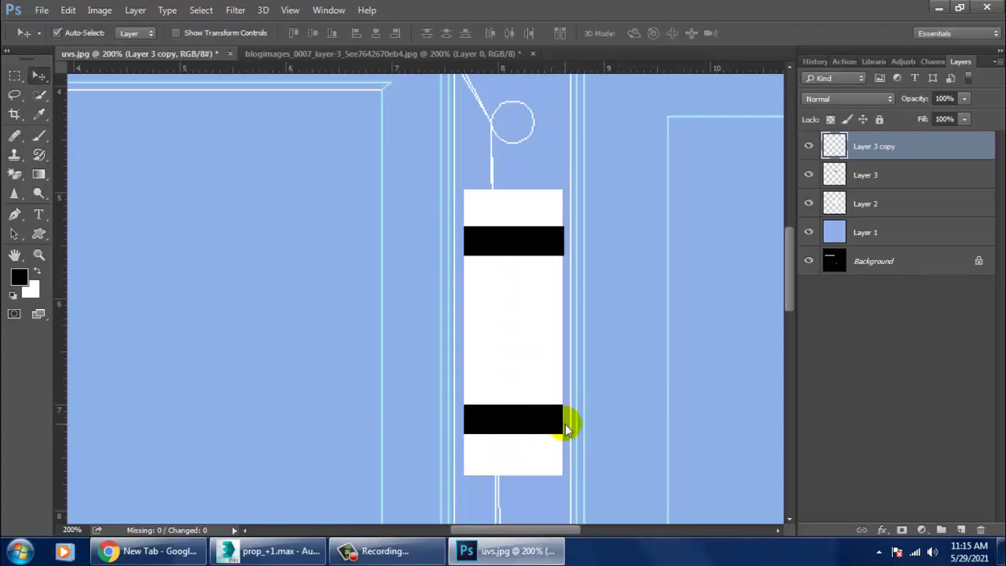
# Step: Check the desk reference photo and move the lower black band slightly further down
pyautogui.click(308, 52)
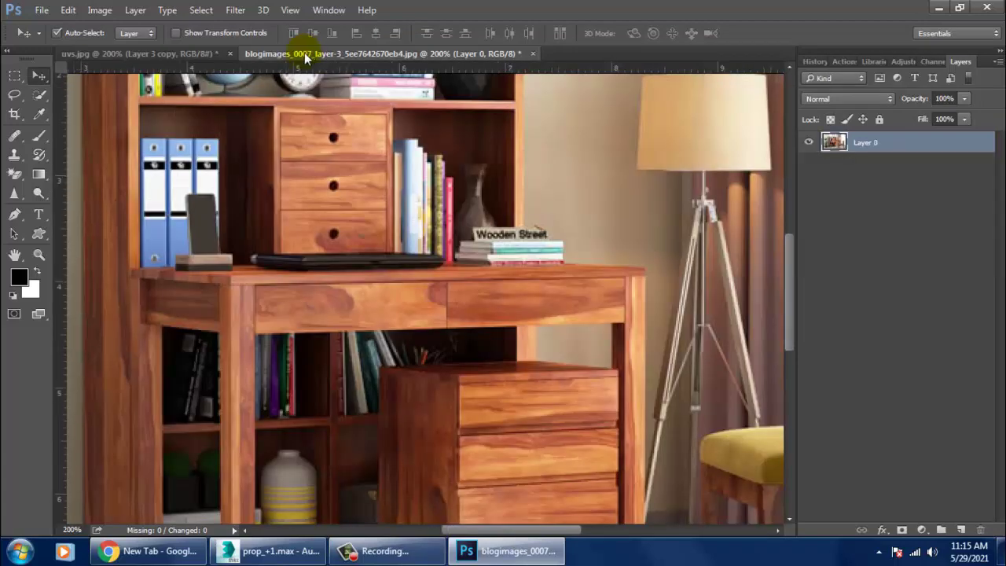
pyautogui.click(114, 51)
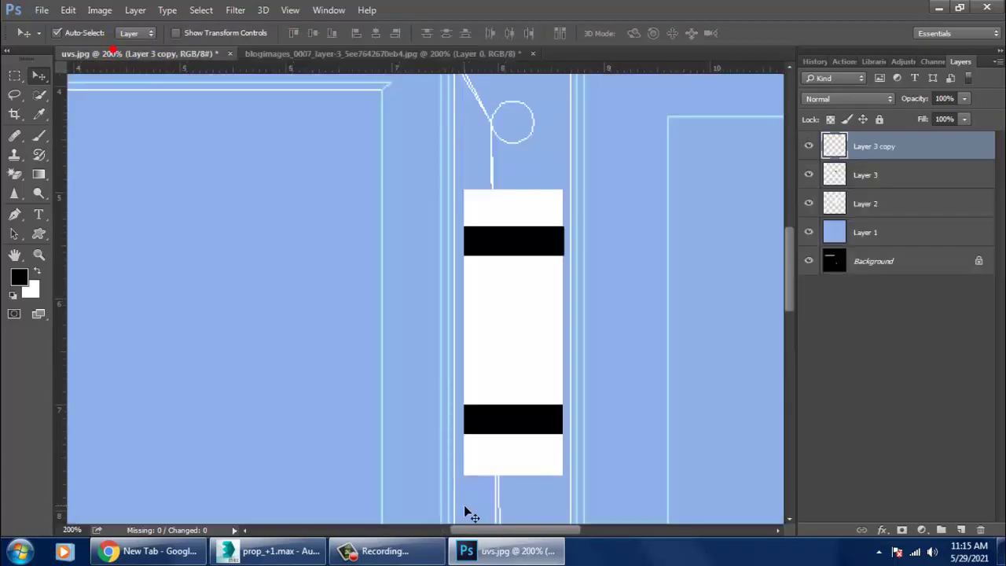
pyautogui.hotkey('ctrl', 't')
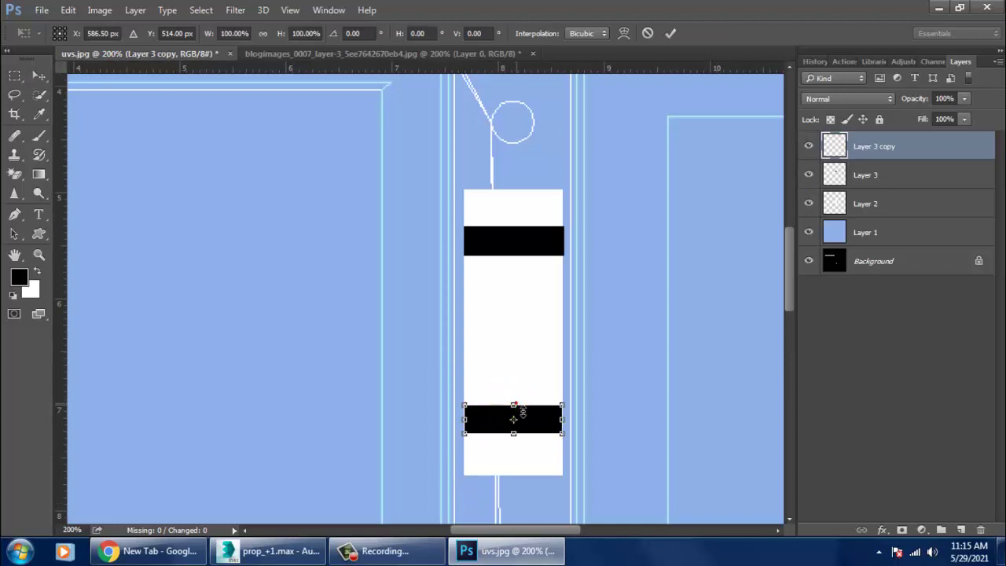
pyautogui.moveTo(513, 418); pyautogui.dragTo(516, 427)
pyautogui.press('Return')
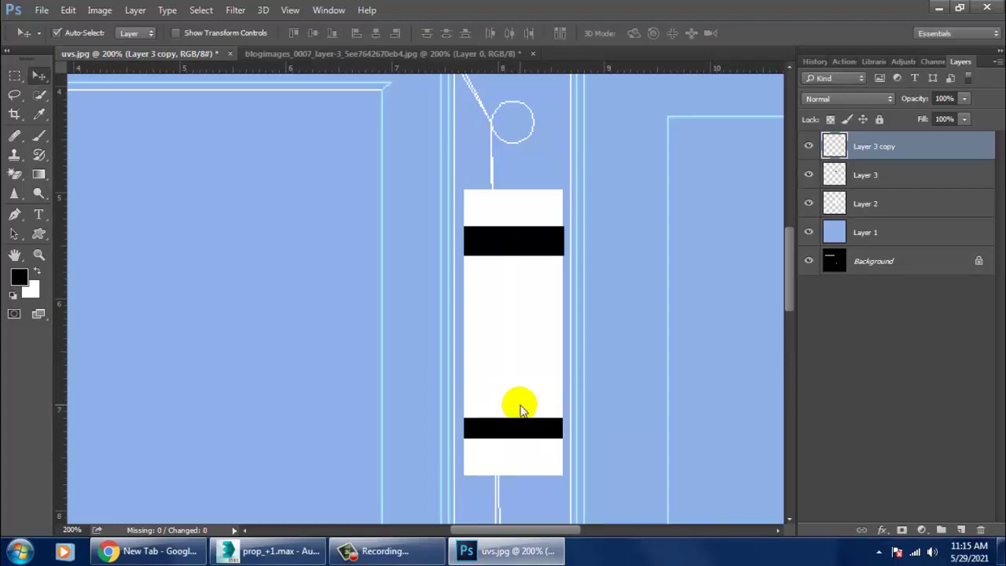
pyautogui.press('Down')
pyautogui.press('Down')
pyautogui.press('Down')
pyautogui.press('Down')
pyautogui.press('Down')
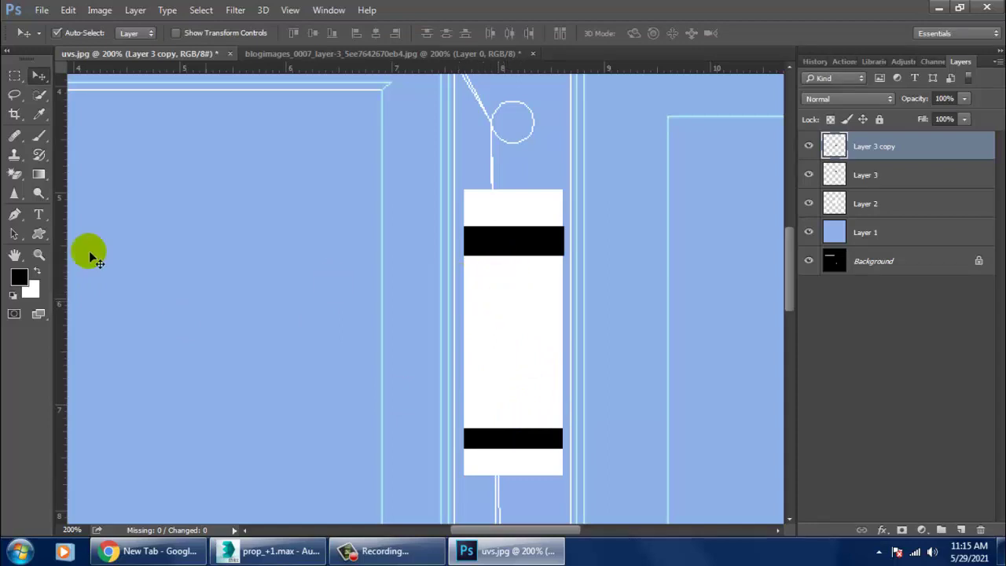
pyautogui.click(279, 56)
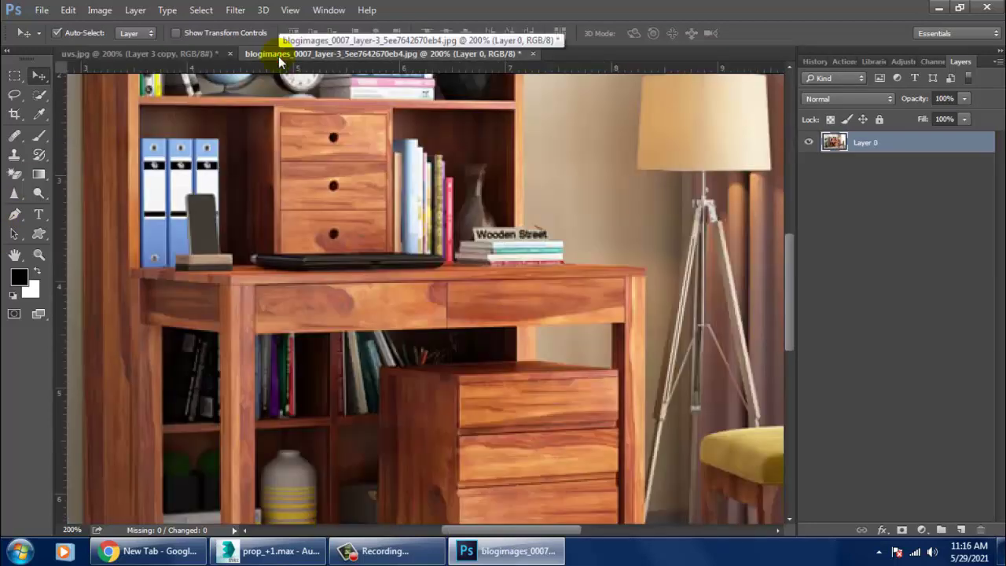
pyautogui.click(120, 52)
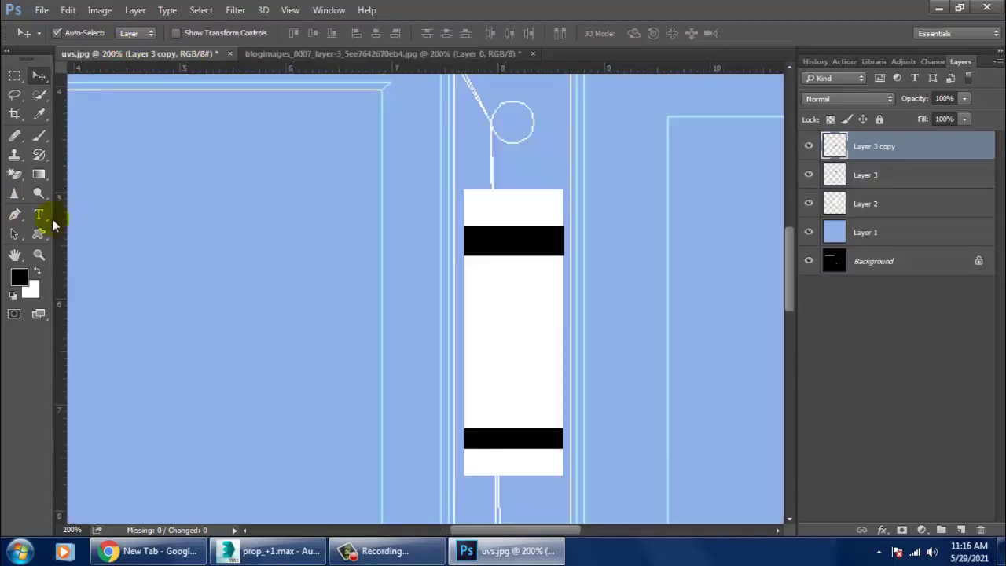
# Step: Type 'Kayo Tutorials' across the middle of the spine label and select all the text
pyautogui.click(494, 326)
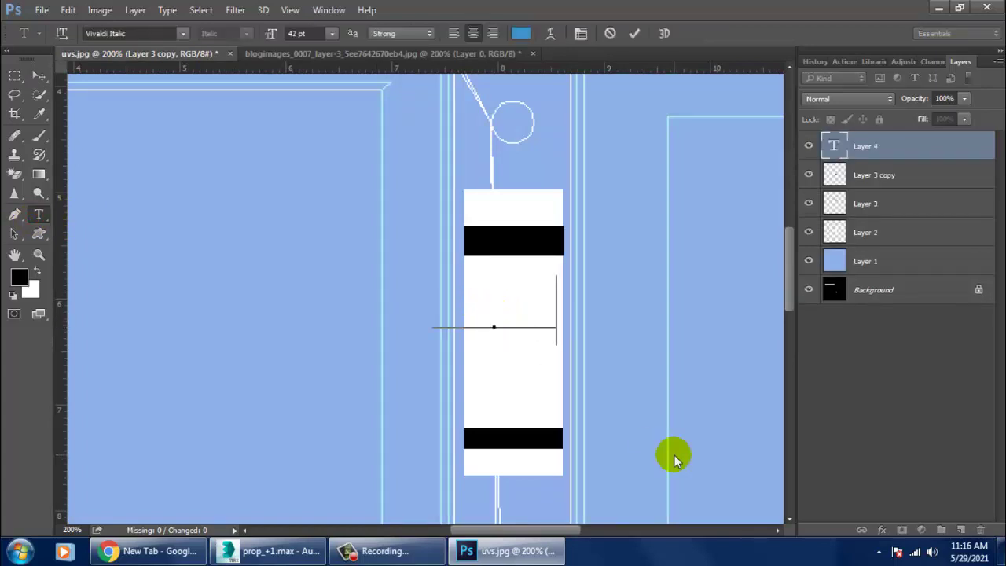
pyautogui.write('Kayo')
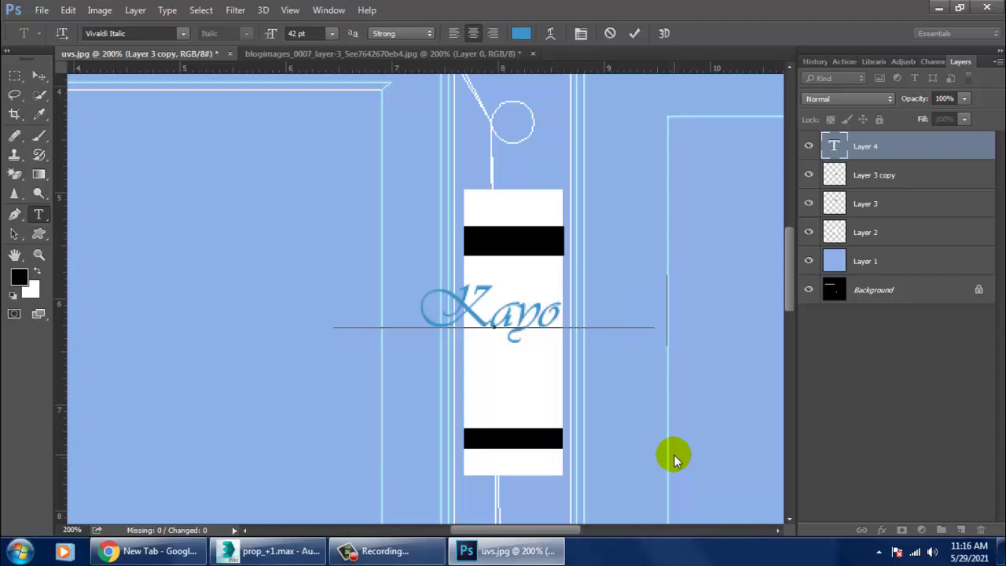
pyautogui.write('        Tutorials')
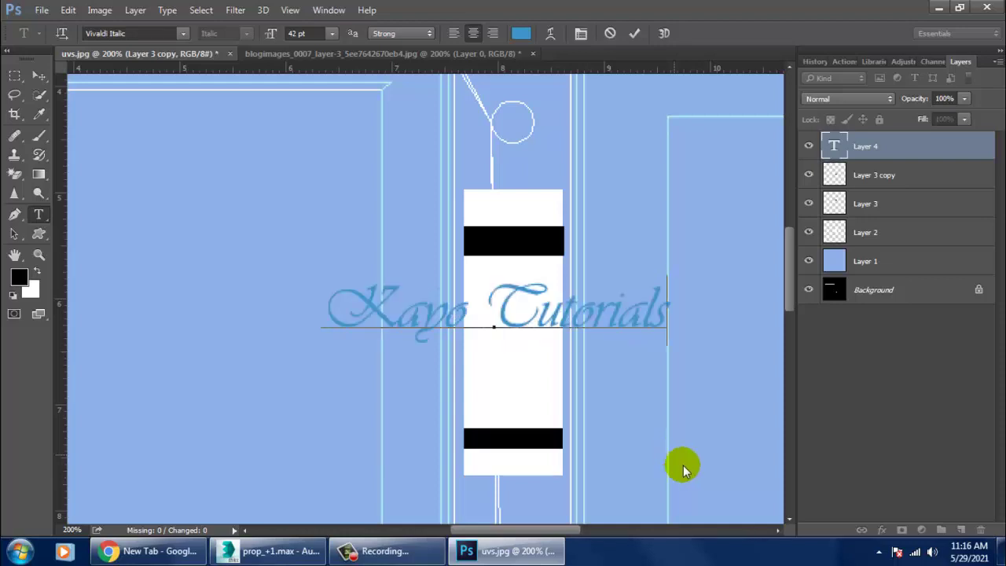
pyautogui.hotkey('ctrl', 'a')
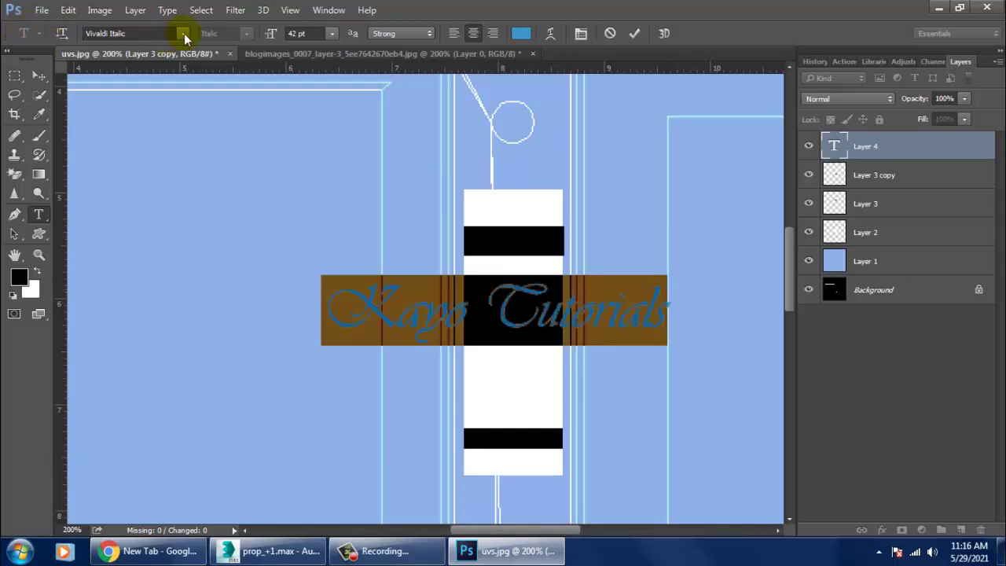
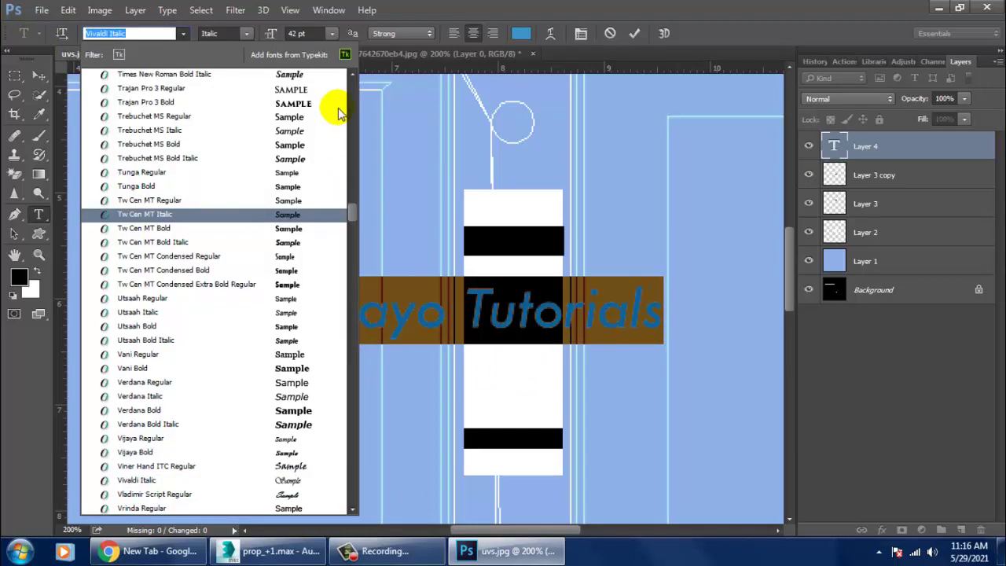
# Step: Set the Kayo Tutorials text to Bodoni MT Regular in white (ffffff) and commit it
pyautogui.scroll(10, 345, 91)
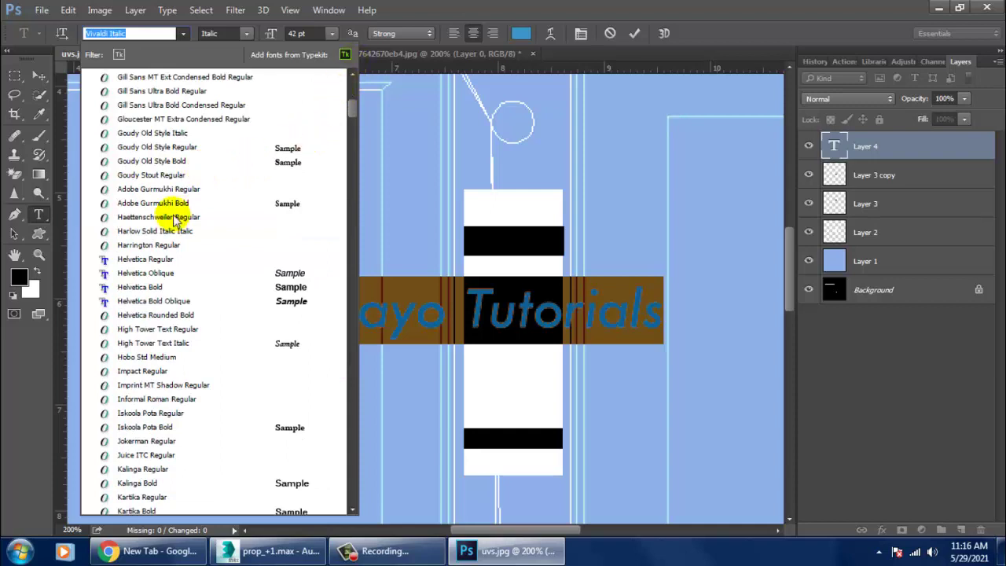
pyautogui.scroll(10, 161, 206)
pyautogui.click(162, 206)
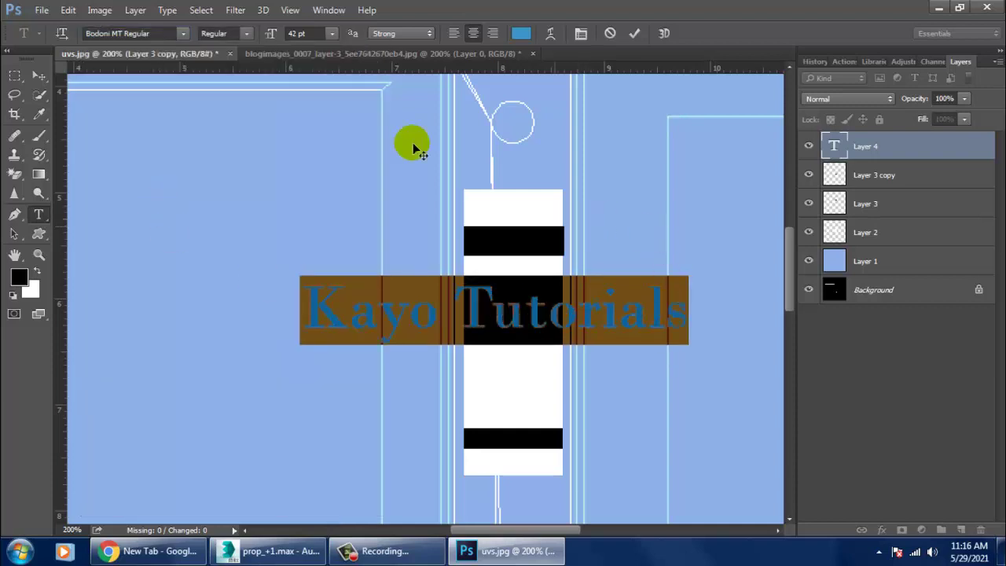
pyautogui.click(520, 33)
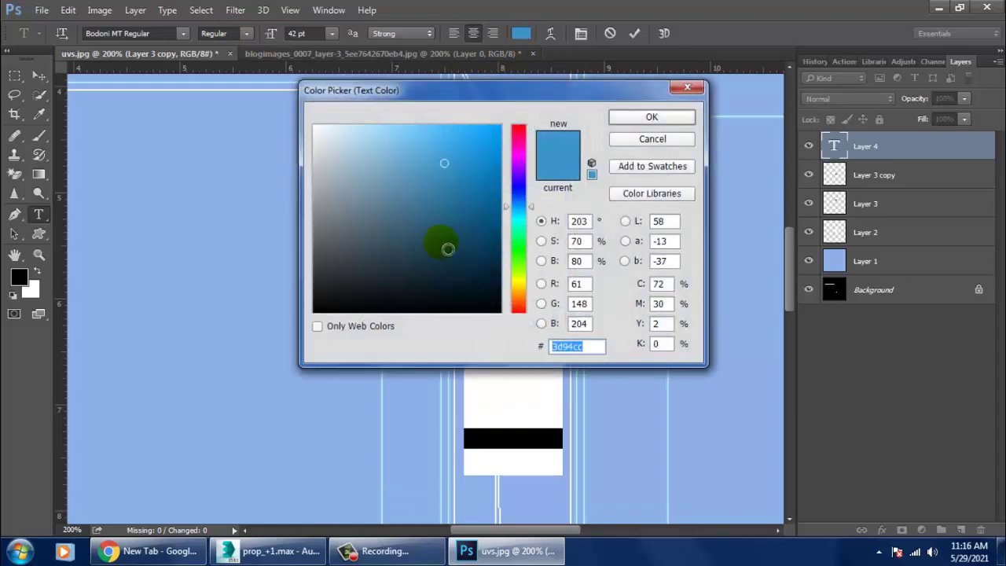
pyautogui.moveTo(432, 231)
pyautogui.mouseDown()
pyautogui.moveTo(337, 168)
pyautogui.moveTo(314, 126)
pyautogui.mouseUp()
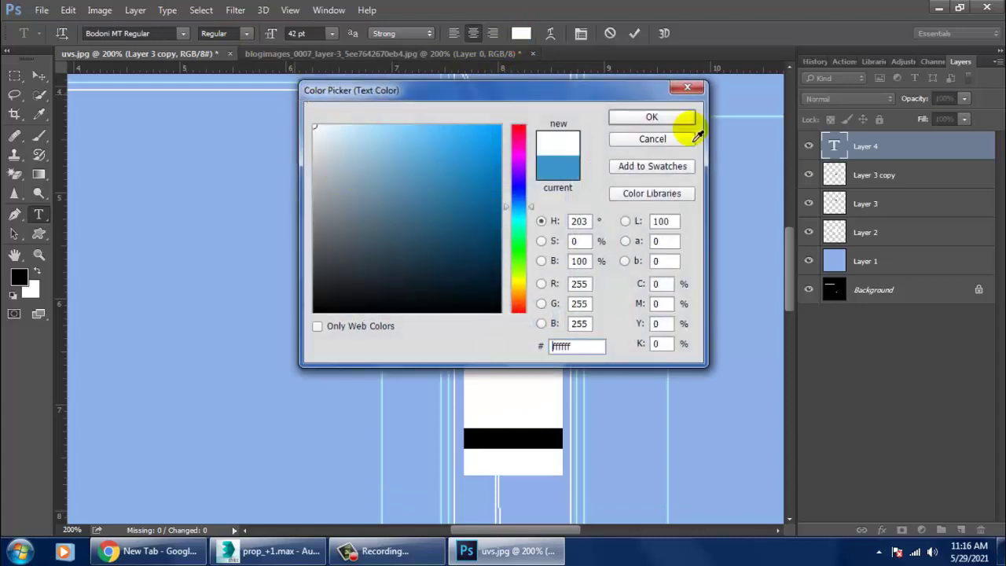
pyautogui.click(661, 117)
pyautogui.click(33, 76)
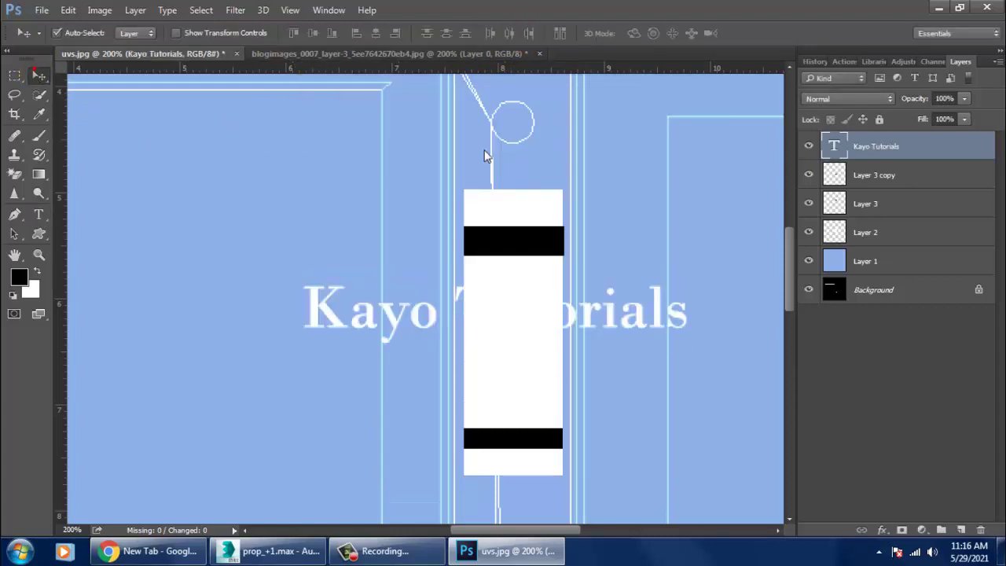
# Step: Scale the Kayo Tutorials text to about 29% and place it on the top black band
pyautogui.moveTo(521, 155); pyautogui.dragTo(746, 322)
pyautogui.hotkey('ctrl', 't')
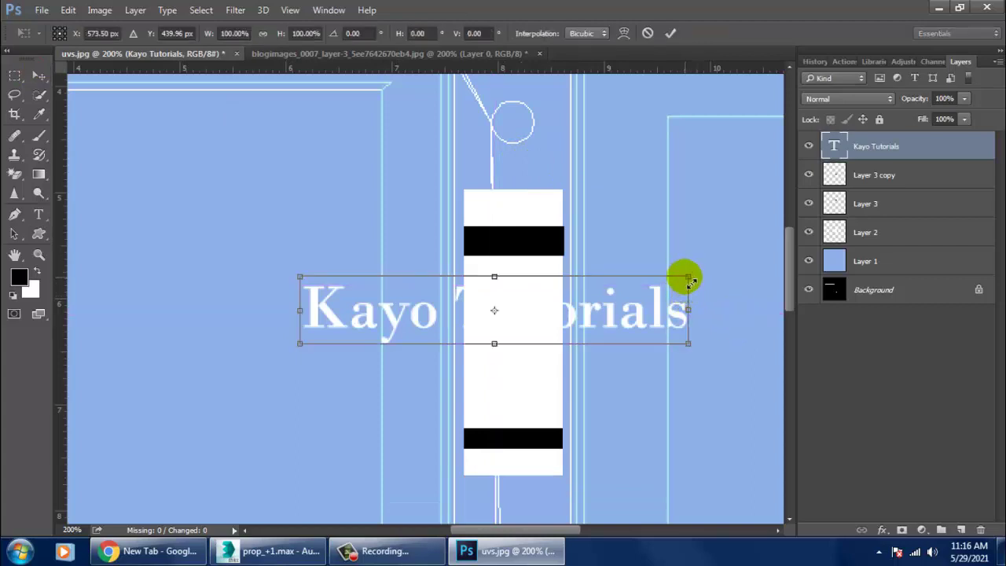
pyautogui.keyDown('shift'); pyautogui.moveTo(689, 280); pyautogui.dragTo(555, 351); pyautogui.keyUp('shift')
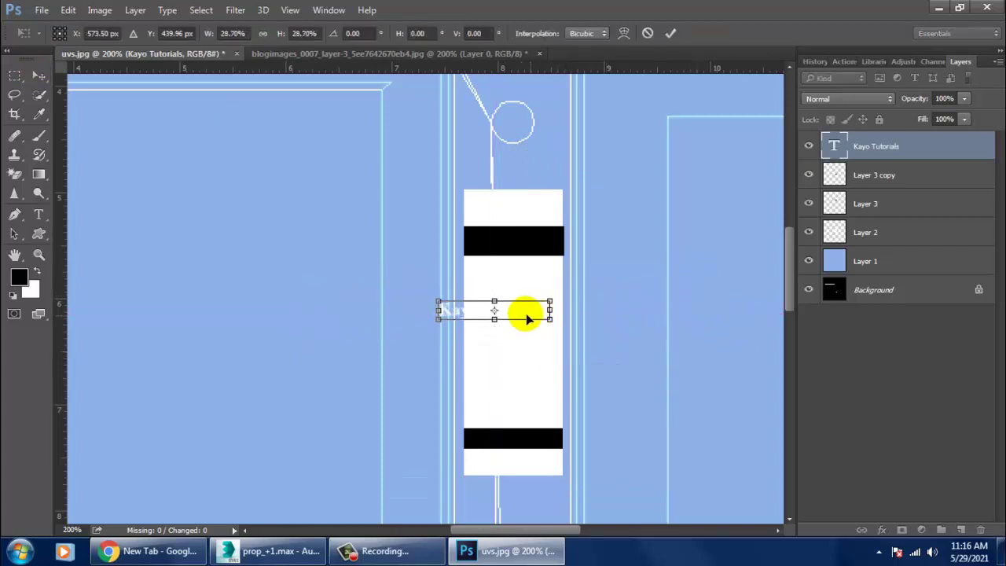
pyautogui.moveTo(526, 316); pyautogui.dragTo(551, 234)
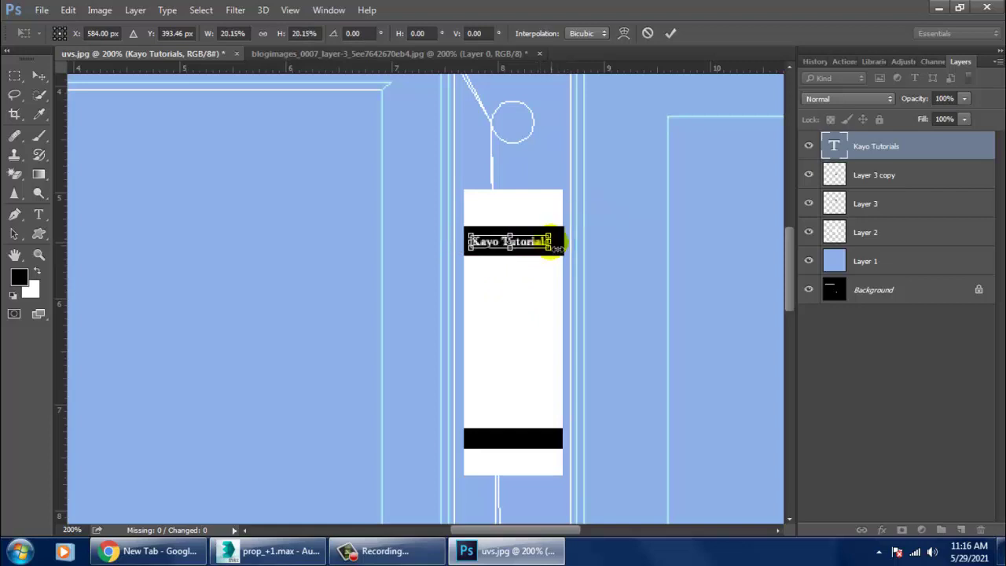
pyautogui.press('Return')
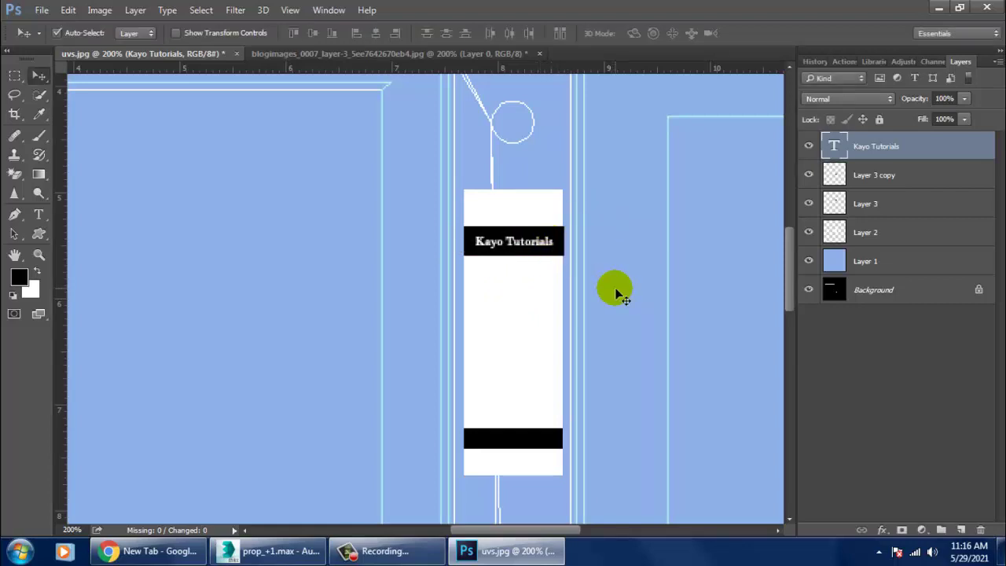
# Step: Compare the label with the desk shelf reference photo and hide the Background UV wireframe layer
pyautogui.hotkey('ctrl', '-')
pyautogui.hotkey('ctrl', '-')
pyautogui.hotkey('ctrl', '-')
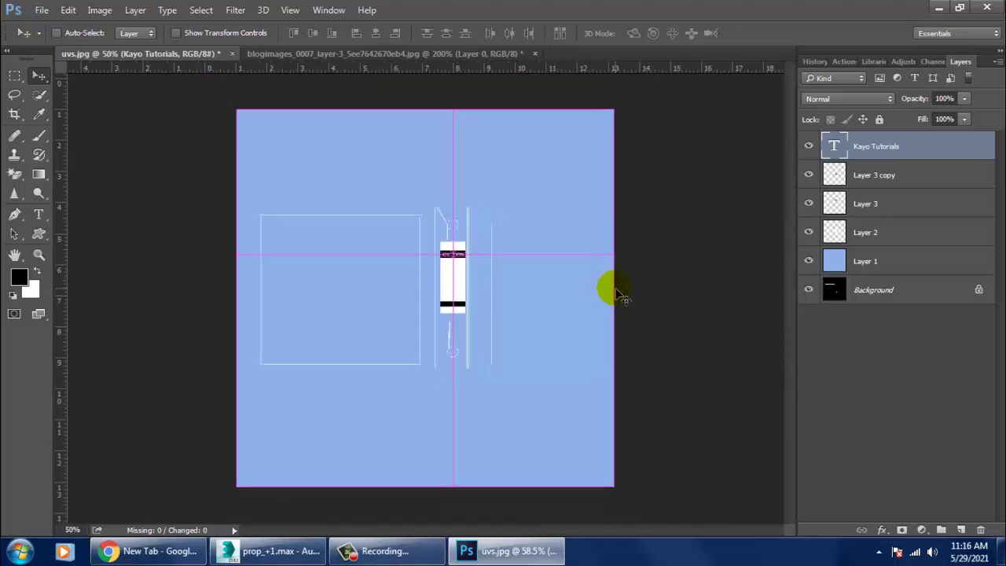
pyautogui.hotkey('ctrl', '+')
pyautogui.hotkey('ctrl', '+')
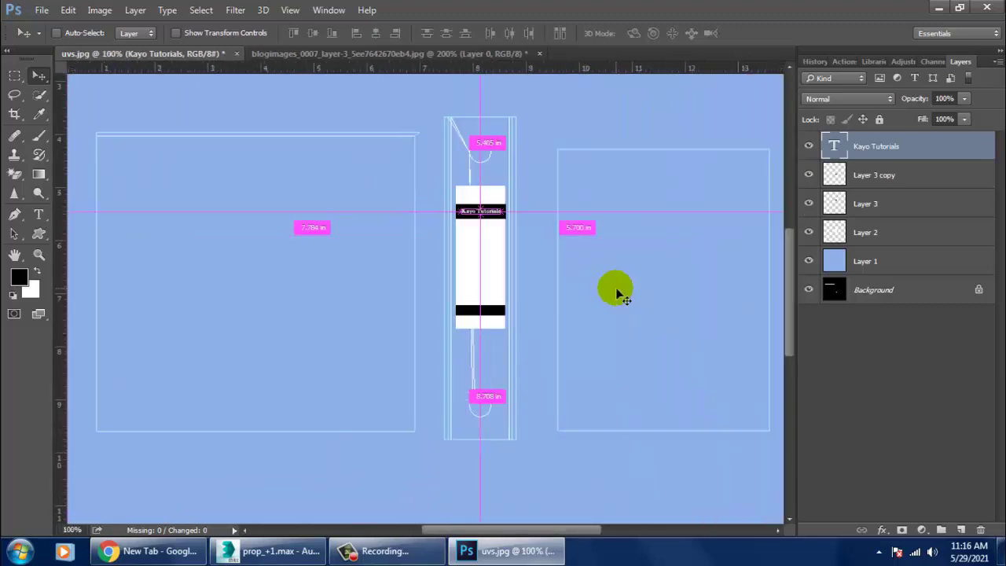
pyautogui.hotkey('ctrl', '+')
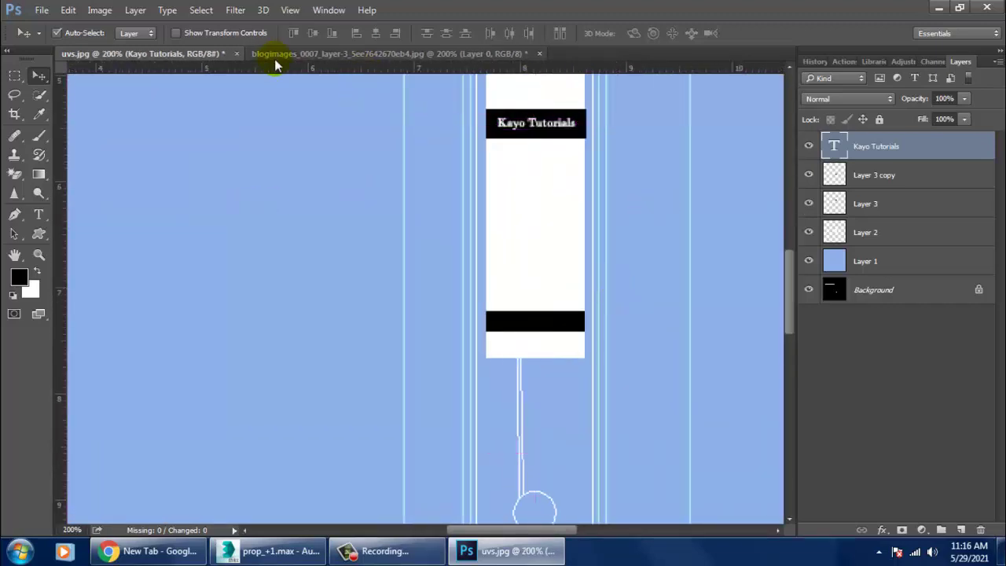
pyautogui.click(280, 52)
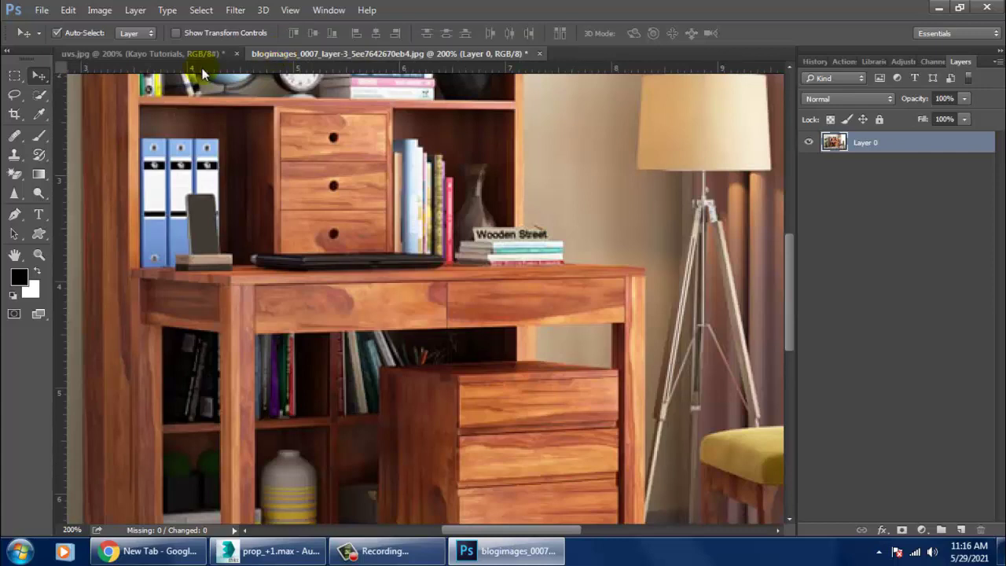
pyautogui.click(163, 50)
pyautogui.moveTo(597, 247); pyautogui.dragTo(748, 326)
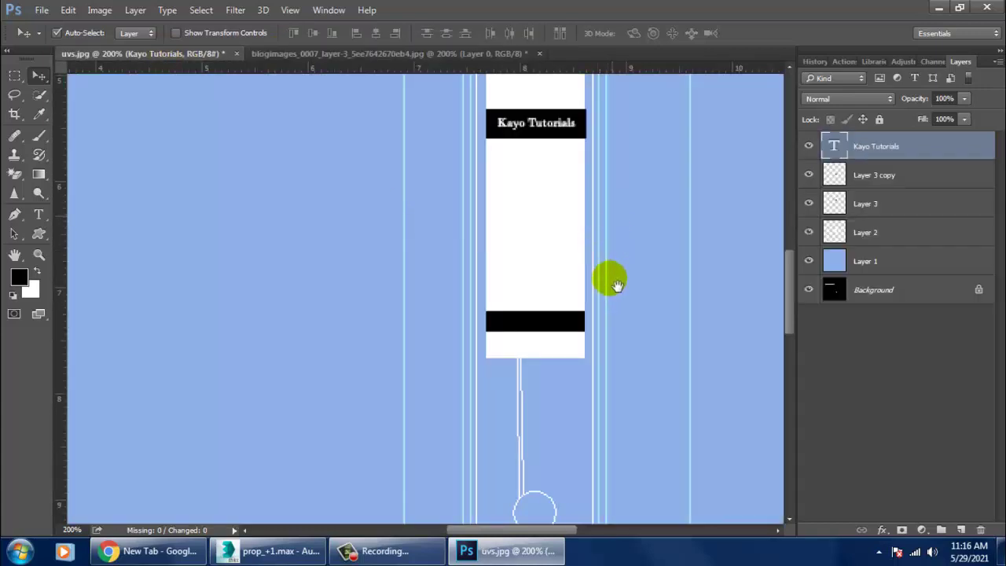
pyautogui.hotkey('ctrl', 'r')
pyautogui.click(810, 290)
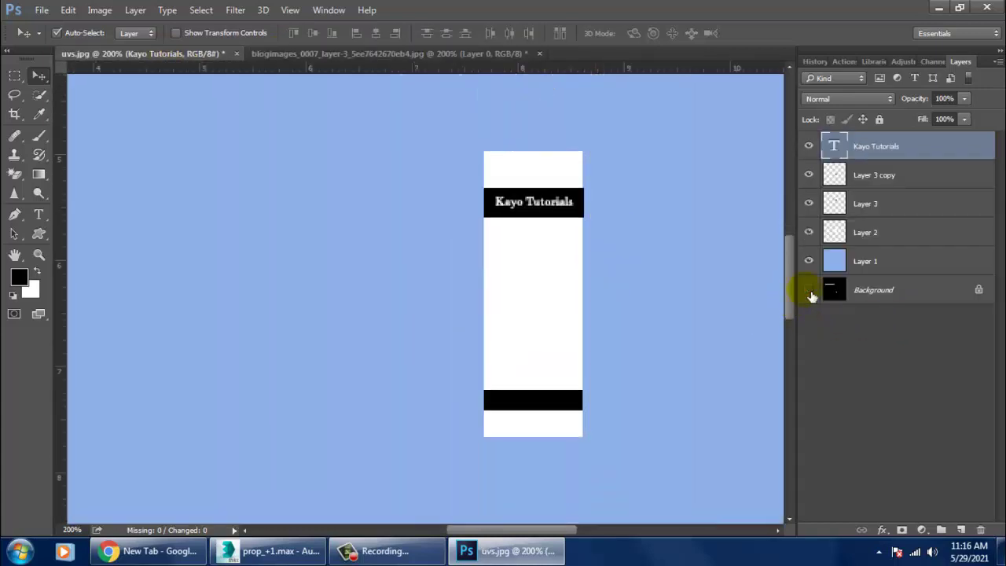
# Step: Save the texture document as 'tex 1.psd' in Photoshop format
pyautogui.click(41, 10)
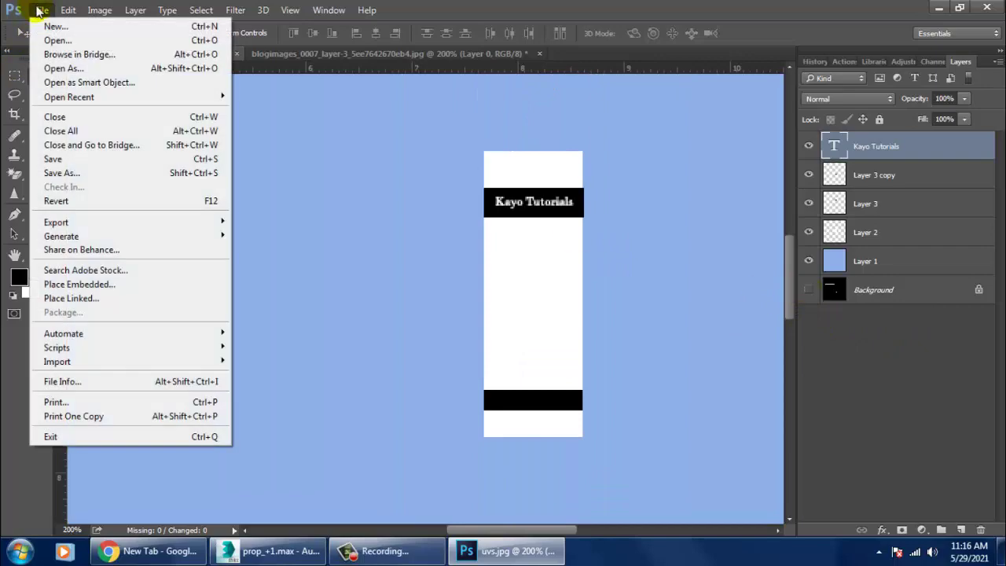
pyautogui.click(88, 172)
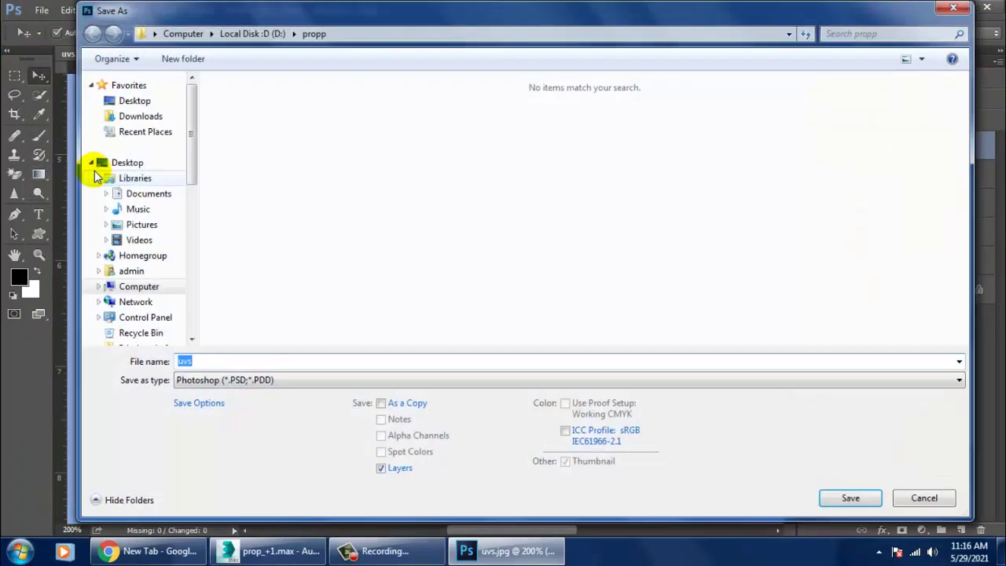
pyautogui.click(228, 368)
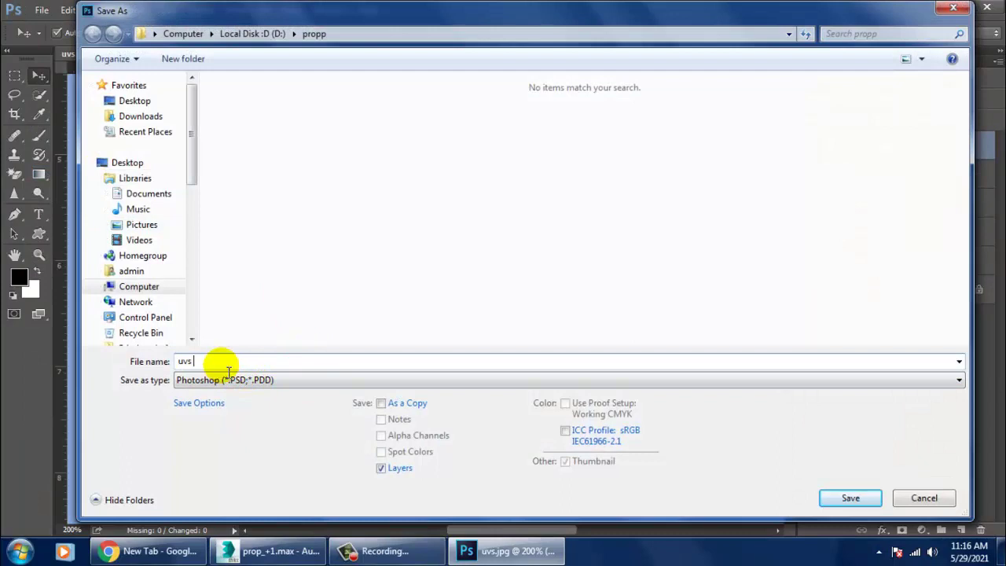
pyautogui.write('te')
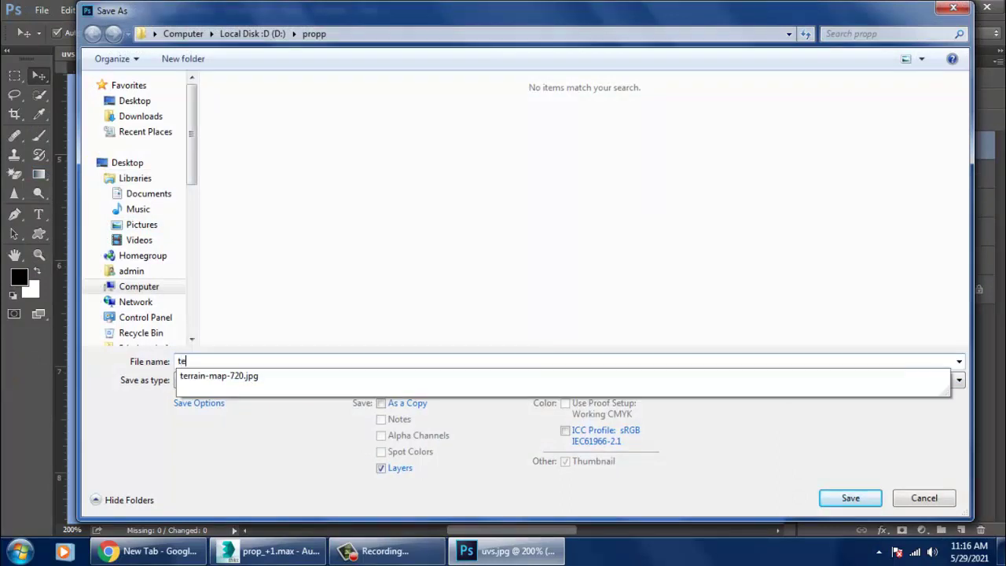
pyautogui.write('x 1')
pyautogui.press('Tab')
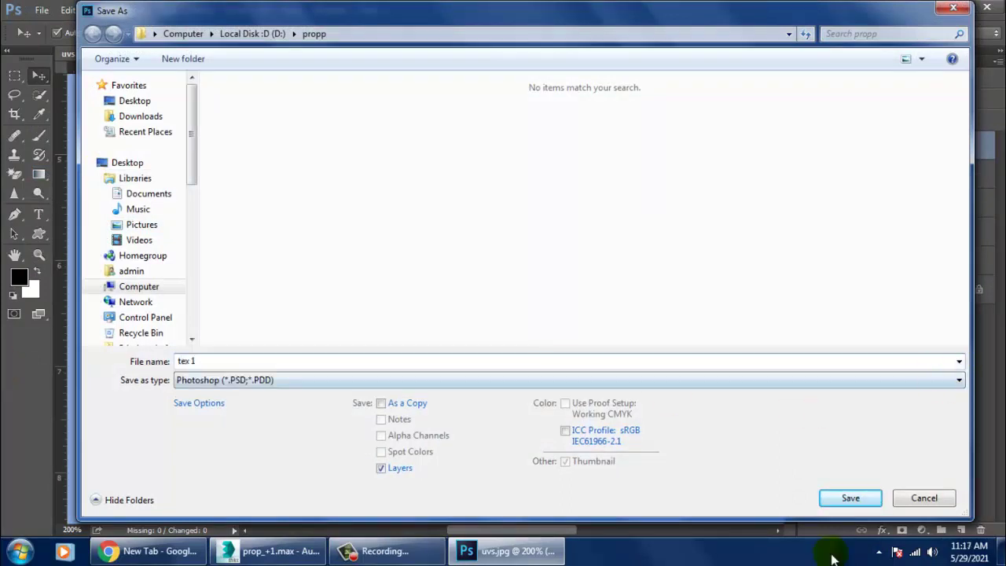
pyautogui.click(853, 500)
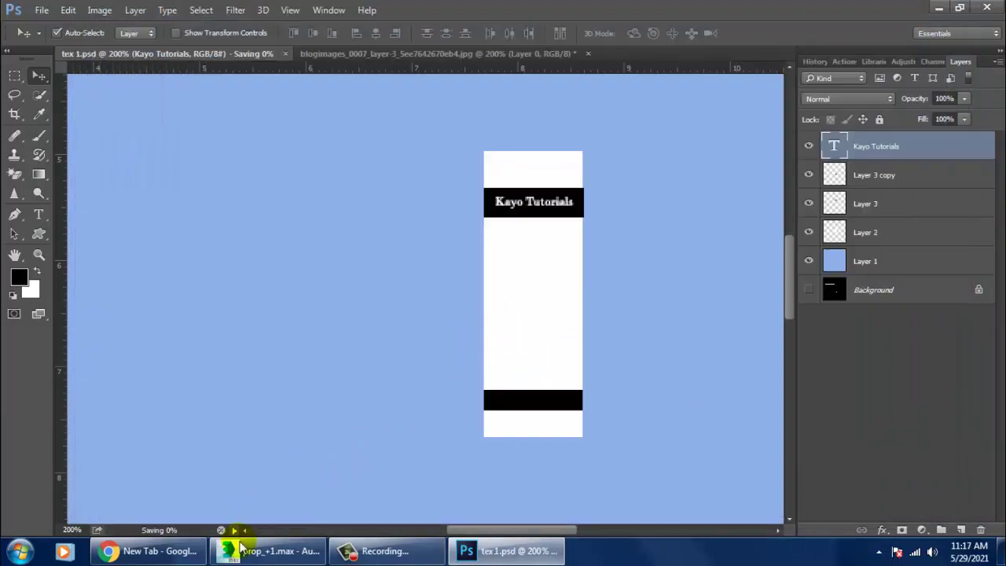
# Step: Back in 3ds Max, minimise the UV editor and image viewer and maximise the Slate Material Editor
pyautogui.click(279, 551)
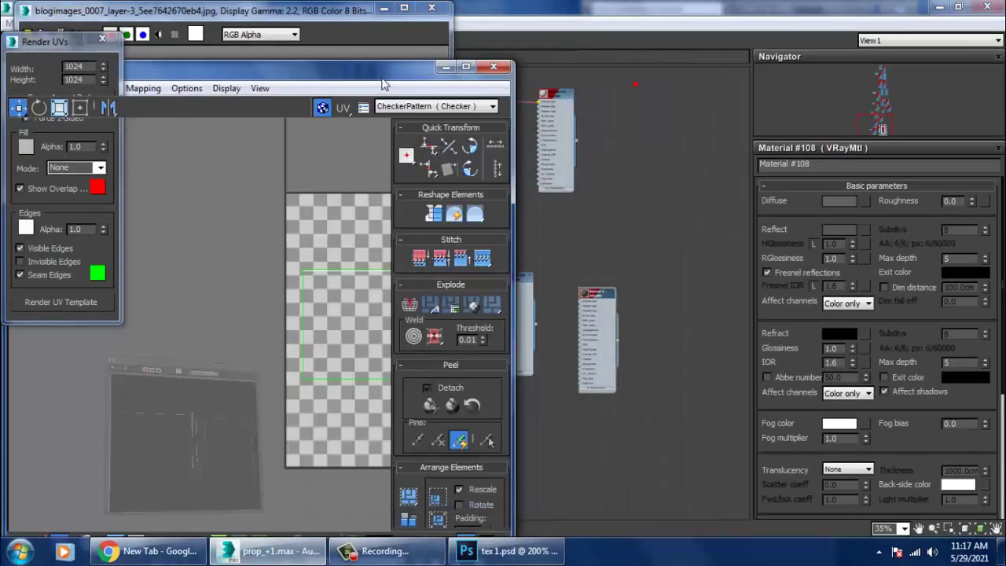
pyautogui.click(445, 69)
pyautogui.click(385, 7)
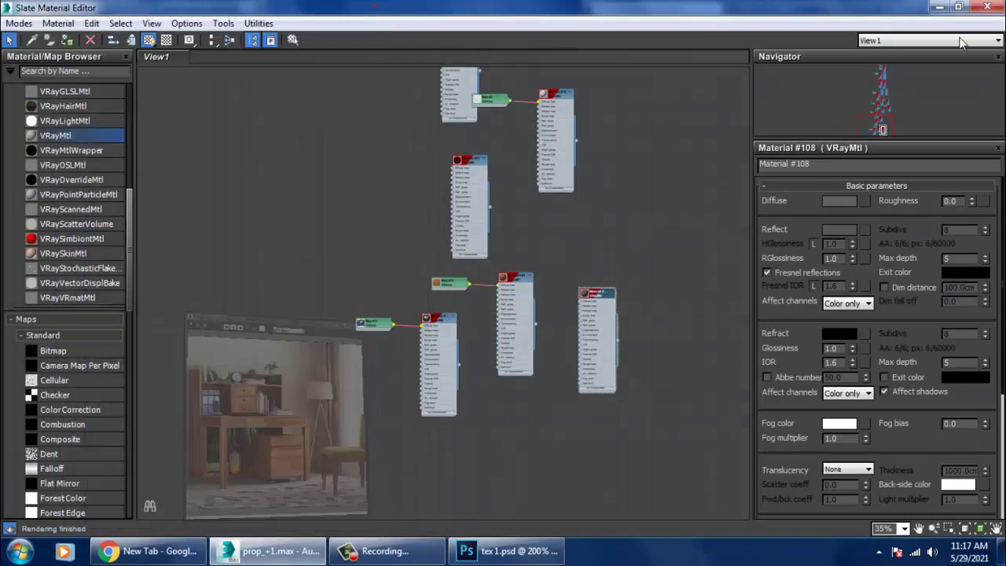
pyautogui.doubleClick(770, 16)
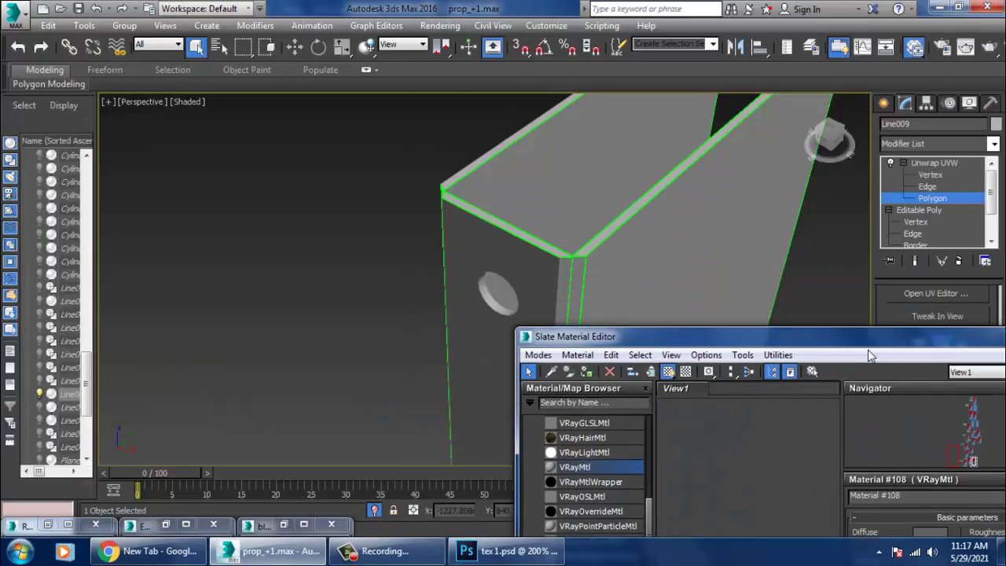
pyautogui.scroll(4, 614, 268)
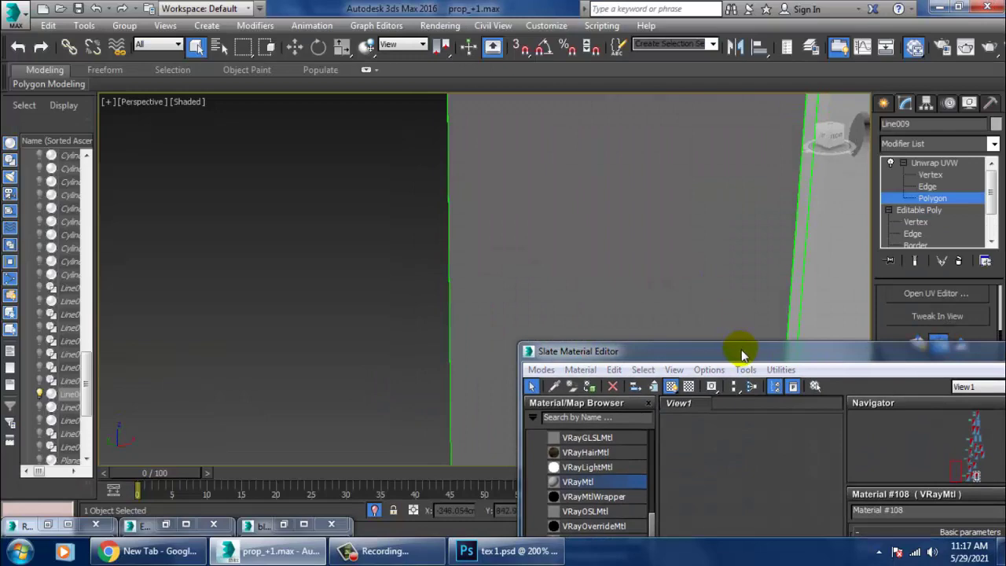
pyautogui.moveTo(742, 355); pyautogui.dragTo(314, 43)
pyautogui.click(626, 35)
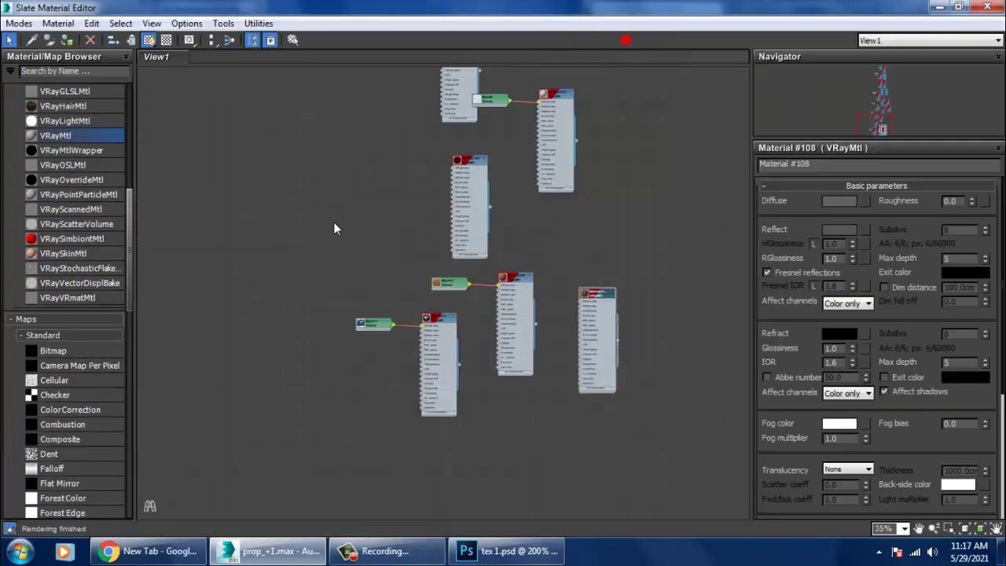
# Step: Create a VRayMtl whose diffuse Bitmap loads tex 1.psd as collapsed layers
pyautogui.moveTo(59, 135); pyautogui.dragTo(318, 376)
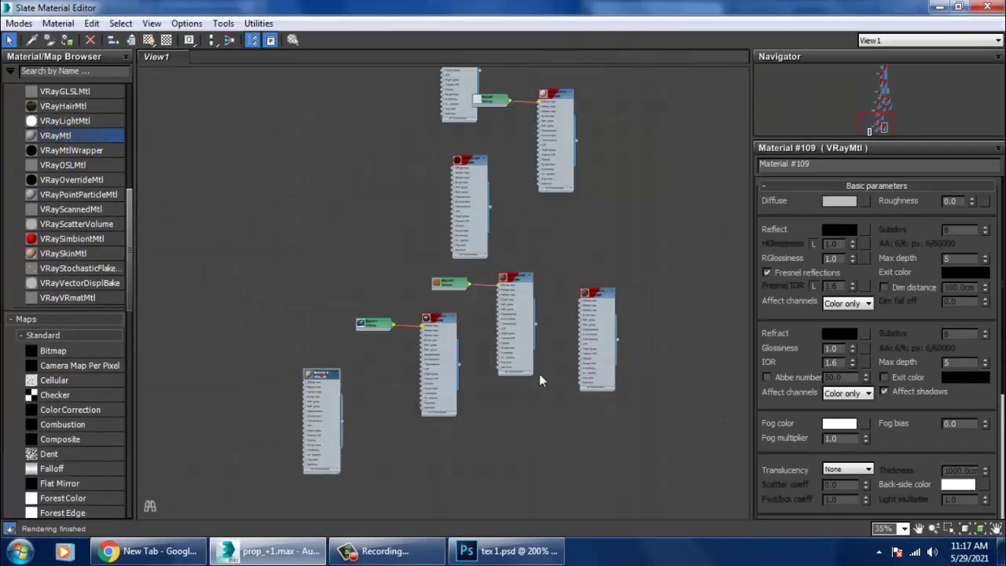
pyautogui.click(865, 201)
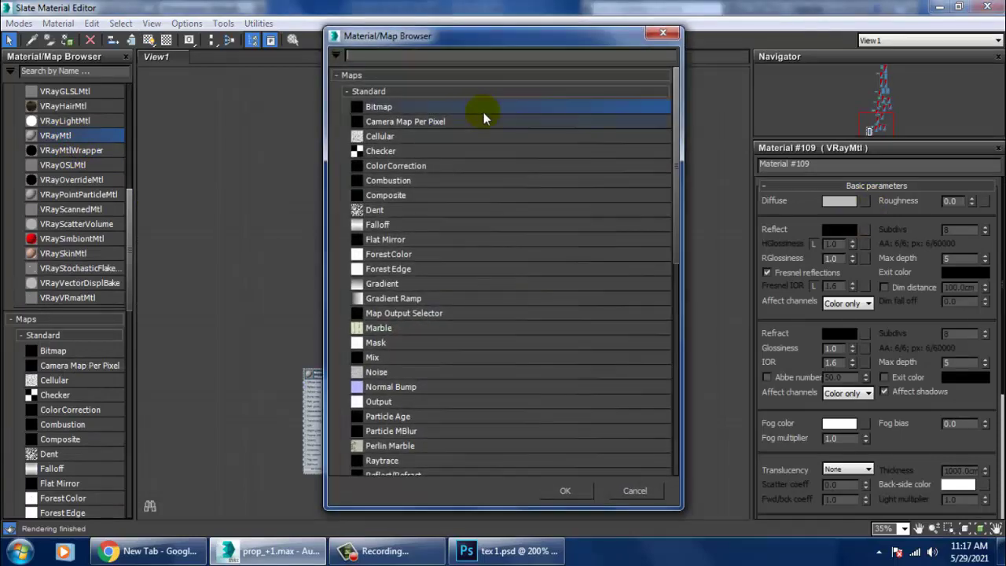
pyautogui.doubleClick(394, 107)
pyautogui.doubleClick(436, 122)
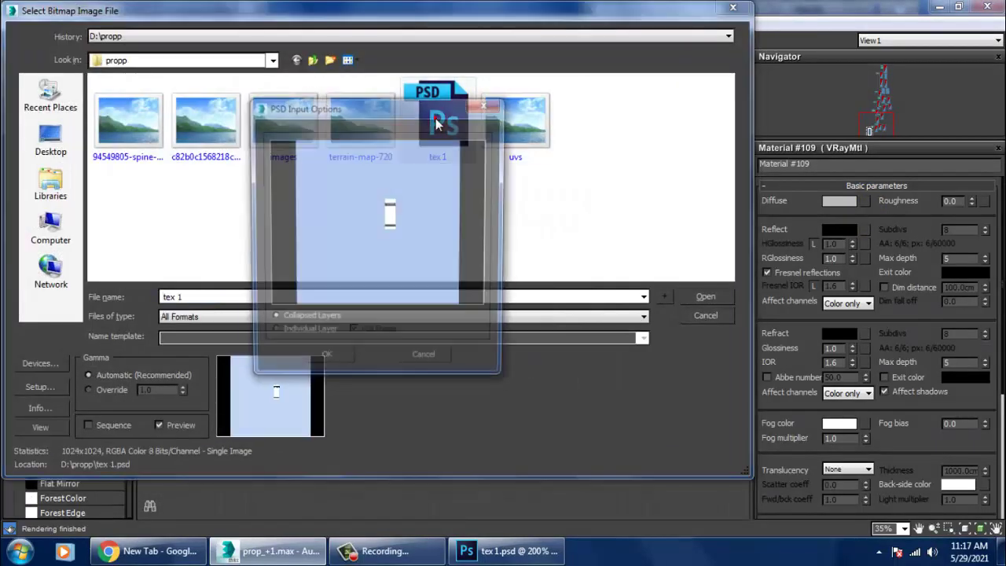
pyautogui.click(323, 362)
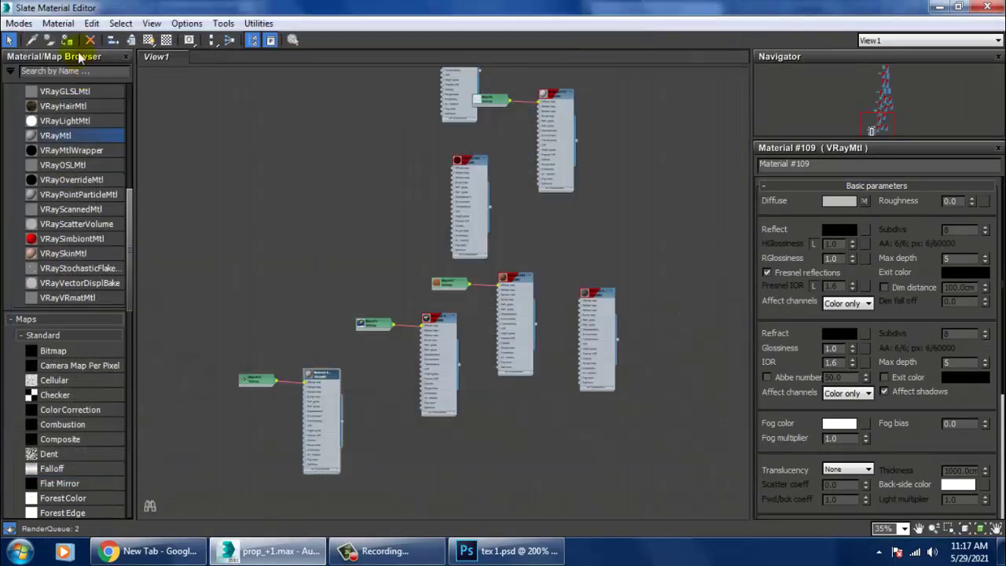
# Step: Frame and orbit the viewport to inspect the labelled spine on the binder
pyautogui.click(939, 6)
pyautogui.press('z')
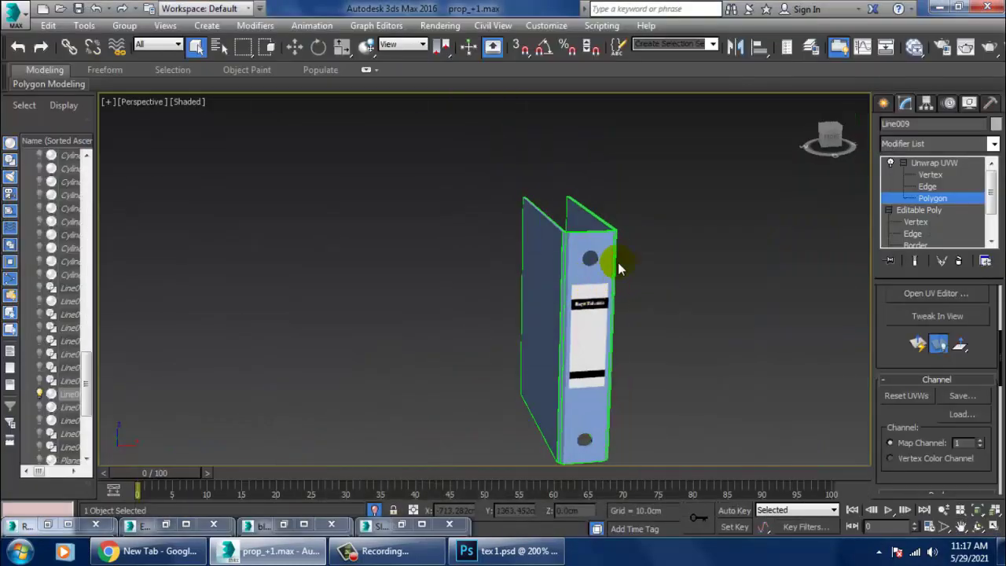
pyautogui.keyDown('alt'); pyautogui.moveTo(650, 320); pyautogui.dragTo(645, 332, button='middle'); pyautogui.keyUp('alt')
pyautogui.scroll(-5, 614, 333)
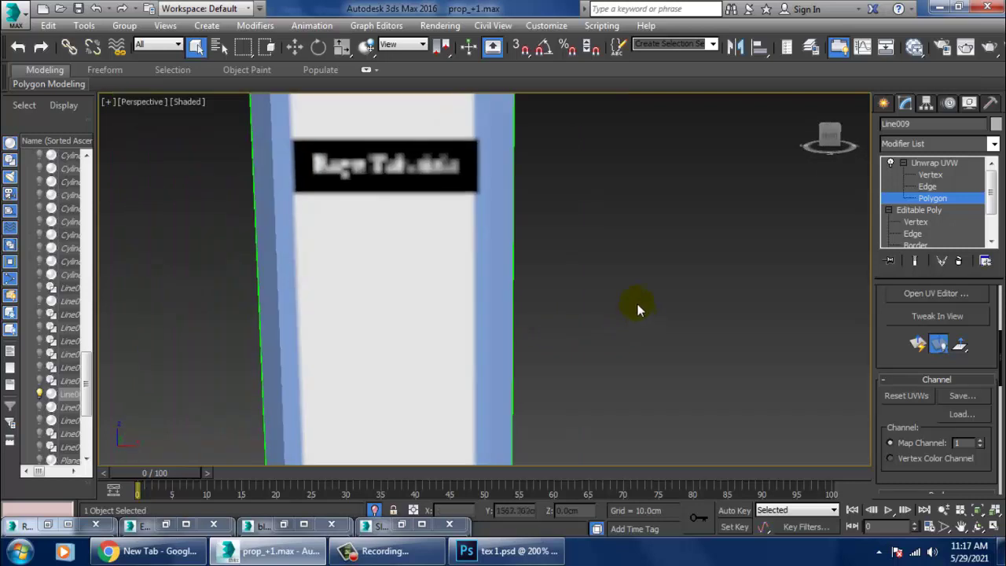
pyautogui.scroll(-3, 637, 310)
pyautogui.moveTo(637, 310)
pyautogui.keyDown('alt'); pyautogui.mouseDown(button='middle')
pyautogui.moveTo(666, 301)
pyautogui.moveTo(673, 337)
pyautogui.moveTo(662, 338)
pyautogui.moveTo(676, 337)
pyautogui.mouseUp(button='middle'); pyautogui.keyUp('alt')
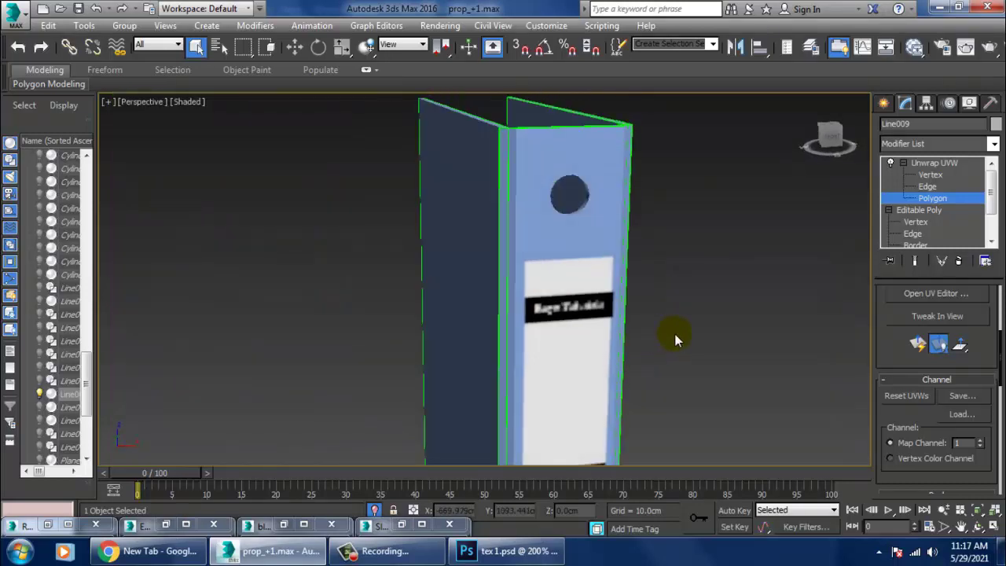
# Step: Enable the bitmap proxy system with Downscale set to Full, generating proxies later
pyautogui.hotkey('shift', 't')
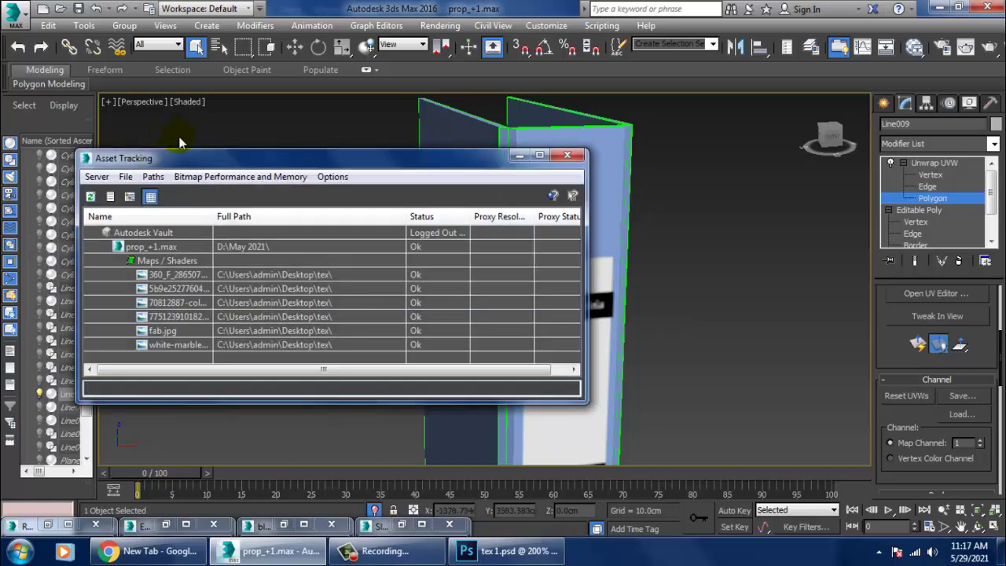
pyautogui.click(243, 176)
pyautogui.click(258, 225)
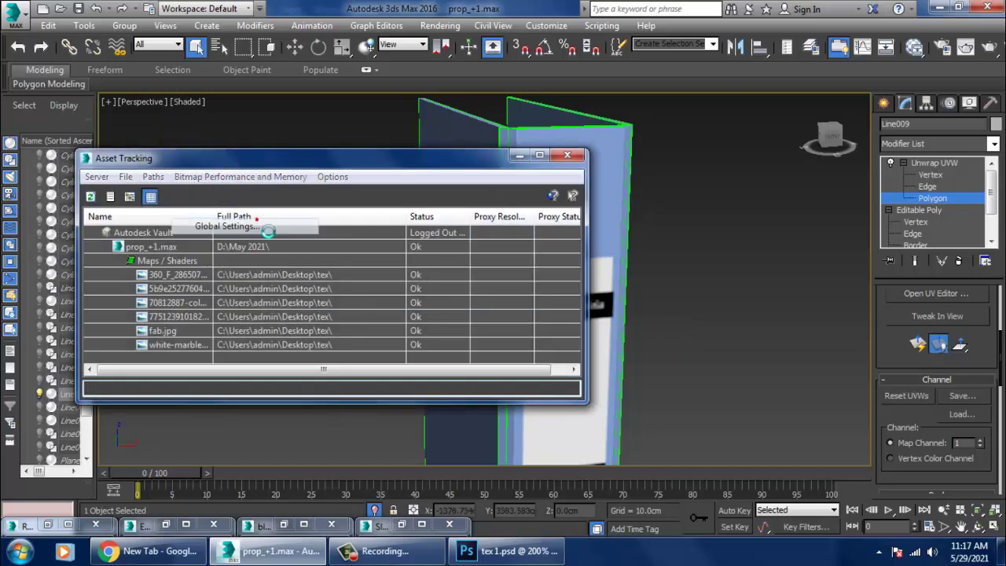
pyautogui.click(121, 265)
pyautogui.click(236, 285)
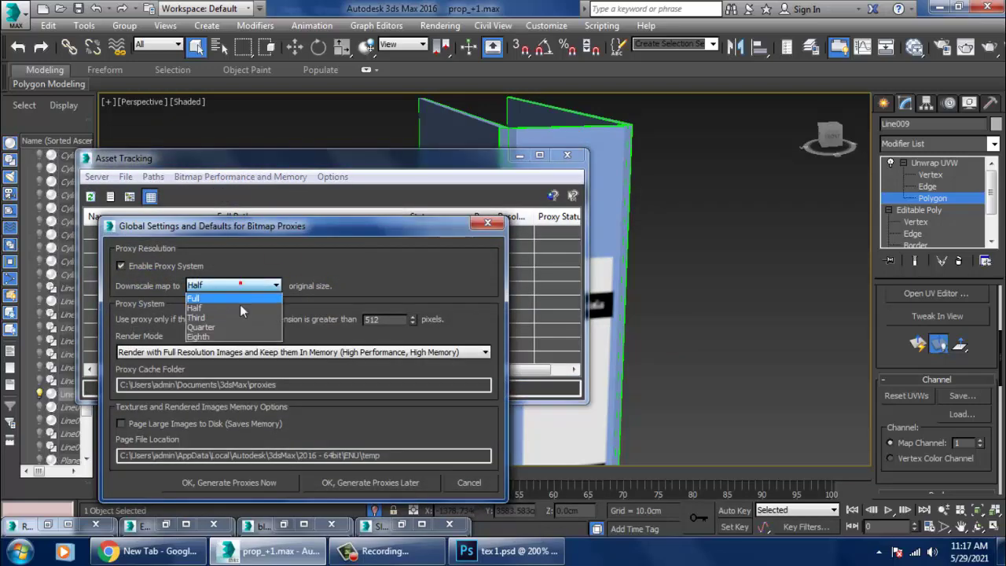
pyautogui.click(232, 298)
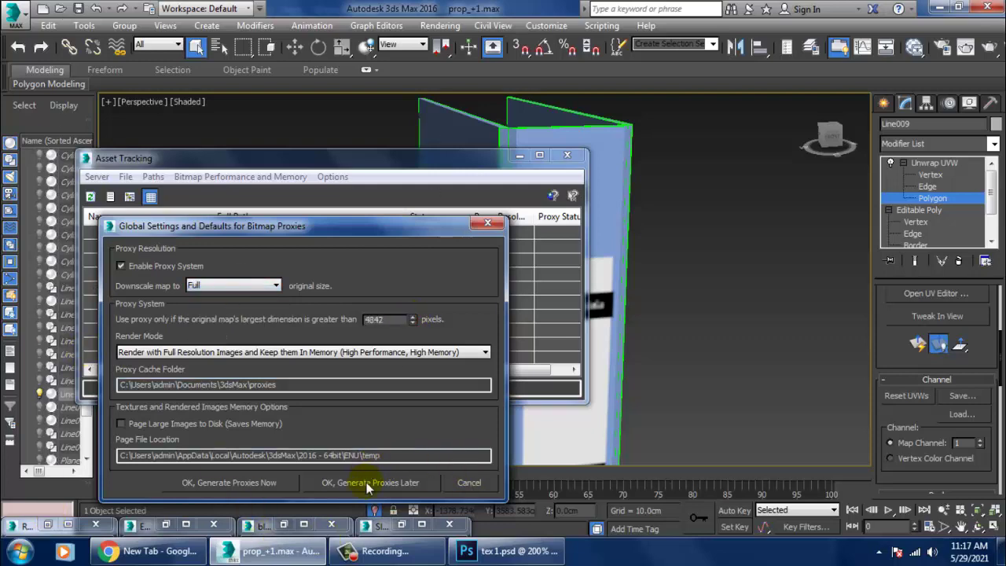
pyautogui.click(211, 484)
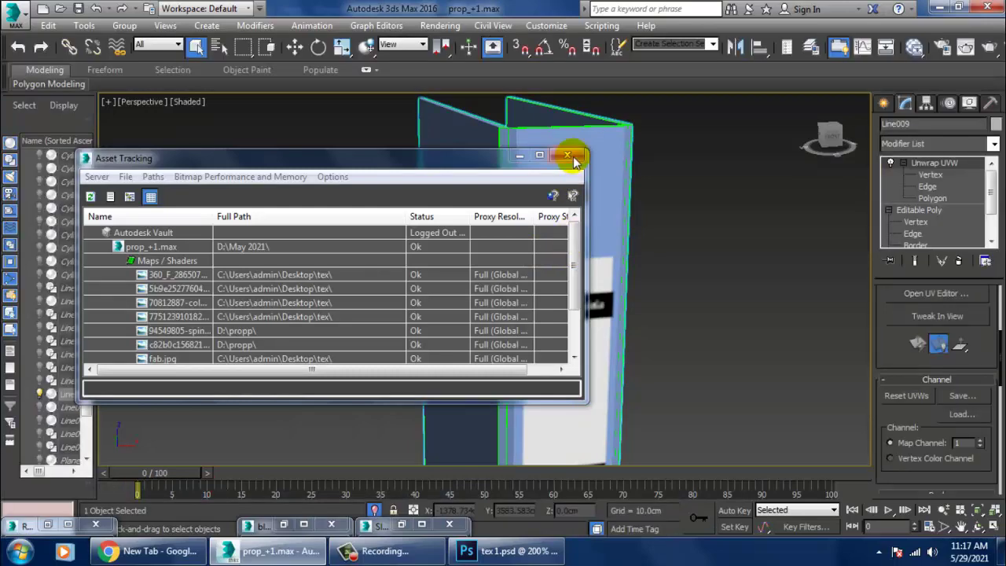
pyautogui.click(567, 155)
# Step: End isolation mode so the whole scene shows again
pyautogui.click(764, 202)
pyautogui.scroll(-1, 678, 279)
pyautogui.scroll(-3, 684, 260)
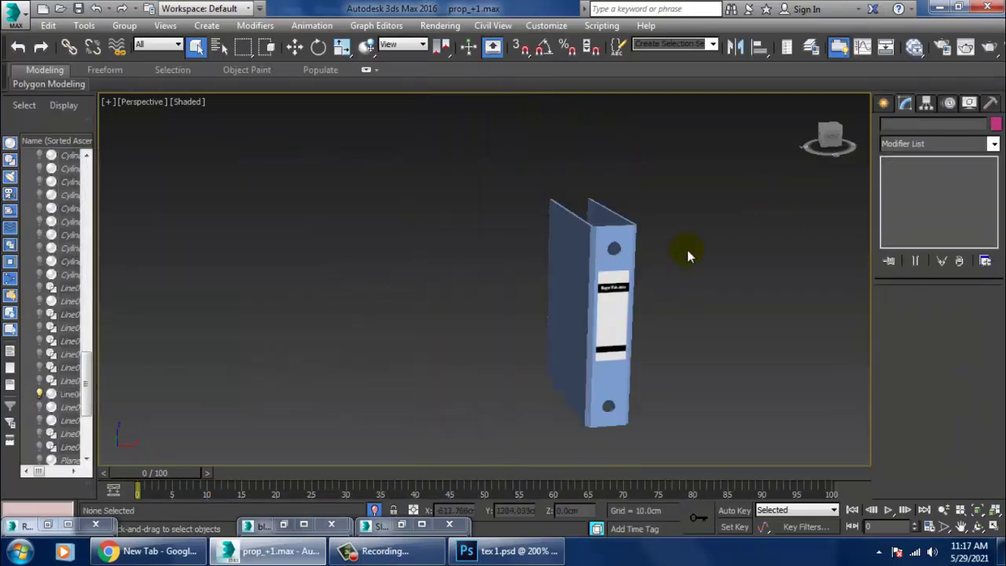
pyautogui.rightClick(700, 243)
pyautogui.click(724, 125)
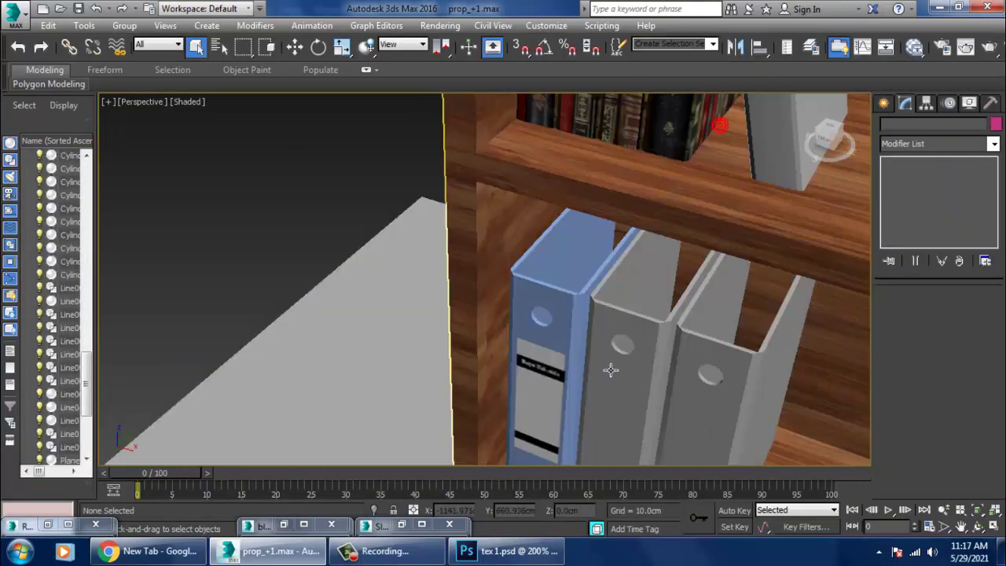
# Step: Delete the two grey binders from the shelf
pyautogui.scroll(3, 659, 364)
pyautogui.click(831, 303)
pyautogui.moveTo(775, 303); pyautogui.dragTo(676, 285, button='middle')
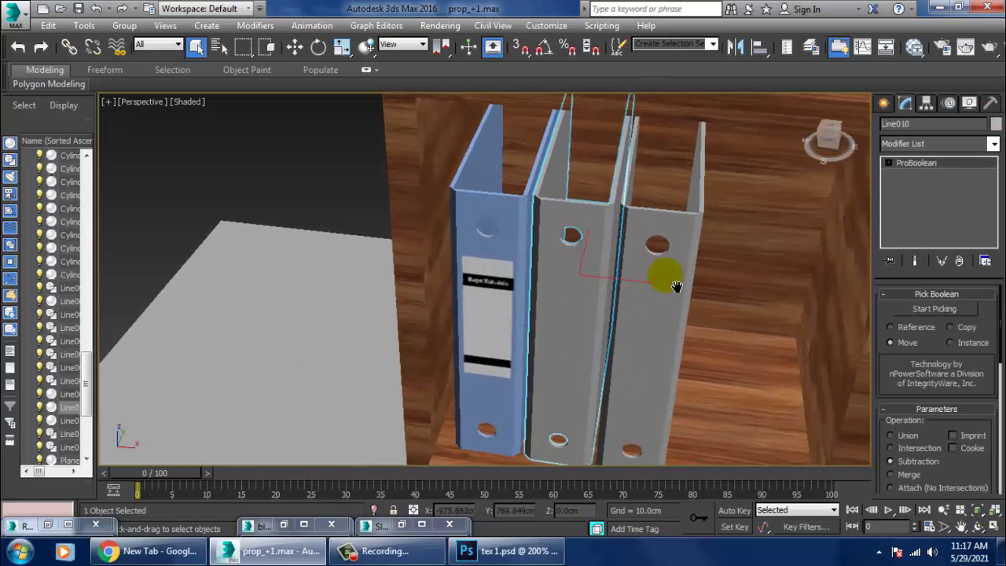
pyautogui.press('Delete')
pyautogui.click(652, 283)
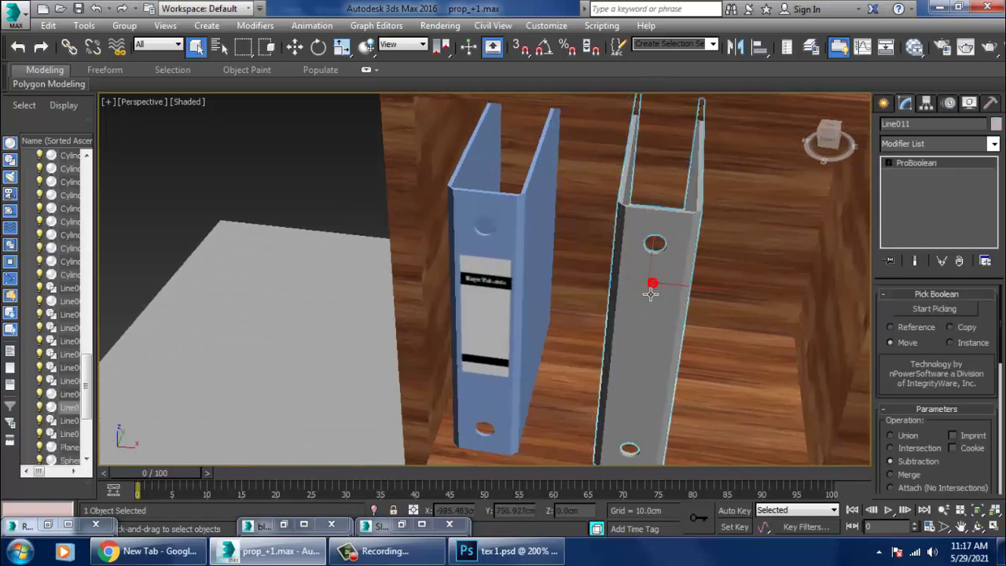
pyautogui.press('Delete')
# Step: Shift-move the blue labelled binder sideways to make 2 copies beside it
pyautogui.click(517, 262)
pyautogui.keyDown('alt'); pyautogui.moveTo(517, 261); pyautogui.dragTo(582, 301, button='middle'); pyautogui.keyUp('alt')
pyautogui.press('w')
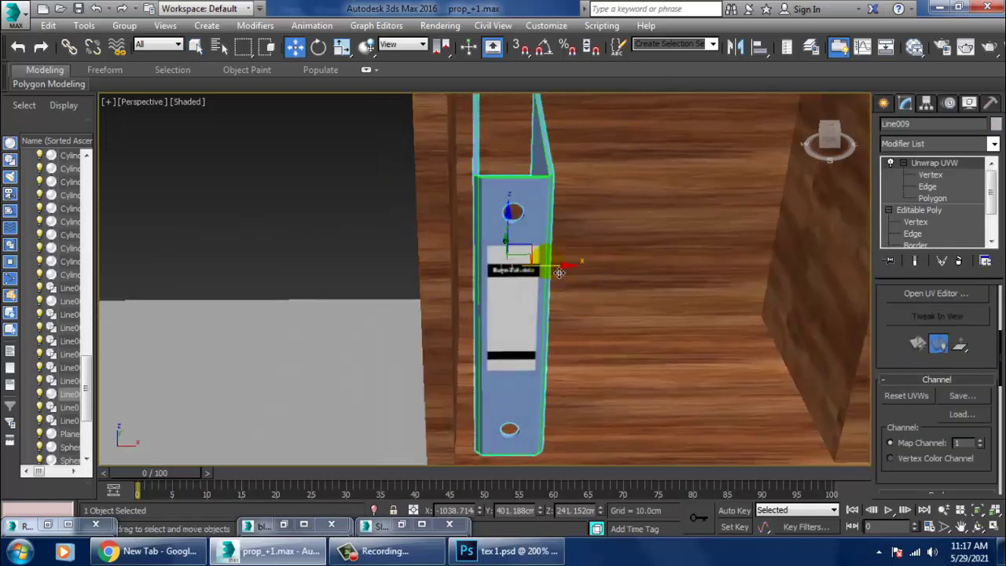
pyautogui.keyDown('shift'); pyautogui.moveTo(573, 263); pyautogui.dragTo(627, 272); pyautogui.keyUp('shift')
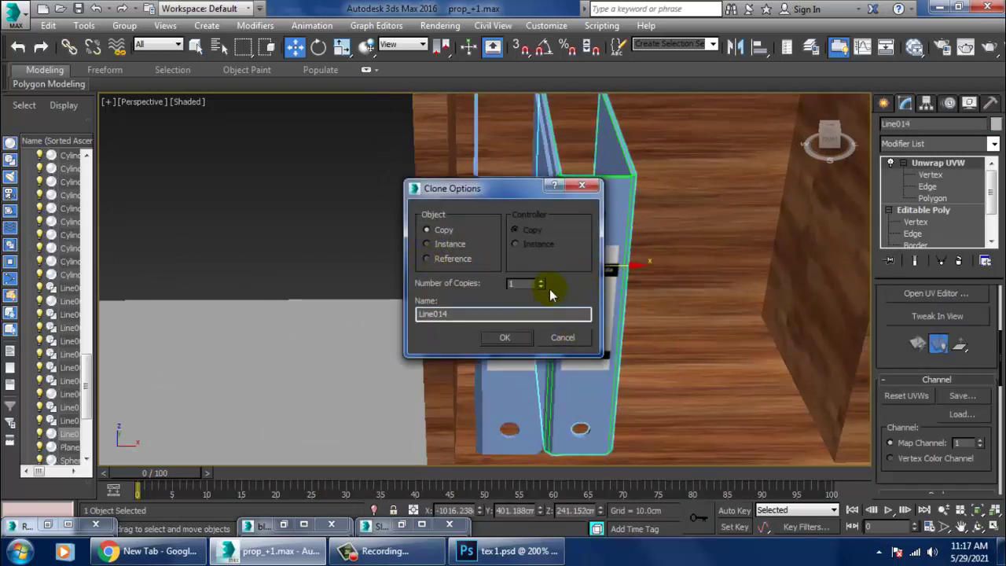
pyautogui.click(520, 336)
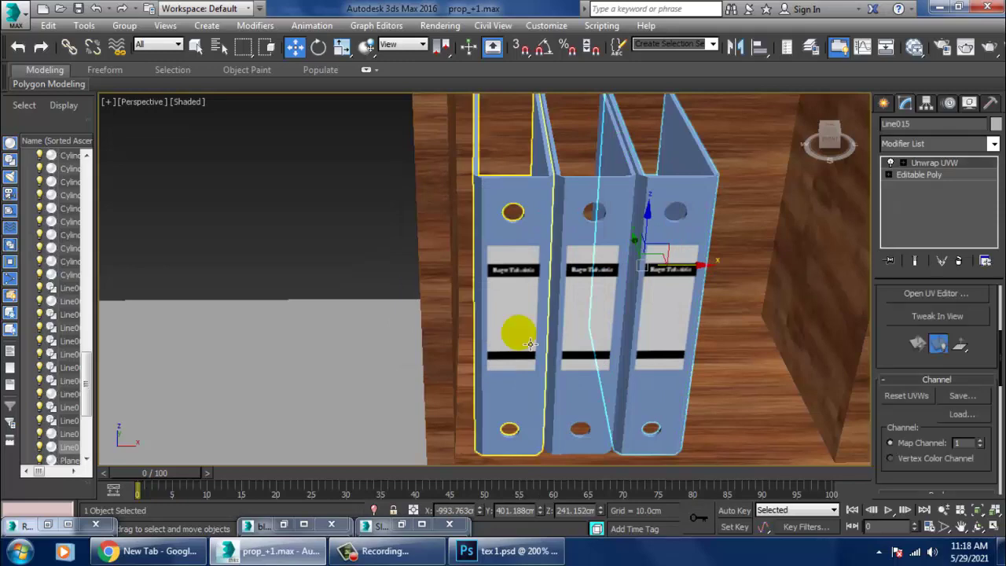
pyautogui.click(310, 138)
# Step: Navigate around the room, then select the desk and frame it in view
pyautogui.scroll(-8, 440, 283)
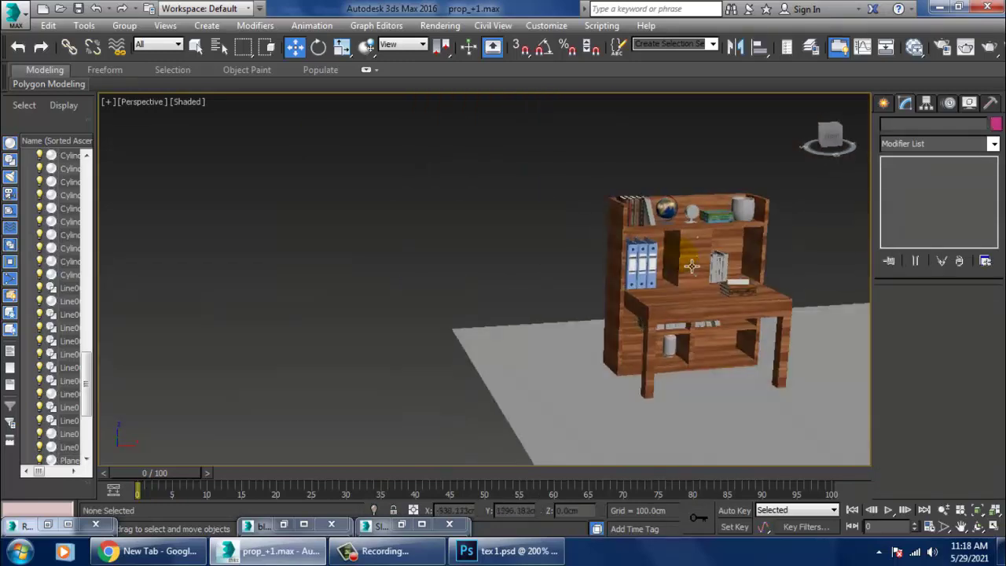
pyautogui.moveTo(453, 261); pyautogui.dragTo(448, 305, button='middle')
pyautogui.scroll(5, 707, 267)
pyautogui.scroll(2, 627, 222)
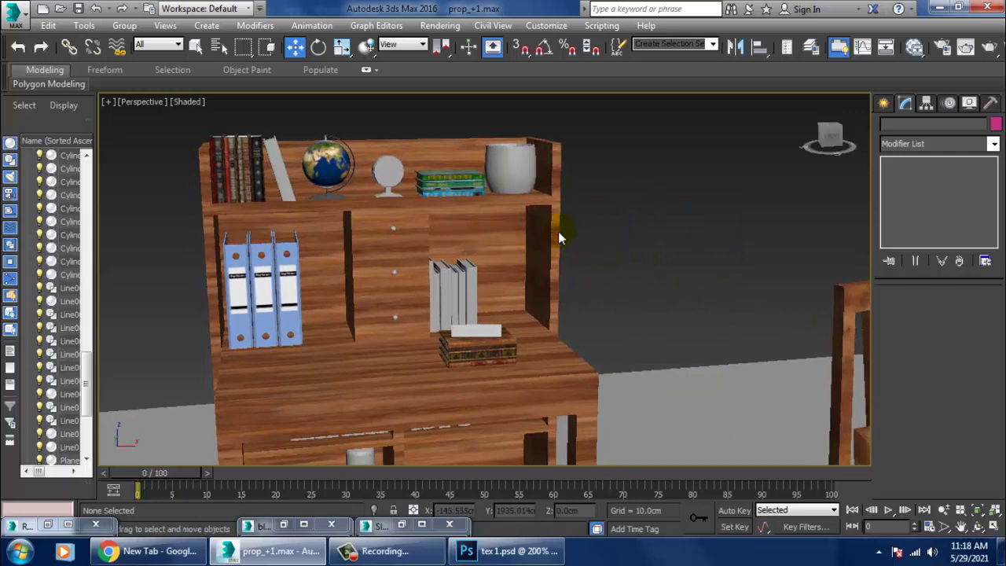
pyautogui.moveTo(558, 231); pyautogui.dragTo(651, 260, button='middle')
pyautogui.scroll(2, 589, 262)
pyautogui.scroll(3, 472, 244)
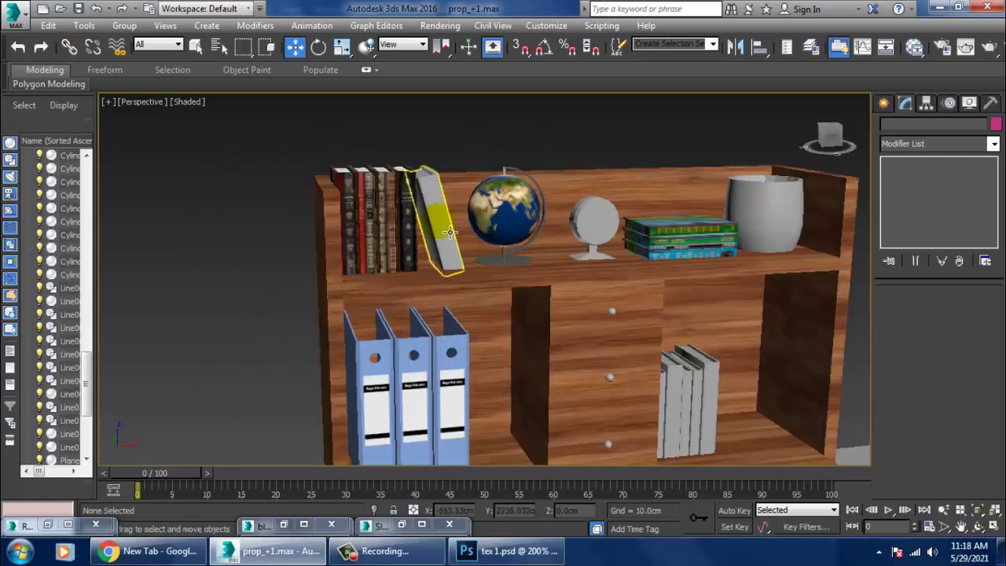
pyautogui.click(450, 231)
pyautogui.scroll(2, 490, 228)
pyautogui.scroll(-5, 490, 228)
pyautogui.moveTo(489, 228)
pyautogui.mouseDown(button='middle')
pyautogui.moveTo(416, 236)
pyautogui.moveTo(449, 336)
pyautogui.mouseUp(button='middle')
pyautogui.scroll(3, 542, 330)
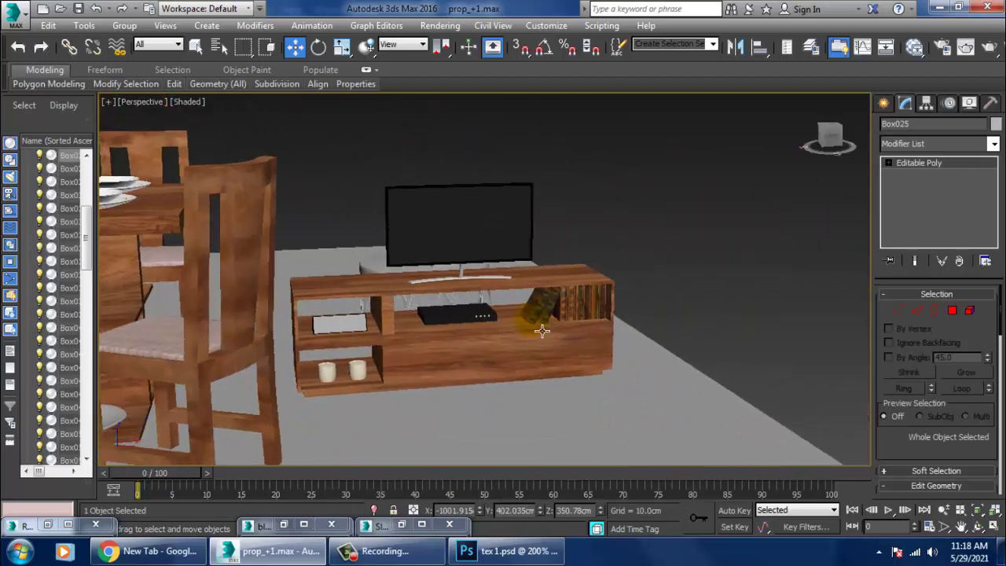
pyautogui.scroll(2, 542, 330)
pyautogui.keyDown('alt'); pyautogui.moveTo(539, 287); pyautogui.dragTo(20, 338, button='middle'); pyautogui.keyUp('alt')
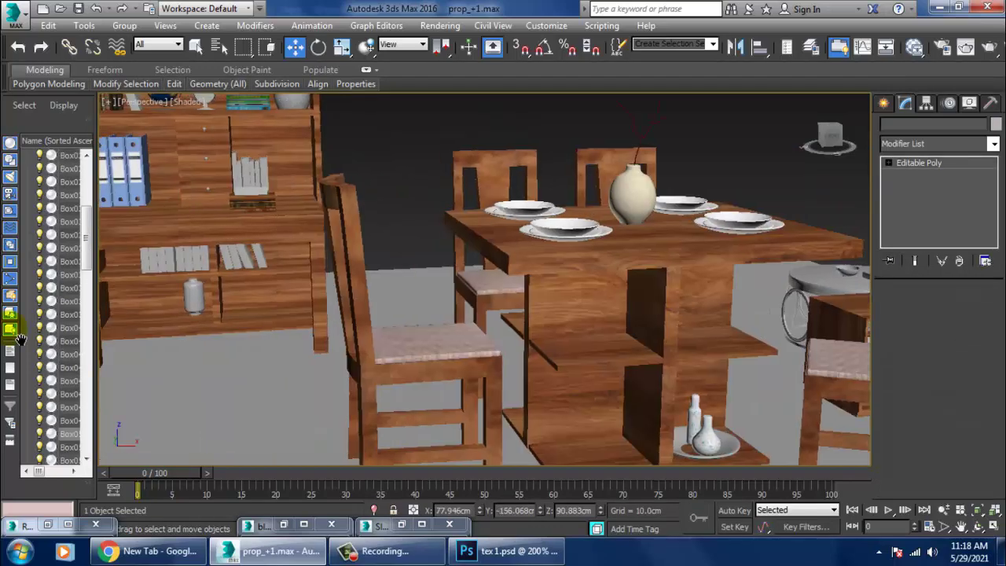
pyautogui.click(75, 248)
pyautogui.press('z')
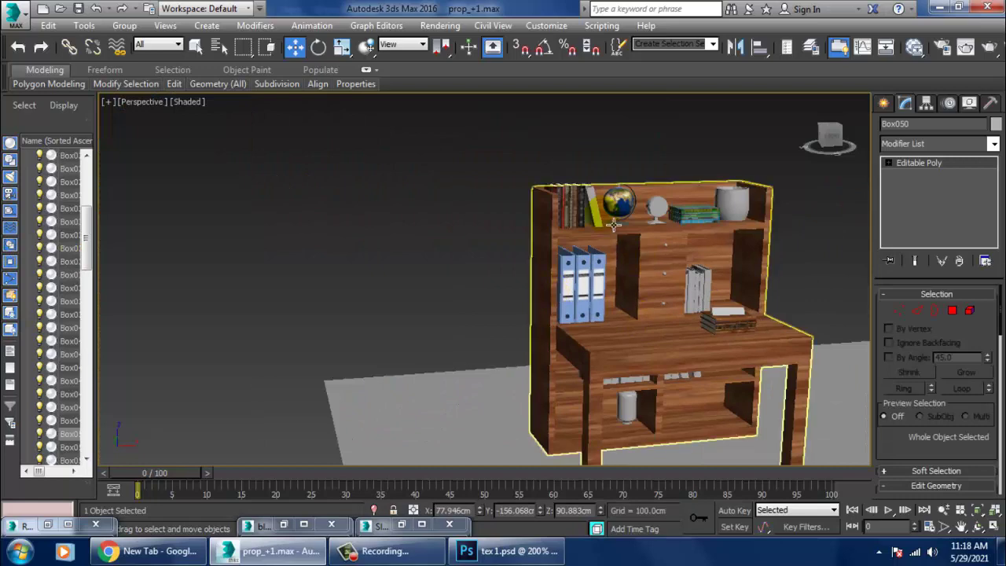
# Step: Select the tilted block Box025 beside the books and rotate it upright
pyautogui.click(614, 224)
pyautogui.press('z')
pyautogui.press('e')
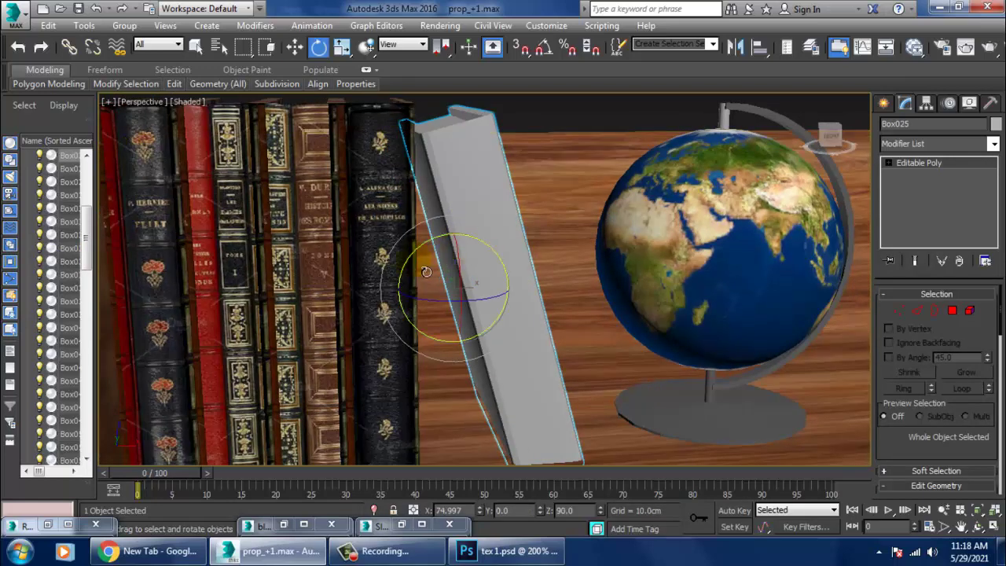
pyautogui.moveTo(422, 270); pyautogui.dragTo(446, 251)
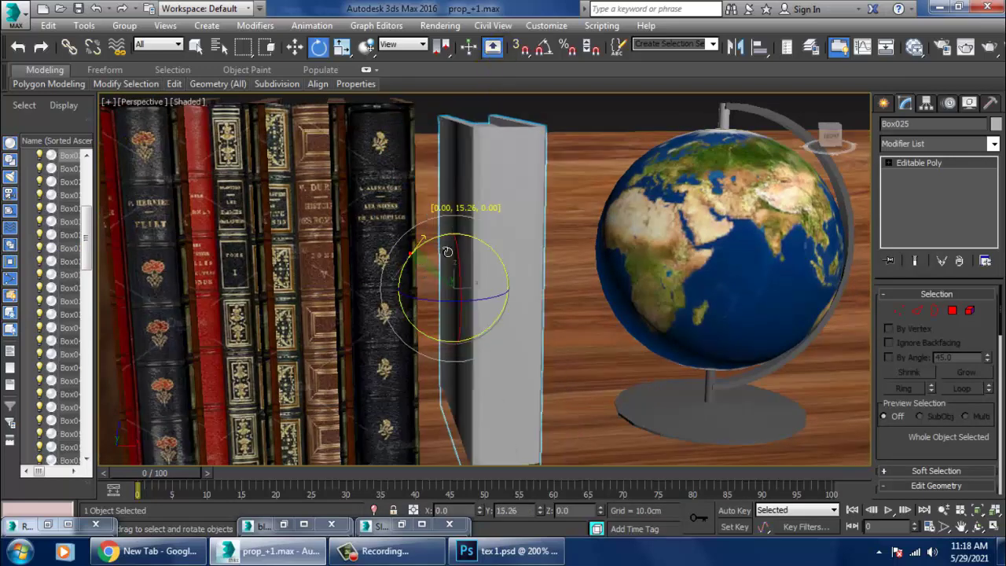
# Step: Maximise the Front viewport framed on the block and bring up the Slate Material Editor
pyautogui.hotkey('alt', 'w')
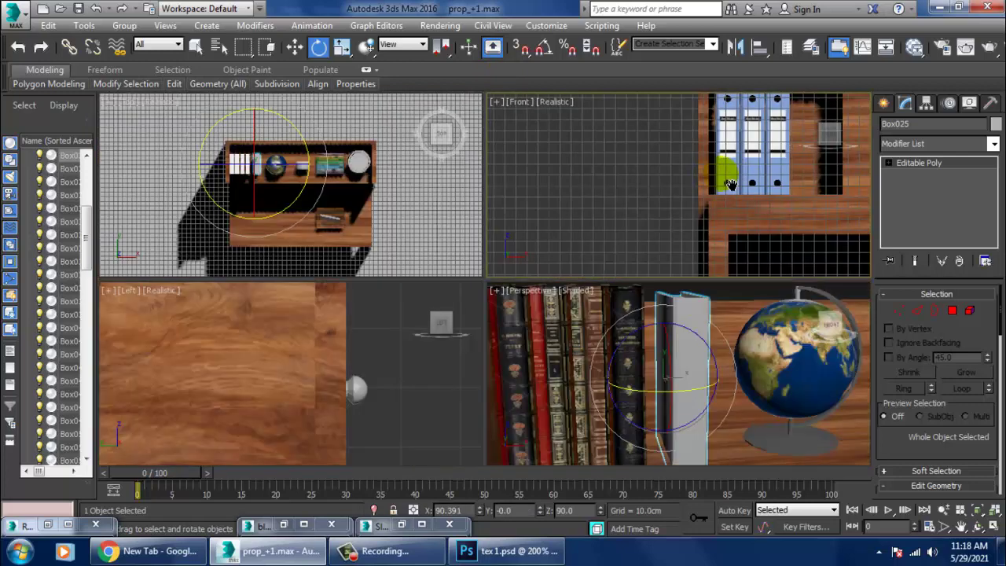
pyautogui.rightClick(645, 206)
pyautogui.hotkey('alt', 'w')
pyautogui.press('z')
pyautogui.scroll(-2, 627, 322)
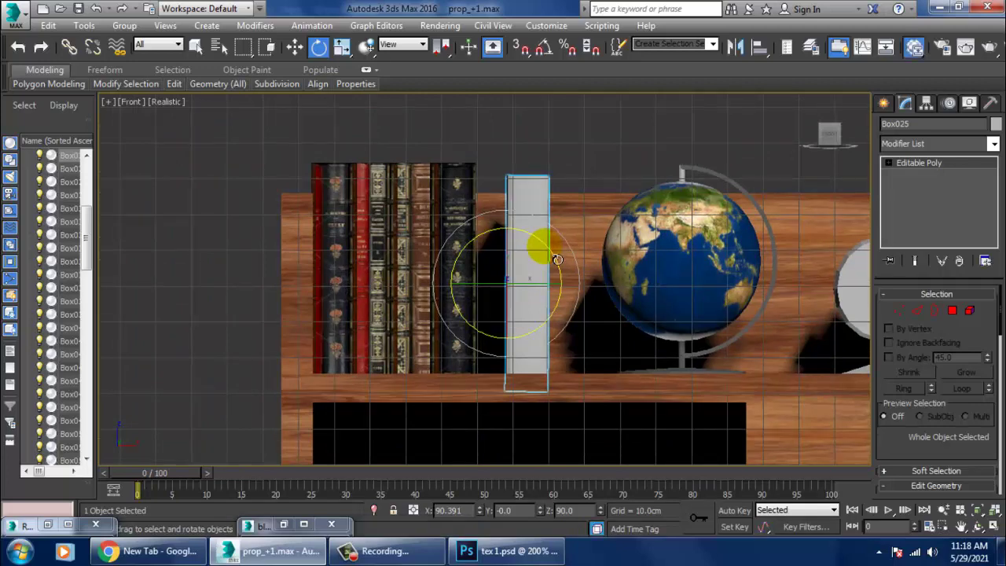
pyautogui.press('m')
pyautogui.scroll(4, 486, 427)
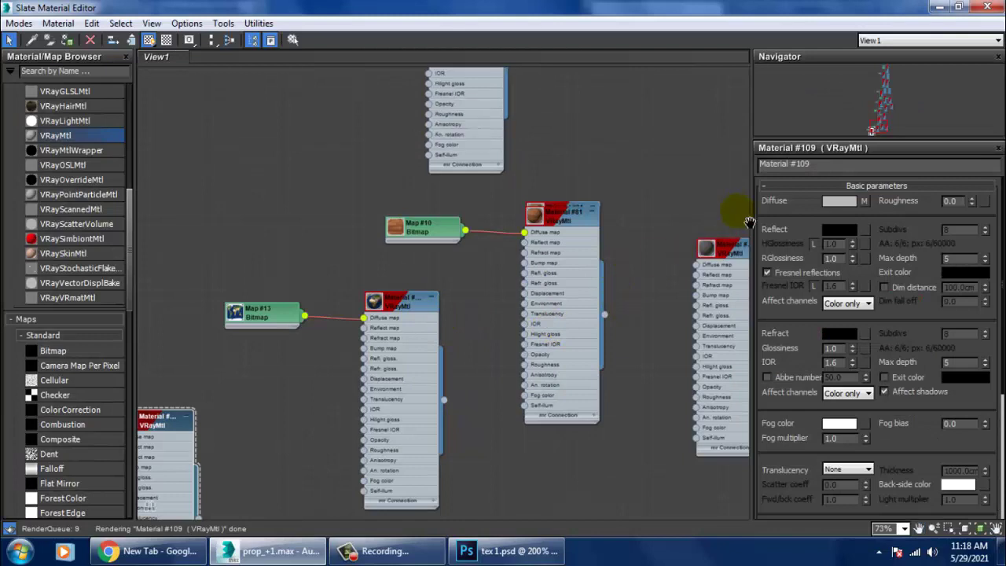
# Step: Pan through the existing materials in the Slate Material Editor node graph
pyautogui.moveTo(487, 383); pyautogui.dragTo(605, 295, button='middle')
pyautogui.moveTo(383, 322); pyautogui.dragTo(476, 325, button='middle')
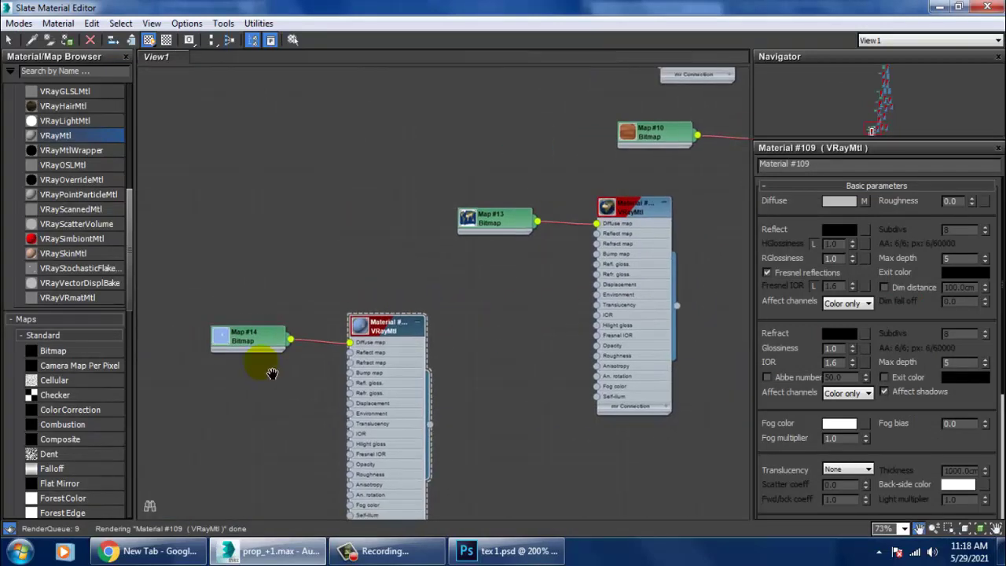
pyautogui.moveTo(514, 298); pyautogui.dragTo(455, 312, button='middle')
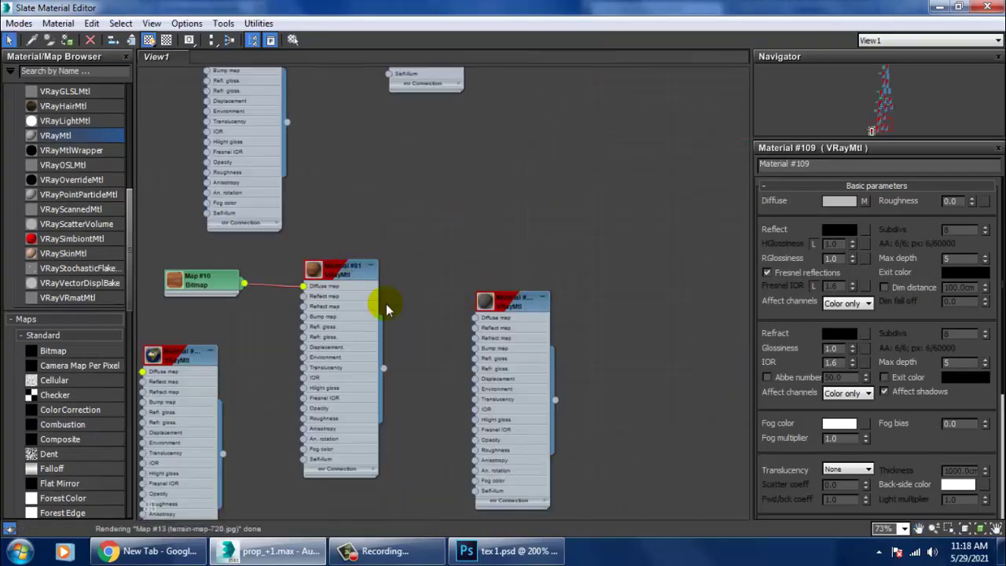
pyautogui.moveTo(386, 304); pyautogui.dragTo(523, 447, button='middle')
pyautogui.moveTo(501, 232)
pyautogui.mouseDown(button='middle')
pyautogui.moveTo(472, 411)
pyautogui.moveTo(573, 108)
pyautogui.mouseUp(button='middle')
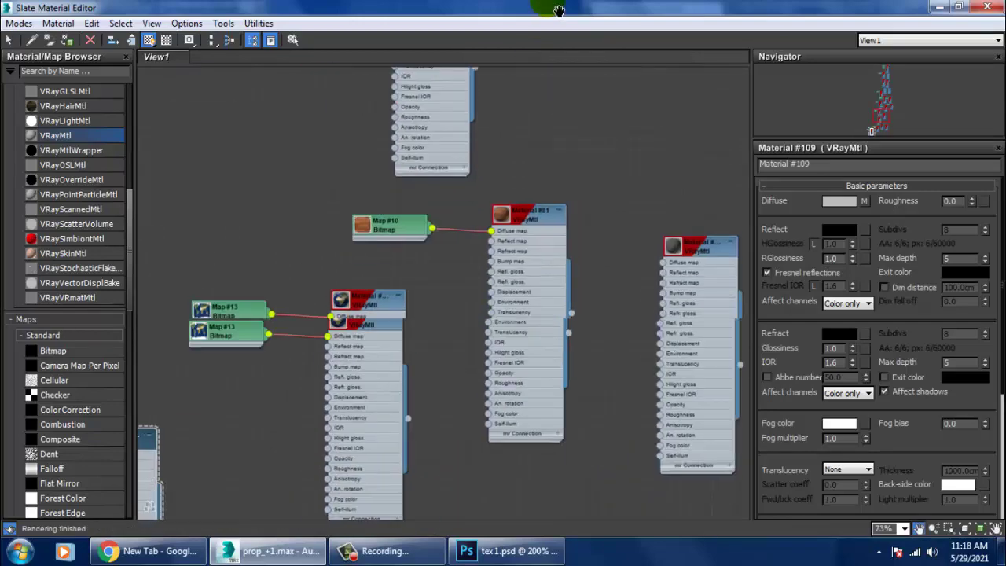
pyautogui.moveTo(566, 430); pyautogui.dragTo(573, 281, button='middle')
pyautogui.scroll(-1, 602, 254)
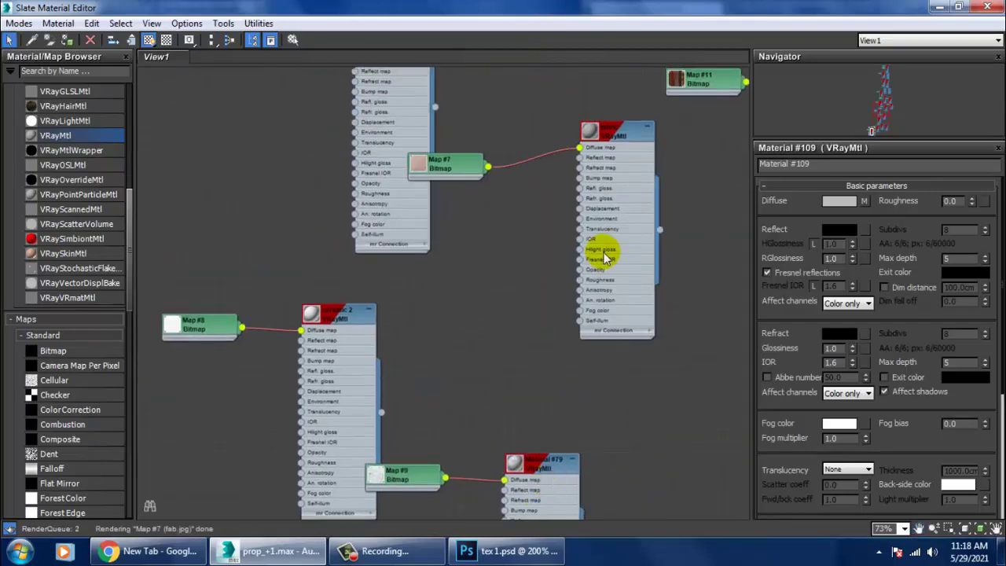
pyautogui.scroll(-2, 664, 152)
pyautogui.moveTo(707, 218); pyautogui.dragTo(602, 18, button='middle')
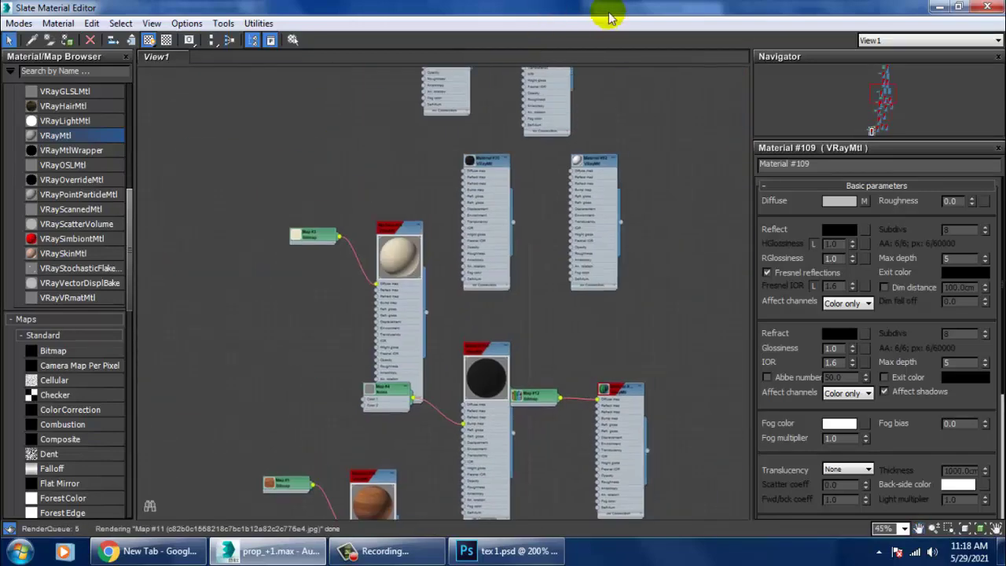
pyautogui.moveTo(689, 236)
pyautogui.mouseDown(button='middle')
pyautogui.moveTo(635, 366)
pyautogui.moveTo(628, 240)
pyautogui.moveTo(651, 292)
pyautogui.mouseUp(button='middle')
pyautogui.click(987, 6)
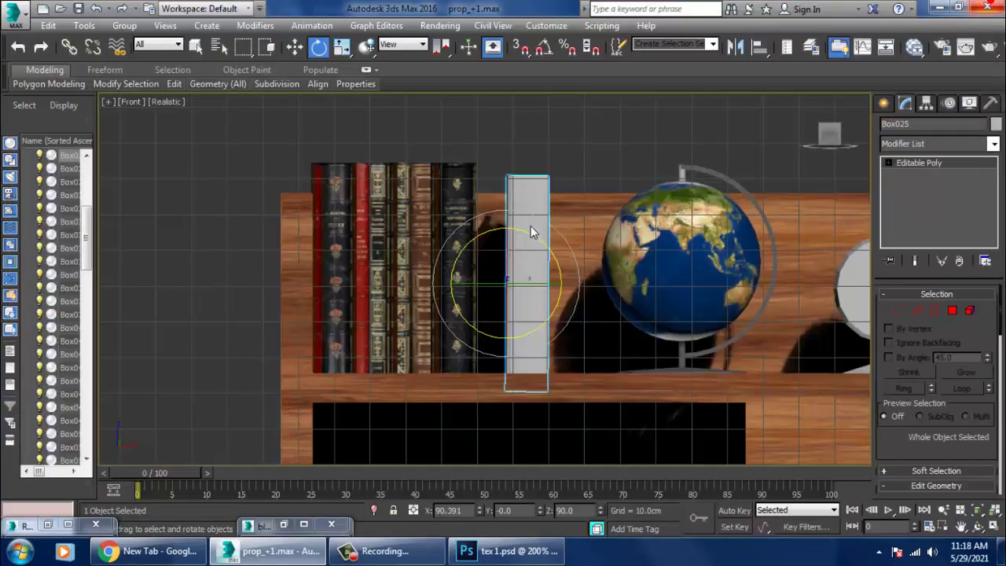
pyautogui.press('m')
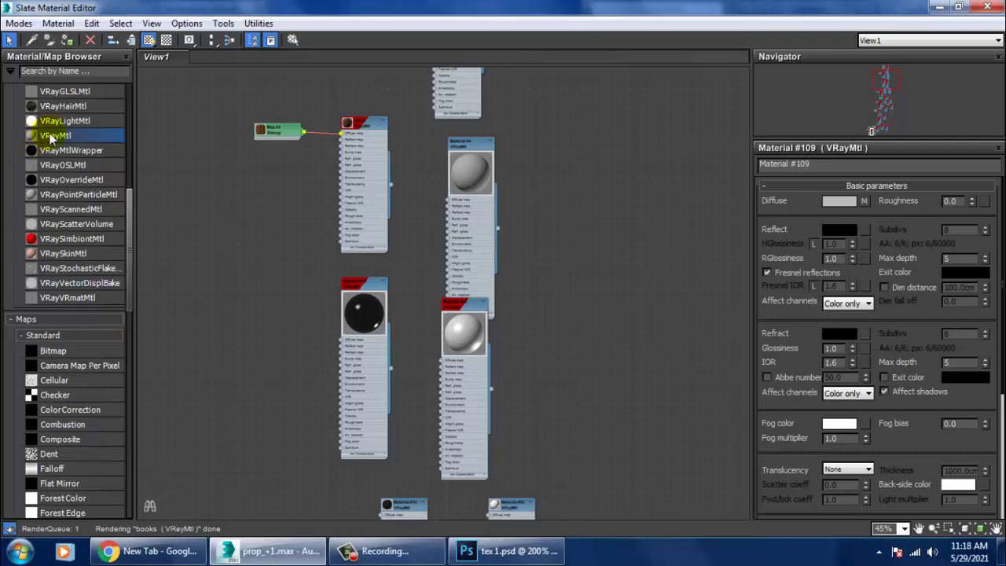
# Step: Create a VRayMtl with the coloured book-spine image as diffuse bitmap, shown in the viewport
pyautogui.moveTo(55, 135); pyautogui.dragTo(585, 243)
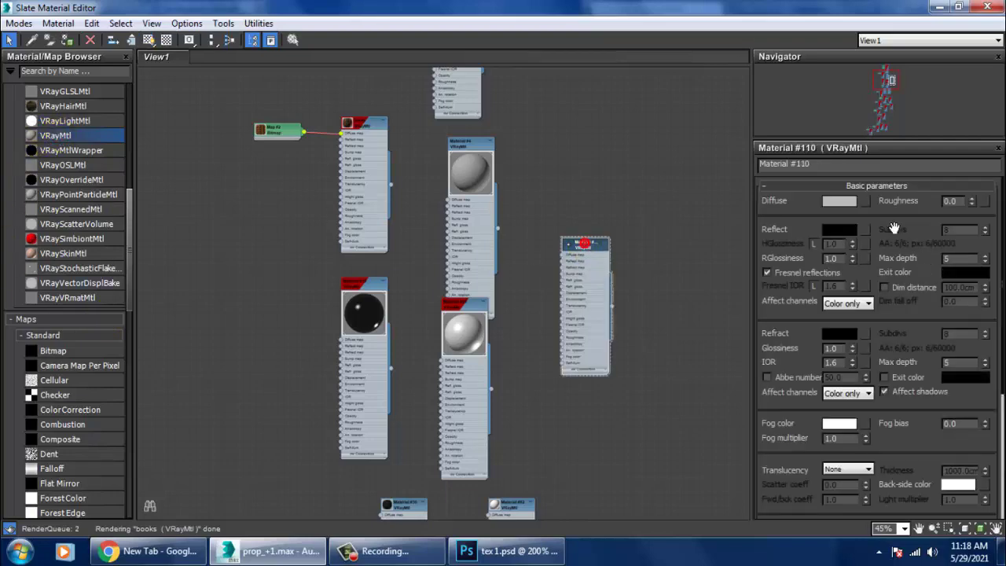
pyautogui.click(866, 202)
pyautogui.doubleClick(377, 108)
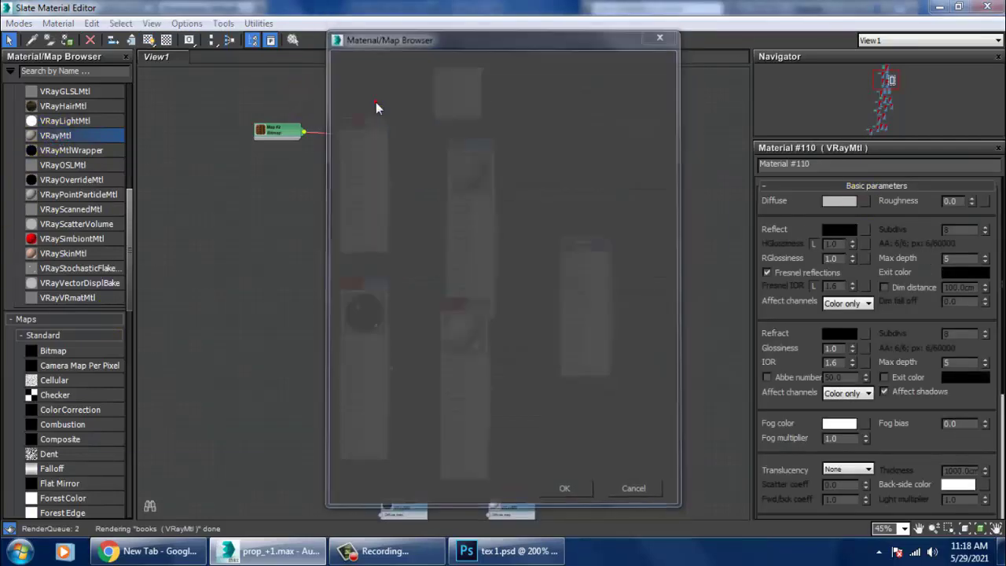
pyautogui.click(517, 123)
pyautogui.click(287, 125)
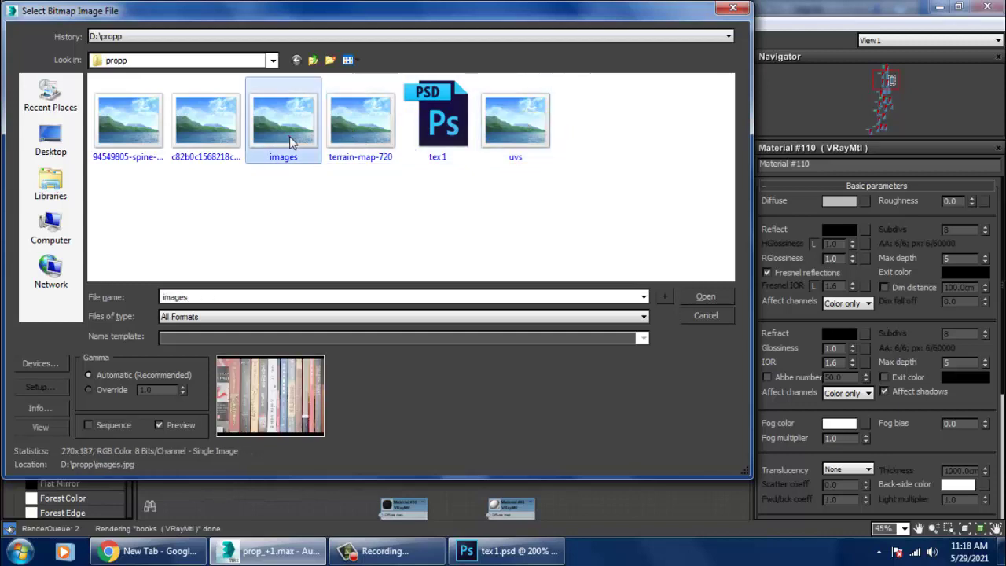
pyautogui.click(210, 129)
pyautogui.click(118, 134)
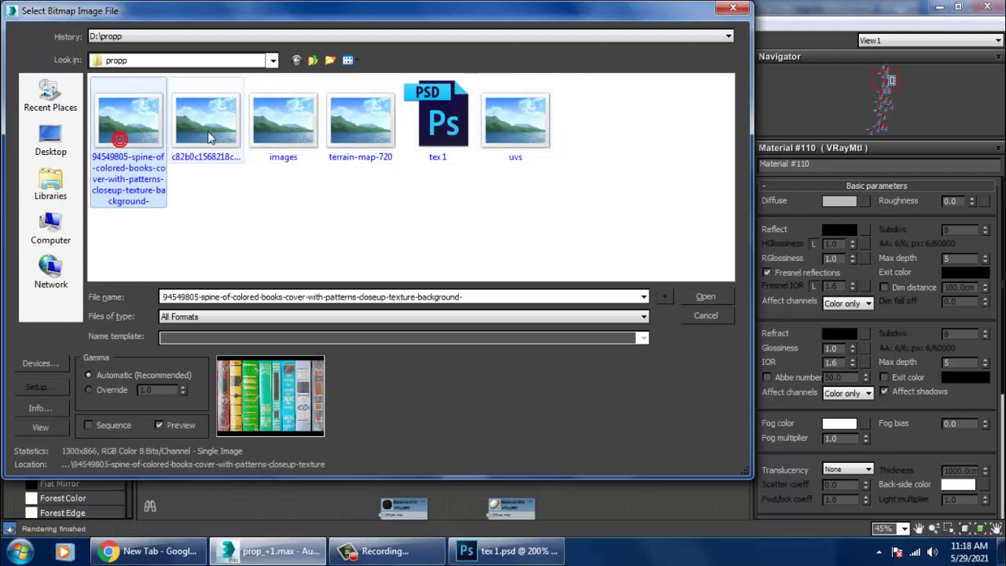
pyautogui.doubleClick(208, 129)
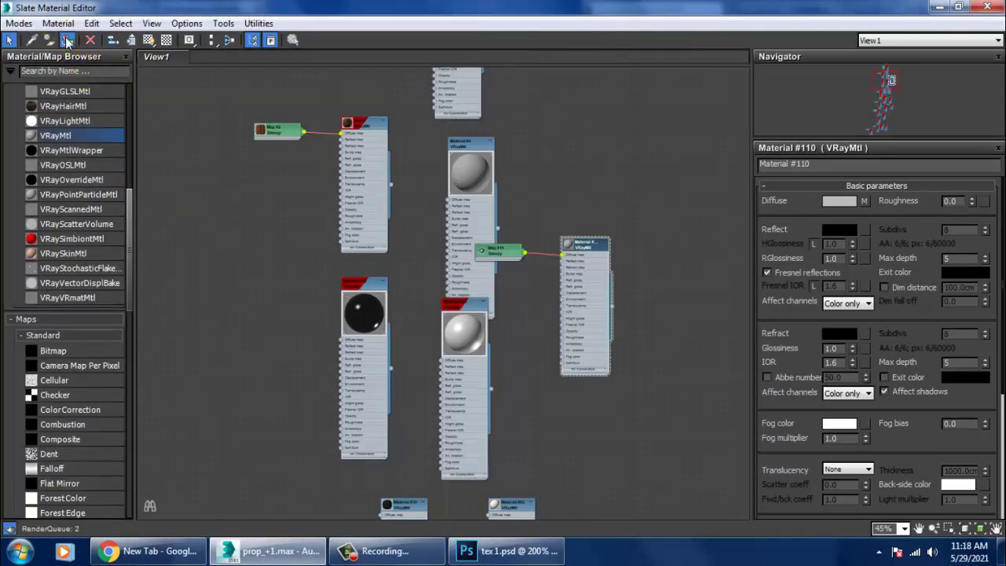
pyautogui.click(149, 40)
pyautogui.click(936, 7)
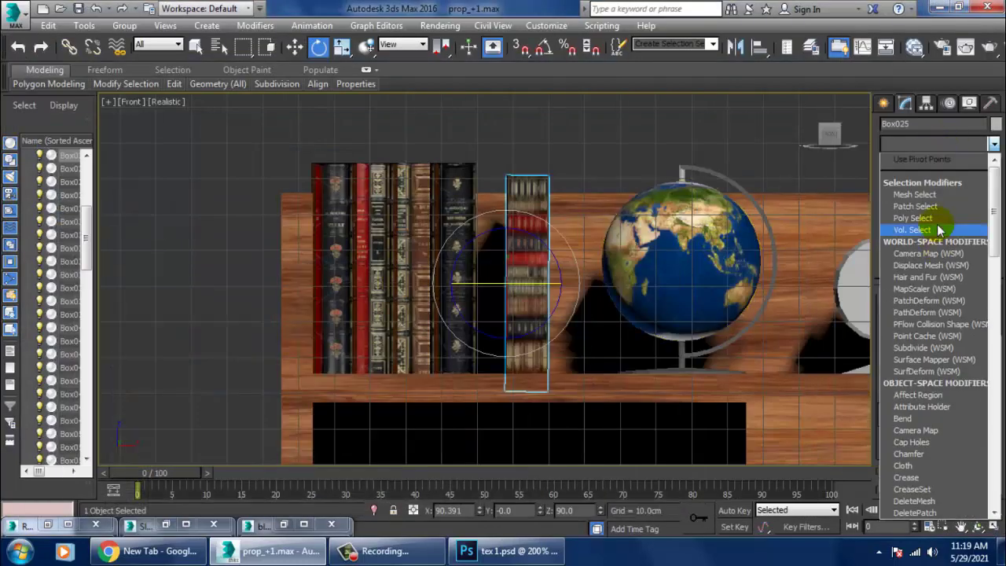
# Step: Add a Box-type UVW Map modifier to the block and rotate its gizmo
pyautogui.scroll(-5, 939, 230)
pyautogui.click(935, 386)
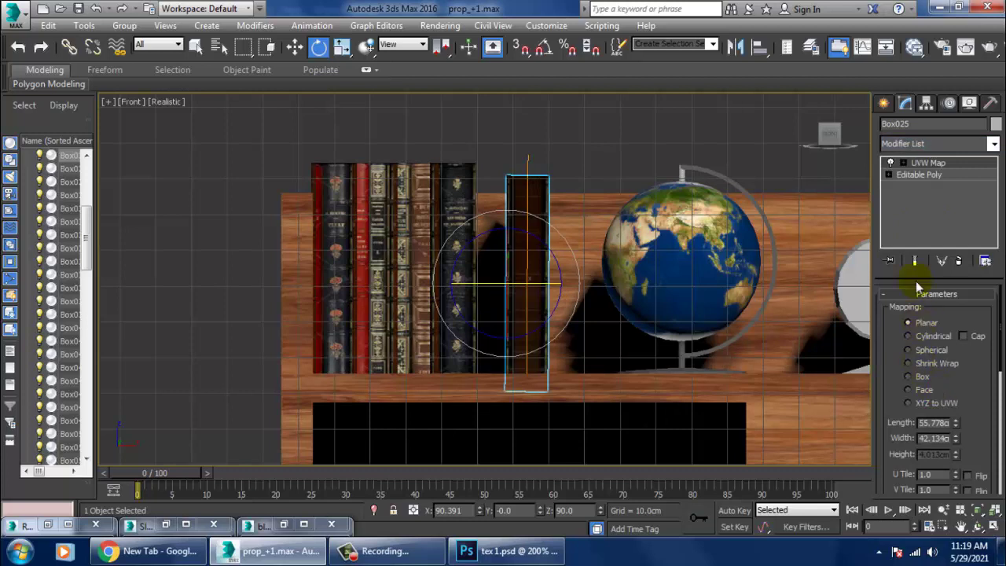
pyautogui.click(925, 377)
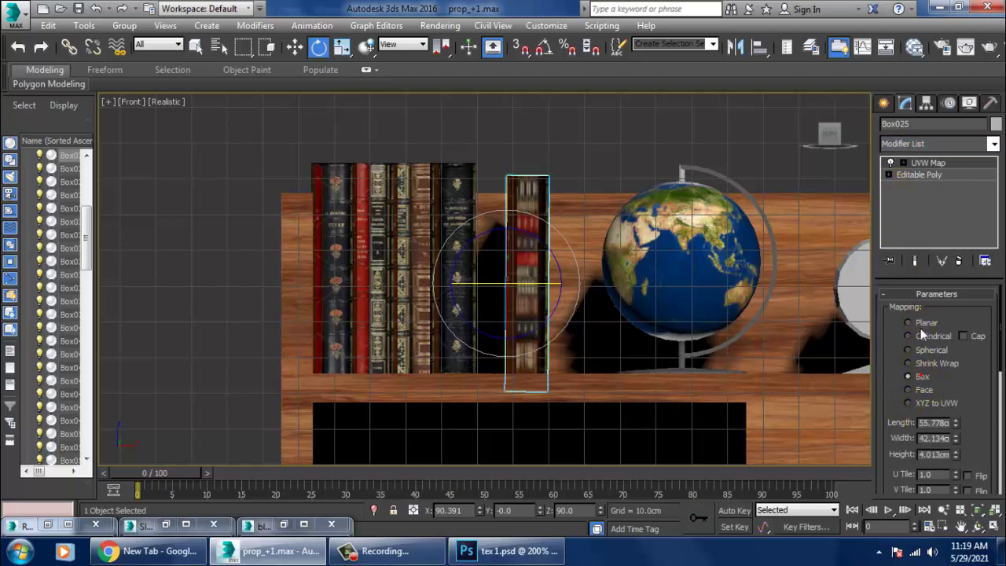
pyautogui.click(921, 174)
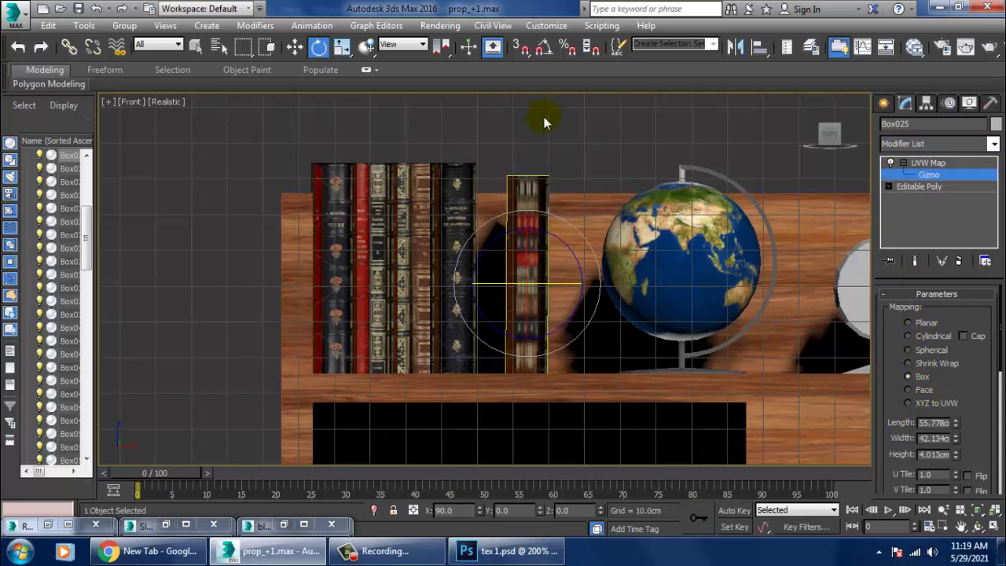
pyautogui.moveTo(568, 233); pyautogui.dragTo(583, 261)
# Step: Fit the mapping gizmo to the block, widen it, and stretch its length to about 55.457 cm
pyautogui.scroll(-3, 956, 384)
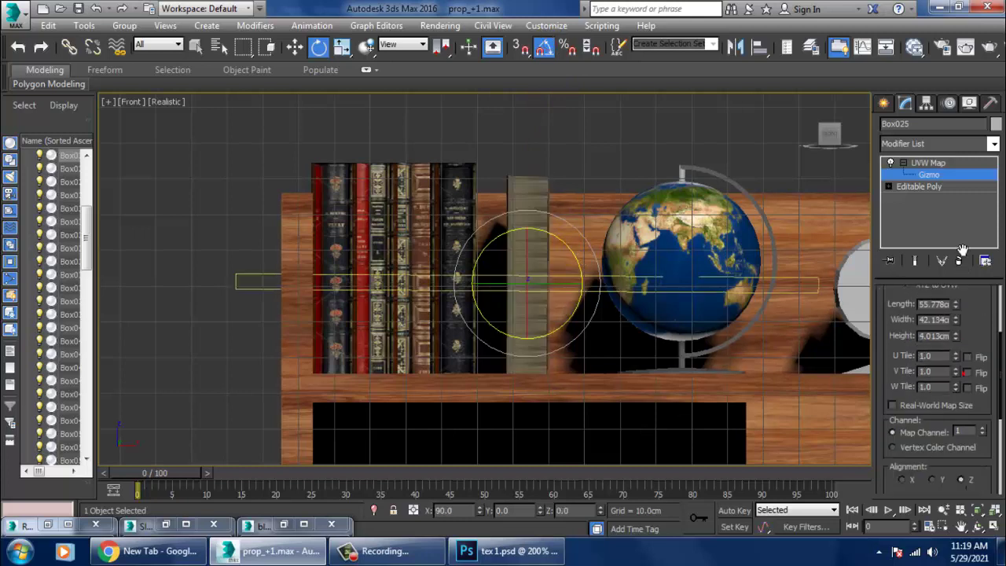
pyautogui.scroll(-3, 924, 478)
pyautogui.click(912, 382)
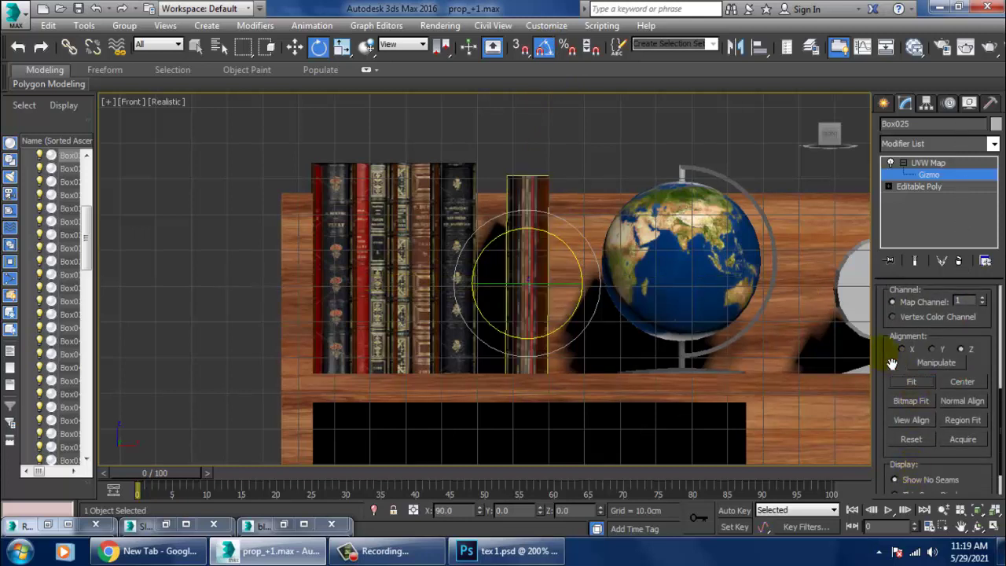
pyautogui.scroll(5, 892, 363)
pyautogui.moveTo(956, 406); pyautogui.dragTo(916, 389)
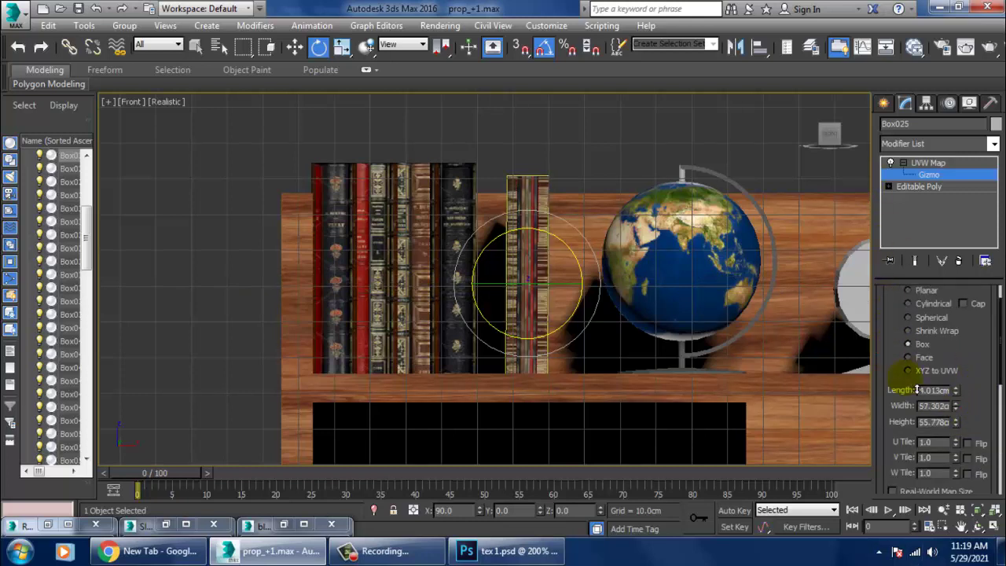
pyautogui.moveTo(973, 404)
pyautogui.mouseDown()
pyautogui.moveTo(772, 152)
pyautogui.moveTo(741, 67)
pyautogui.moveTo(752, 513)
pyautogui.mouseUp()
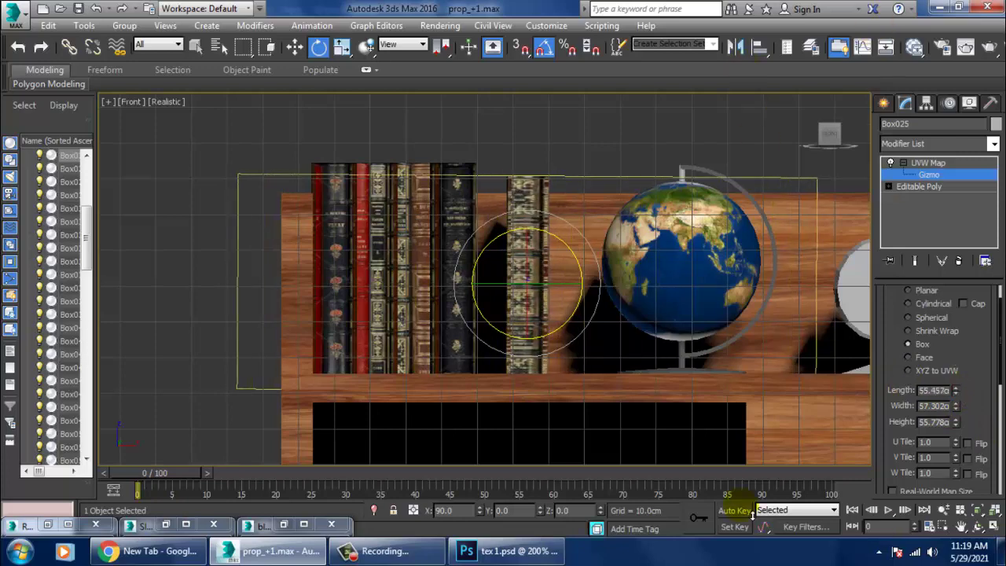
# Step: Maximize the Perspective view and nudge the UVW mapping gizmo slightly along X
pyautogui.hotkey('alt', 'w')
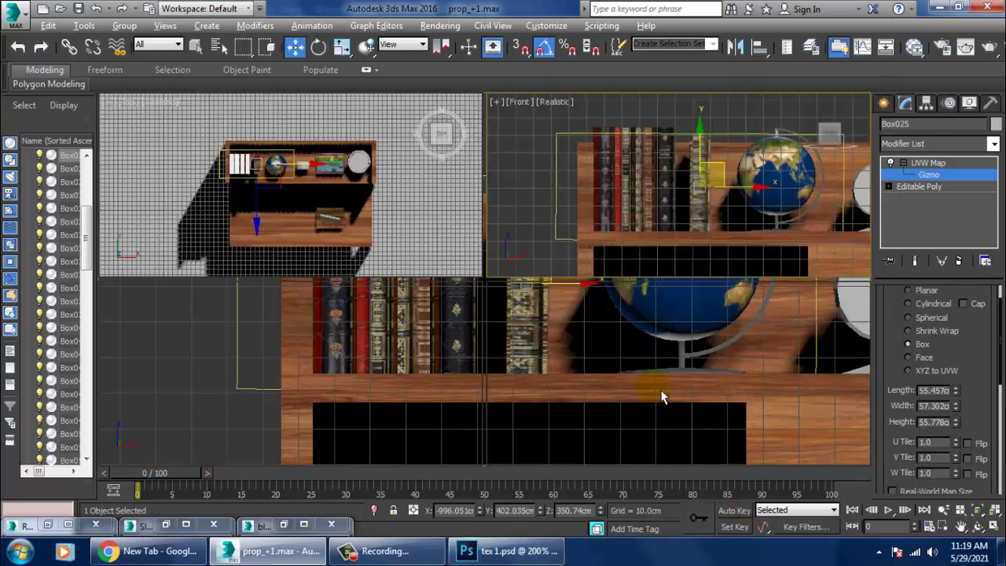
pyautogui.click(664, 378)
pyautogui.hotkey('alt', 'w')
pyautogui.press('w')
pyautogui.scroll(3, 629, 350)
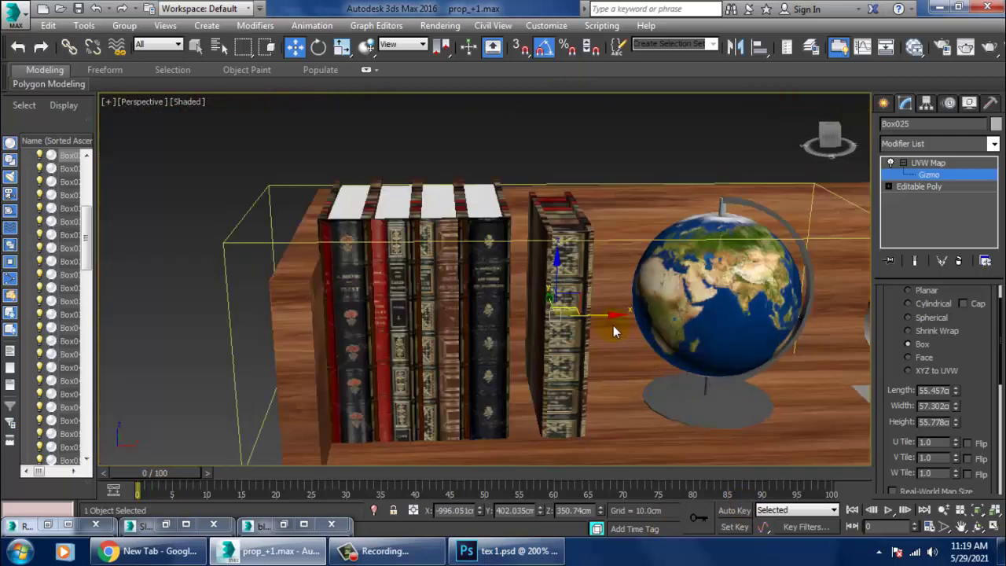
pyautogui.moveTo(600, 328); pyautogui.dragTo(611, 329)
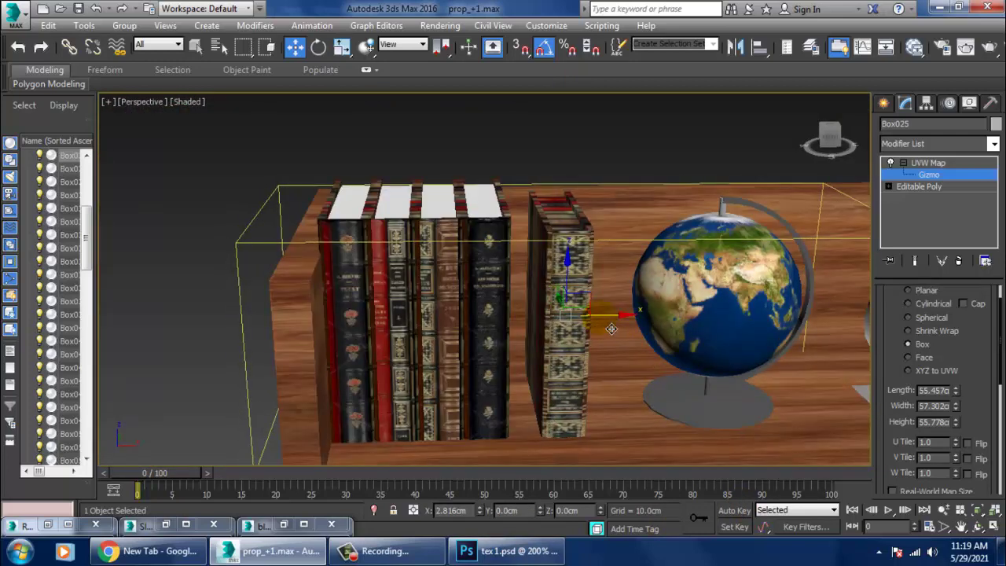
pyautogui.keyDown('alt'); pyautogui.moveTo(599, 330); pyautogui.dragTo(613, 333, button='middle'); pyautogui.keyUp('alt')
# Step: Convert the book block to Editable Poly and select its top polygon
pyautogui.rightClick(563, 247)
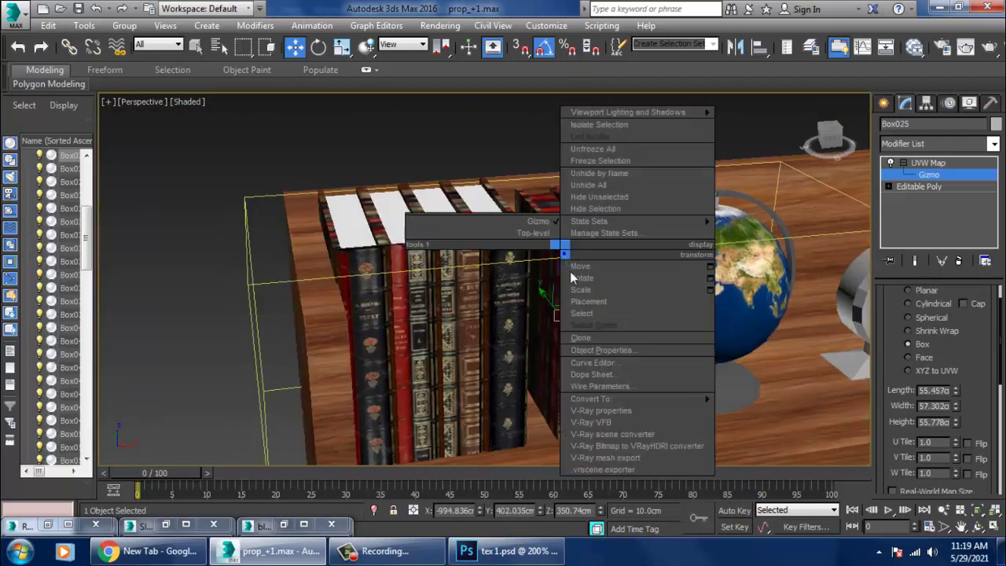
pyautogui.click(747, 407)
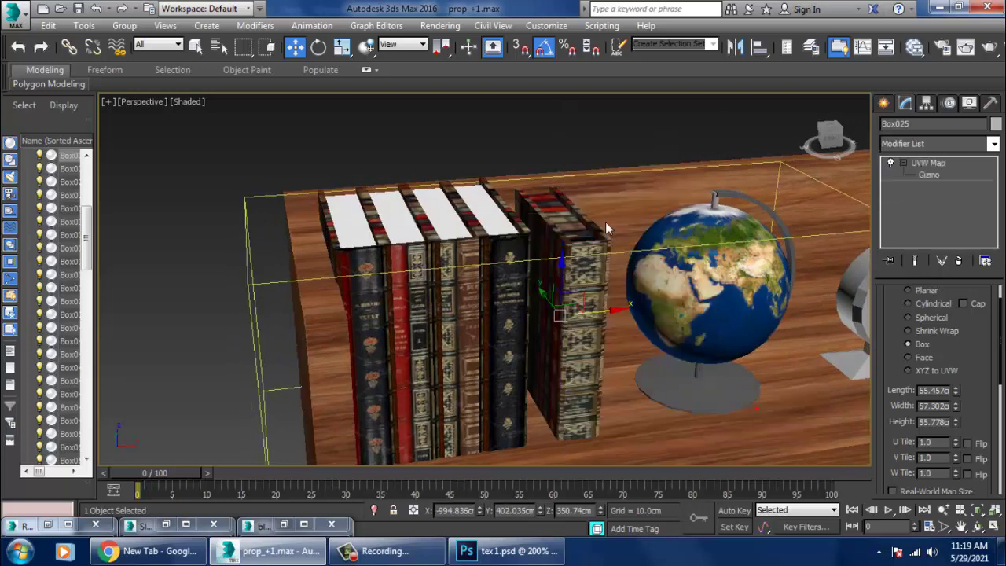
pyautogui.press('4')
pyautogui.click(582, 237)
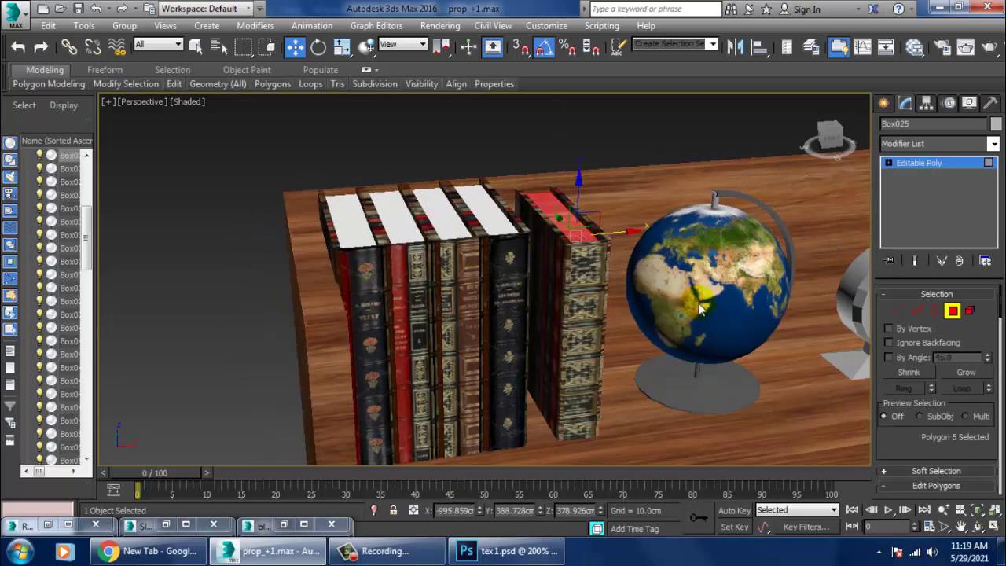
# Step: Inspect a material node in the Slate Material Editor, close it, then bring up the Windows Start menu
pyautogui.press('m')
pyautogui.moveTo(629, 307); pyautogui.dragTo(609, 287, button='middle')
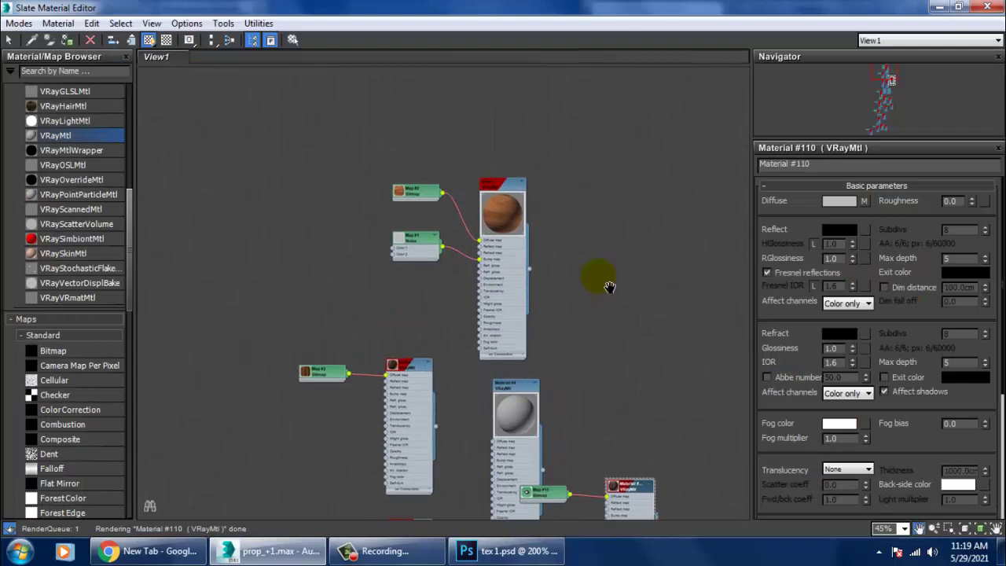
pyautogui.scroll(-5, 609, 346)
pyautogui.scroll(-3, 518, 478)
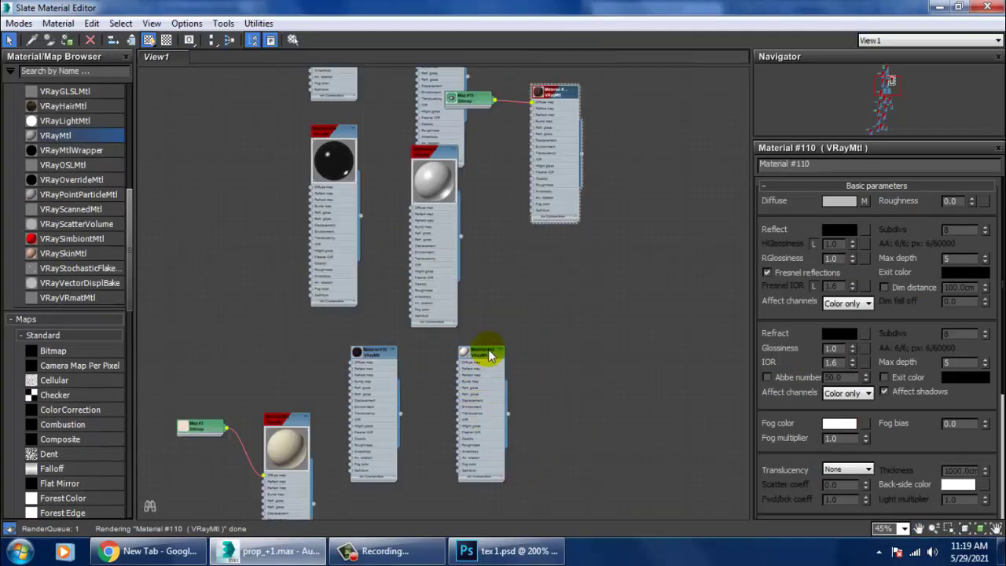
pyautogui.click(489, 355)
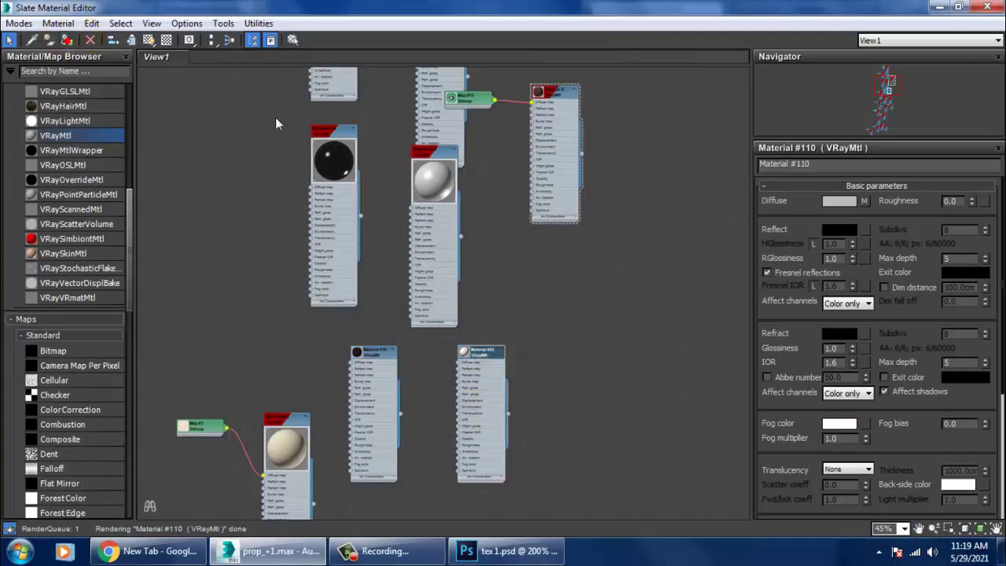
pyautogui.click(987, 7)
pyautogui.click(17, 554)
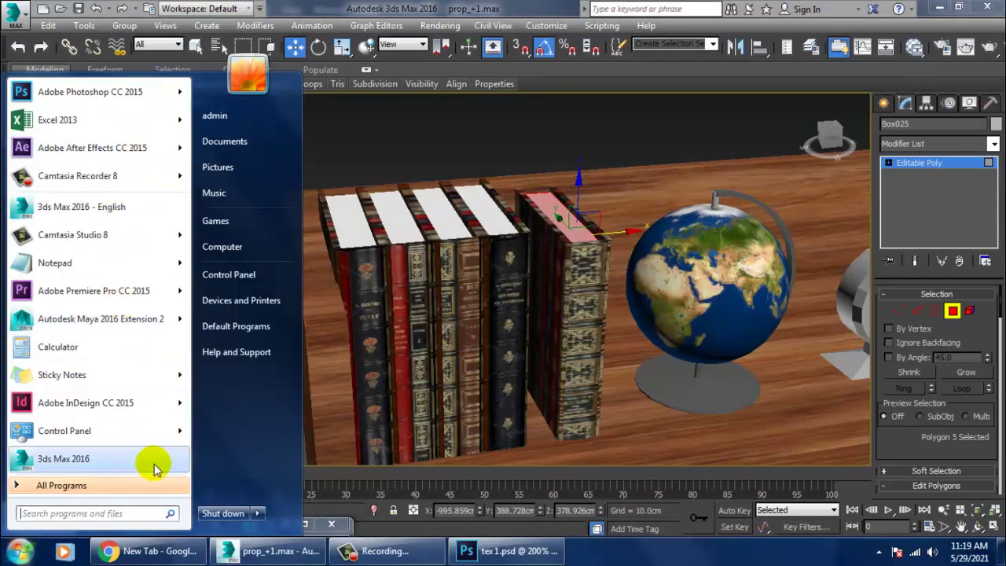
# Step: Launch Change Graphics Mode from All Programs > Autodesk > Autodesk 3ds Max 2016
pyautogui.click(102, 485)
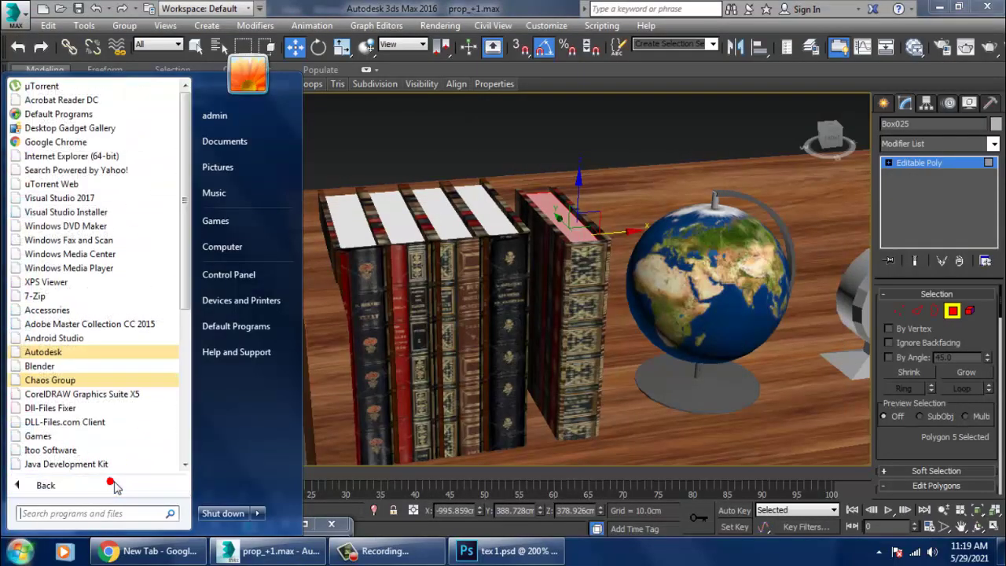
pyautogui.click(47, 352)
pyautogui.click(79, 378)
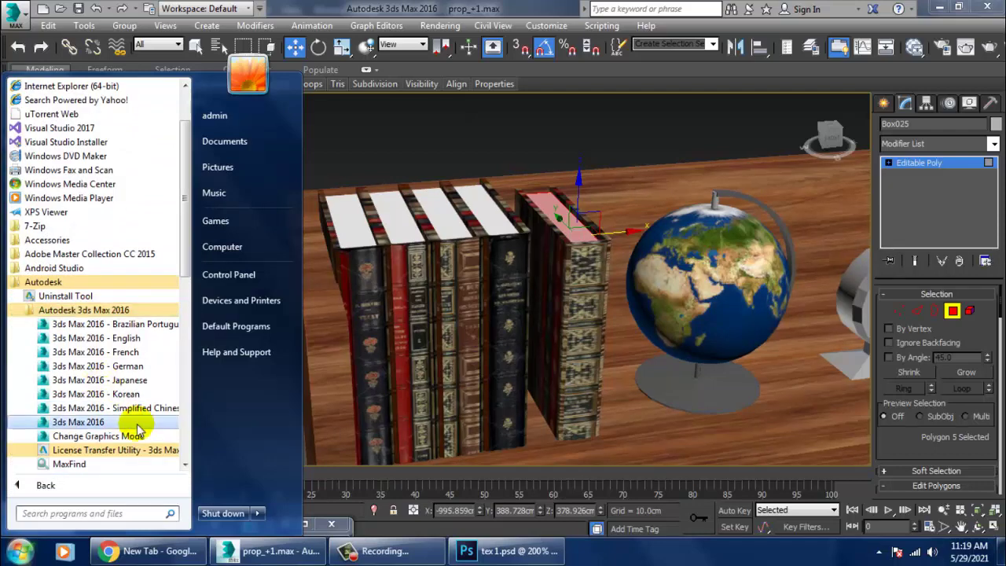
pyautogui.click(114, 438)
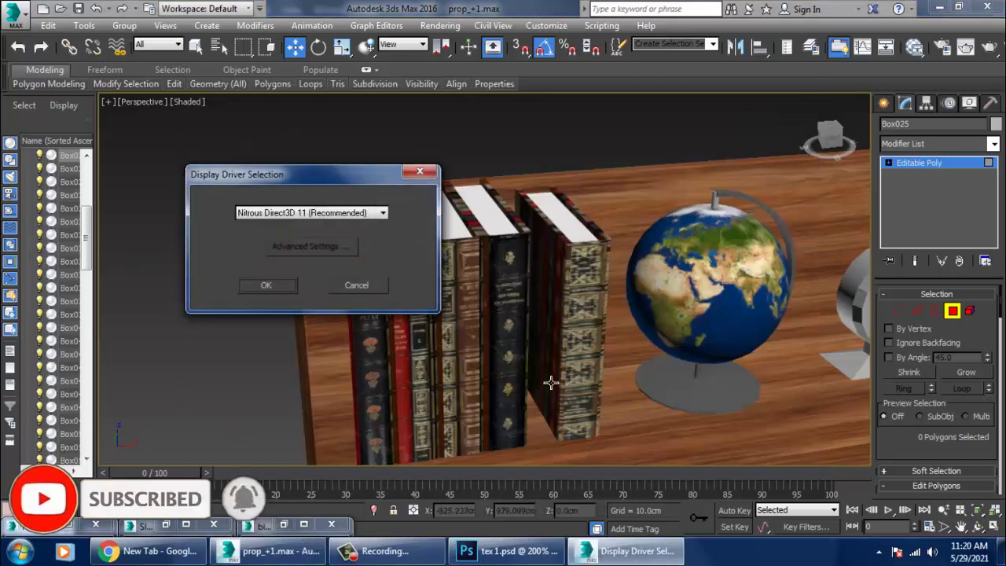
# Step: Review the display driver list, keep Nitrous Direct3D 11 (Recommended), and cancel the dialog
pyautogui.click(356, 284)
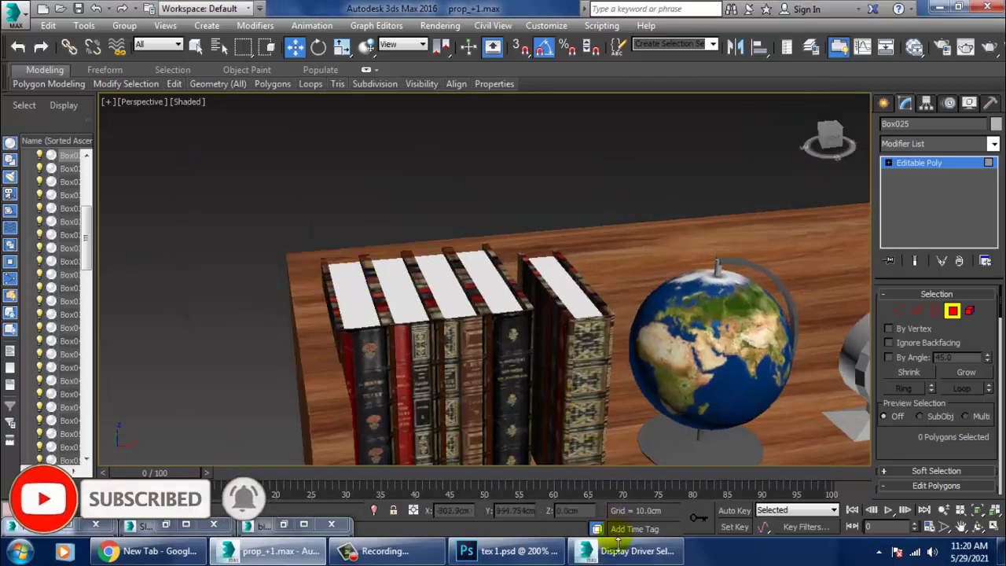
pyautogui.click(619, 543)
pyautogui.click(290, 213)
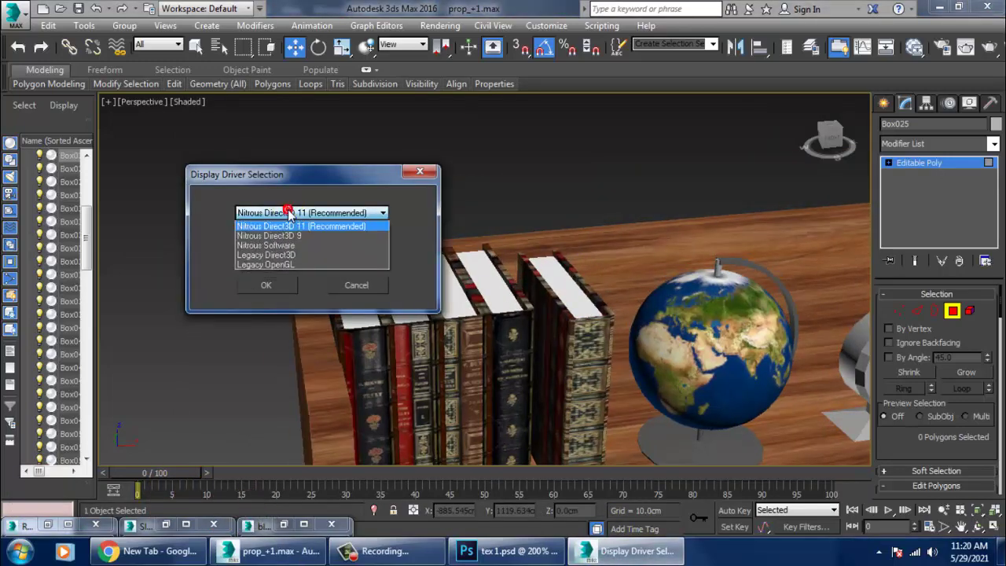
pyautogui.click(290, 213)
pyautogui.click(295, 212)
pyautogui.click(303, 211)
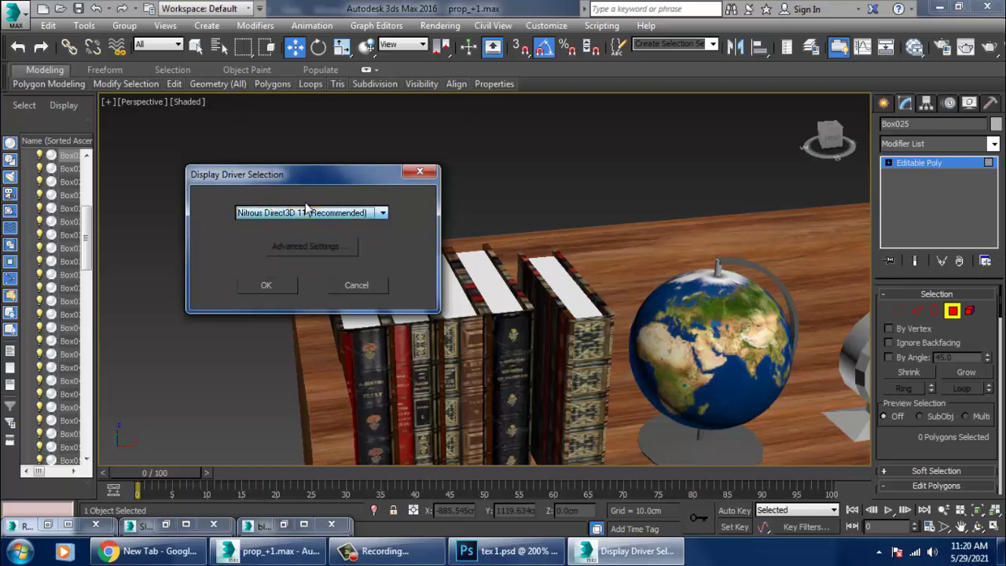
pyautogui.click(319, 212)
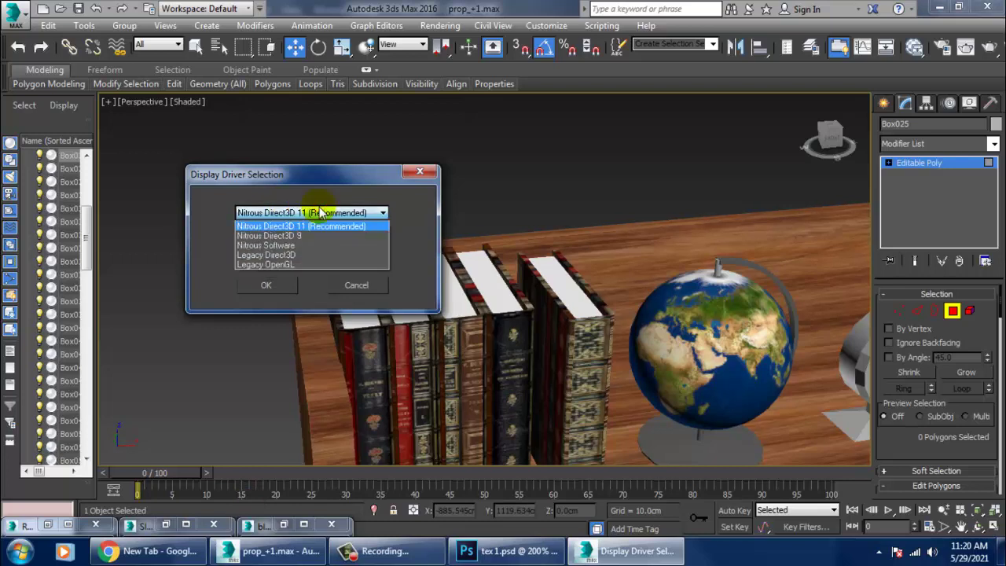
pyautogui.click(356, 287)
pyautogui.click(356, 286)
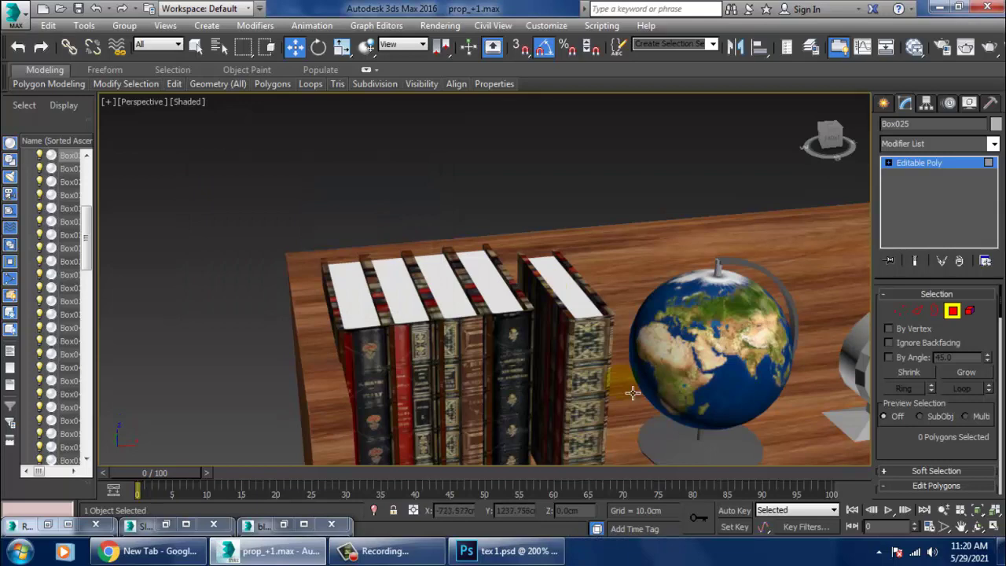
# Step: Zoom out and orbit the Perspective view to frame the desk, shelves, blue binders, globe and books
pyautogui.scroll(-5, 457, 196)
pyautogui.moveTo(471, 236)
pyautogui.keyDown('alt'); pyautogui.mouseDown(button='middle')
pyautogui.moveTo(530, 266)
pyautogui.moveTo(538, 282)
pyautogui.mouseUp(button='middle'); pyautogui.keyUp('alt')
pyautogui.scroll(2, 495, 313)
pyautogui.scroll(2, 495, 312)
pyautogui.scroll(3, 538, 282)
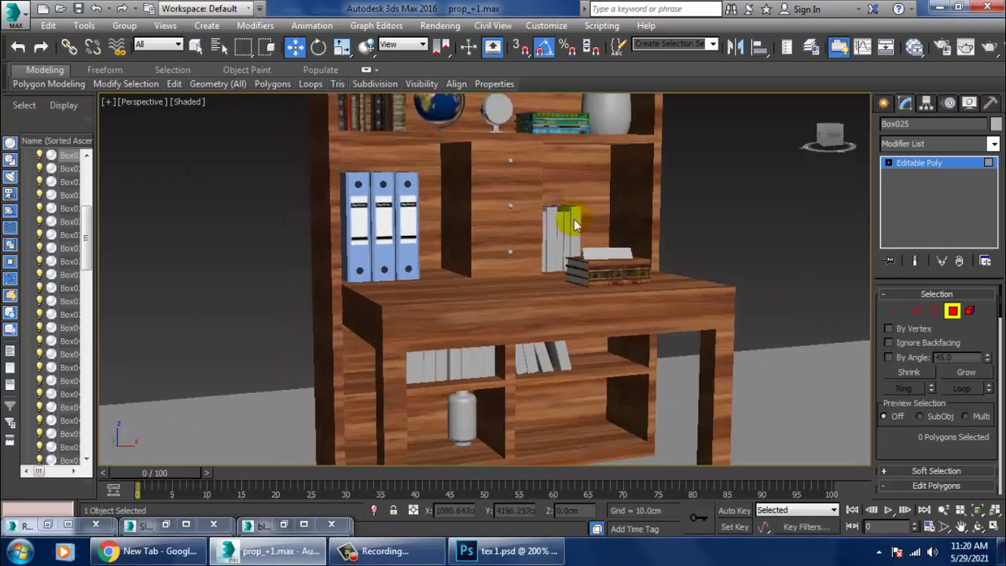
pyautogui.scroll(-2, 610, 266)
pyautogui.moveTo(610, 267)
pyautogui.keyDown('alt'); pyautogui.mouseDown(button='middle')
pyautogui.moveTo(589, 286)
pyautogui.moveTo(617, 321)
pyautogui.mouseUp(button='middle'); pyautogui.keyUp('alt')
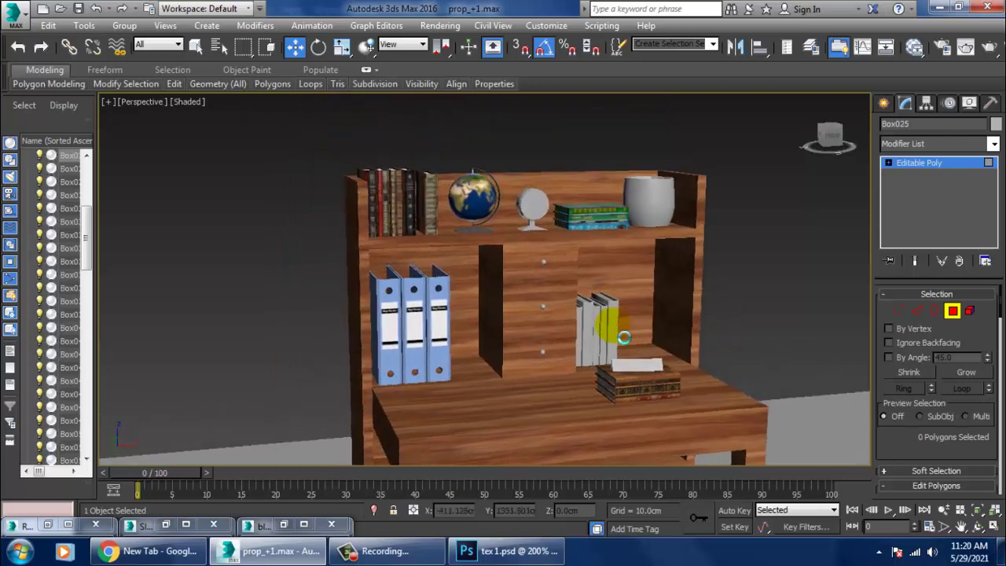